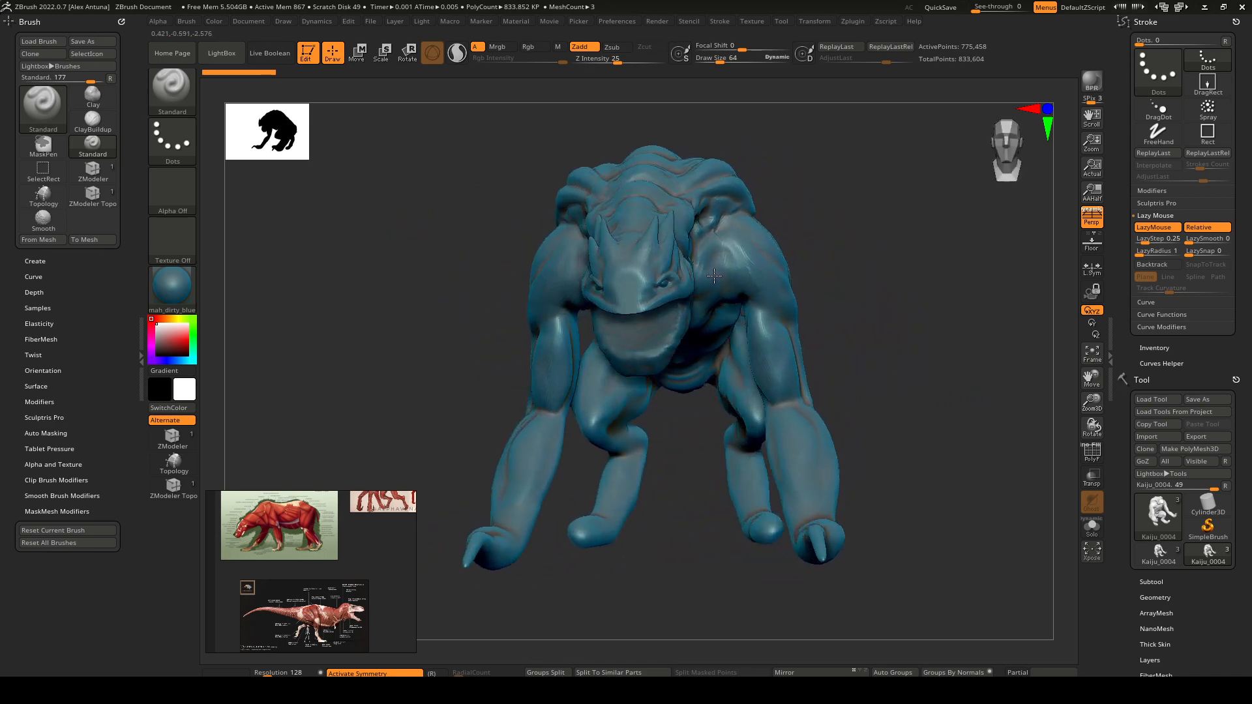
Step: Smooth the surface of the creature's upper front arm just above the elbow
mouse_move(715, 304)
right_mouse_down()
mouse_move(678, 292)
mouse_move(743, 299)
mouse_move(723, 298)
mouse_move(714, 230)
right_mouse_up()
mouse_move(604, 236)
right_mouse_down("alt")
mouse_move(646, 274)
mouse_move(645, 293)
mouse_move(694, 251)
mouse_move(729, 286)
right_mouse_up("alt")
mouse_move(893, 154)
right_mouse_down()
mouse_move(902, 161)
mouse_move(855, 179)
mouse_move(887, 205)
mouse_move(942, 188)
mouse_move(903, 173)
right_mouse_up()
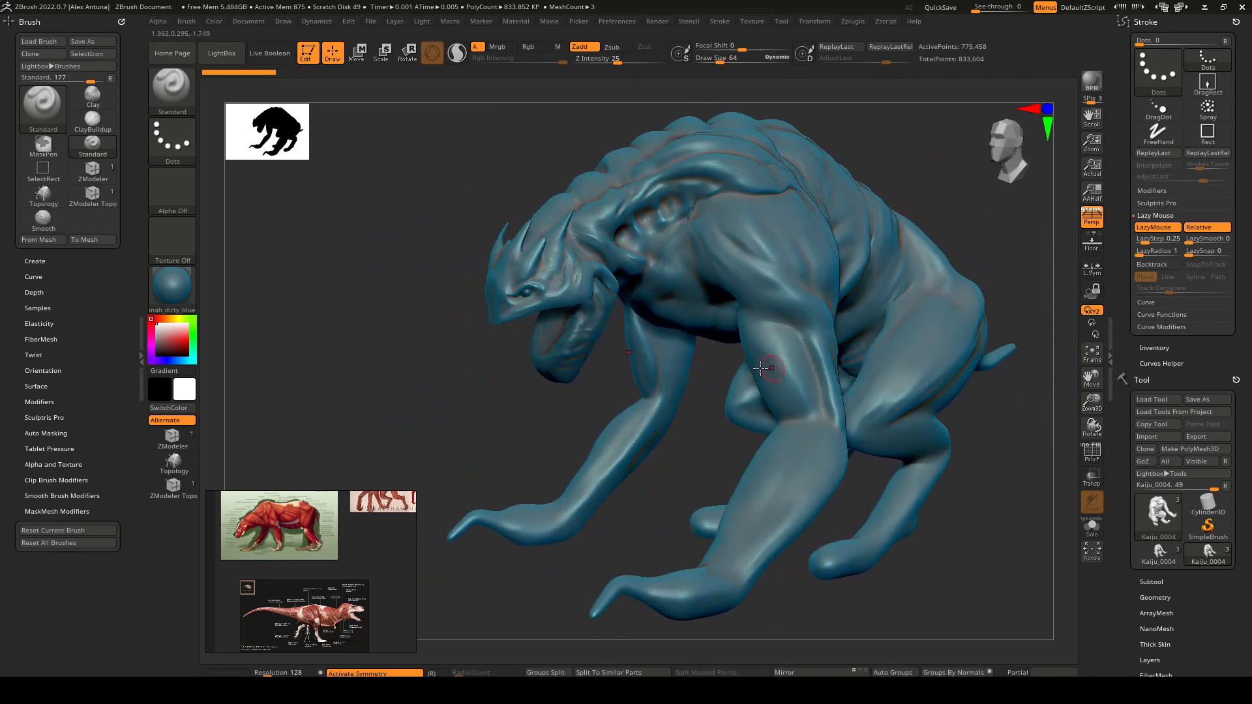
key("shift")
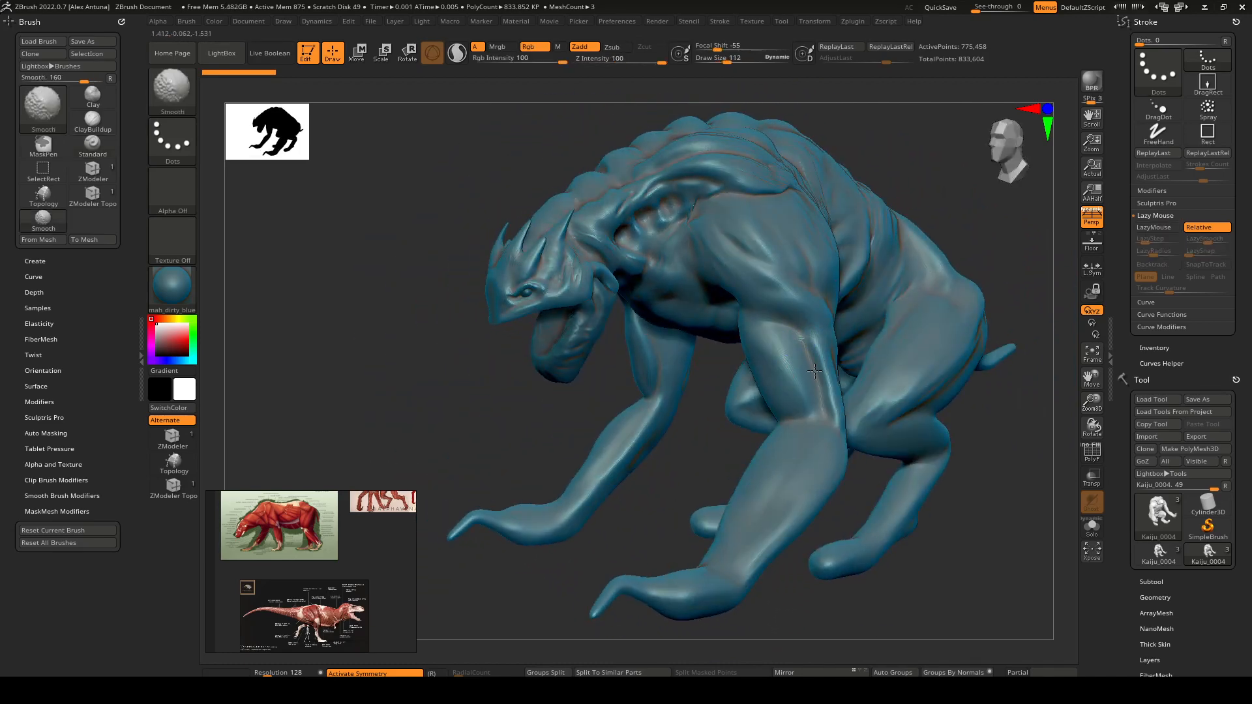
left_click_drag(806, 346, 819, 357, "shift")
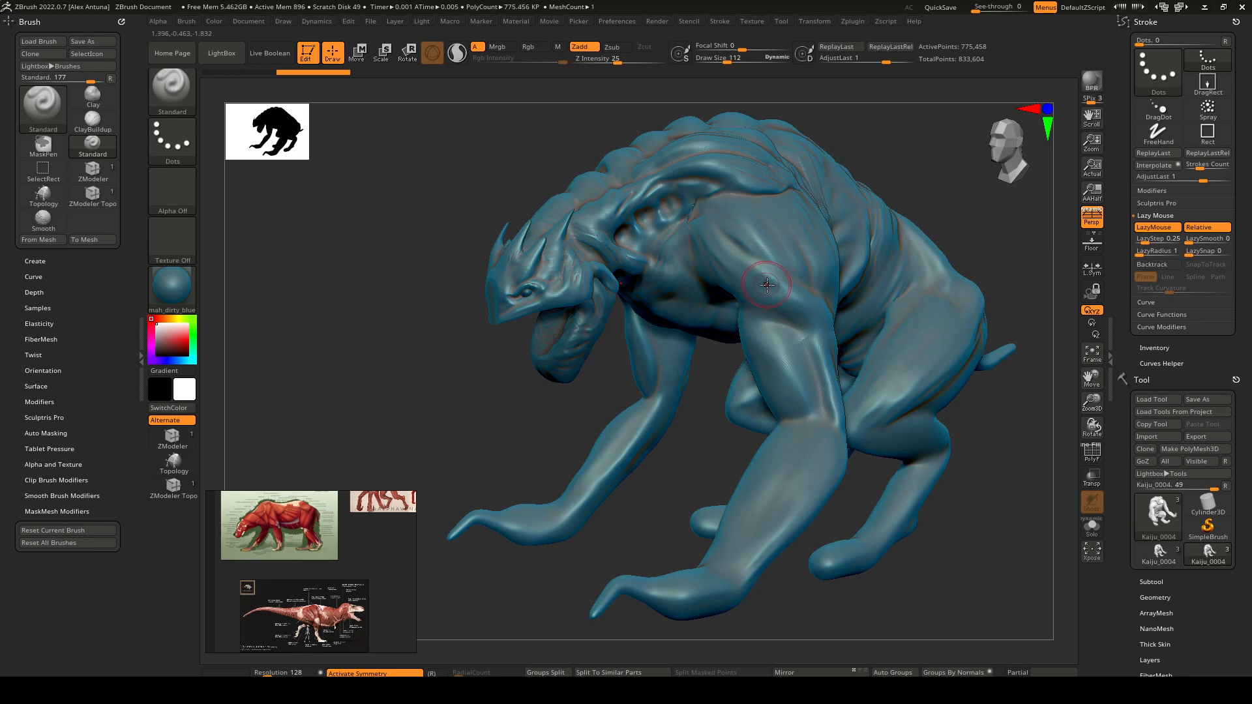
Step: Select the Kaiju_0003 lower jaw subtool and rotate the jaw with the Transpose gizmo
right_click_drag(767, 285, 877, 296)
left_click(1091, 452)
right_click_drag(701, 302, 730, 304, "alt")
left_click(1087, 452)
right_click_drag(788, 352, 742, 281)
left_click(701, 318, "alt")
key("w")
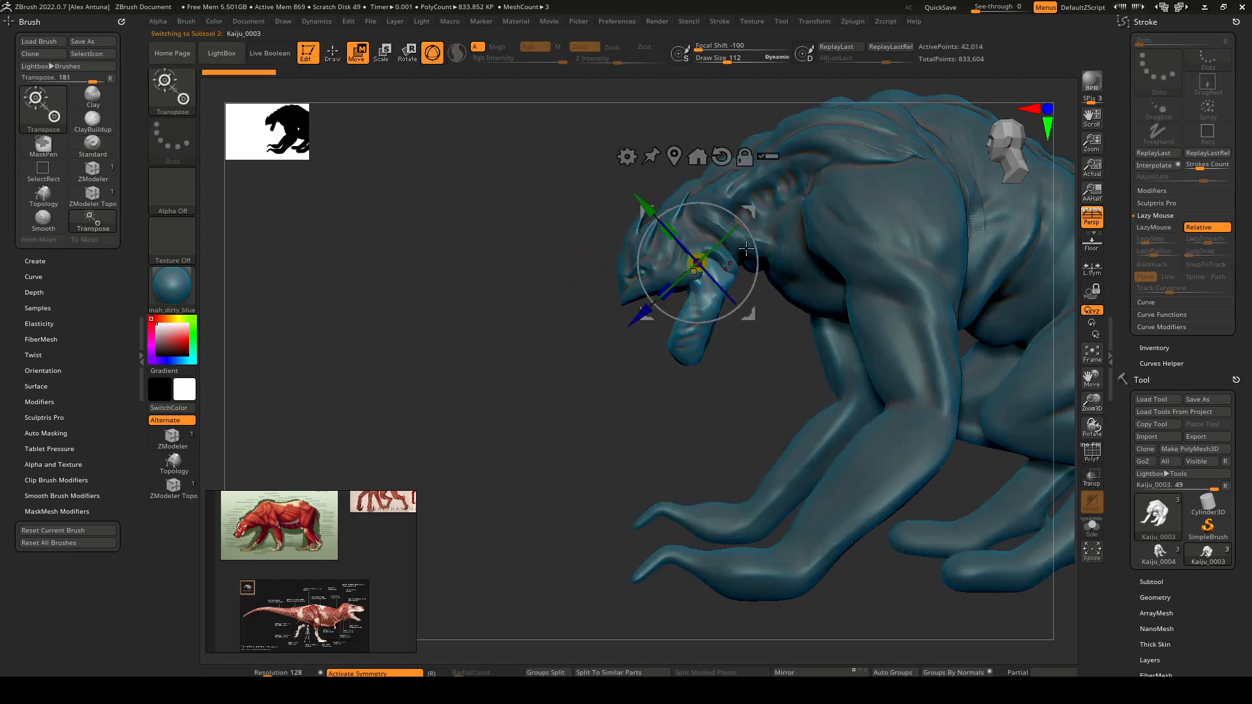
mouse_move(755, 250)
left_mouse_down()
mouse_move(749, 291)
mouse_move(742, 264)
left_mouse_up()
mouse_move(646, 266)
right_mouse_down()
mouse_move(679, 272)
mouse_move(676, 342)
right_mouse_up()
key("q")
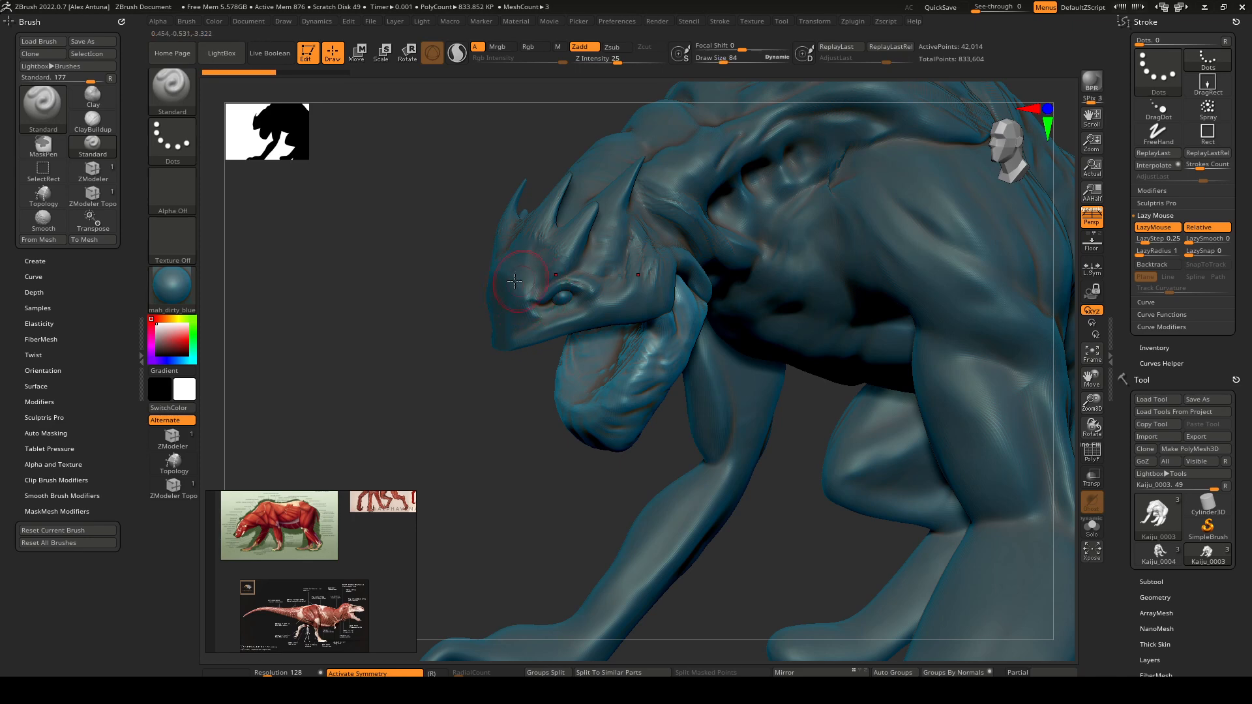
Step: On the Kaiju_0004 subtool, mask the central strip from snout to forehead and invert the mask
left_click(529, 276, "alt")
mouse_move(529, 272)
right_mouse_down()
mouse_move(612, 286)
mouse_move(613, 267)
right_mouse_up()
mouse_move(609, 268)
left_mouse_down("ctrl")
mouse_move(623, 229)
mouse_move(628, 254)
left_mouse_up("ctrl")
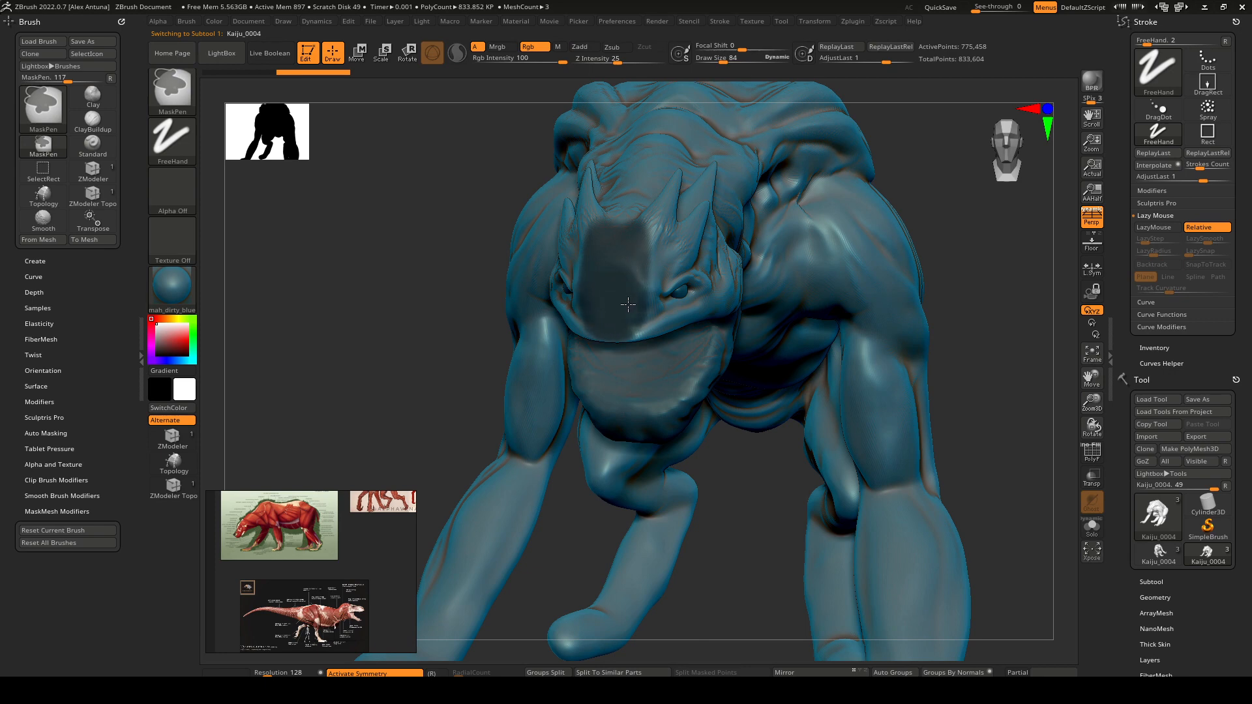
left_click_drag(628, 239, 627, 226, "ctrl")
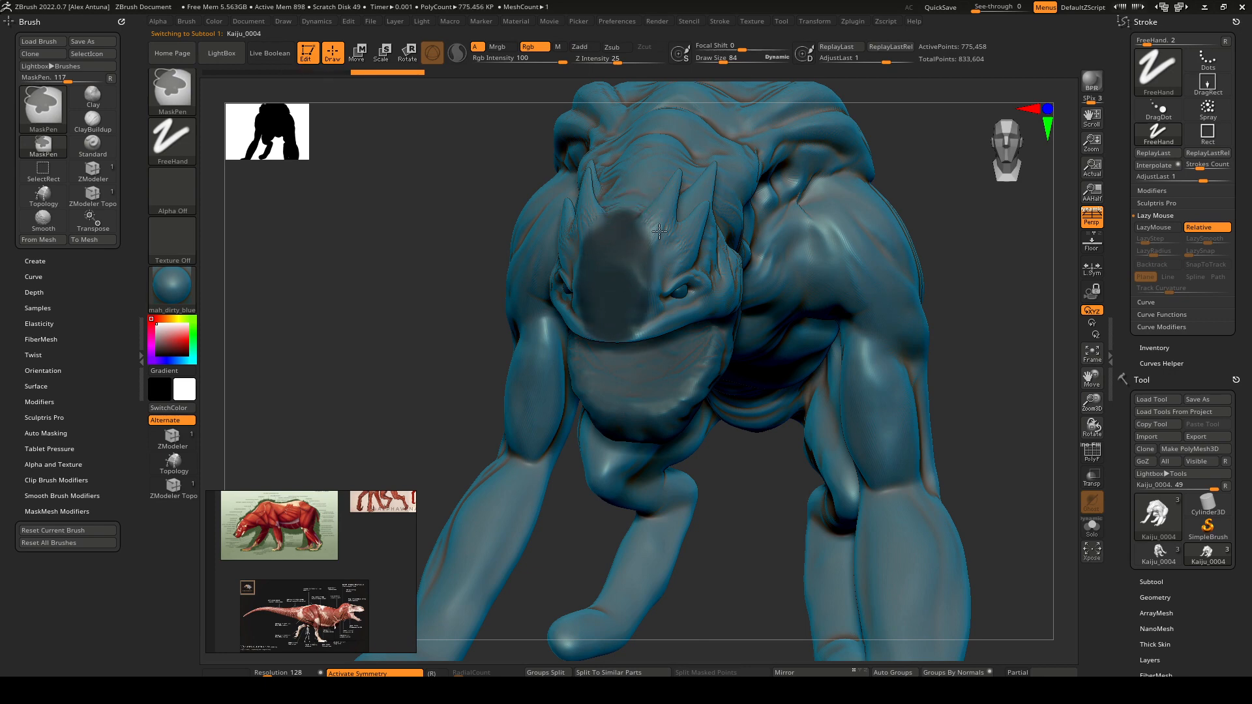
right_click_drag(496, 303, 549, 271, "alt")
left_click(522, 288, "ctrl")
Step: Pull the unmasked snout strip forward along Z and stretch it vertically to start a crest
key("w")
left_click(615, 284)
left_click(628, 178, "alt")
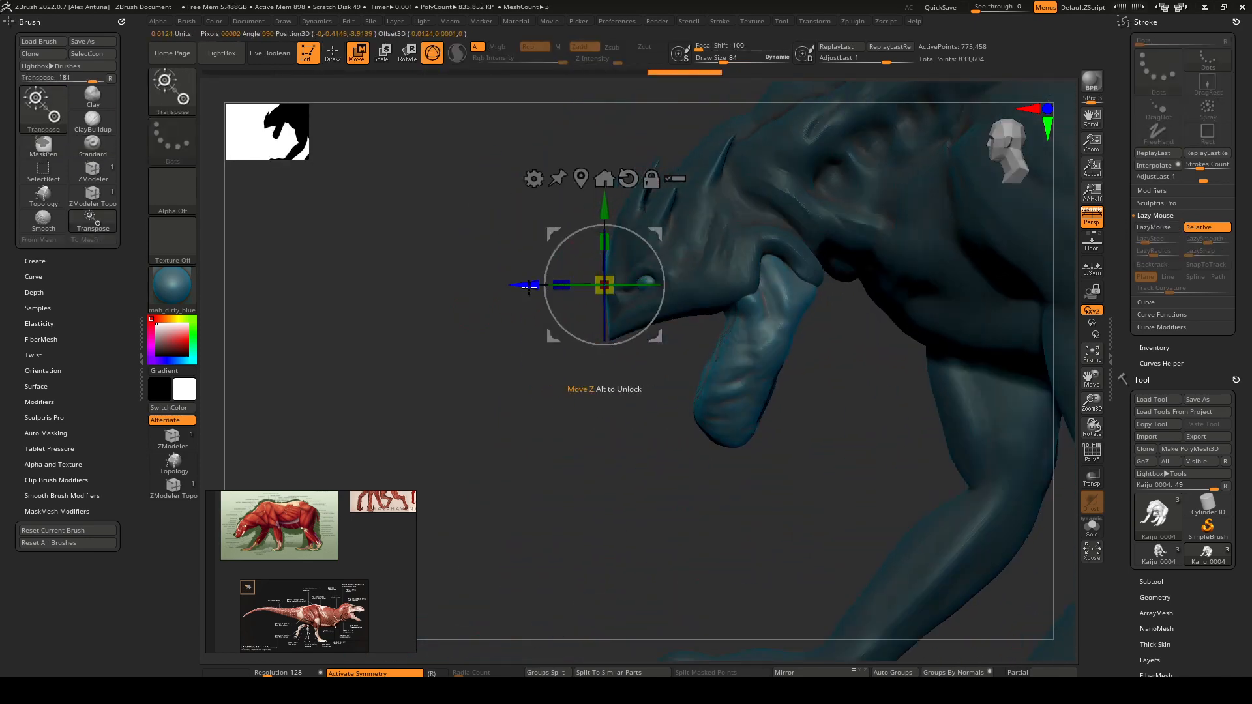
left_click_drag(510, 286, 509, 286)
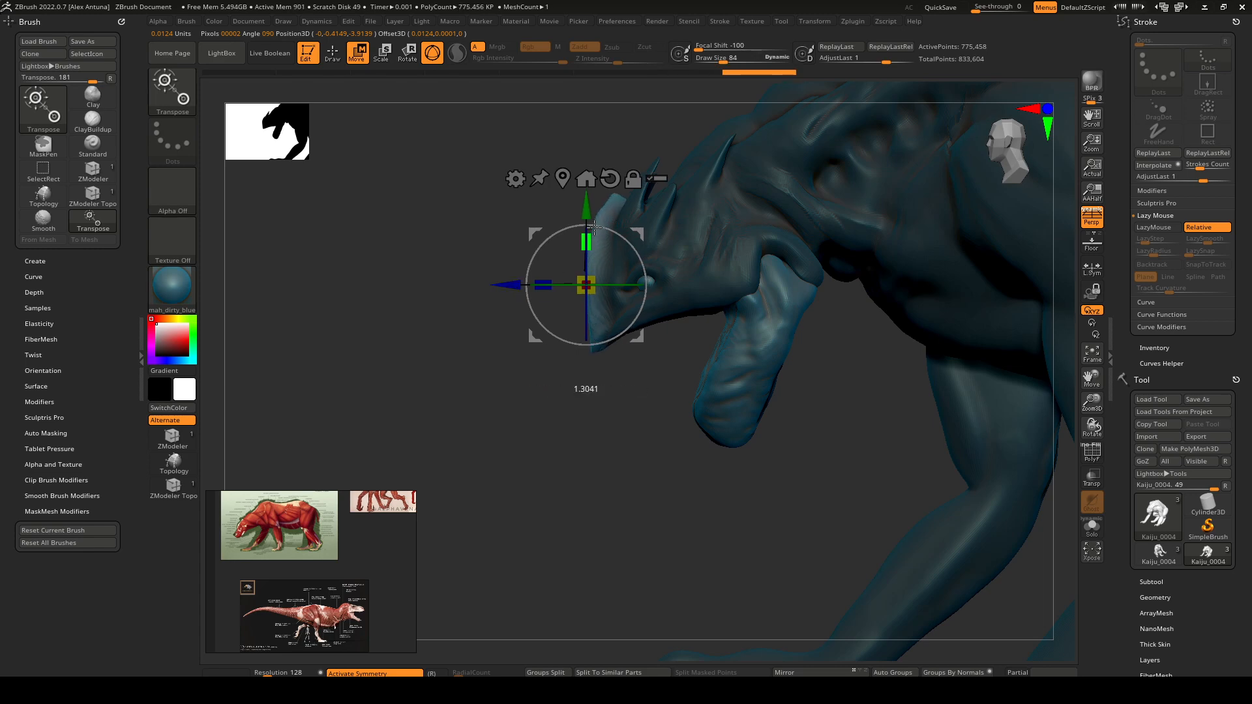
Step: Make the snout crest taller, tilt it slightly backward and adjust its position with the gizmo
right_click_drag(595, 224, 654, 261, "shift")
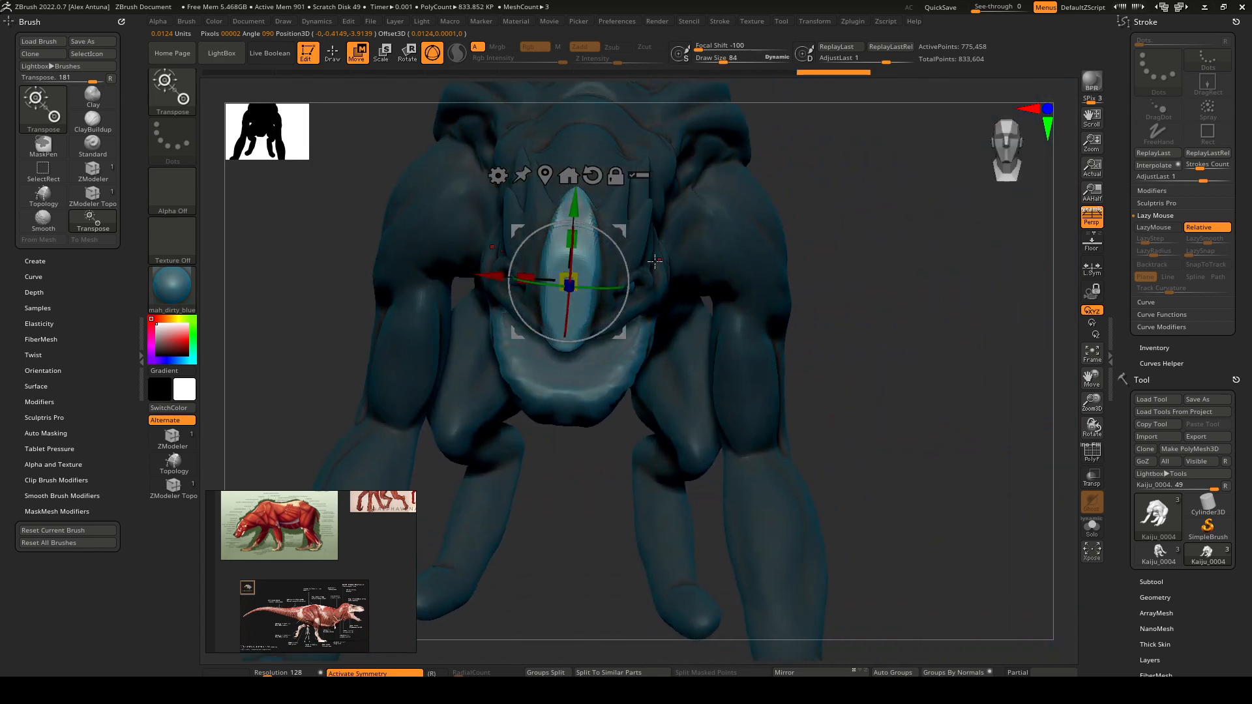
right_click_drag(538, 270, 528, 314)
left_click_drag(497, 322, 500, 321)
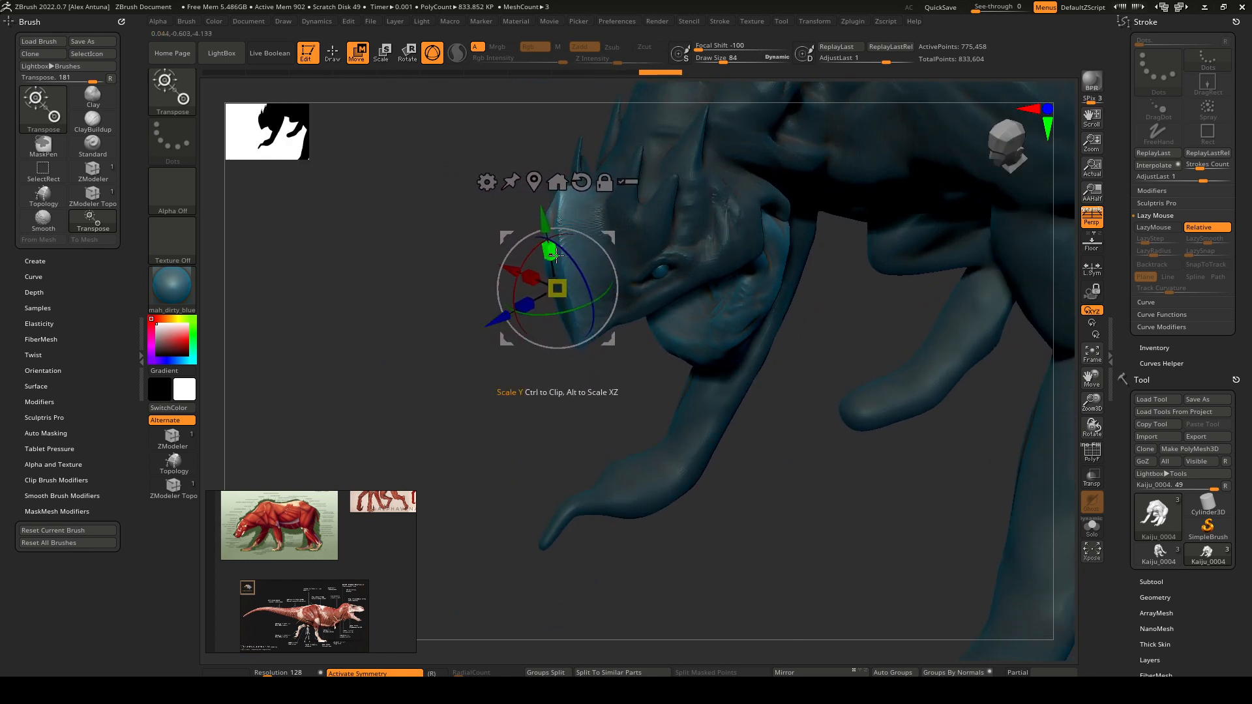
right_click_drag(575, 234, 636, 243)
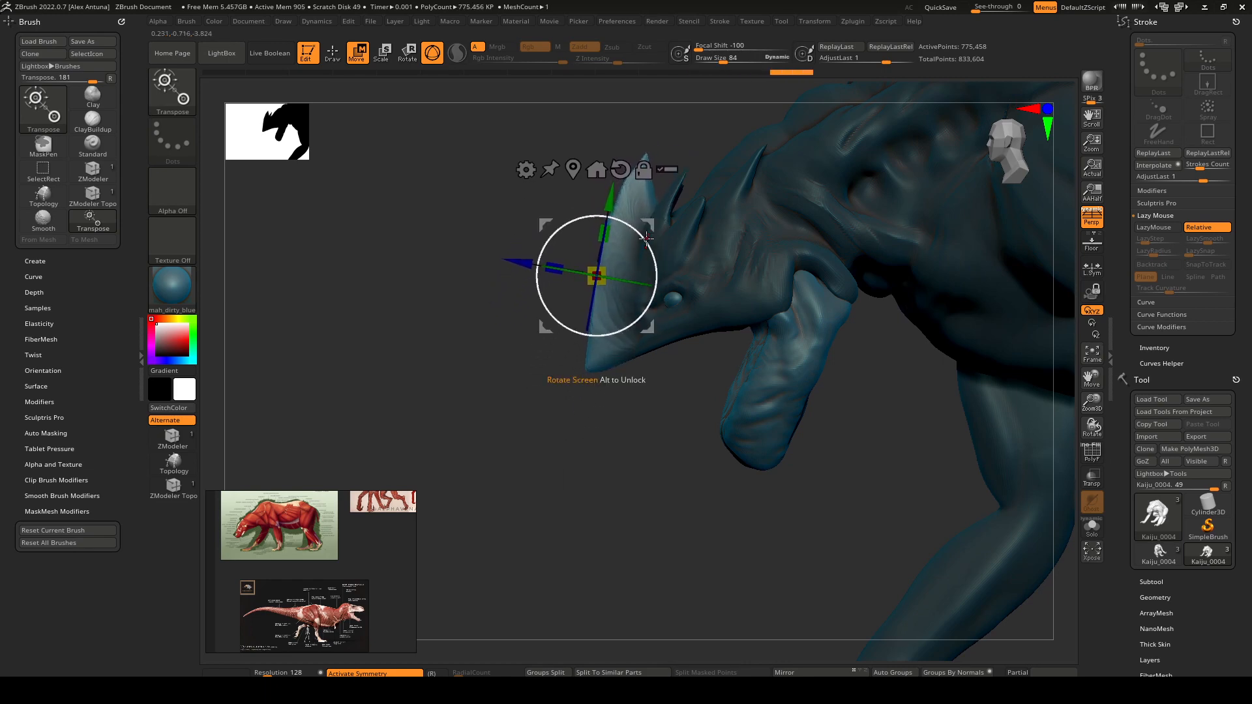
right_click_drag(646, 239, 635, 290)
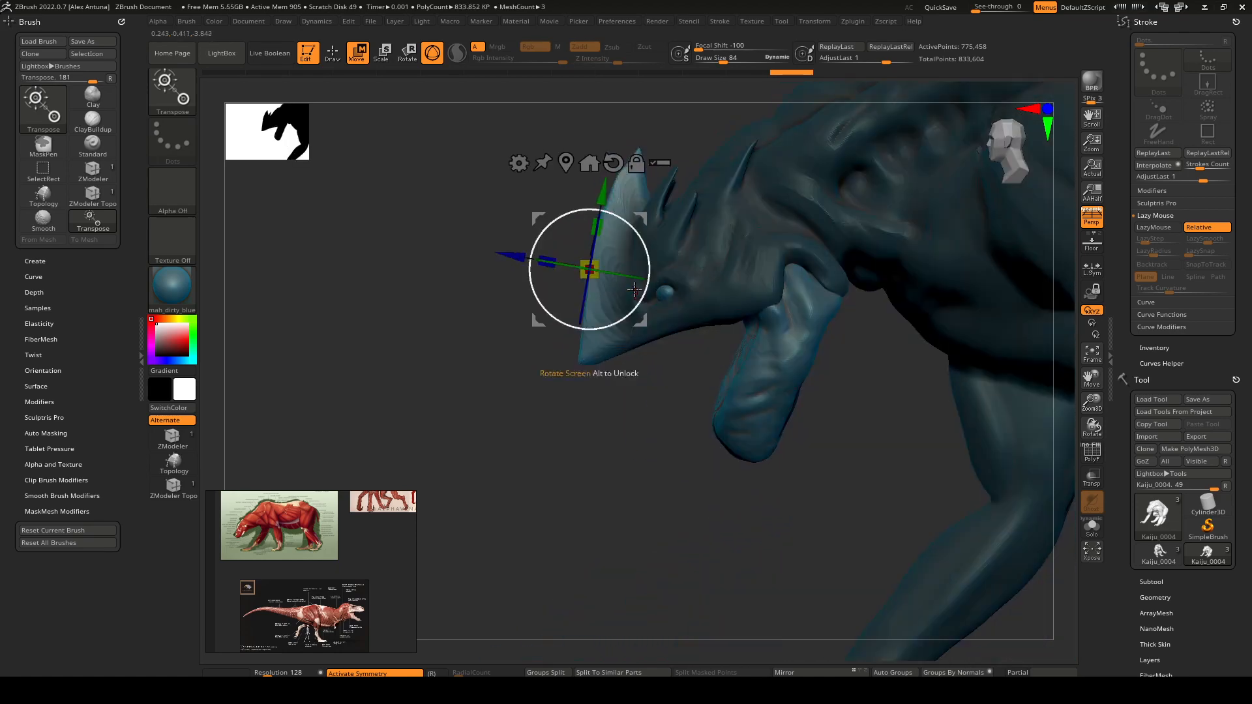
left_click_drag(587, 189, 588, 204)
Step: Narrow the snout crest sideways with the gizmo and clear the mask from the head
key("q")
mouse_move(593, 216)
right_mouse_down()
mouse_move(669, 239)
mouse_move(645, 270)
right_mouse_up()
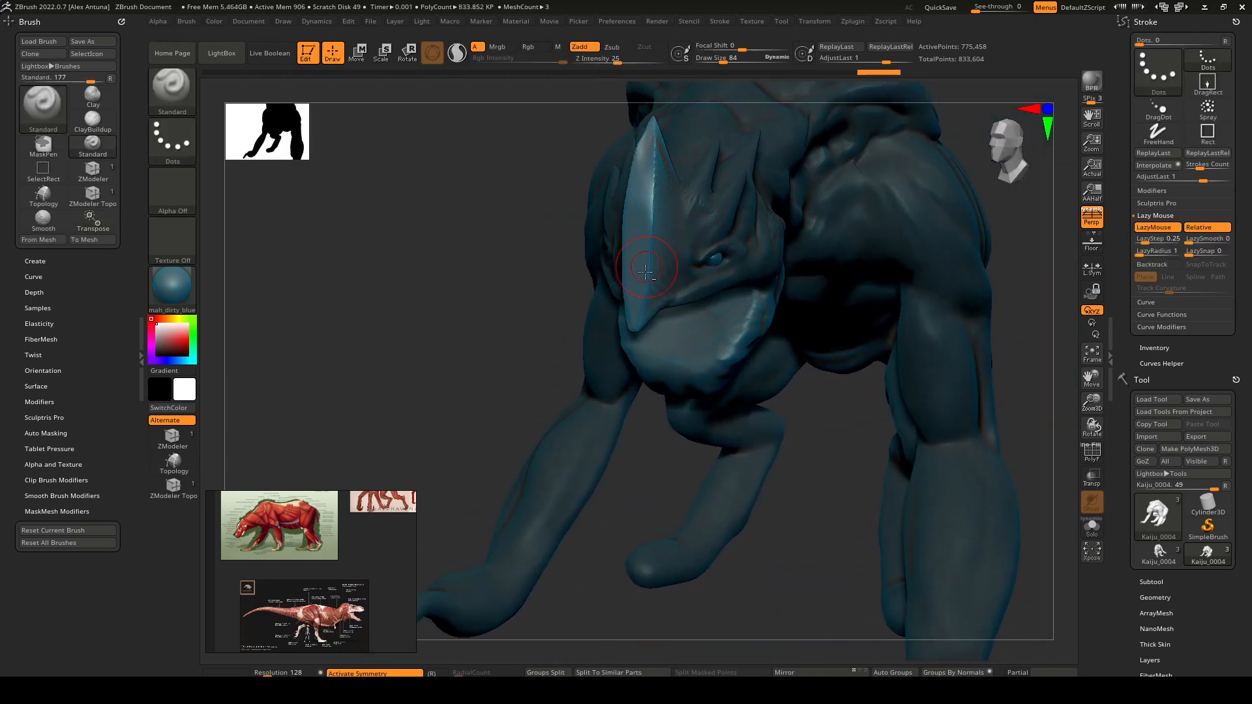
key("w")
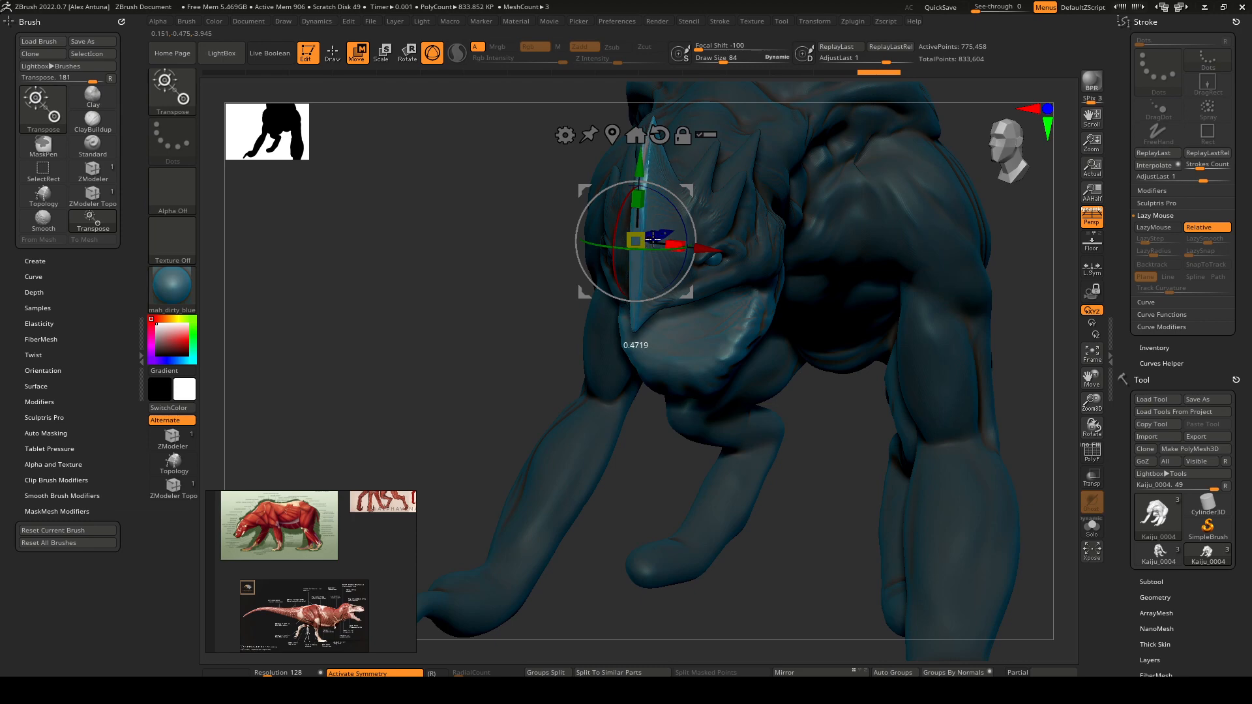
key("q")
mouse_move(657, 238)
right_mouse_down()
mouse_move(631, 246)
mouse_move(626, 272)
mouse_move(717, 238)
mouse_move(676, 188)
mouse_move(675, 212)
mouse_move(542, 313)
mouse_move(596, 265)
mouse_move(580, 271)
right_mouse_up()
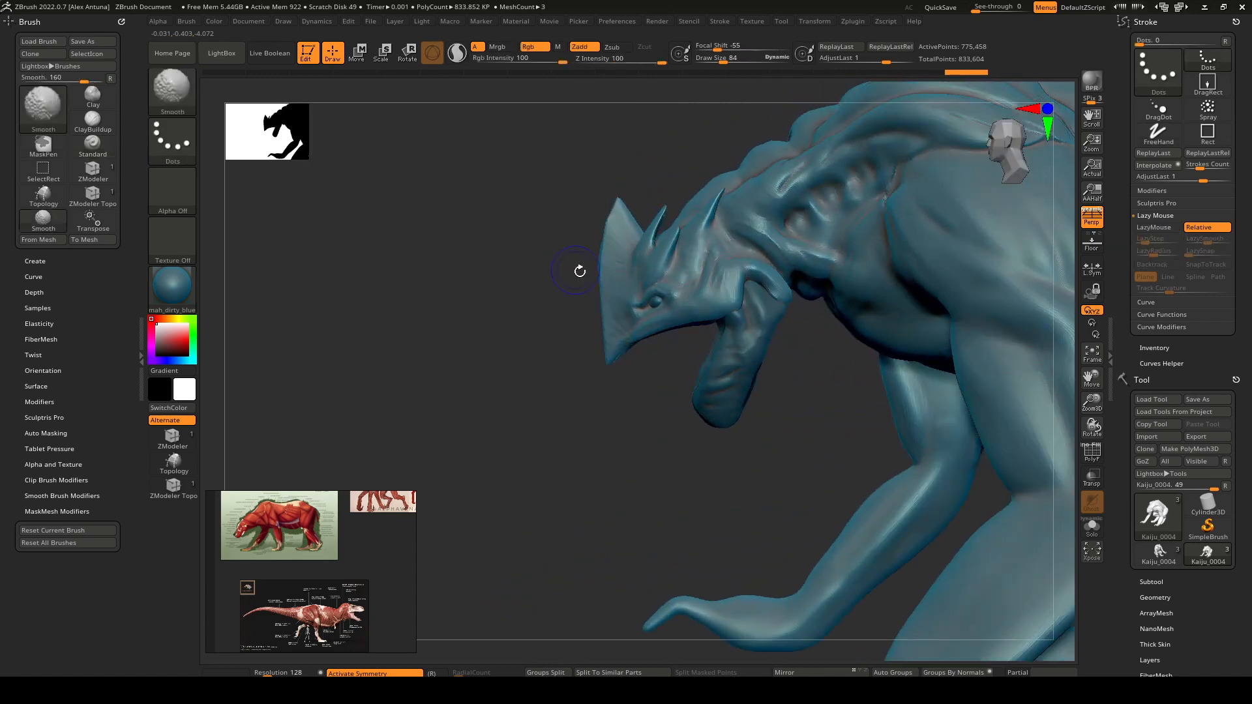
Step: Reshape the crest's front edge into an outward curve using the Move brush at draw size 250.75
key("bracketright")
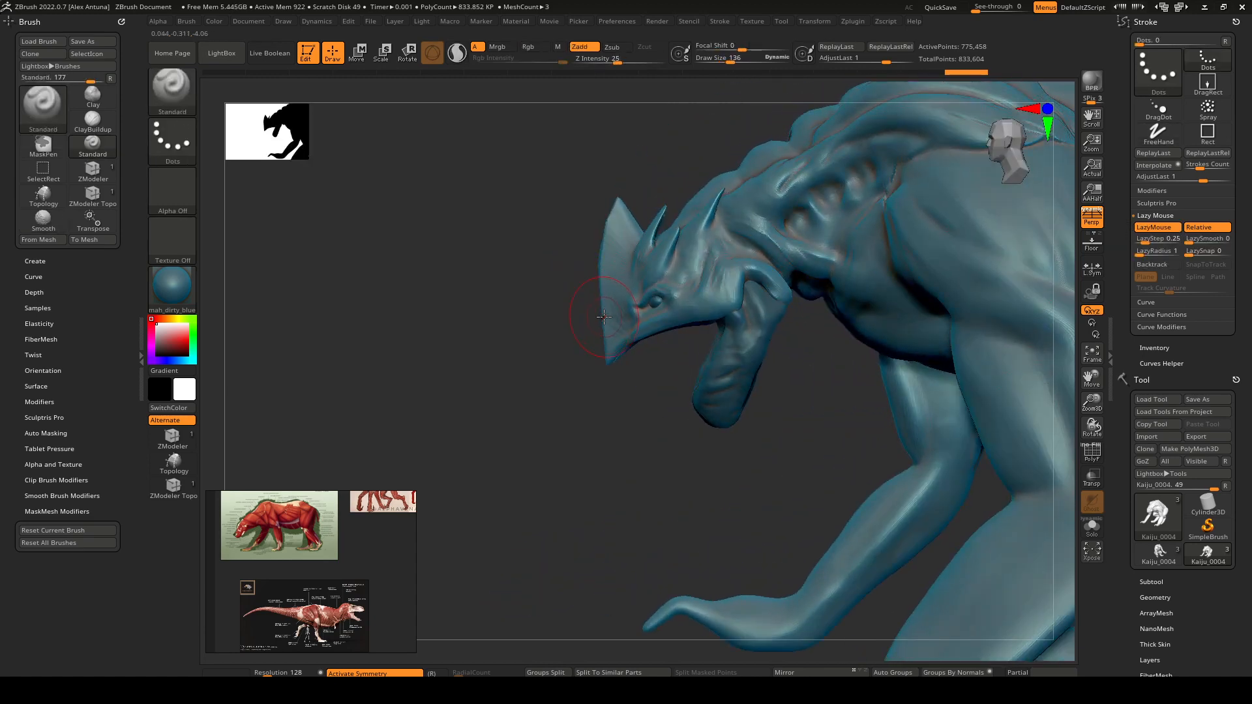
key("b")
key("m")
key("v")
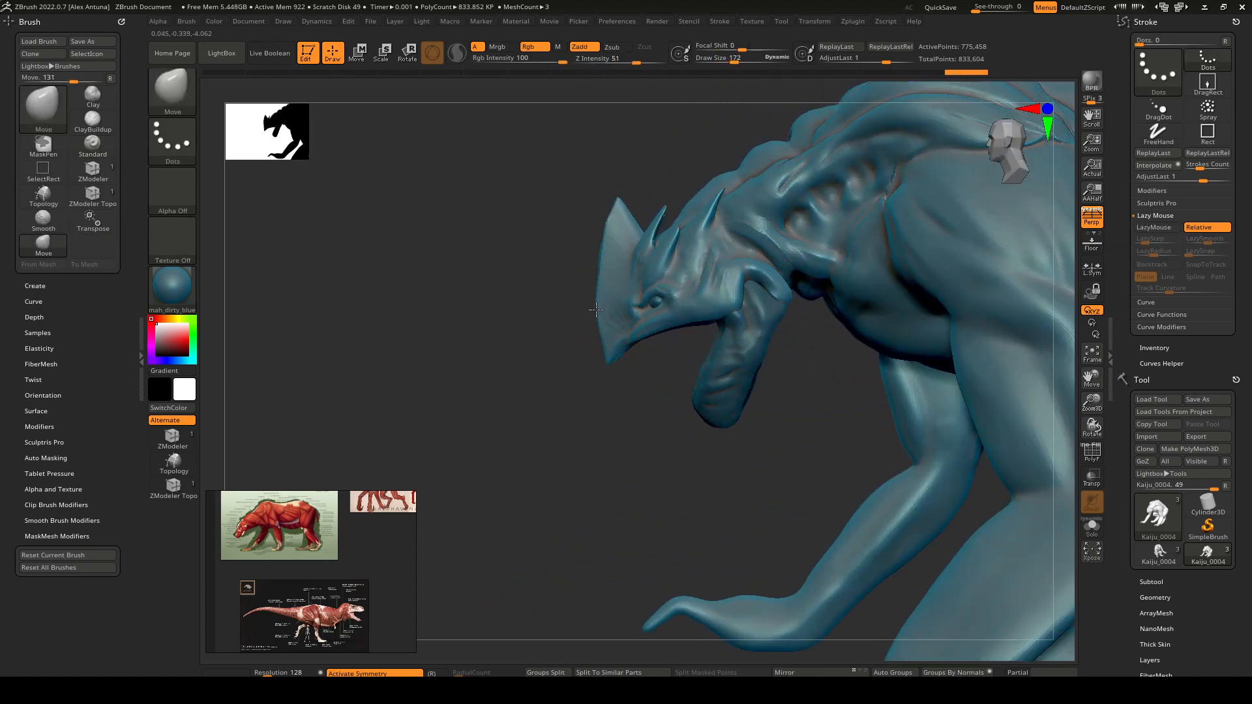
key("space")
left_click_drag(609, 295, 616, 296)
key("ctrl+z")
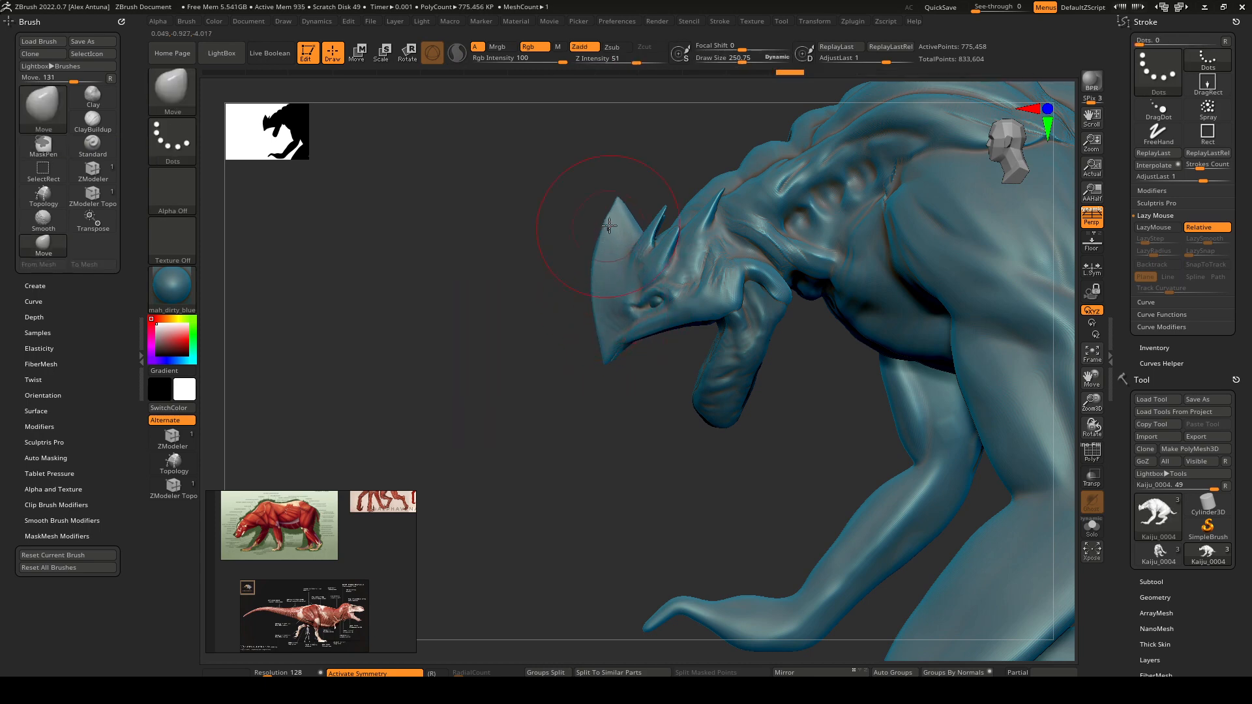
Step: Undo the last Move brush strokes on the crest's front edge
right_click_drag(609, 333, 598, 311)
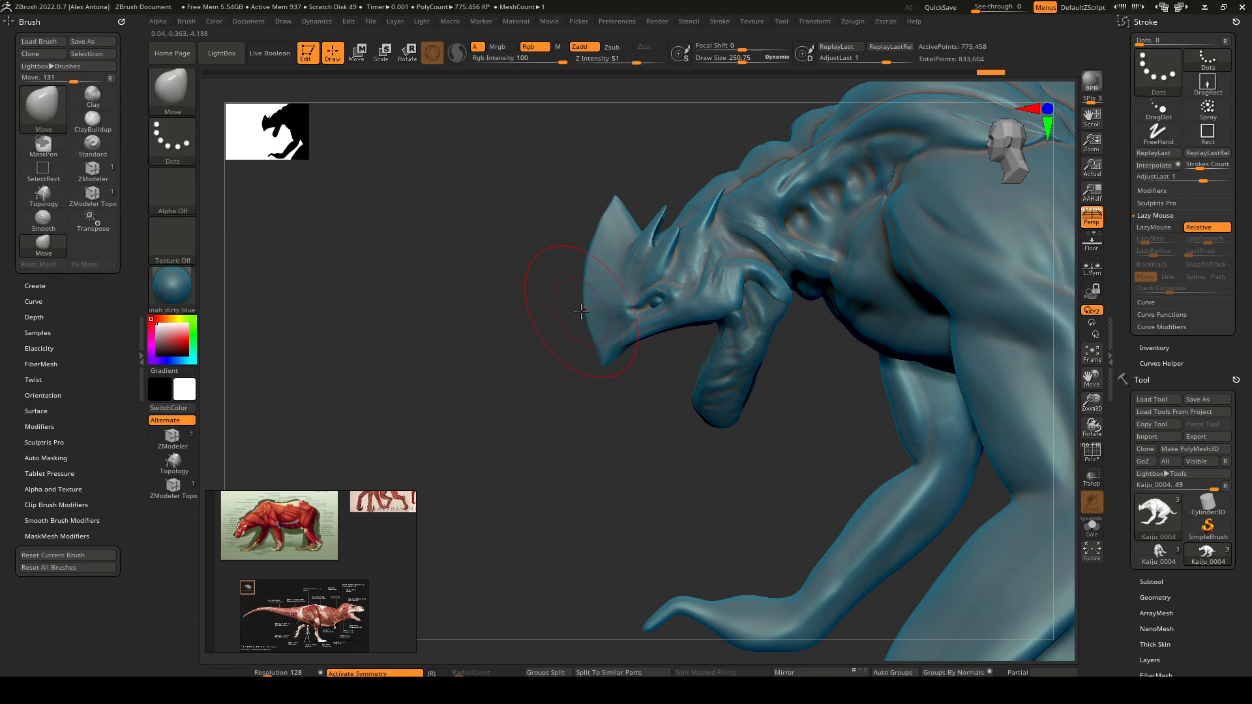
key("ctrl+z")
key("ctrl+z")
key("ctrl+z")
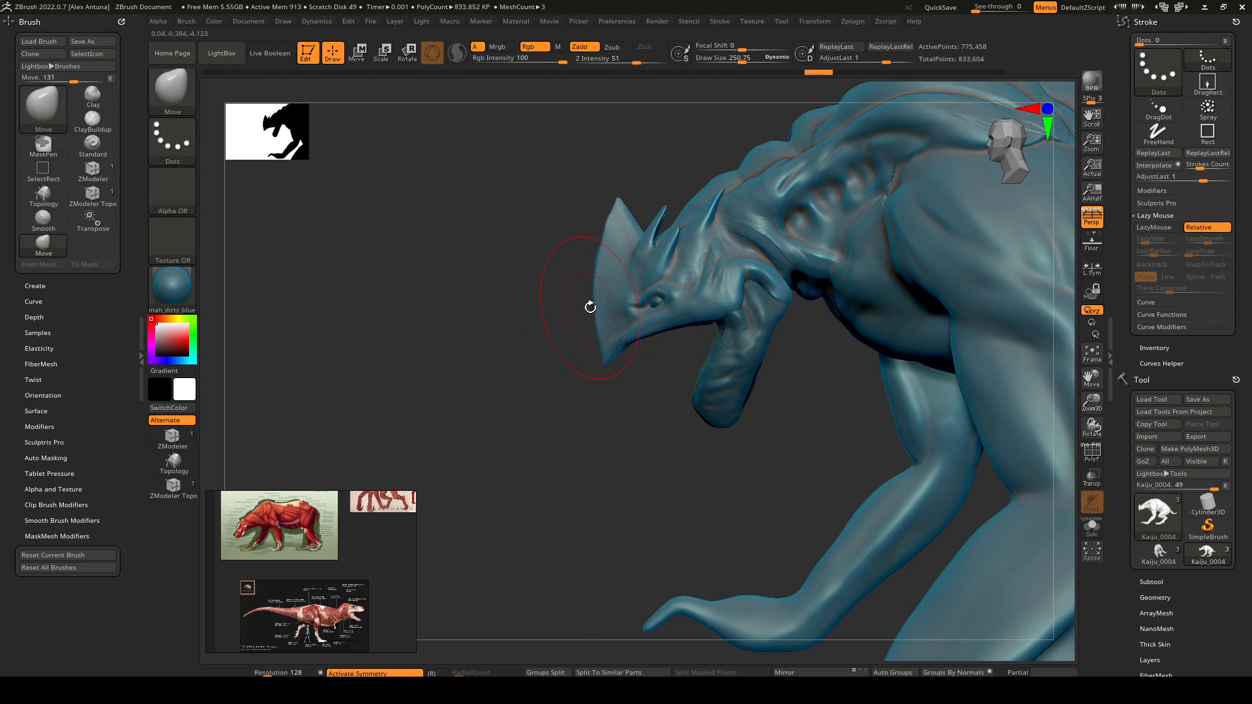
Step: Reshape the side of the head behind the crest with the Move brush at draw size about 322
right_click_drag(591, 308, 743, 269)
key("space")
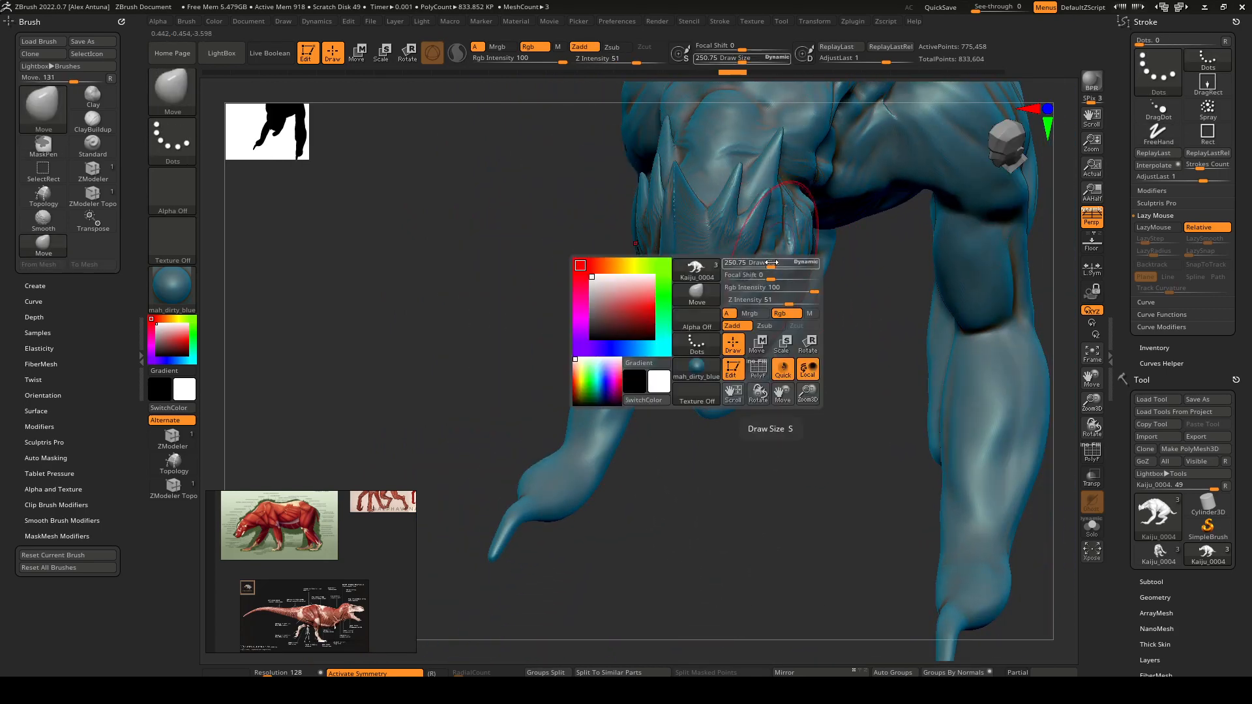
left_click_drag(771, 265, 777, 265)
right_click_drag(756, 258, 769, 280)
left_click_drag(774, 273, 771, 251)
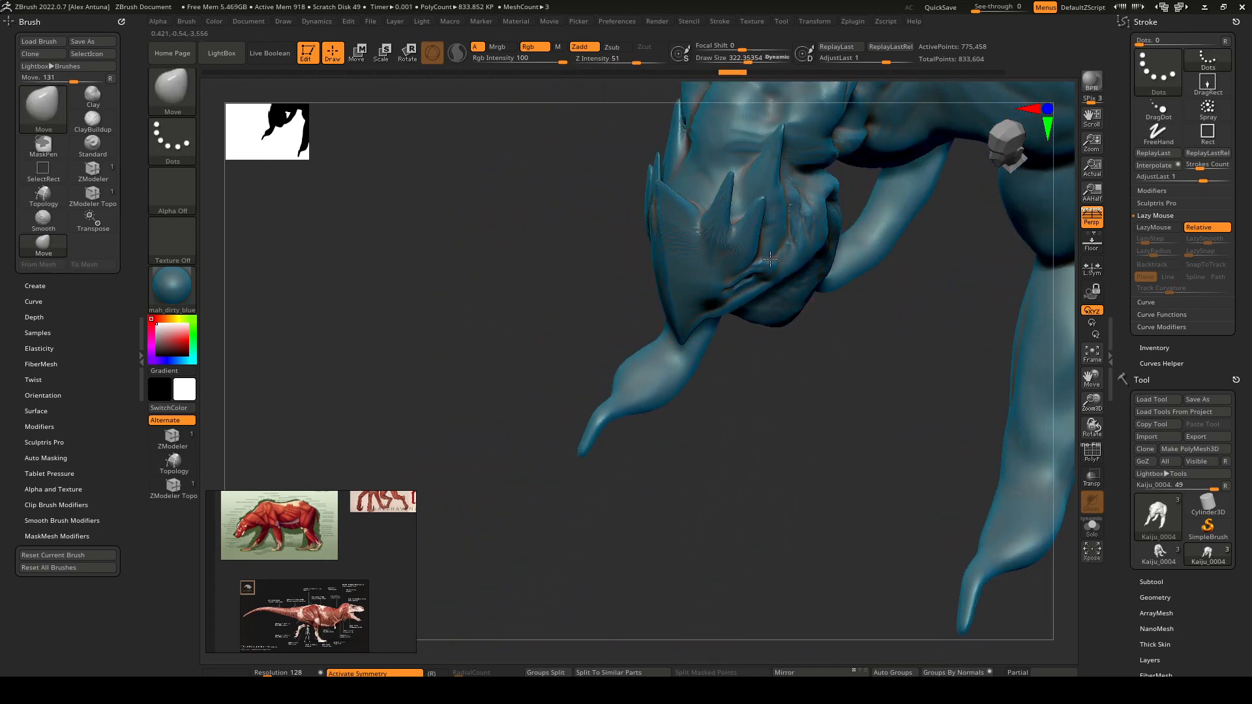
right_click_drag(770, 264, 770, 300)
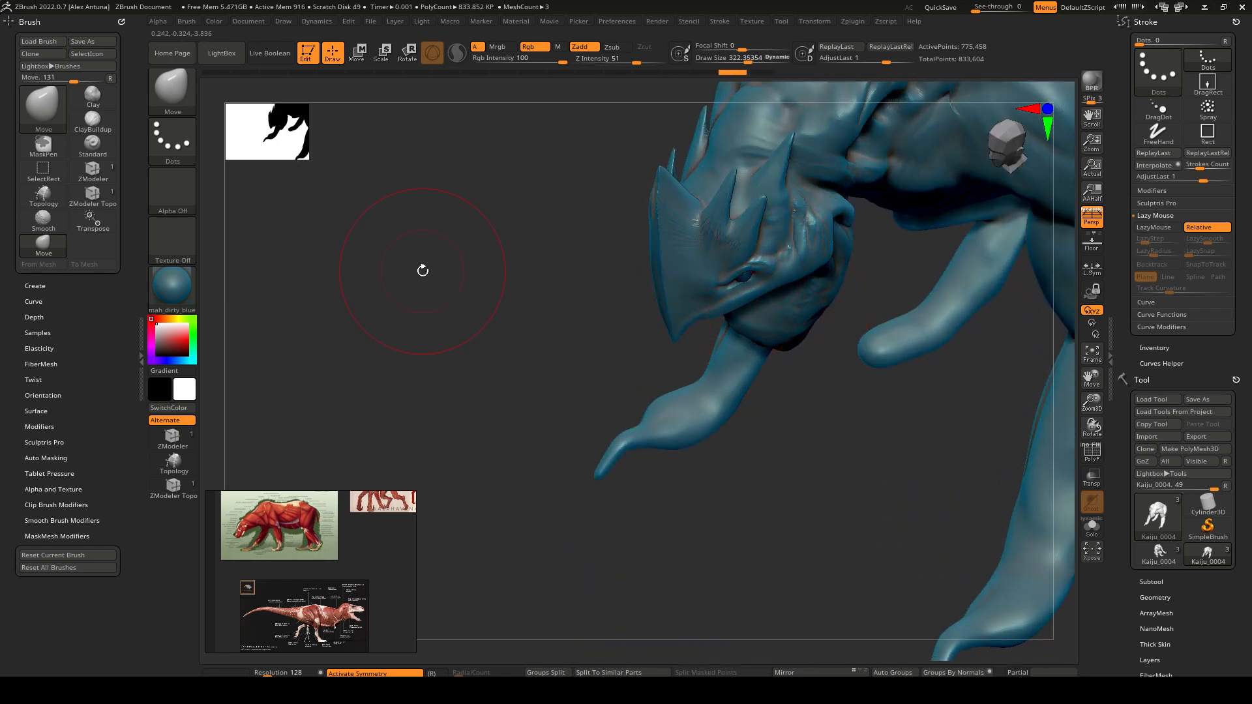
Step: Examine the creature concept images on the reference board for head, crest and eye shapes
middle_click_drag(317, 605, 280, 652)
middle_click_drag(309, 560, 354, 597)
scroll(313, 569, "up", 5)
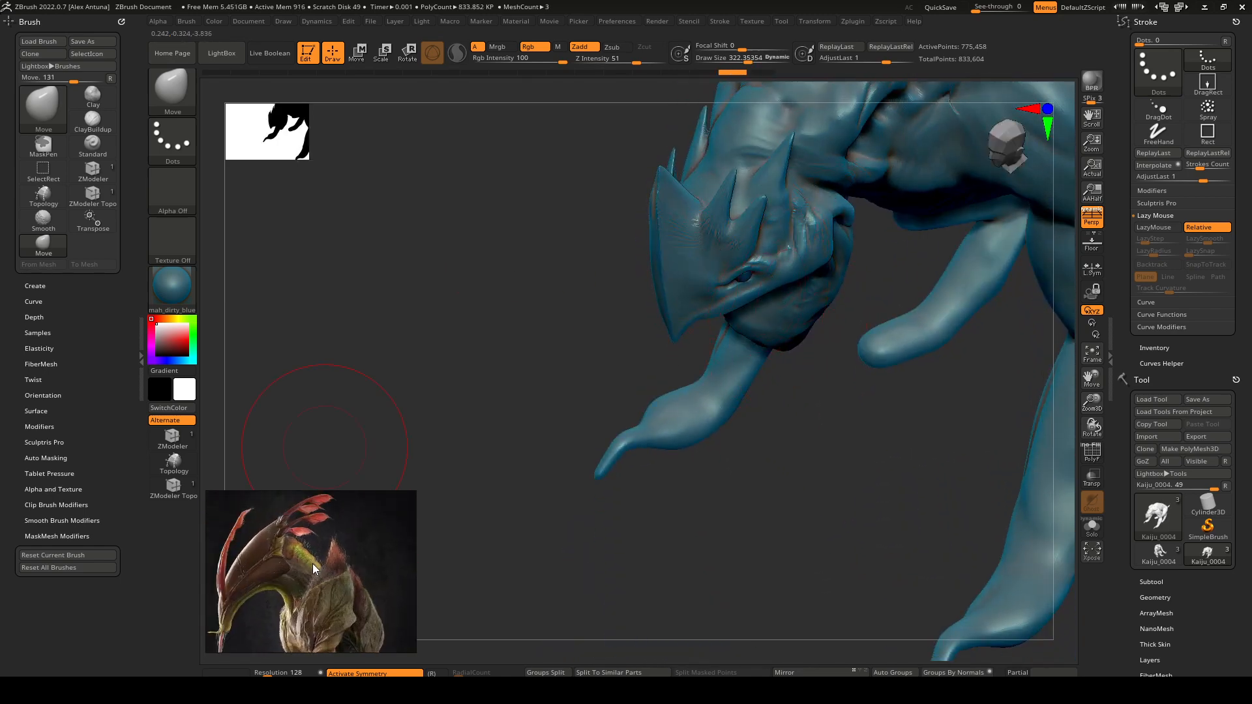
scroll(260, 565, "up", 4)
middle_click_drag(260, 565, 292, 564)
scroll(292, 565, "down", 5)
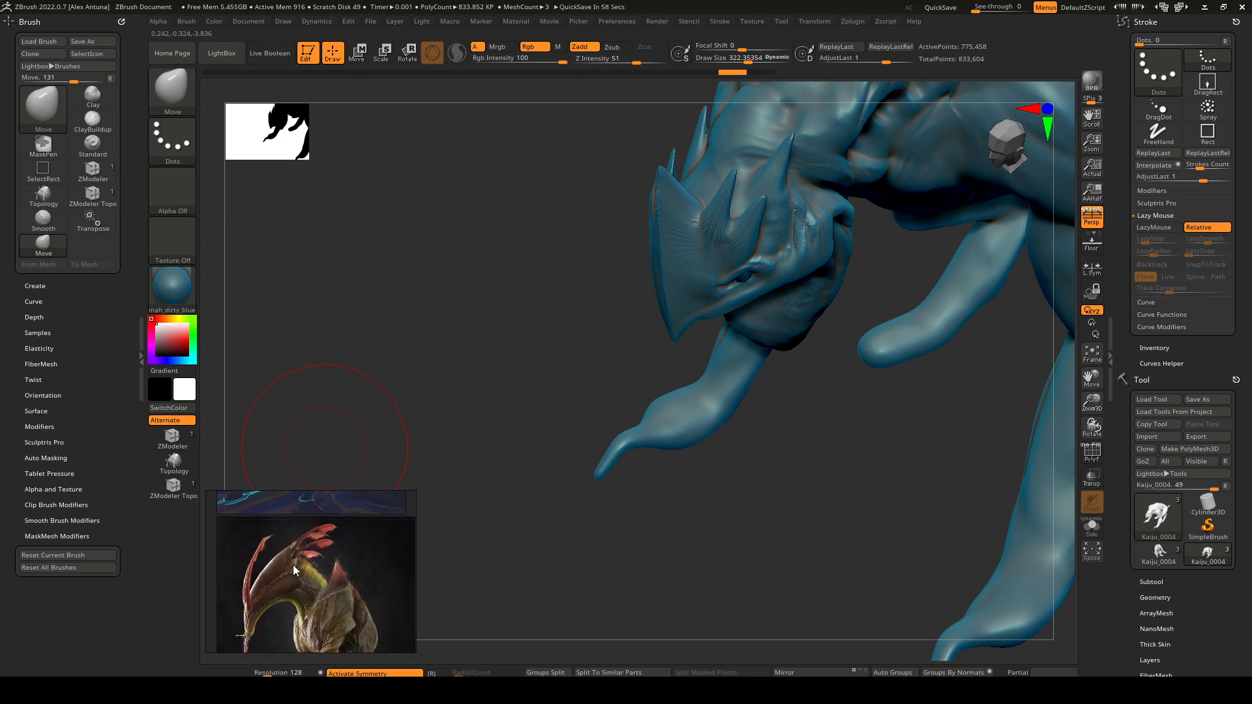
scroll(288, 571, "down", 5)
middle_click_drag(363, 526, 314, 549)
scroll(313, 543, "up", 9)
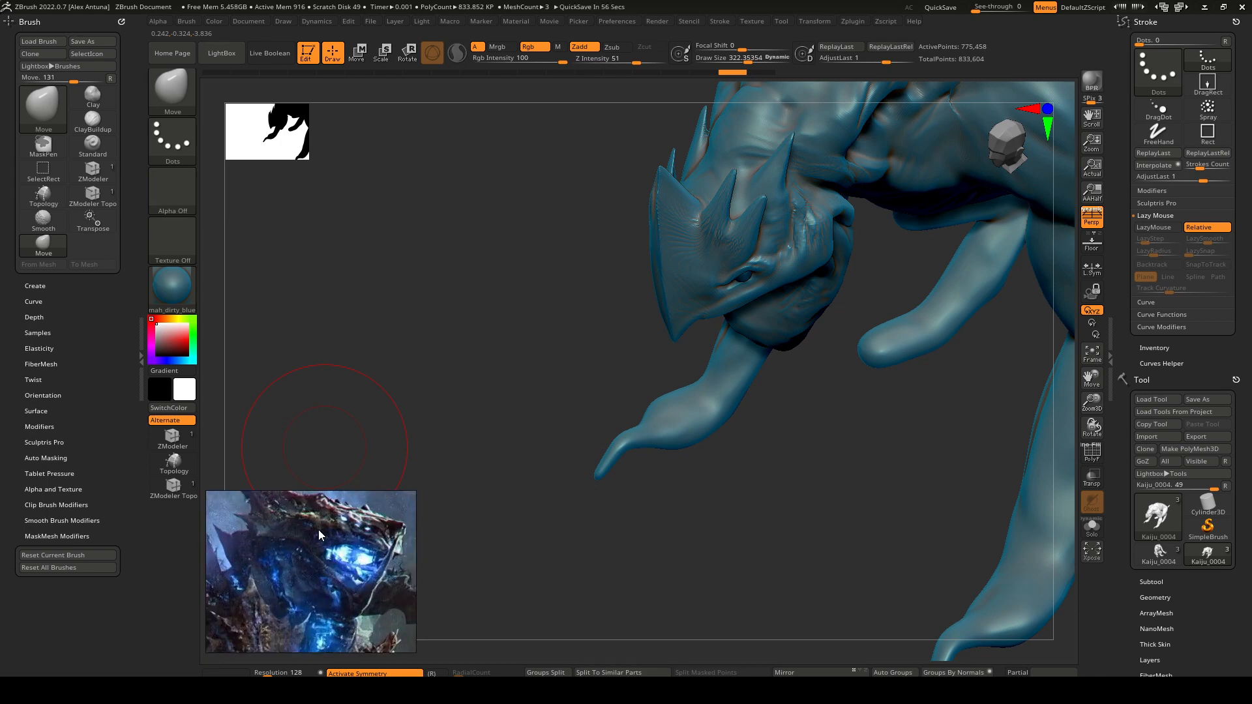
scroll(318, 529, "down", 6)
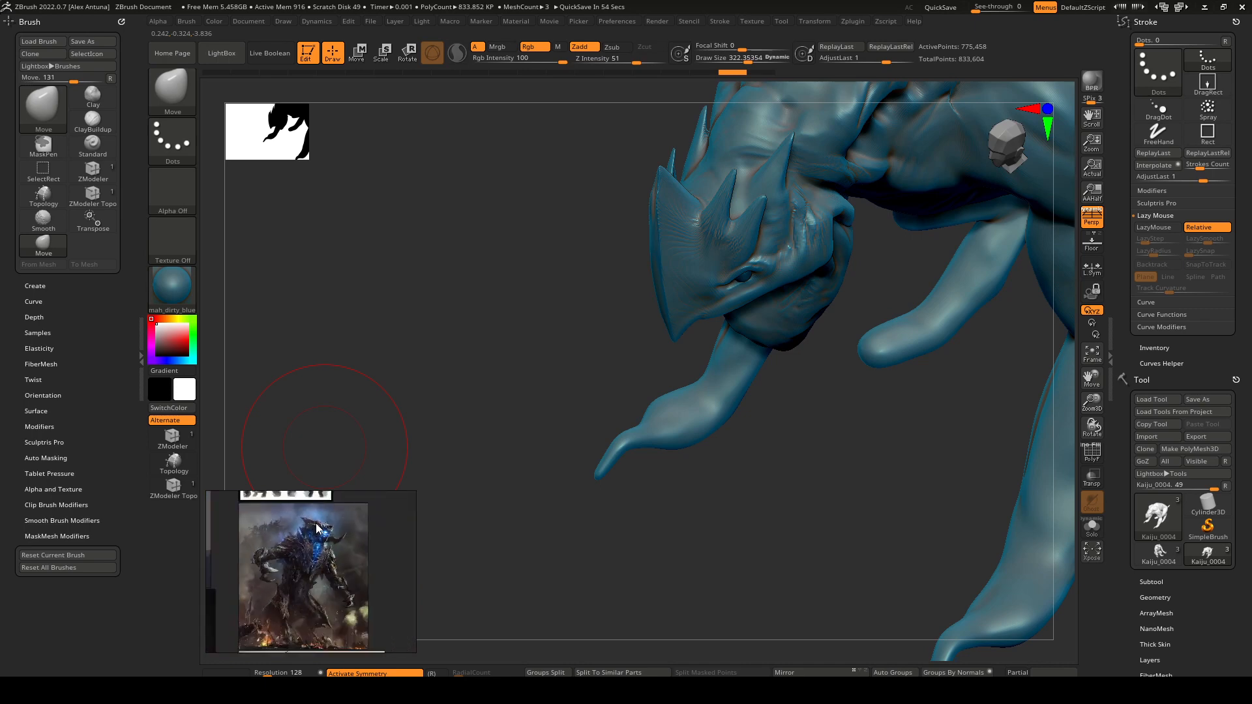
scroll(326, 557, "up", 5)
scroll(300, 546, "down", 6)
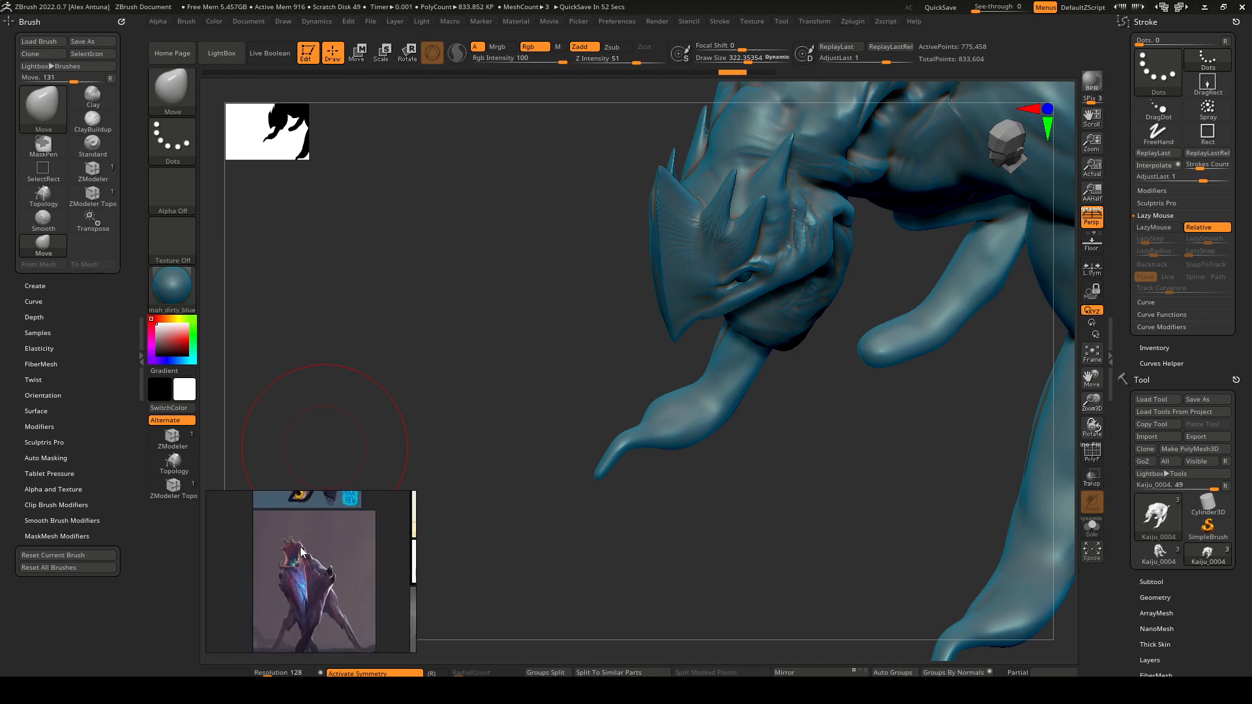
scroll(356, 549, "up", 8)
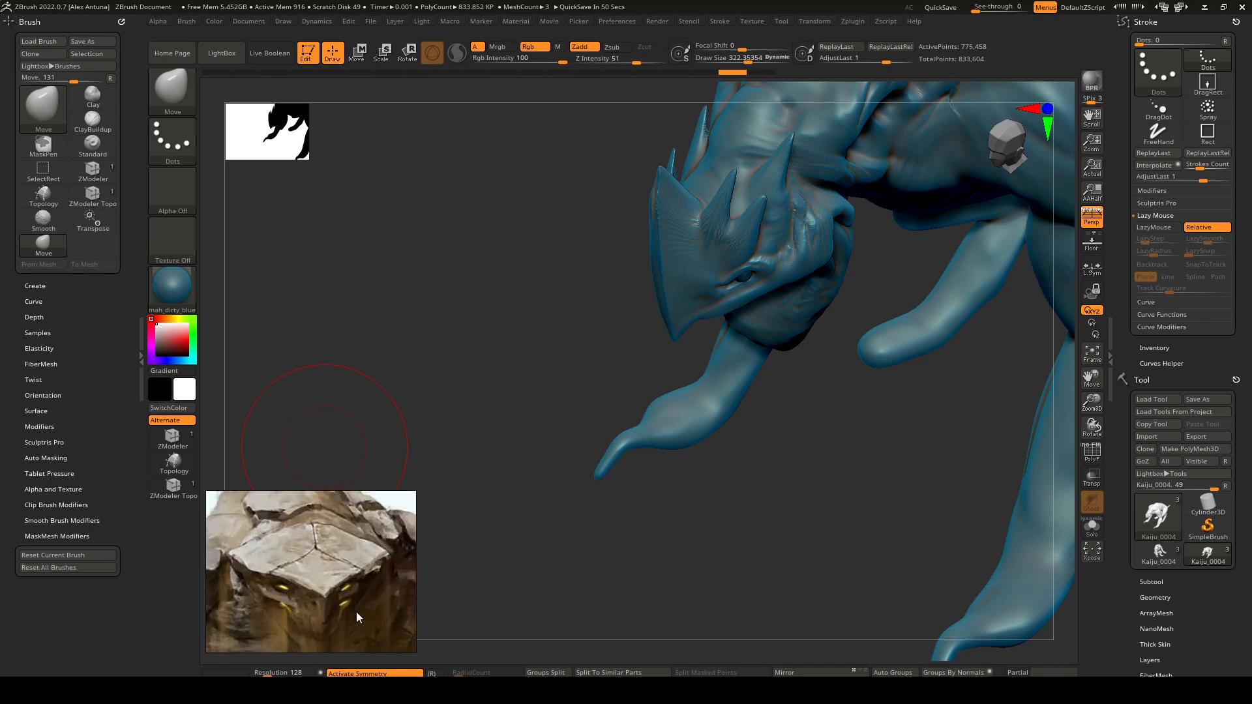
Step: Adjust the eye socket and brow with the Move brush at draw size about 124
left_click_drag(643, 386, 599, 348)
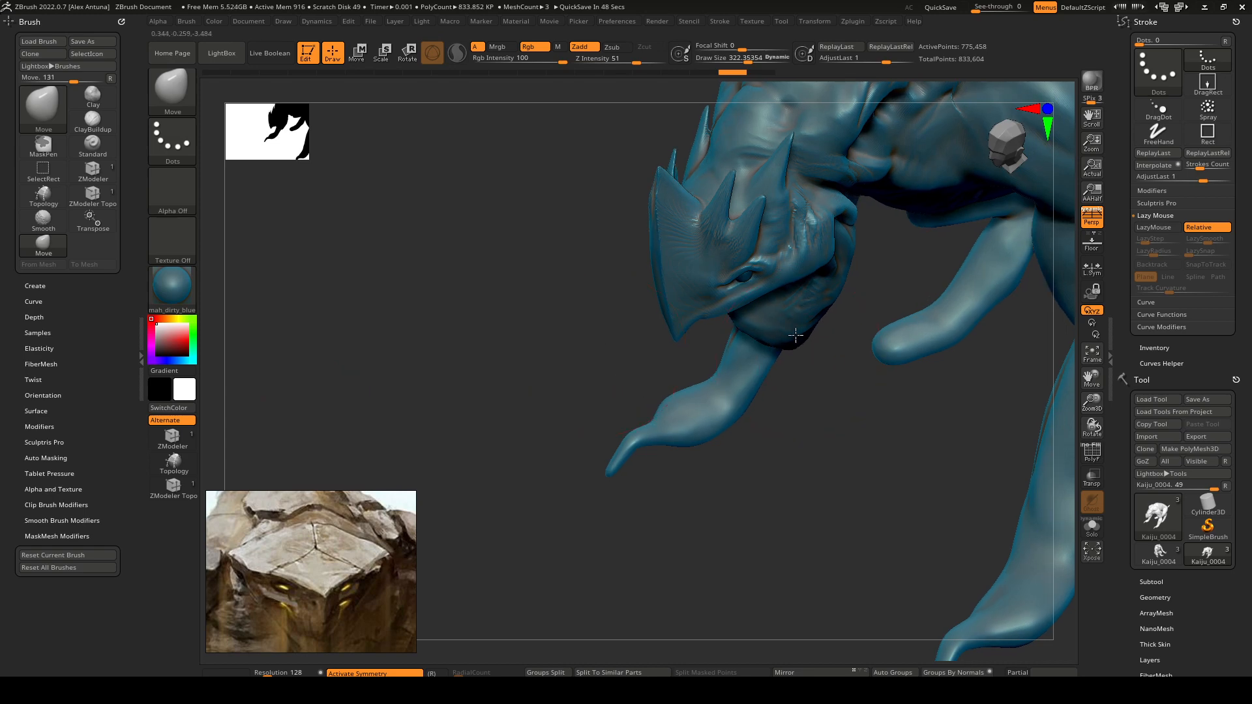
left_click_drag(799, 341, 791, 285, "shift")
left_click_drag(738, 255, 724, 255)
key("space")
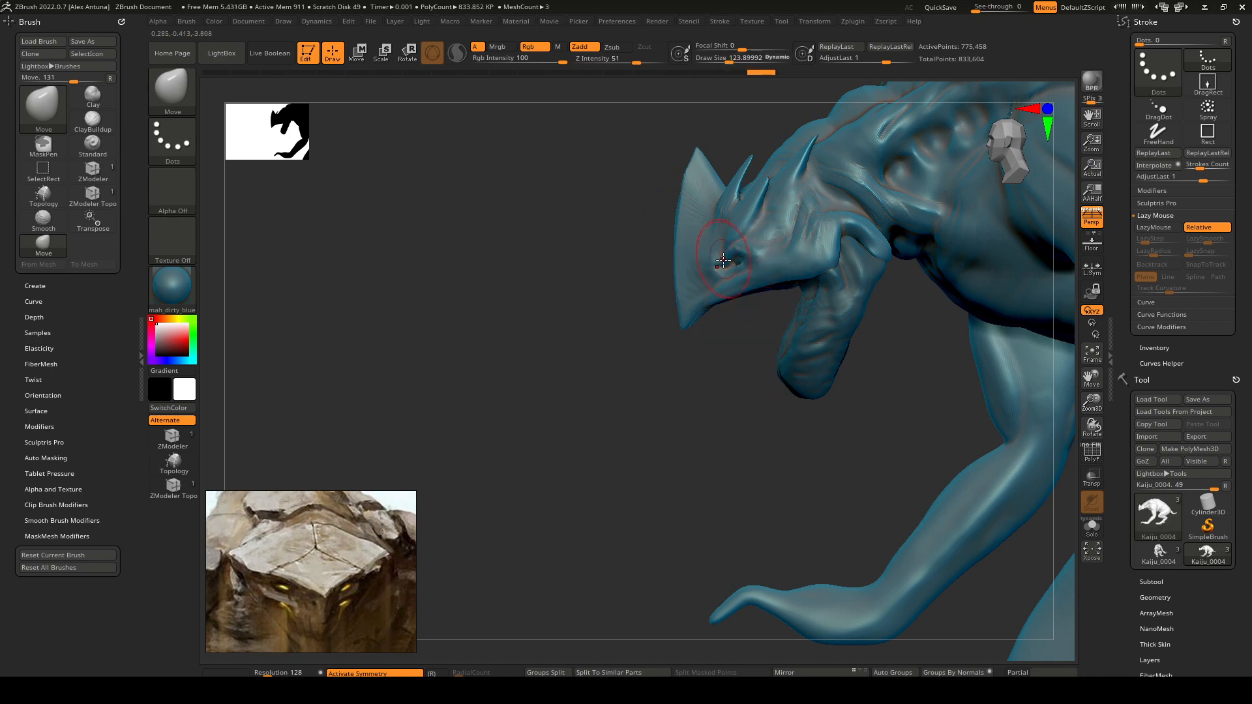
right_click_drag(717, 263, 743, 324)
left_click_drag(724, 346, 722, 336)
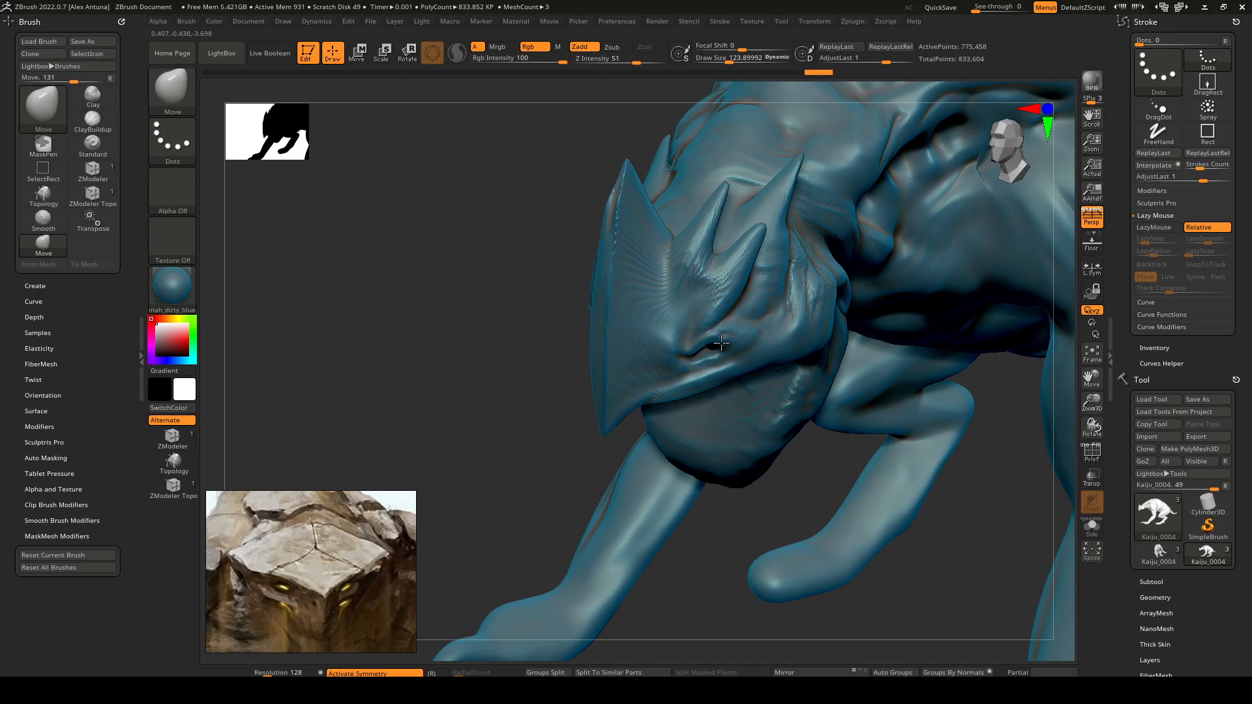
Step: Select the PM3D_Sphere3D1 eye subtool and reposition the eye in its socket with the move gizmo
left_click(1189, 585)
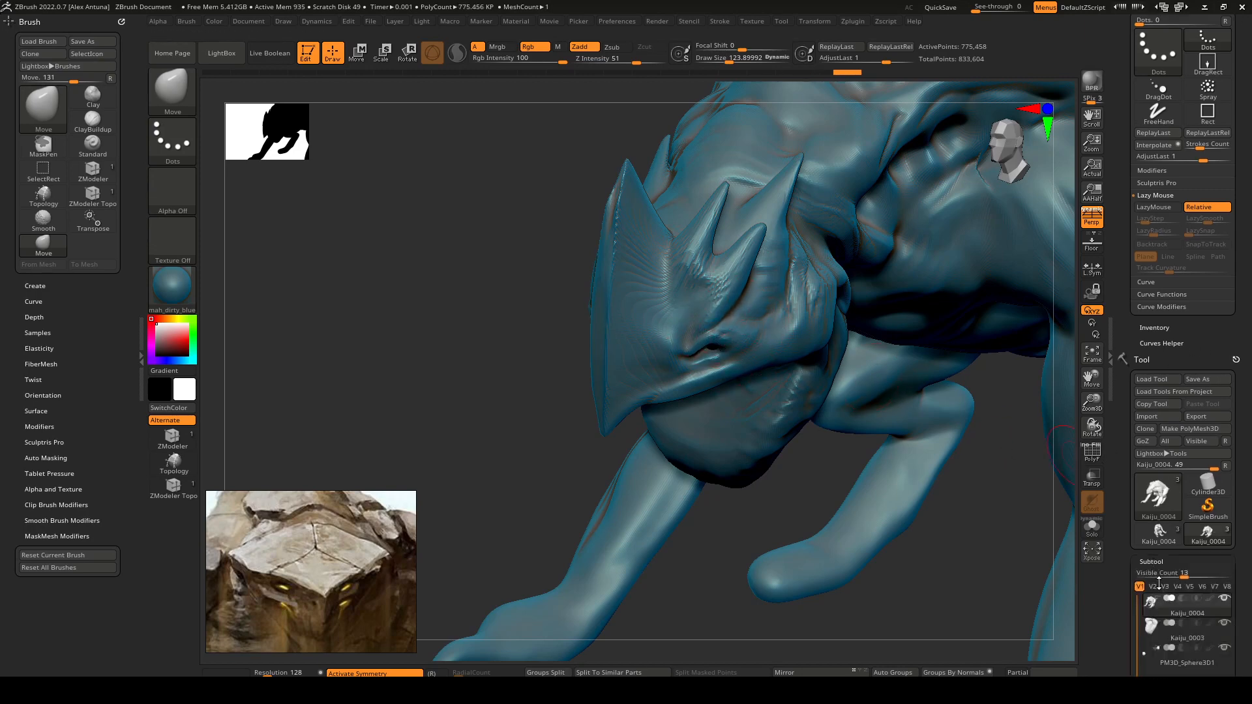
left_click(1197, 148)
key("w")
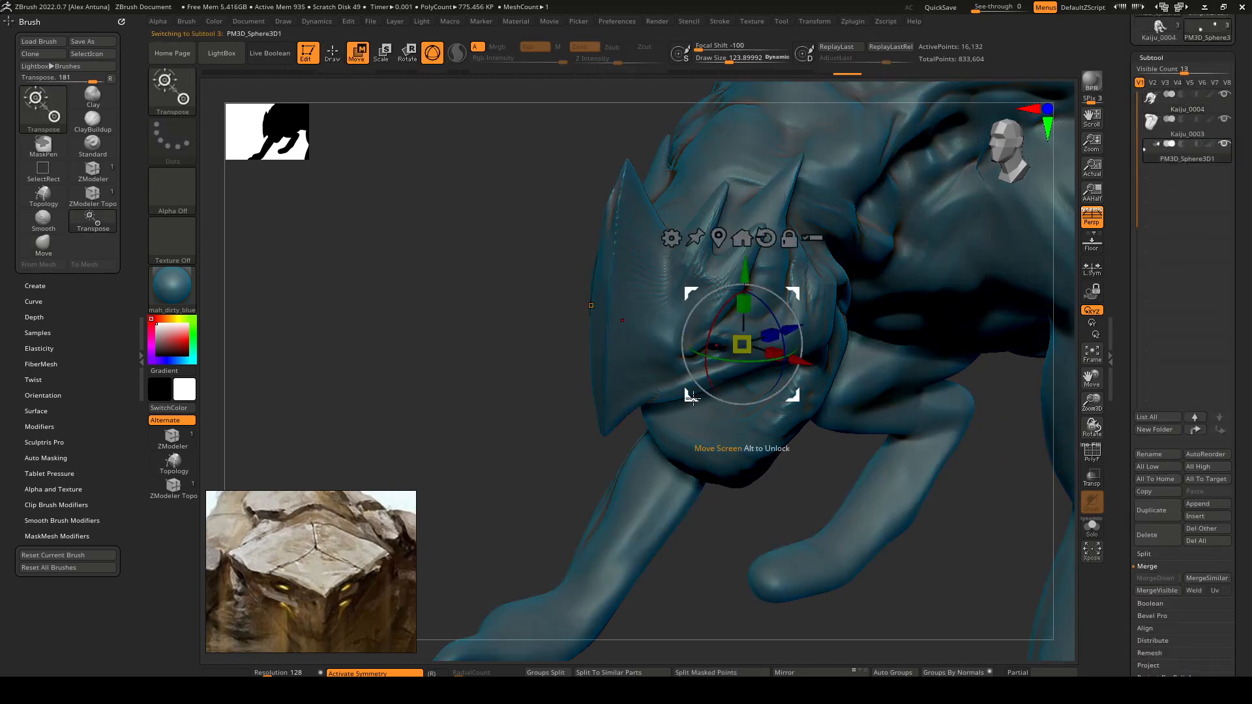
right_click_drag(780, 315, 828, 290)
left_click_drag(829, 290, 819, 291)
key("q")
mouse_move(819, 296)
right_mouse_down()
mouse_move(750, 286)
mouse_move(724, 245)
mouse_move(580, 326)
right_mouse_up()
Step: Reshape the tip and rear of the lower jaw subtool Kaiju_0003 with the Move brush at draw size about 314
key("b")
key("m")
key("v")
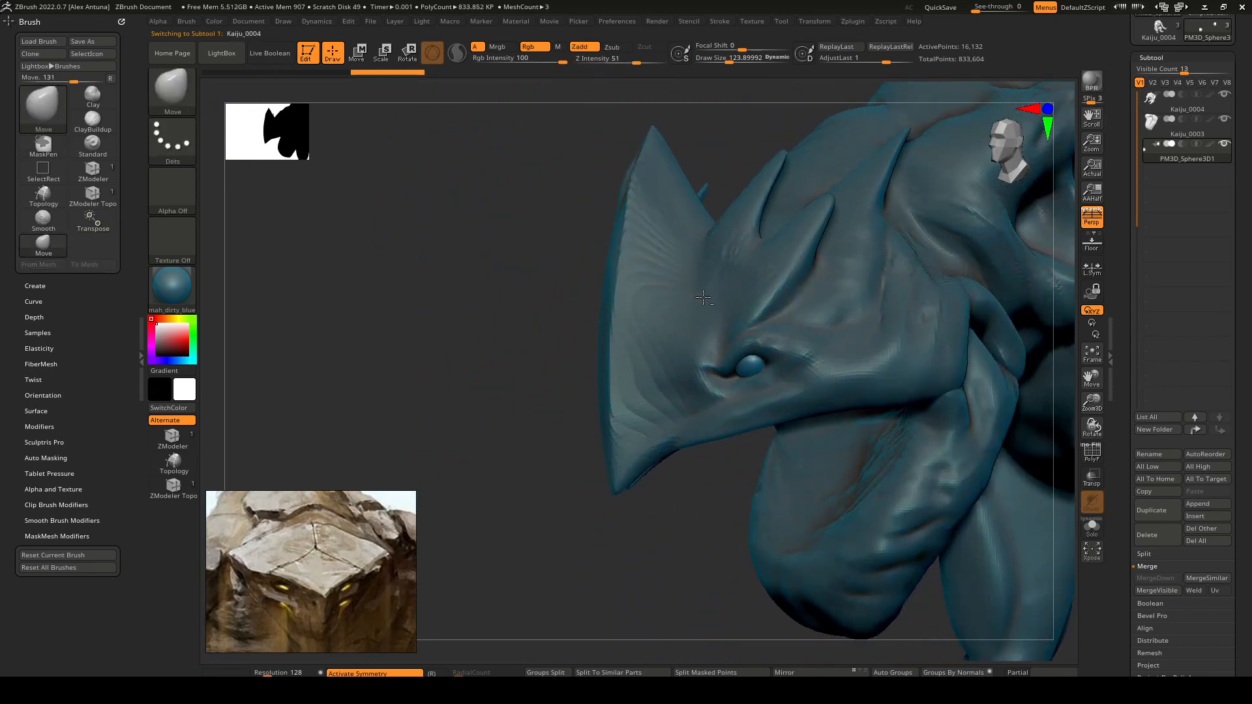
mouse_move(703, 297)
right_mouse_down()
mouse_move(601, 304)
mouse_move(716, 369)
mouse_move(727, 357)
mouse_move(737, 385)
right_mouse_up()
key("space")
left_click(659, 355, "alt")
key("space")
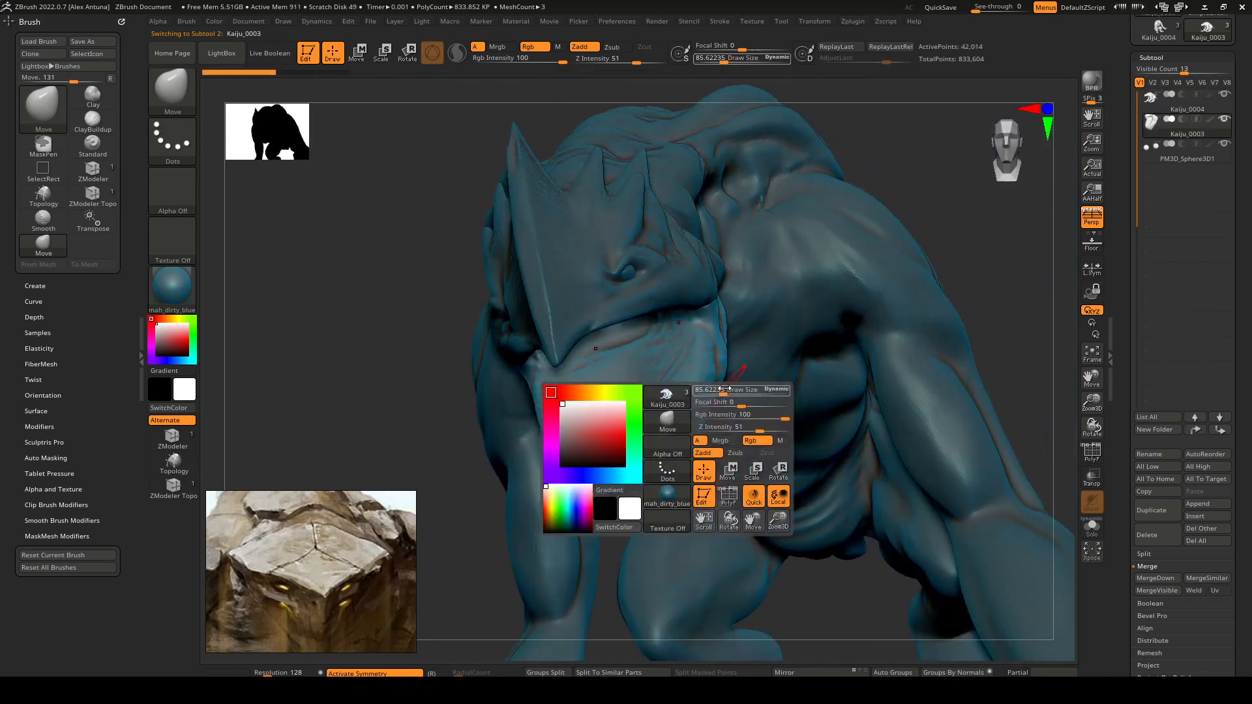
mouse_move(724, 389)
left_mouse_down()
mouse_move(744, 390)
mouse_move(685, 391)
left_mouse_up()
mouse_move(685, 392)
right_mouse_down()
mouse_move(637, 419)
mouse_move(735, 416)
right_mouse_up()
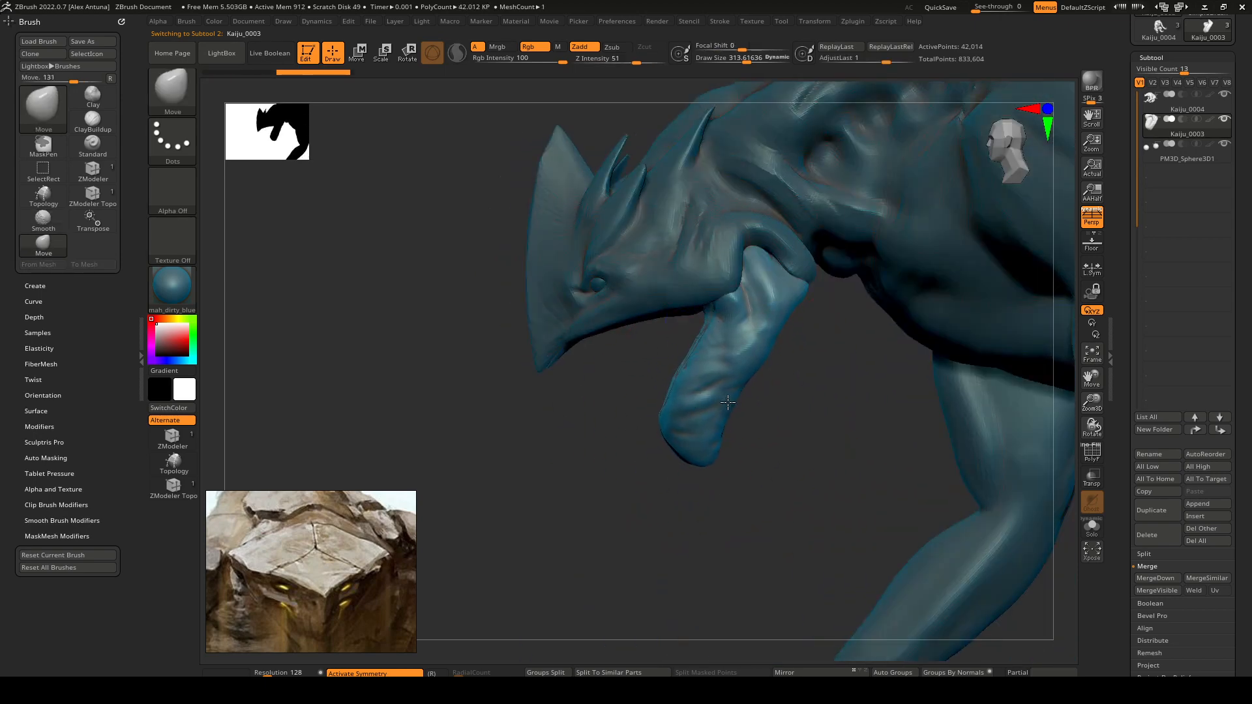
left_click_drag(729, 410, 736, 409)
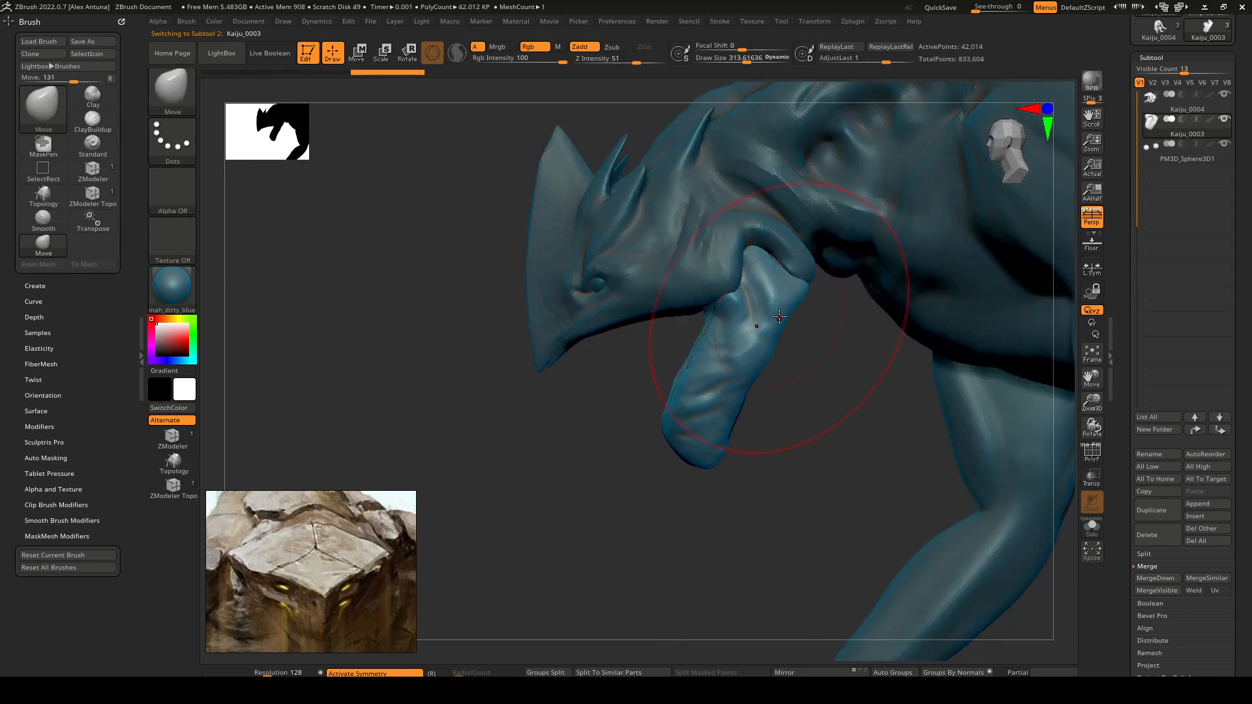
left_click_drag(836, 343, 823, 330)
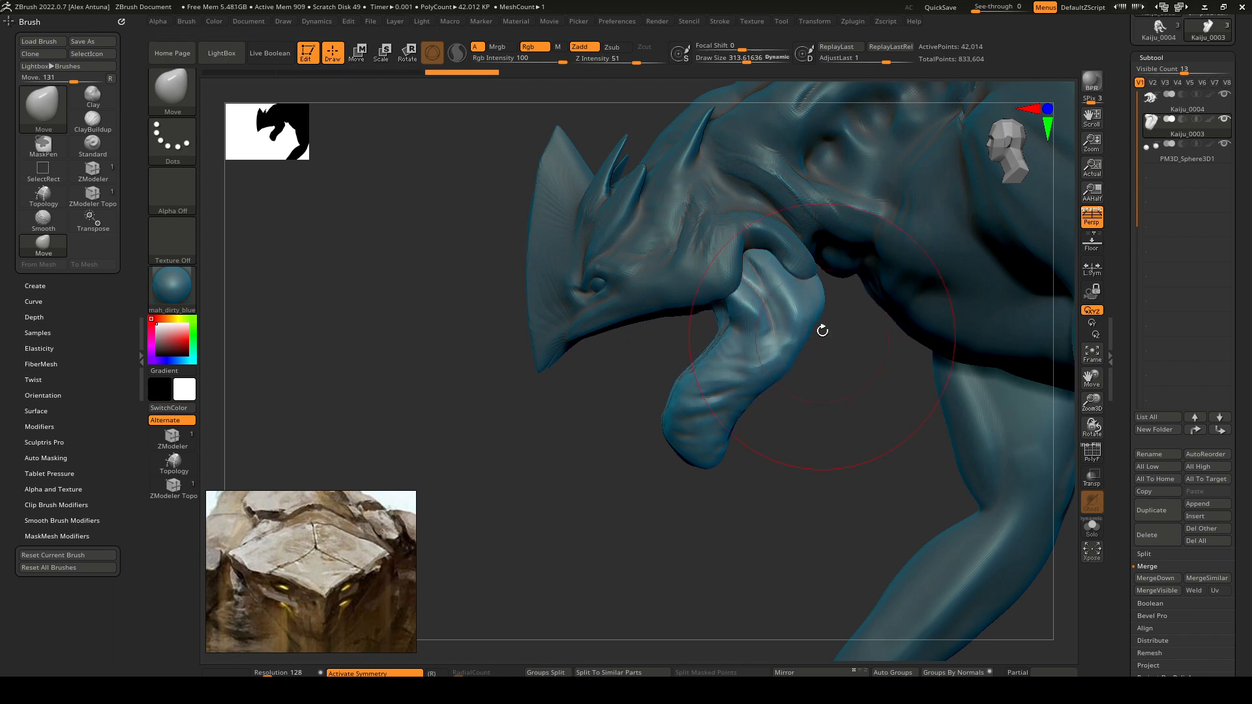
left_click_drag(787, 240, 788, 238)
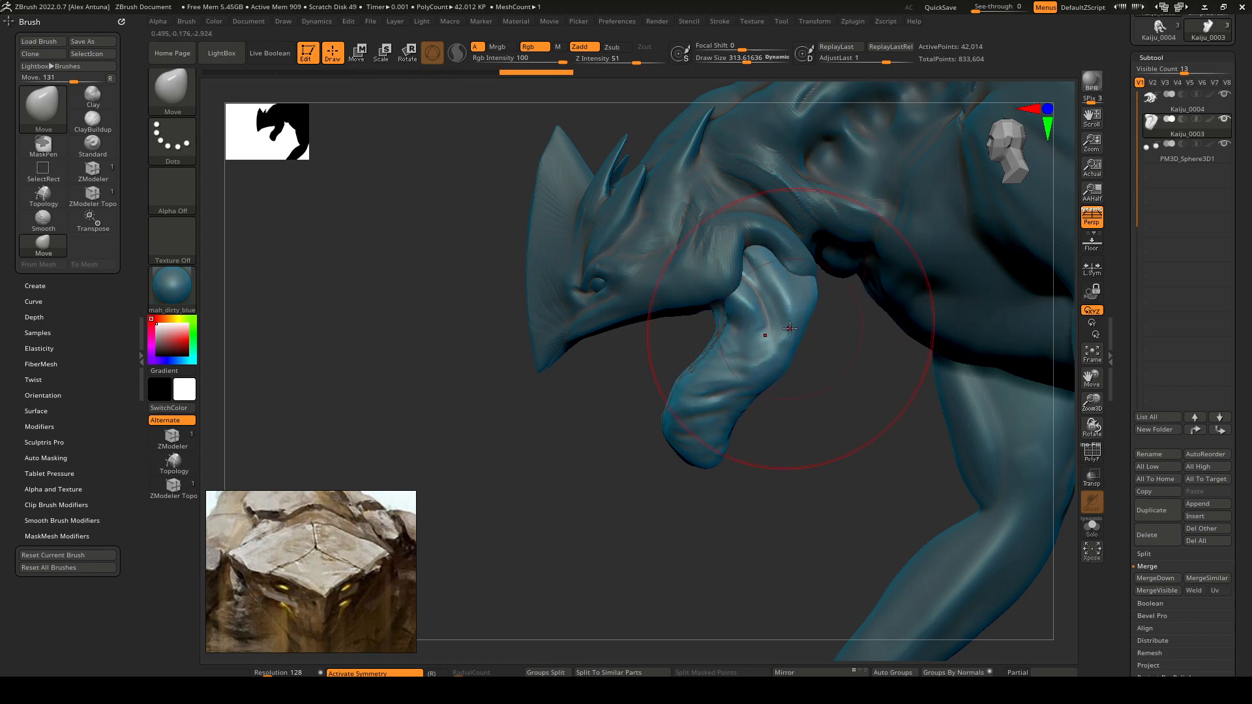
Step: Refine the rear corner and underside of the lower jaw with the Move brush at draw size about 201
key("space")
left_click(785, 325)
left_click_drag(829, 304, 825, 306)
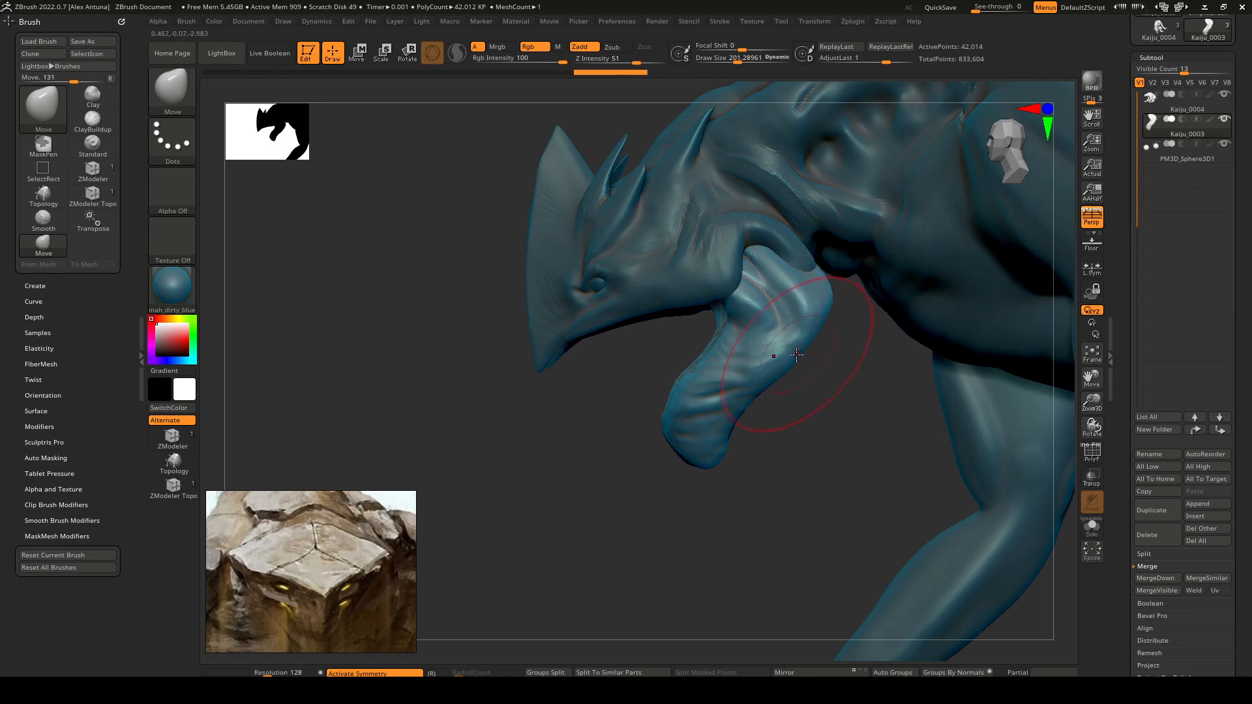
left_click_drag(787, 348, 782, 343)
mouse_move(775, 336)
right_mouse_down()
mouse_move(816, 335)
mouse_move(782, 336)
mouse_move(786, 286)
right_mouse_up()
Step: Rotate the lower jaw forward about its hinge with the transform gizmo
key("w")
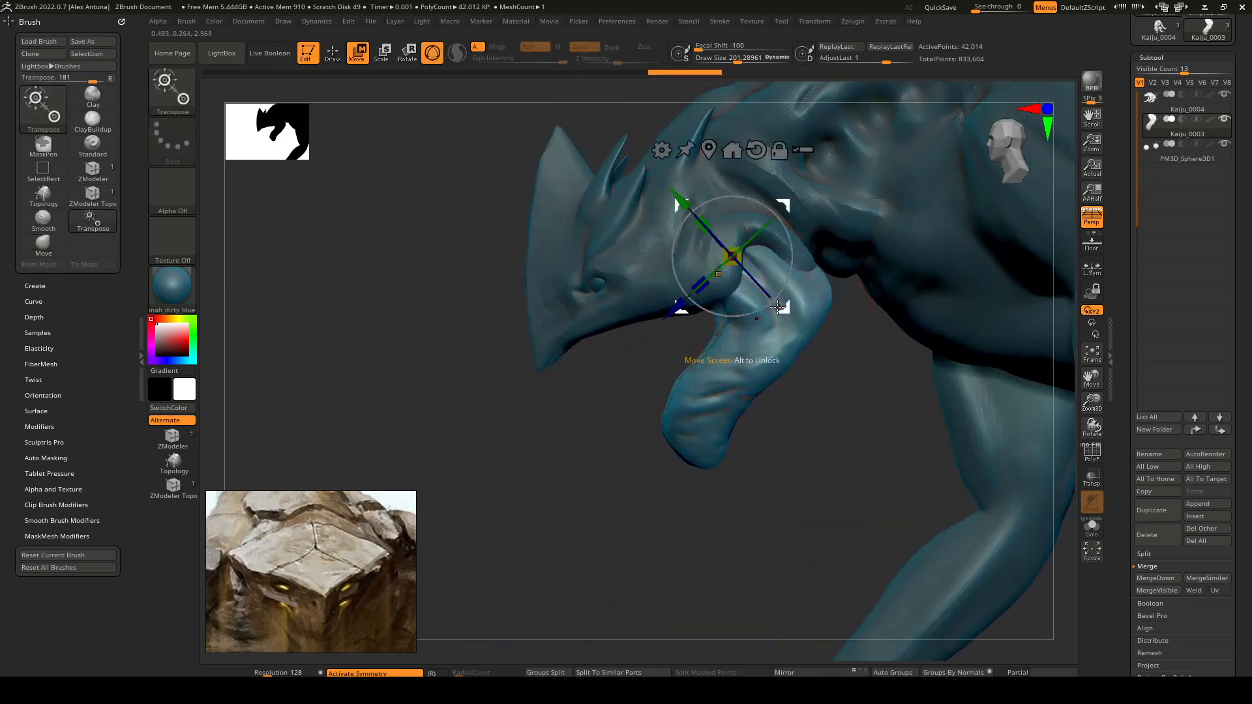
left_click_drag(790, 247, 786, 283)
key("q")
Step: Taper the front of the lower jaw from below, with transparency on and perspective off, using the Move brush at up to about 297 draw size
mouse_move(658, 346)
right_mouse_down()
mouse_move(724, 347)
mouse_move(815, 320)
mouse_move(738, 199)
mouse_move(671, 352)
right_mouse_up()
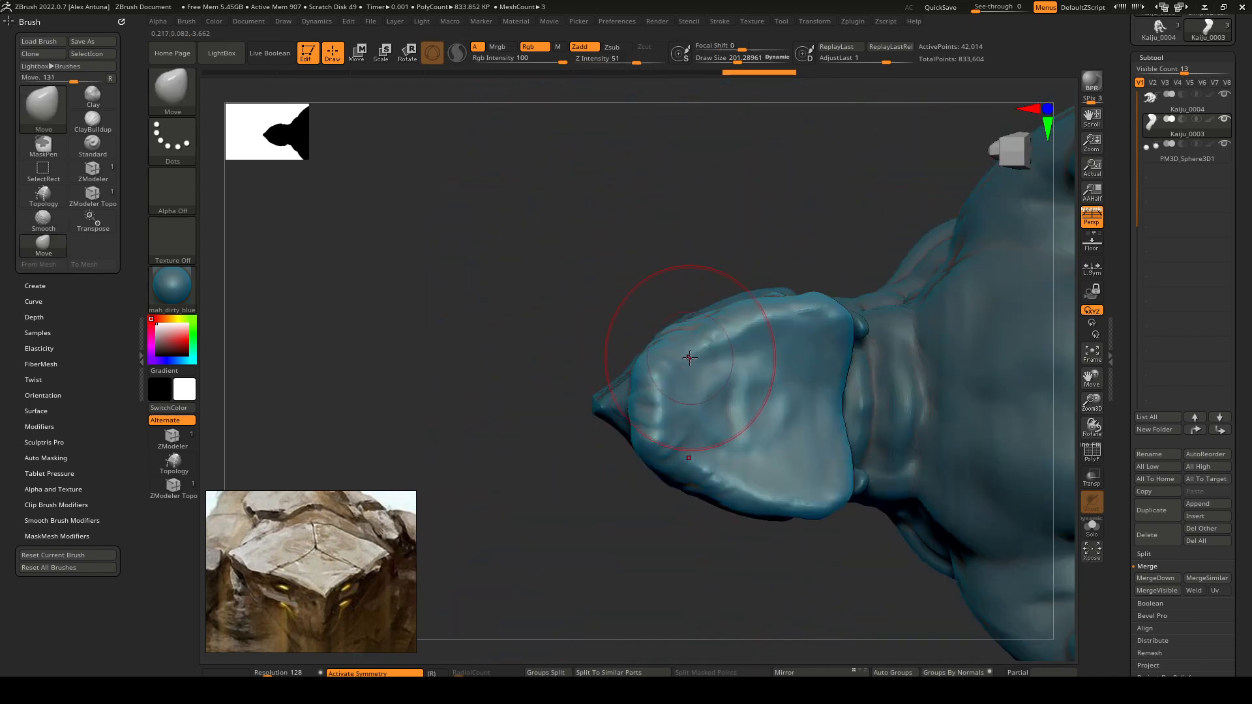
key("t")
key("p")
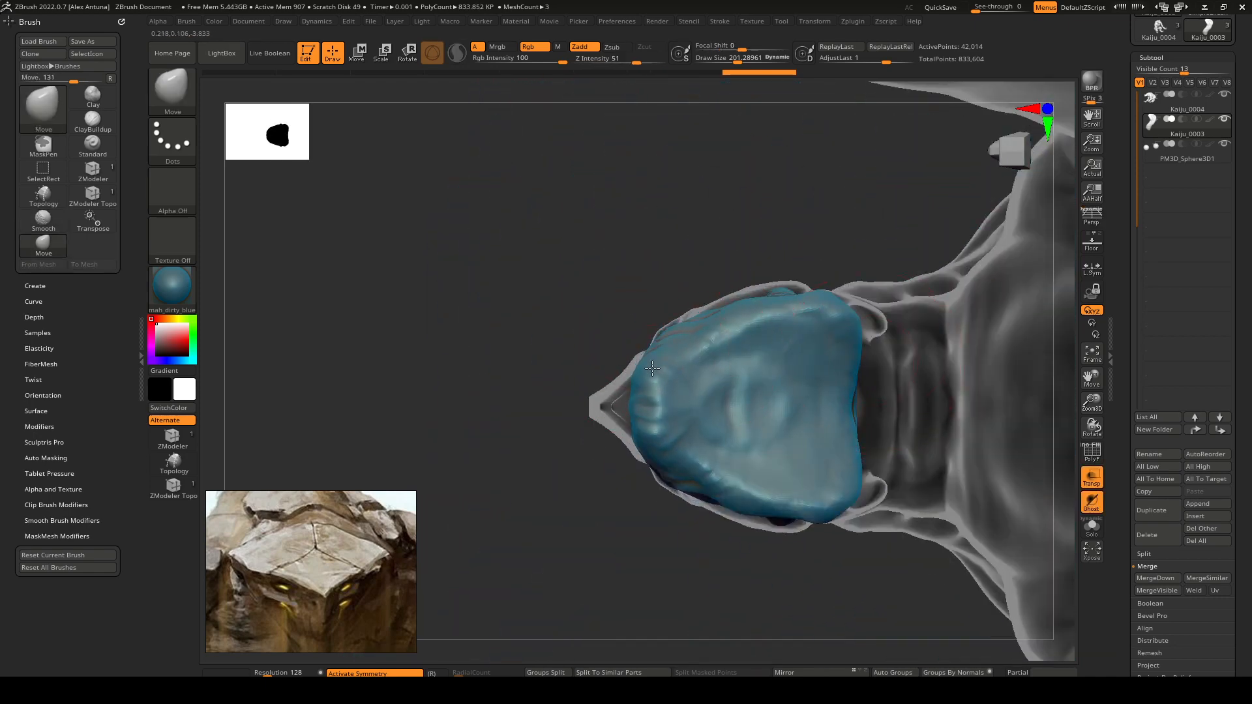
left_click_drag(632, 389, 626, 389)
right_click_drag(631, 375, 663, 332)
key("space")
left_click_drag(716, 337, 684, 353)
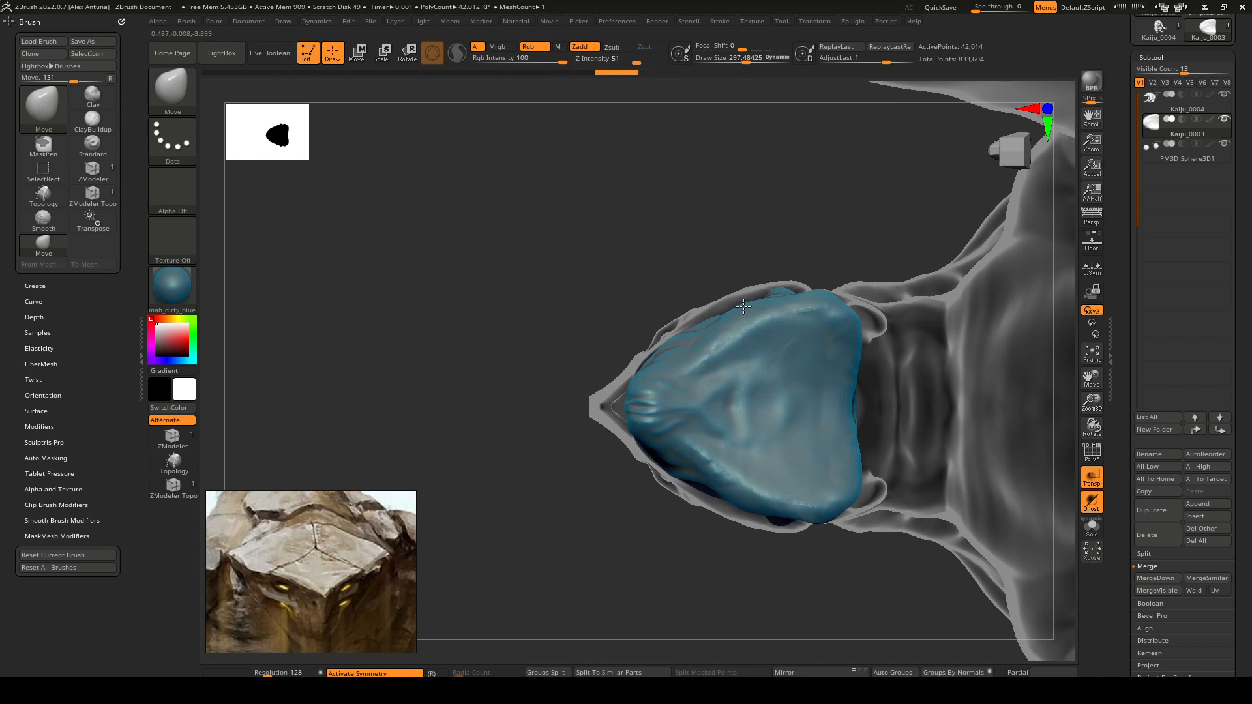
left_click_drag(645, 408, 647, 408)
Step: Adjust the tapered lower jaw's angle relative to the upper jaw with the transform gizmo
right_click_drag(652, 378, 714, 417)
key("w")
left_click_drag(844, 217, 882, 316)
key("q")
right_click_drag(699, 370, 715, 444)
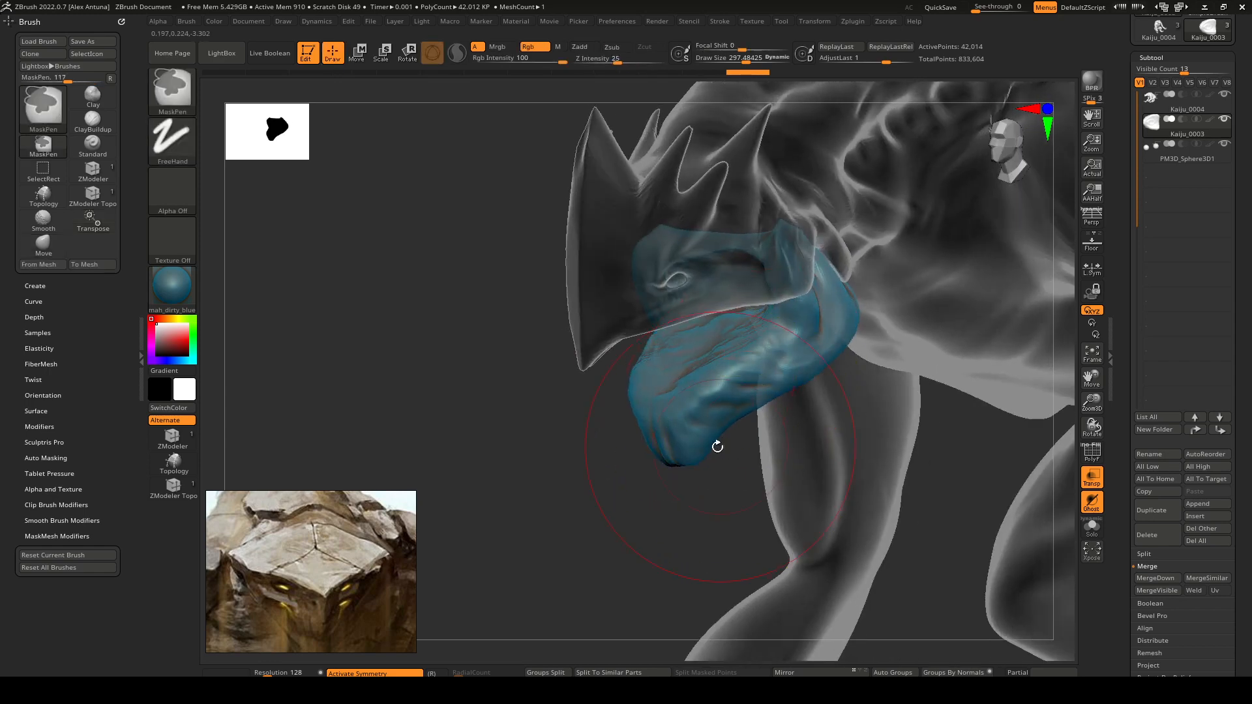
Step: Turn transparency off and perspective back on, with the Kaiju_0004 body subtool active
left_click(735, 265, "alt")
key("shift+t")
right_click_drag(644, 266, 533, 300, "alt")
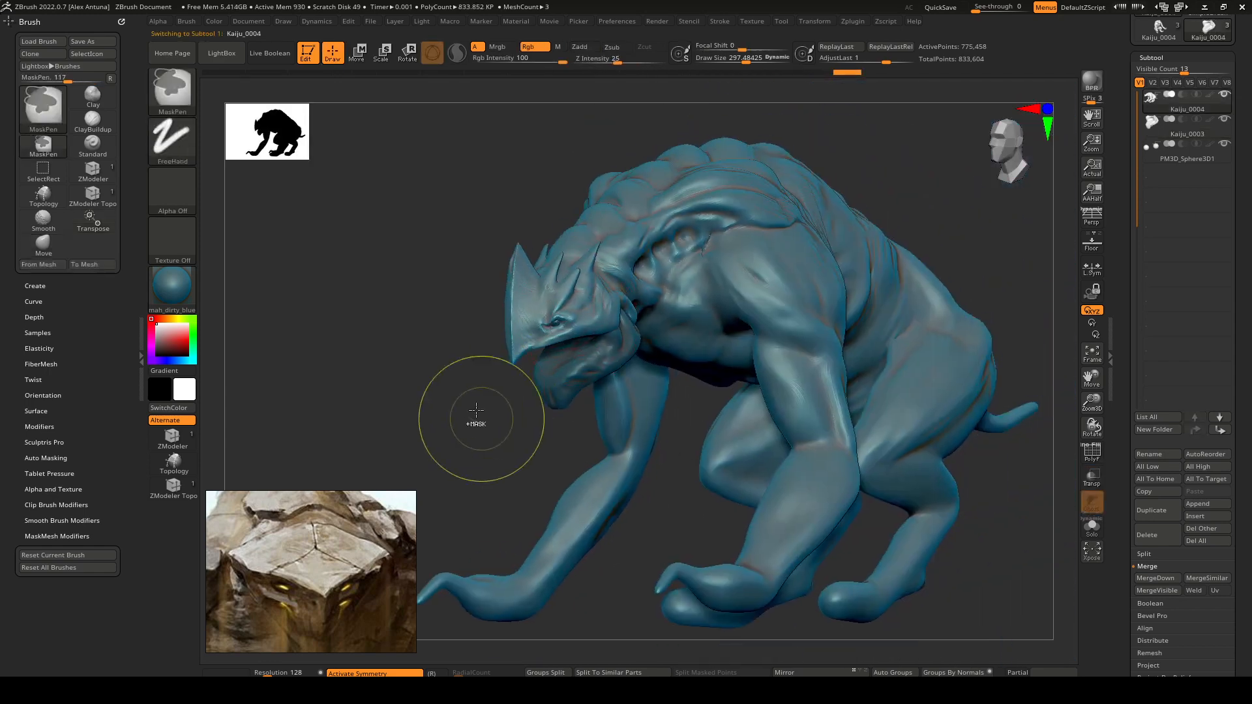
left_click(564, 373, "alt")
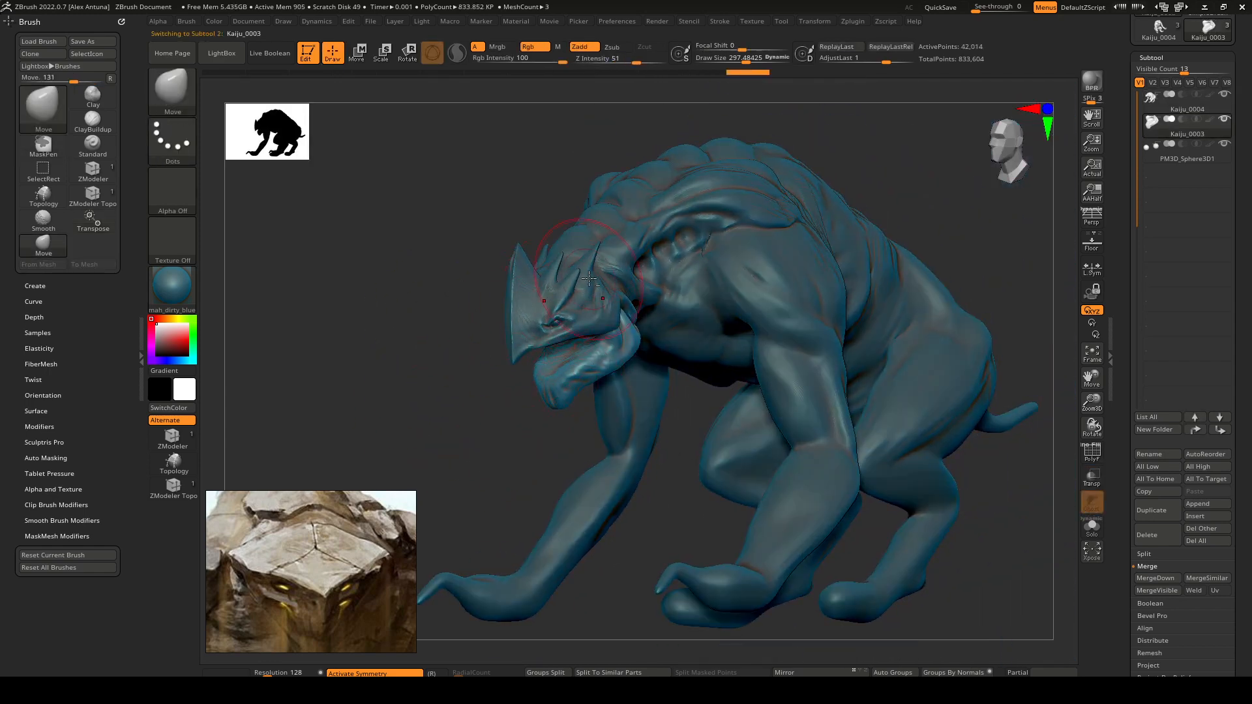
left_click(589, 279, "alt")
right_click_drag(597, 280, 783, 268, "shift")
key("p")
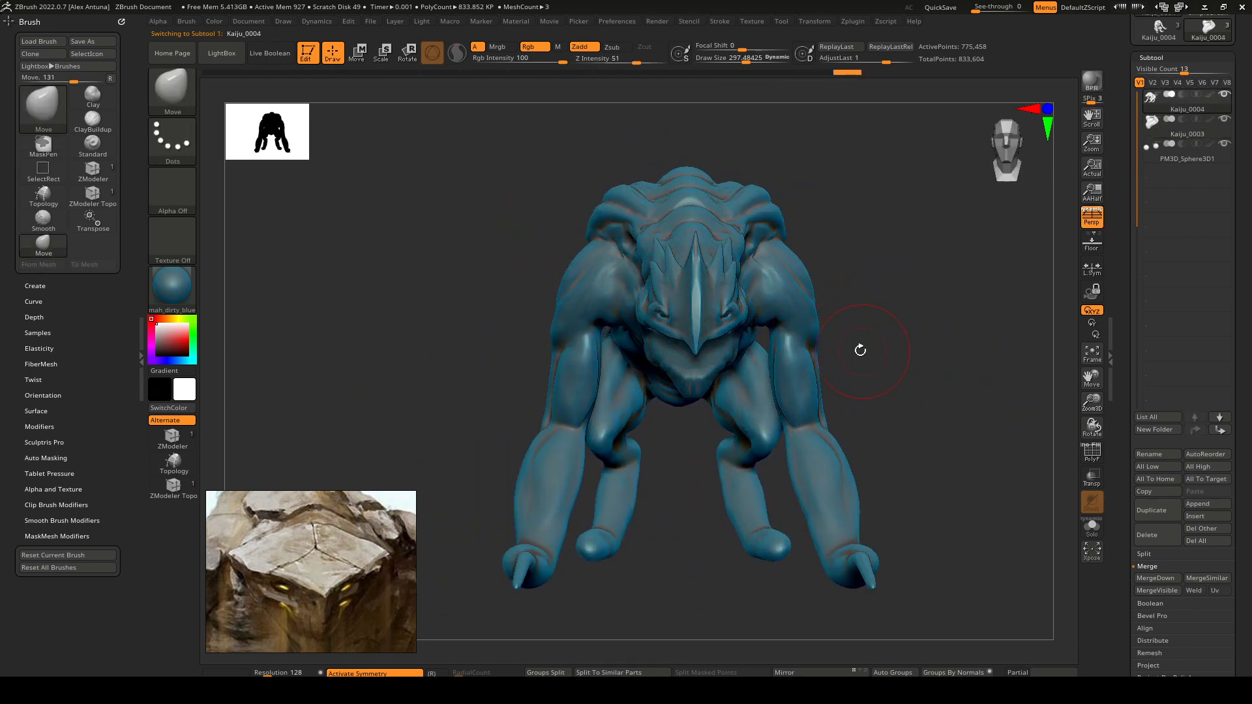
Step: Isolate the forelimb polygroups to examine them, and show the whole body again
mouse_move(860, 350)
right_mouse_down()
mouse_move(751, 307)
mouse_move(710, 314)
mouse_move(908, 419)
mouse_move(750, 339)
mouse_move(701, 298)
mouse_move(692, 317)
mouse_move(718, 300)
mouse_move(750, 307)
mouse_move(768, 313)
mouse_move(704, 326)
mouse_move(760, 313)
mouse_move(678, 365)
right_mouse_up()
left_click(773, 326, "ctrl+shift")
left_click(881, 420, "ctrl+shift")
left_click(724, 298, "ctrl+shift")
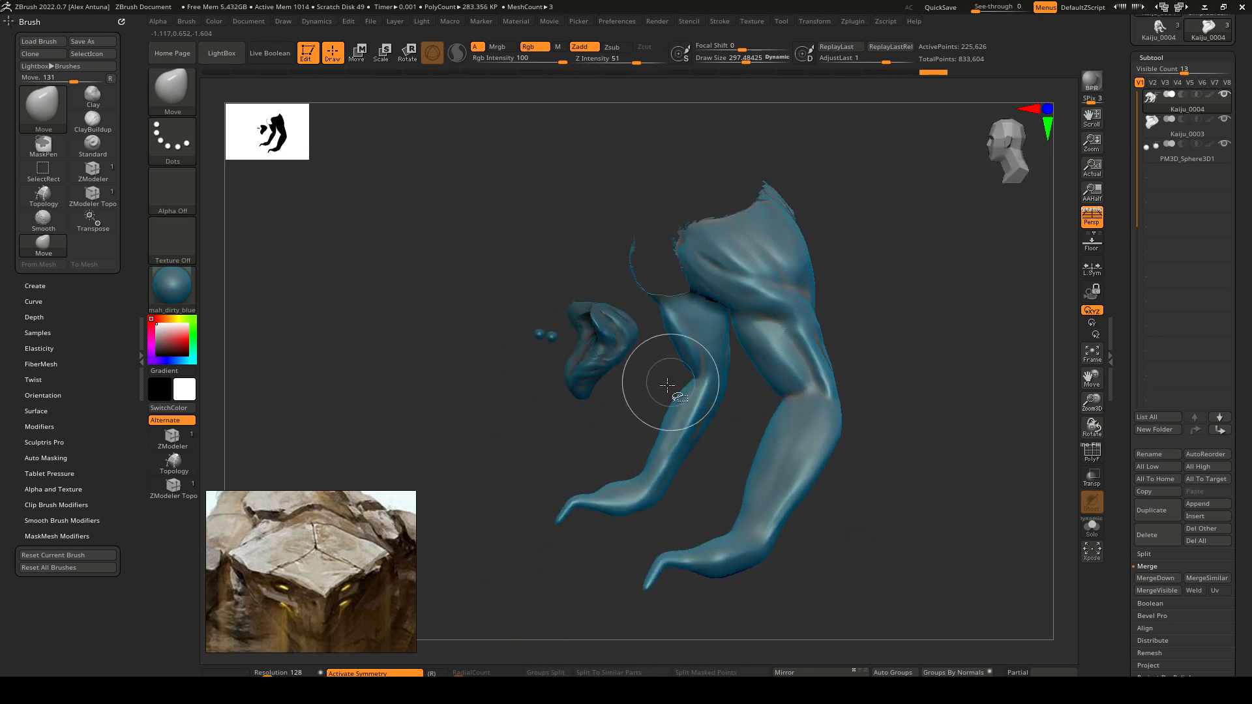
left_click(623, 416, "ctrl+shift")
Step: Examine the body from several sides against the animal muscle anatomy image on the reference board
mouse_move(620, 410)
right_mouse_down()
mouse_move(594, 378)
mouse_move(849, 308)
right_mouse_up()
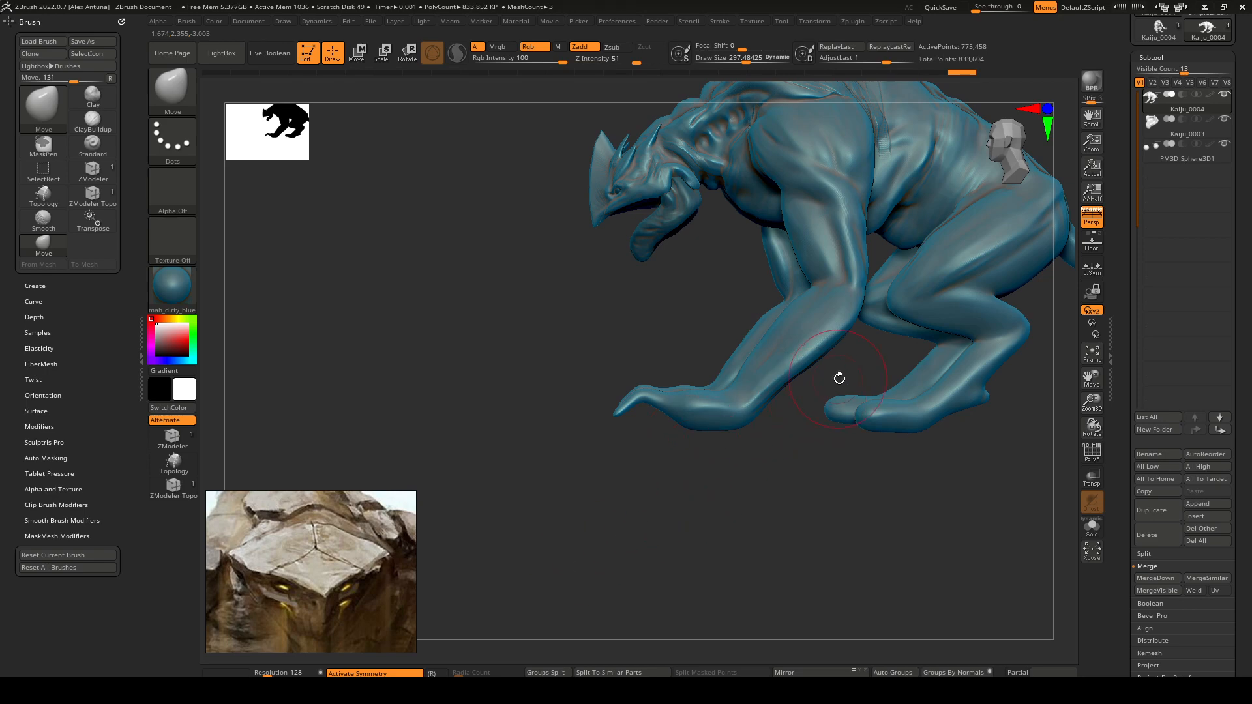
right_click_drag(839, 378, 590, 572)
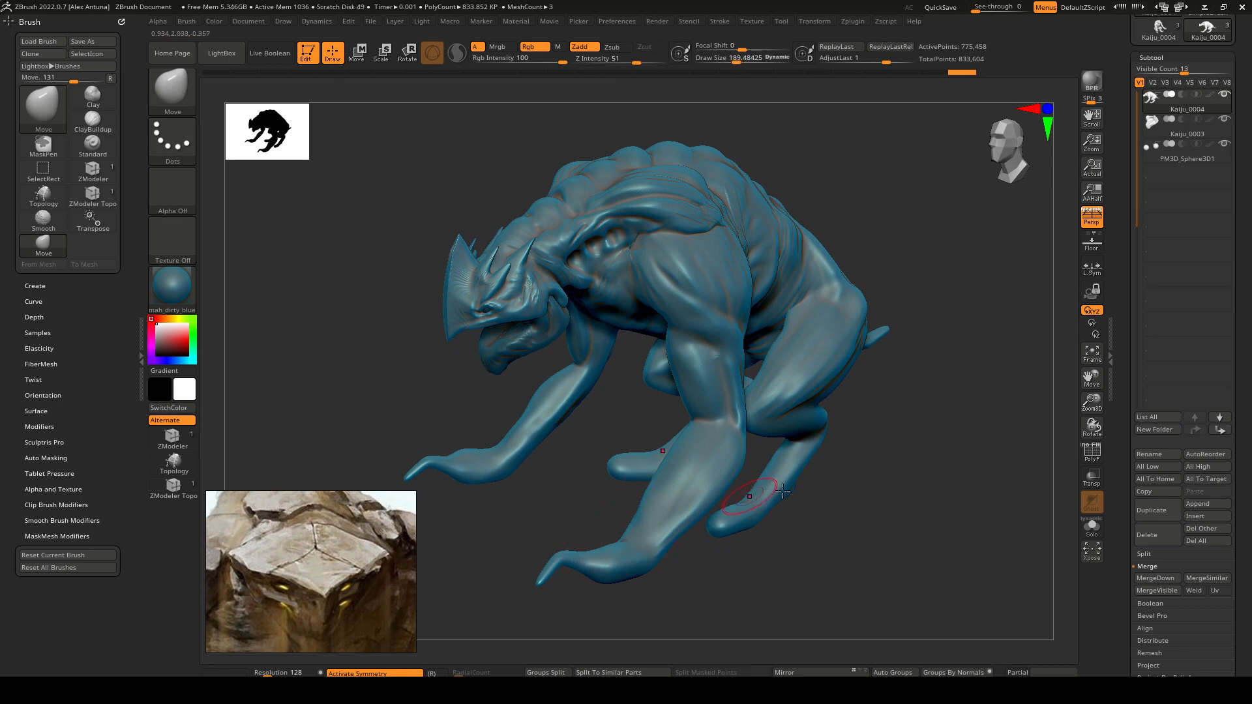
mouse_move(783, 490)
right_mouse_down()
mouse_move(733, 504)
mouse_move(750, 476)
mouse_move(648, 287)
mouse_move(644, 352)
mouse_move(633, 269)
mouse_move(656, 364)
right_mouse_up()
key("bracketleft")
key("bracketleft")
key("bracketleft")
right_click_drag(692, 279, 622, 420)
scroll(354, 510, "down", 6)
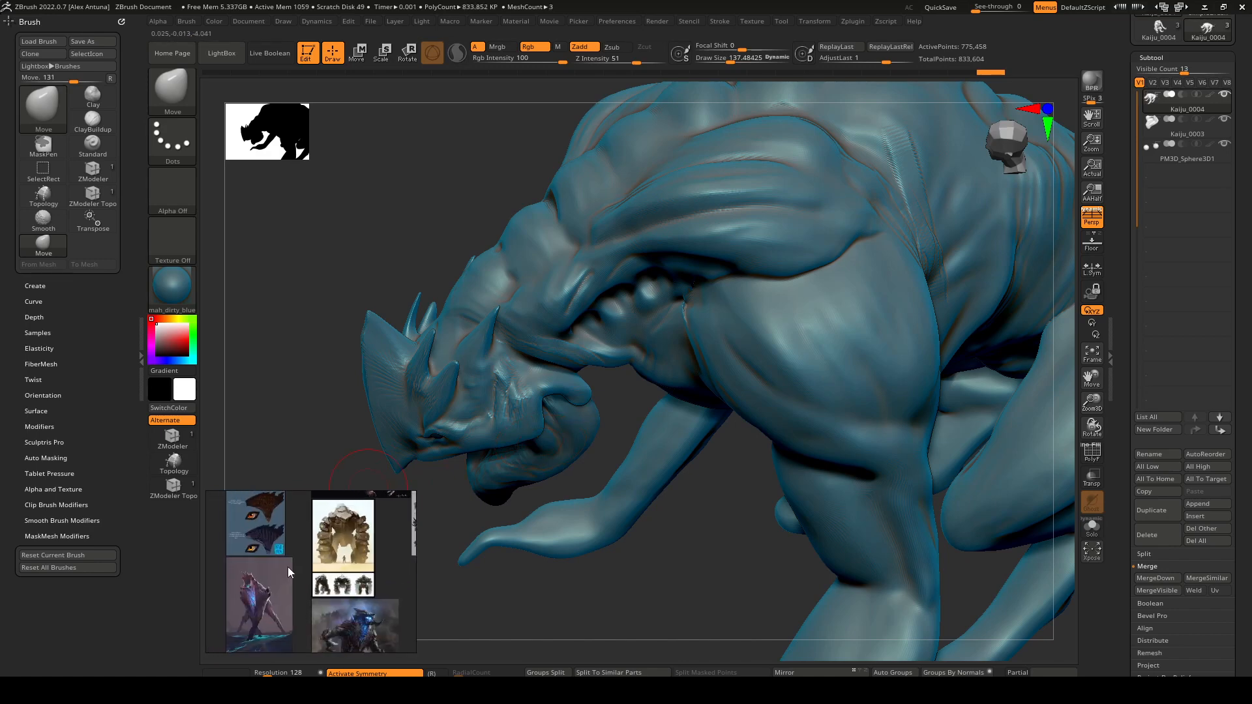
scroll(264, 577, "up", 6)
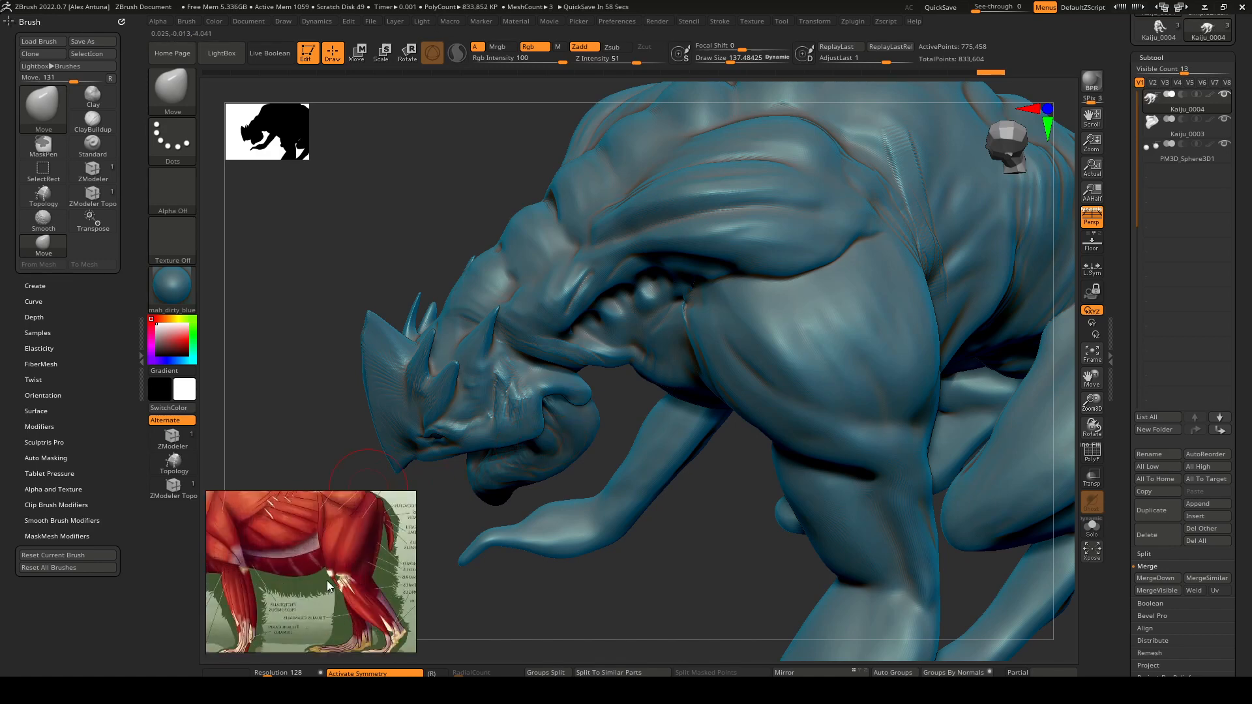
scroll(323, 558, "down", 2)
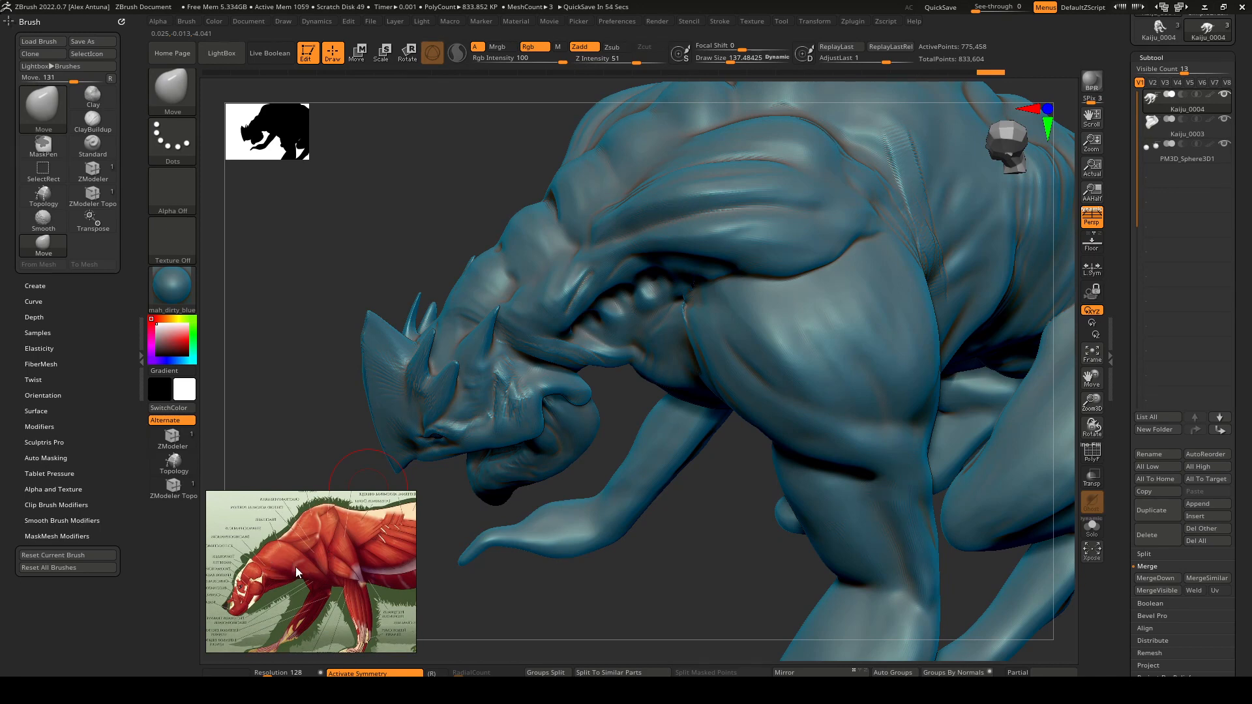
Step: Adjust the contour at the back of the neck with the Move brush at draw size about 137
left_click_drag(553, 204, 581, 208)
right_click_drag(726, 279, 602, 192)
mouse_move(602, 193)
right_mouse_down()
mouse_move(682, 203)
mouse_move(604, 194)
right_mouse_up()
Step: Pull the short tail into a long upward curve with the SnakeHook brush at draw size about 705
mouse_move(777, 256)
right_mouse_down("ctrl")
mouse_move(664, 280)
mouse_move(755, 289)
mouse_move(779, 338)
mouse_move(763, 339)
mouse_move(819, 294)
mouse_move(799, 305)
mouse_move(815, 312)
mouse_move(768, 330)
mouse_move(744, 318)
mouse_move(754, 320)
right_mouse_up("ctrl")
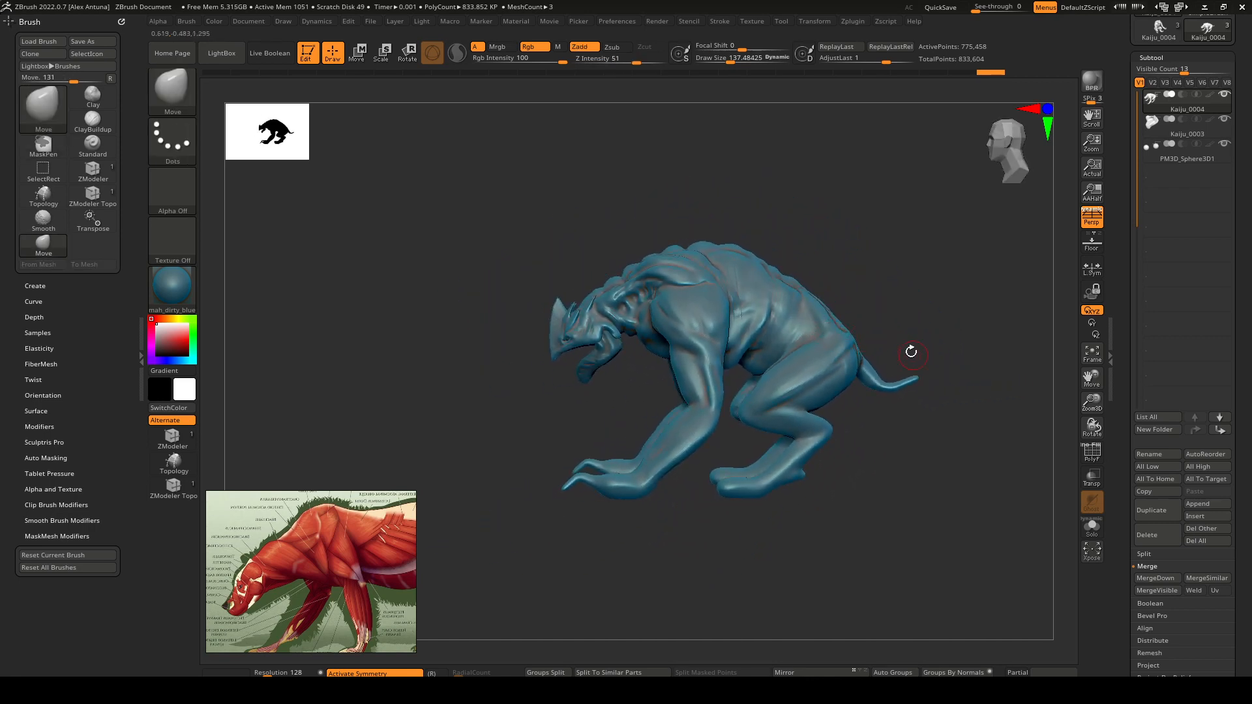
key("space")
left_click_drag(904, 340, 925, 351)
key("b")
key("s")
key("h")
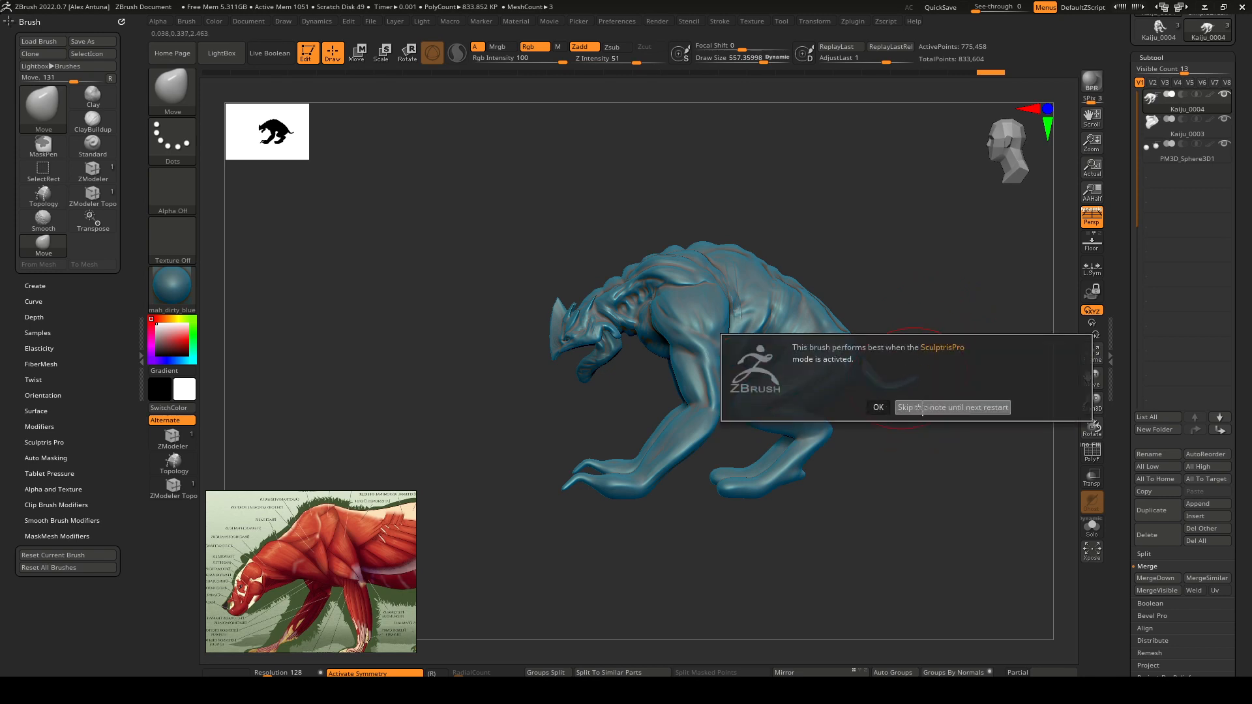
left_click(886, 407)
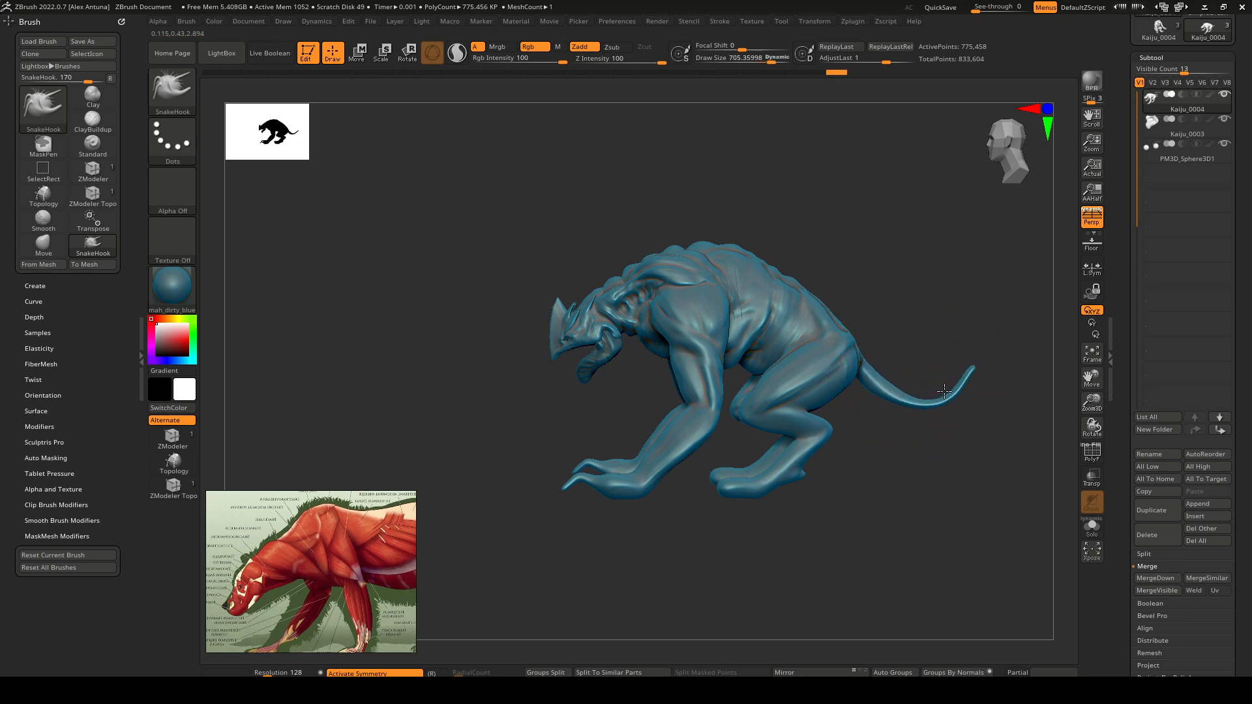
mouse_move(945, 390)
left_mouse_down()
mouse_move(925, 421)
mouse_move(980, 411)
mouse_move(961, 403)
left_mouse_up()
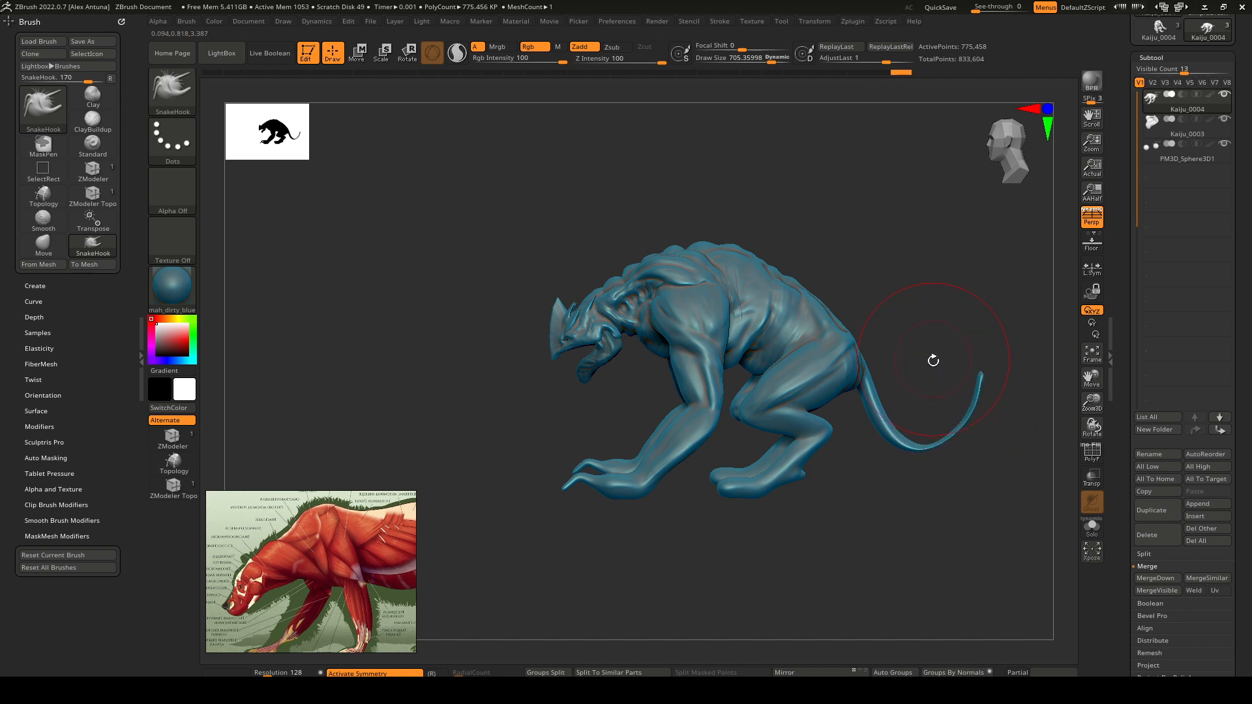
Step: Thicken the tail along its length with the Inflat brush at Z Intensity 5 and draw size about 705
key("b")
key("i")
key("n")
mouse_move(868, 386)
left_mouse_down()
mouse_move(882, 421)
mouse_move(989, 387)
left_mouse_up()
key("ctrl+z")
left_click(601, 58)
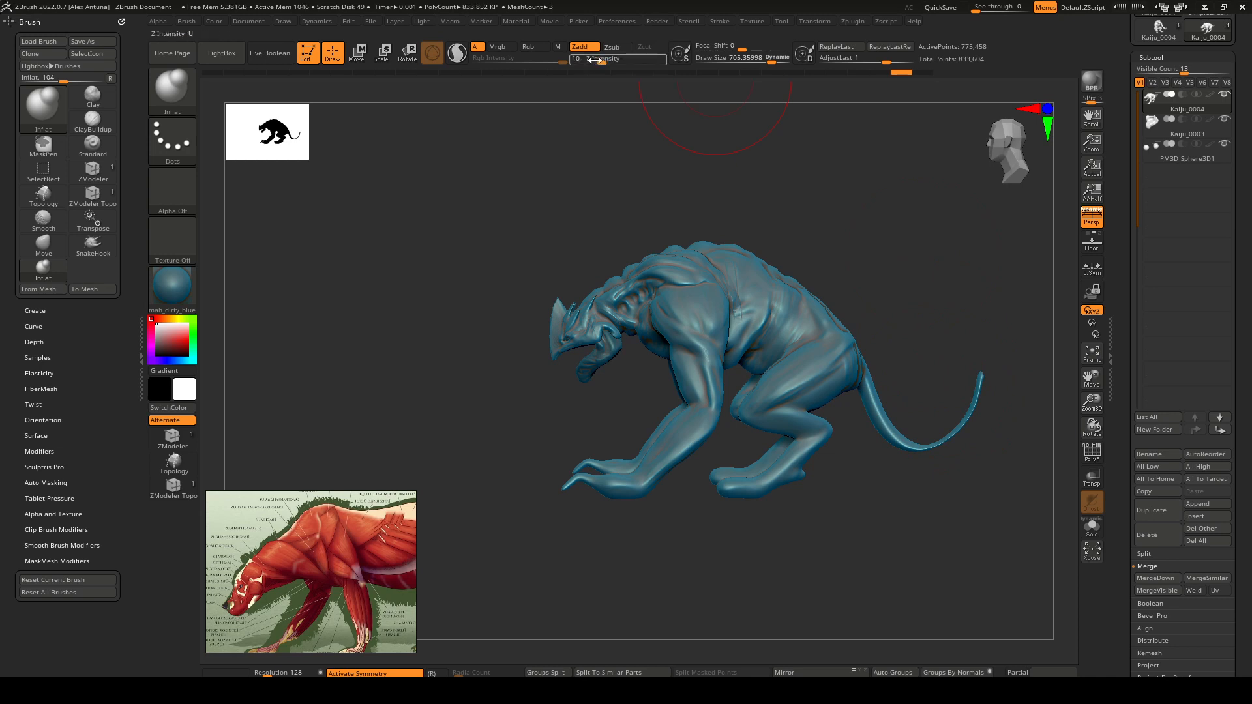
type("5")
left_click_drag(671, 92, 889, 392)
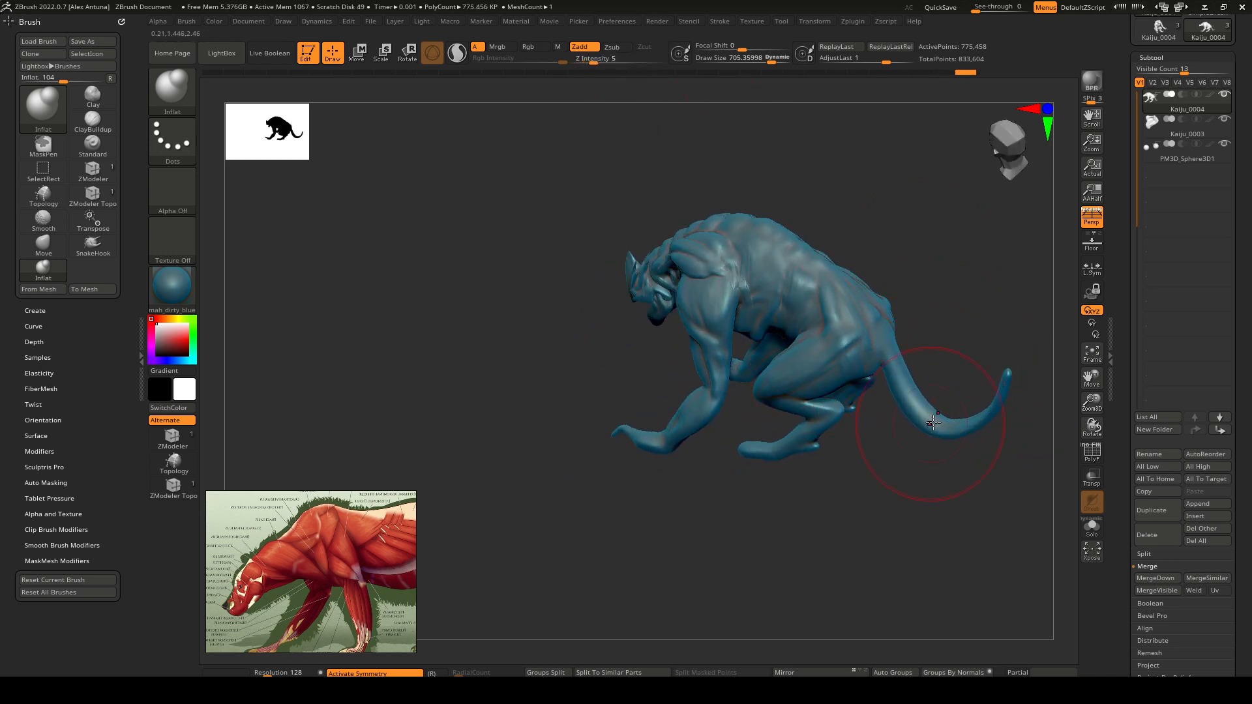
mouse_move(897, 392)
left_mouse_down()
mouse_move(922, 341)
mouse_move(1003, 366)
mouse_move(1022, 420)
mouse_move(979, 398)
left_mouse_up()
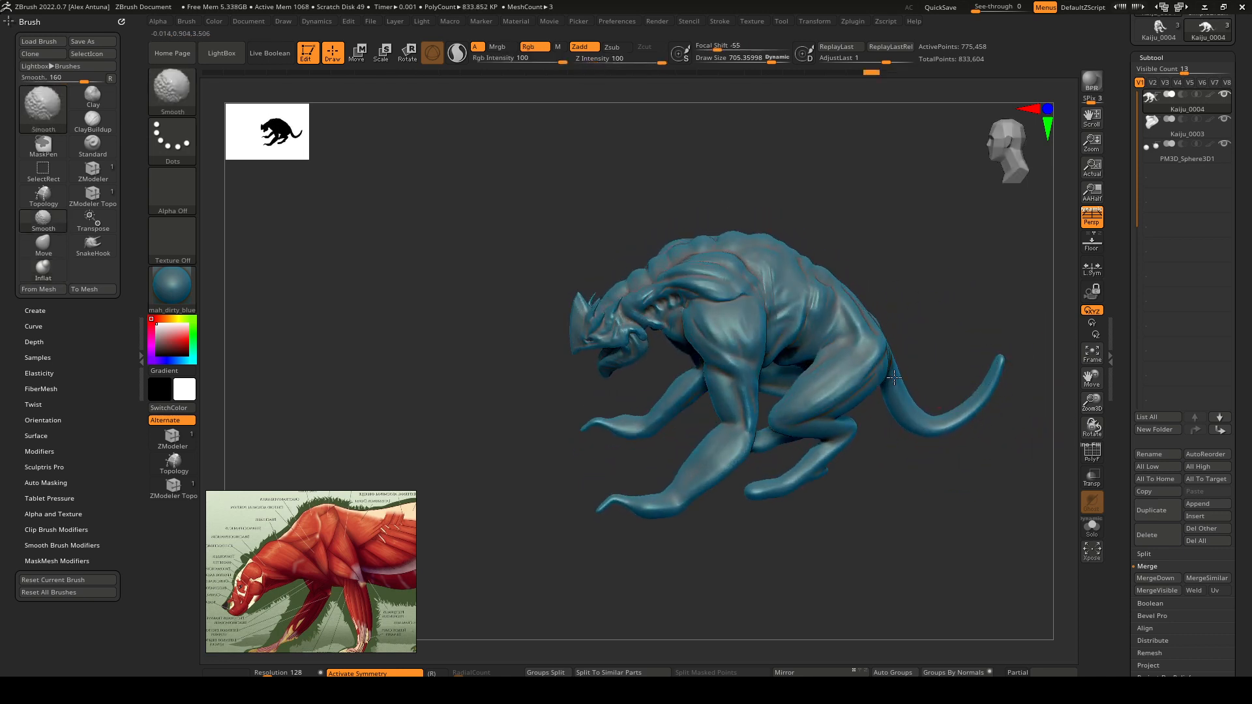
Step: Build up segmented bands along the tail with the ClayBuildup brush at Z Intensity 20 and draw size about 129
right_click_drag(874, 342, 828, 356)
right_click_drag(828, 355, 832, 414, "ctrl")
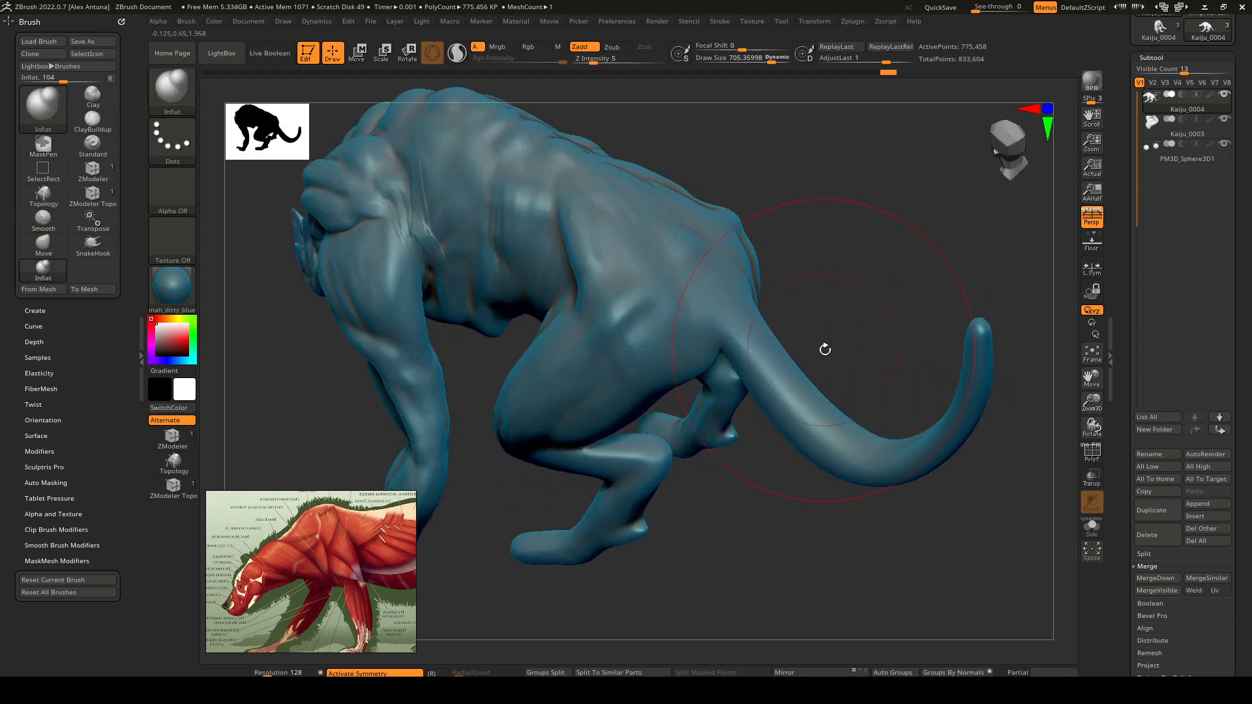
key("b")
key("c")
key("b")
key("space")
left_click_drag(761, 338, 721, 345)
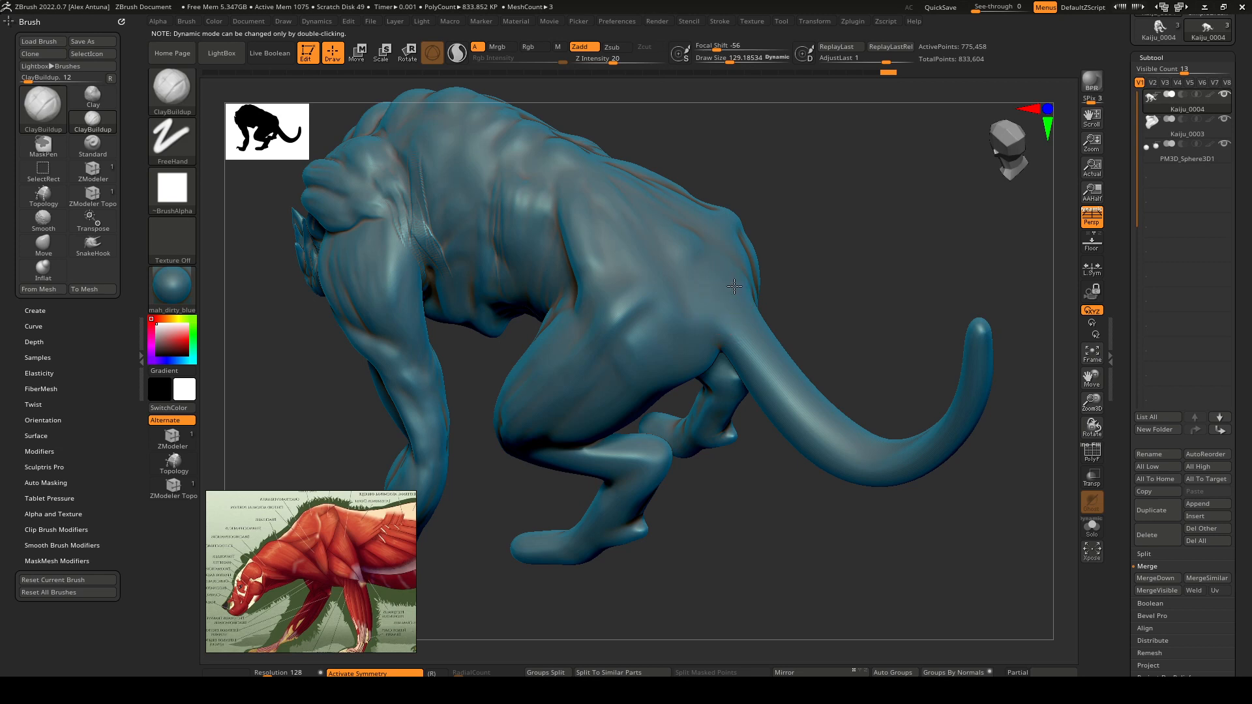
mouse_move(734, 286)
left_mouse_down()
mouse_move(760, 349)
mouse_move(806, 406)
left_mouse_up()
right_click_drag(809, 411, 846, 430)
mouse_move(846, 418)
left_mouse_down()
mouse_move(841, 432)
mouse_move(862, 458)
left_mouse_up()
left_click_drag(877, 436, 890, 463)
left_click_drag(912, 438, 931, 449)
right_click_drag(934, 450, 978, 427)
left_click_drag(960, 421, 981, 416)
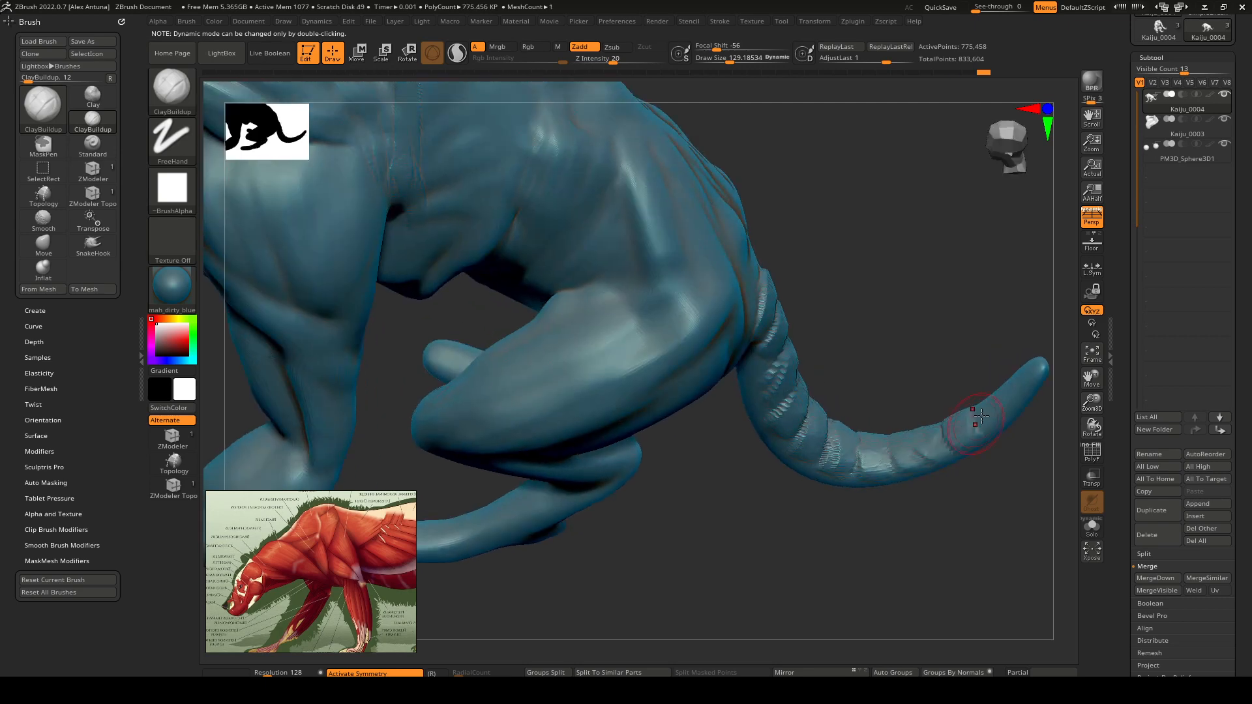
Step: Build up overlapping segmented plates along the back from the tail base to the shoulders with ClayBuildup at draw size about 161
mouse_move(859, 354)
left_mouse_down()
mouse_move(632, 195)
mouse_move(572, 169)
mouse_move(563, 199)
left_mouse_up()
mouse_move(571, 203)
right_mouse_down("ctrl")
mouse_move(654, 190)
mouse_move(696, 235)
mouse_move(637, 279)
mouse_move(669, 237)
right_mouse_up("ctrl")
left_click_drag(672, 206, 659, 255)
left_click_drag(628, 195, 607, 235)
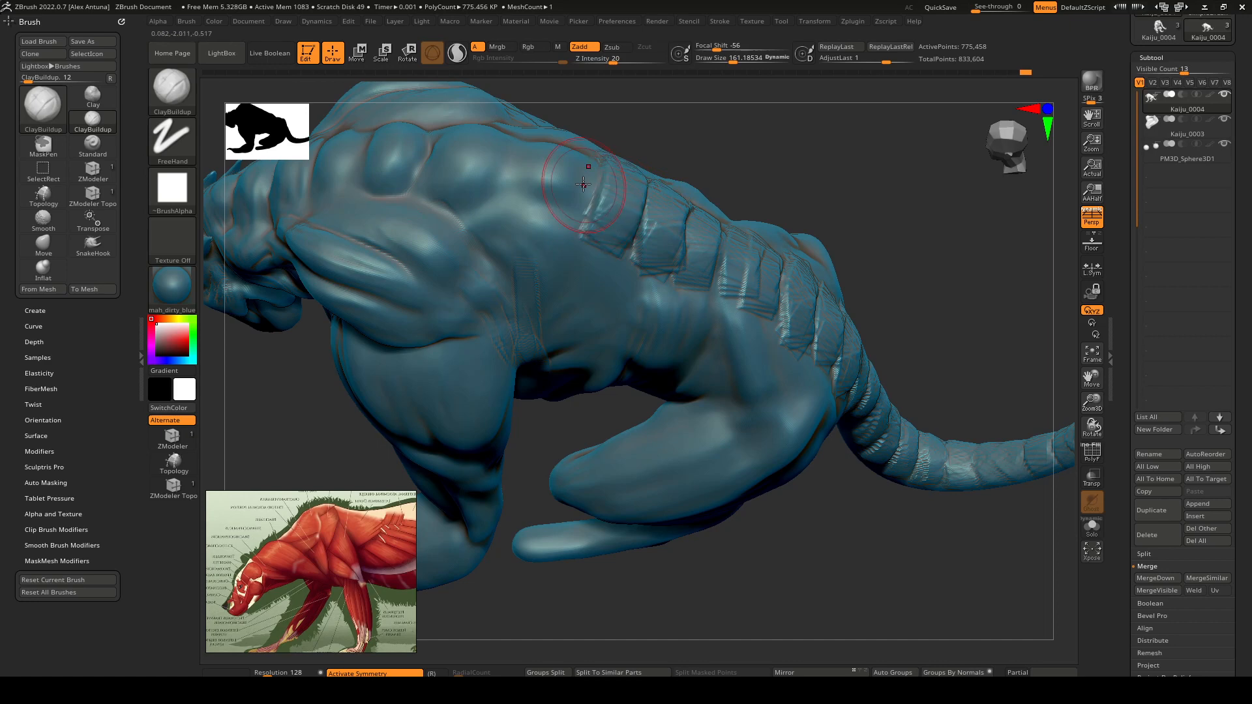
left_click_drag(585, 179, 562, 212)
left_click_drag(538, 163, 526, 186)
left_click_drag(471, 125, 458, 188)
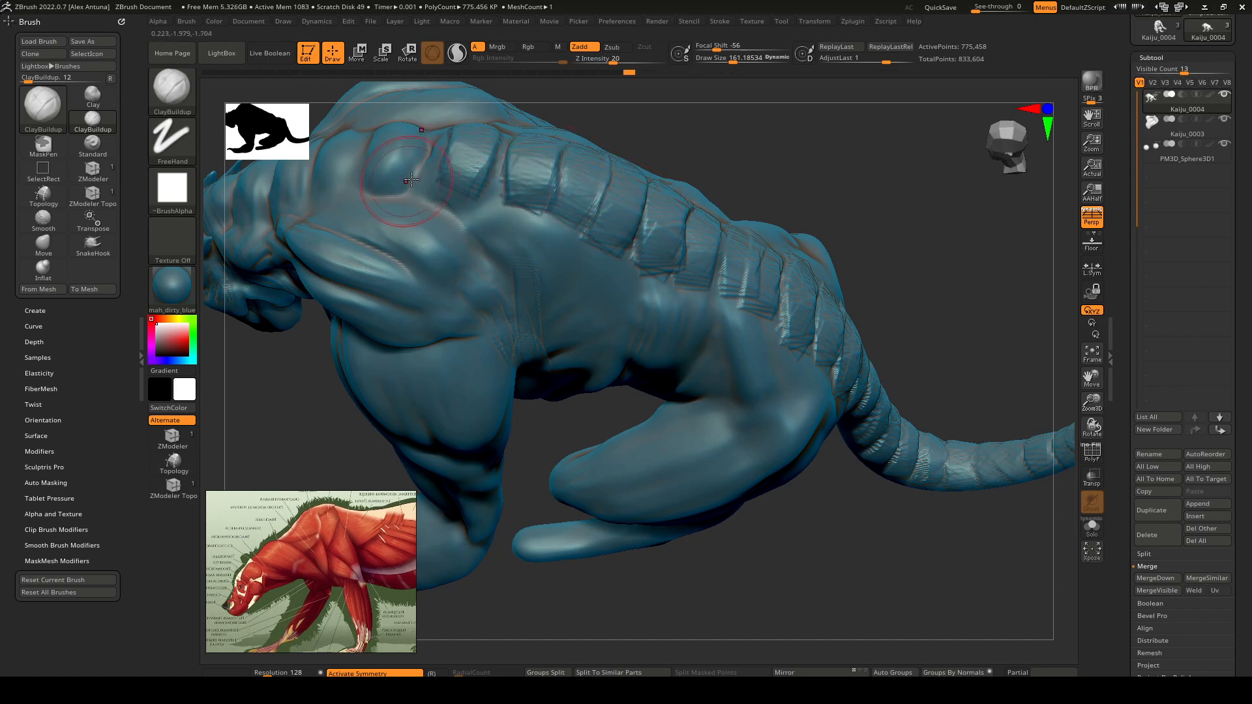
Step: Build up the remaining spine plates across the upper back and neck with ClayBuildup at draw size about 161
mouse_move(400, 167)
right_mouse_down("alt")
mouse_move(581, 213)
mouse_move(562, 281)
right_mouse_up("alt")
left_click_drag(571, 205, 560, 239)
left_click_drag(509, 196, 504, 235)
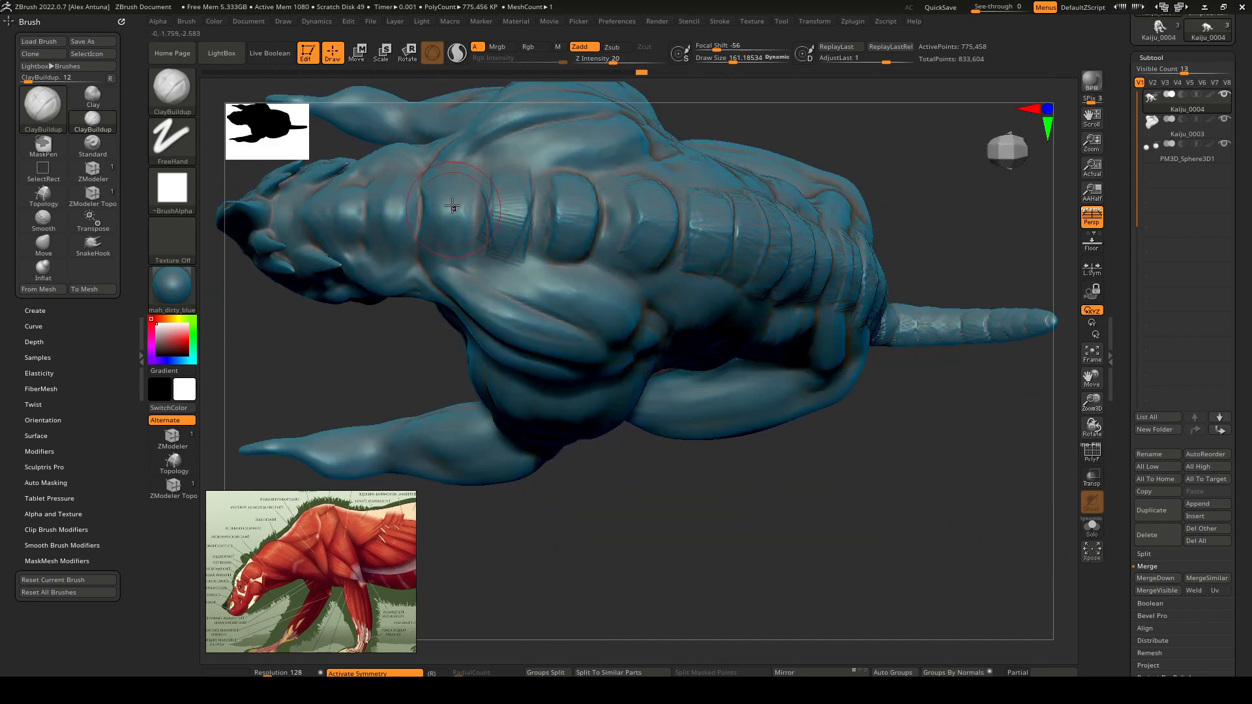
left_click_drag(386, 211, 392, 229)
right_click_drag(417, 248, 496, 157)
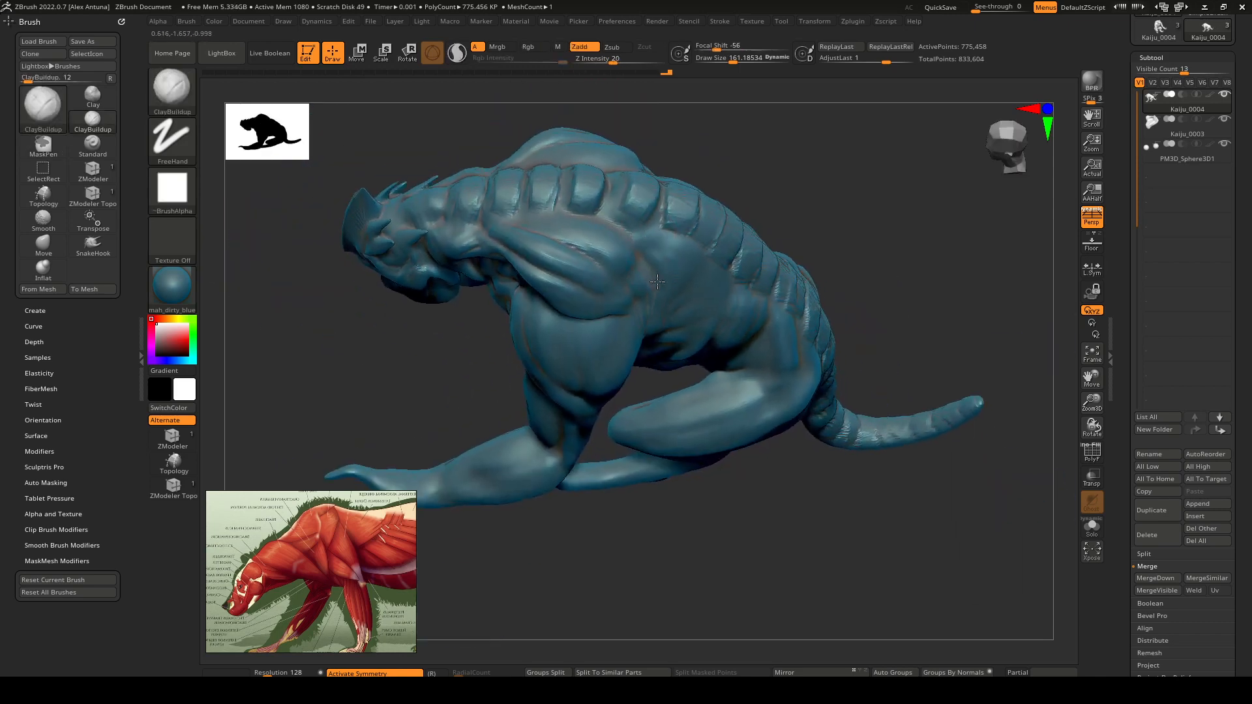
Step: Add clay on the flank behind the shoulder and smooth it with the Smooth brush
right_click_drag(561, 215, 626, 261)
left_click_drag(658, 332, 655, 276)
mouse_move(654, 274)
right_mouse_down()
mouse_move(655, 313)
mouse_move(636, 320)
mouse_move(649, 336)
right_mouse_up()
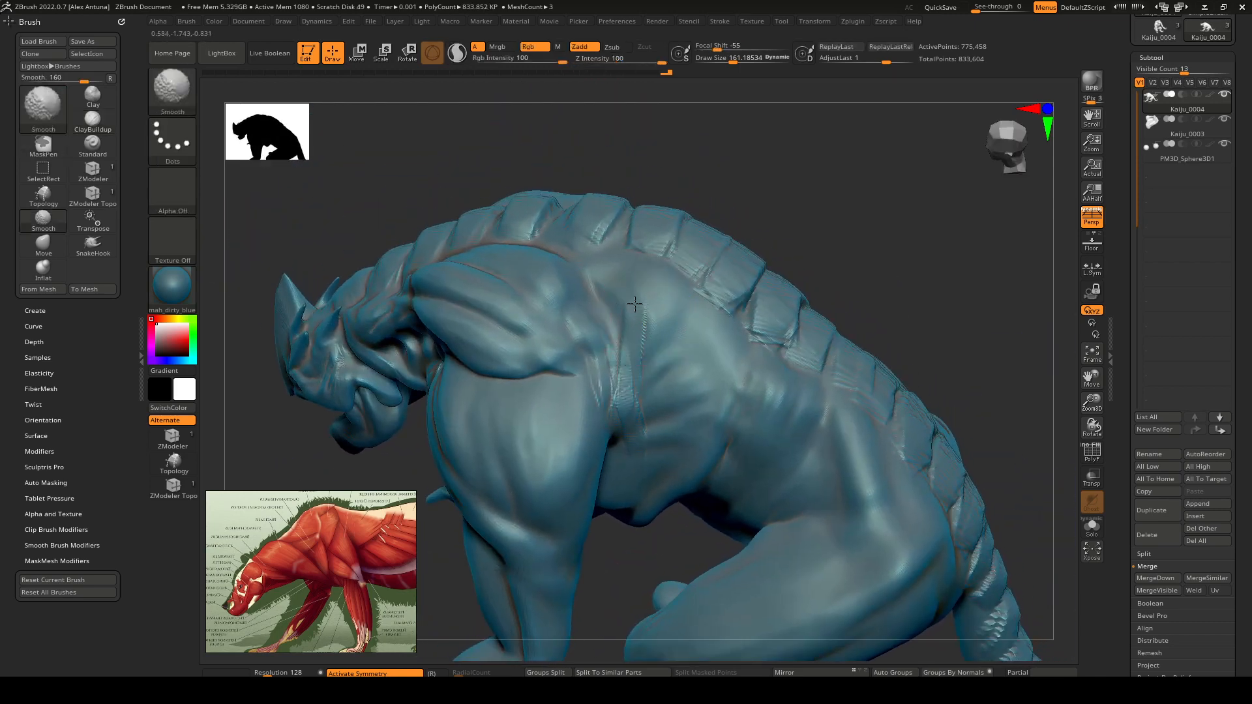
left_click_drag(645, 343, 644, 321, "shift")
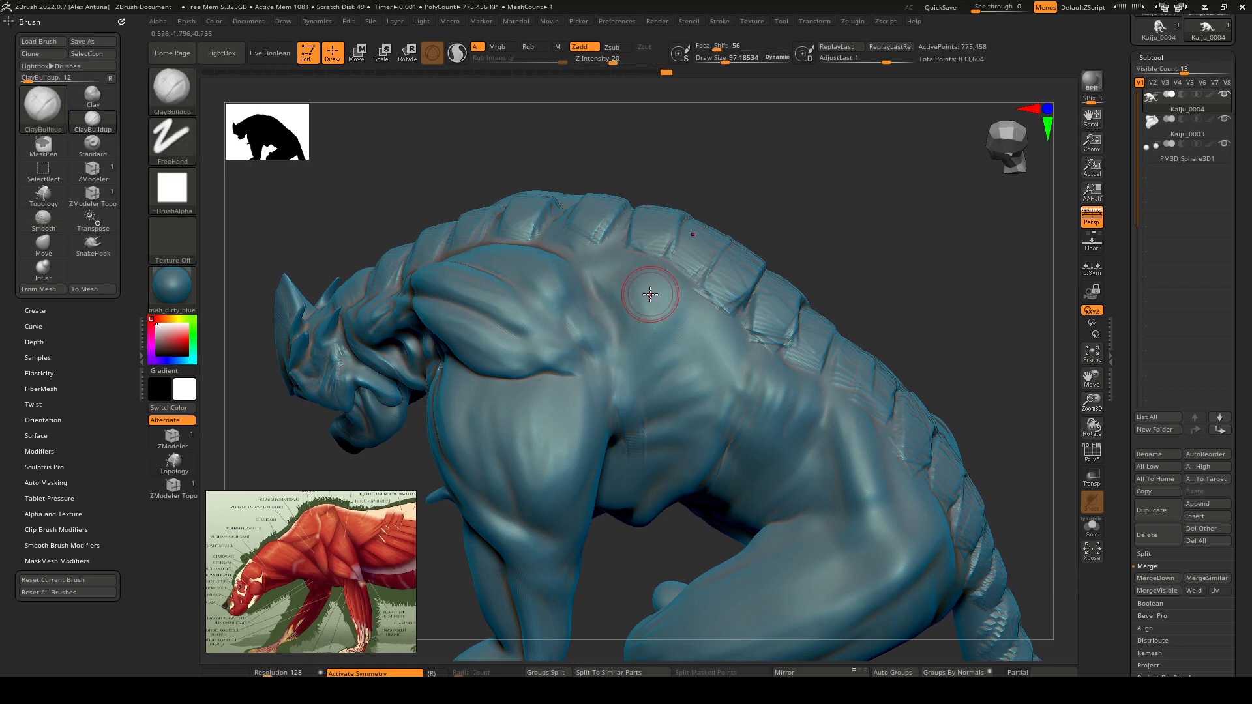
Step: Mask a tapered back-muscle patch behind the shoulder with MaskPen, refine its front edge, and invert the mask
mouse_move(651, 294)
right_mouse_down()
mouse_move(637, 308)
mouse_move(649, 346)
right_mouse_up()
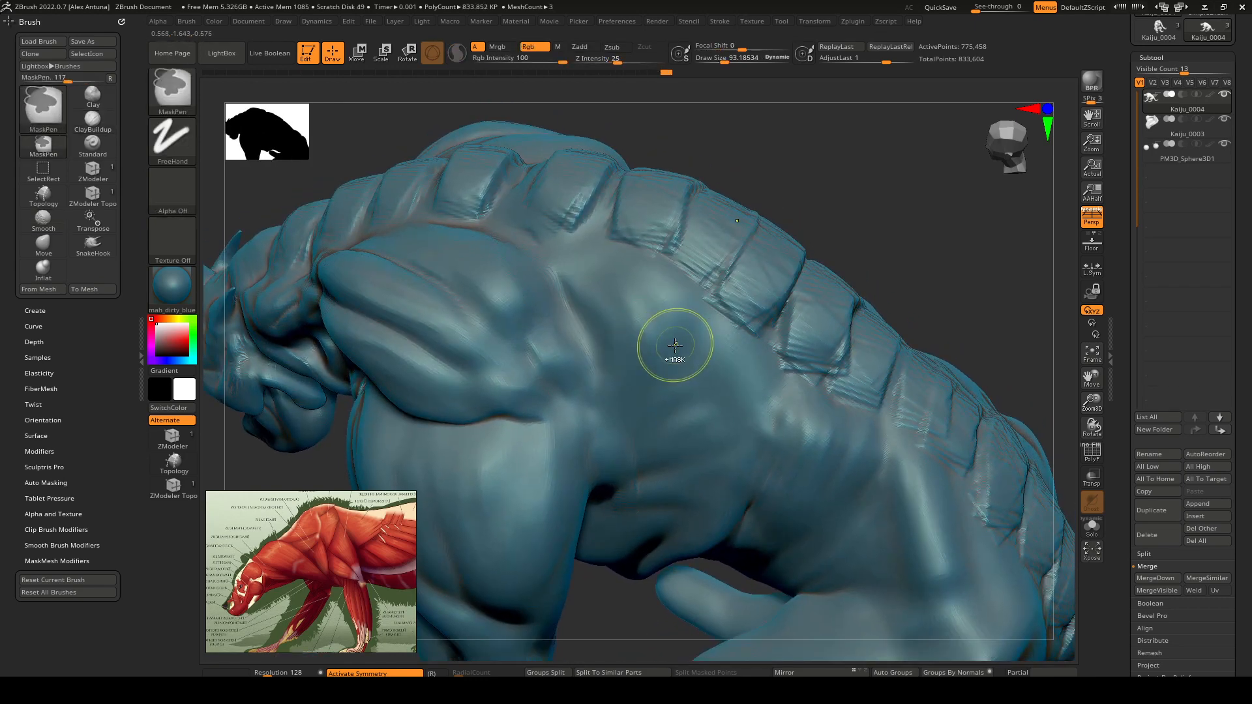
mouse_move(671, 347)
left_mouse_down("ctrl")
mouse_move(659, 358)
mouse_move(685, 334)
mouse_move(616, 407)
mouse_move(608, 307)
mouse_move(660, 324)
left_mouse_up("ctrl")
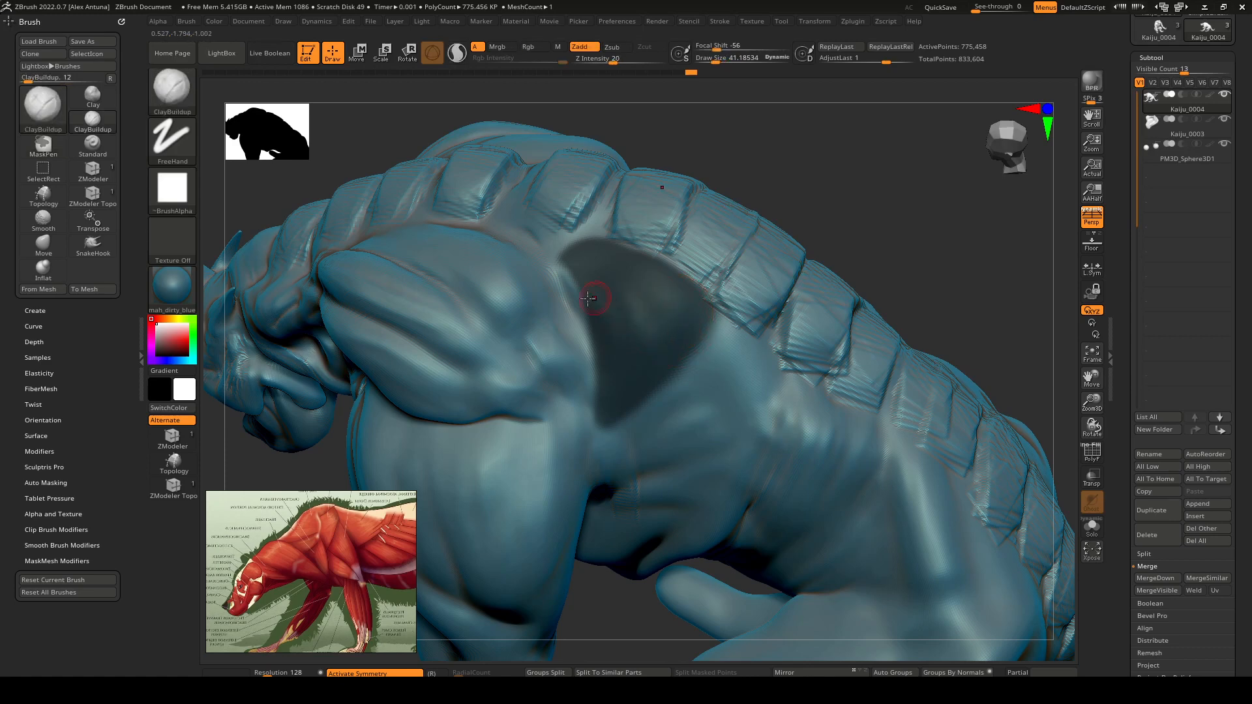
key("ctrl")
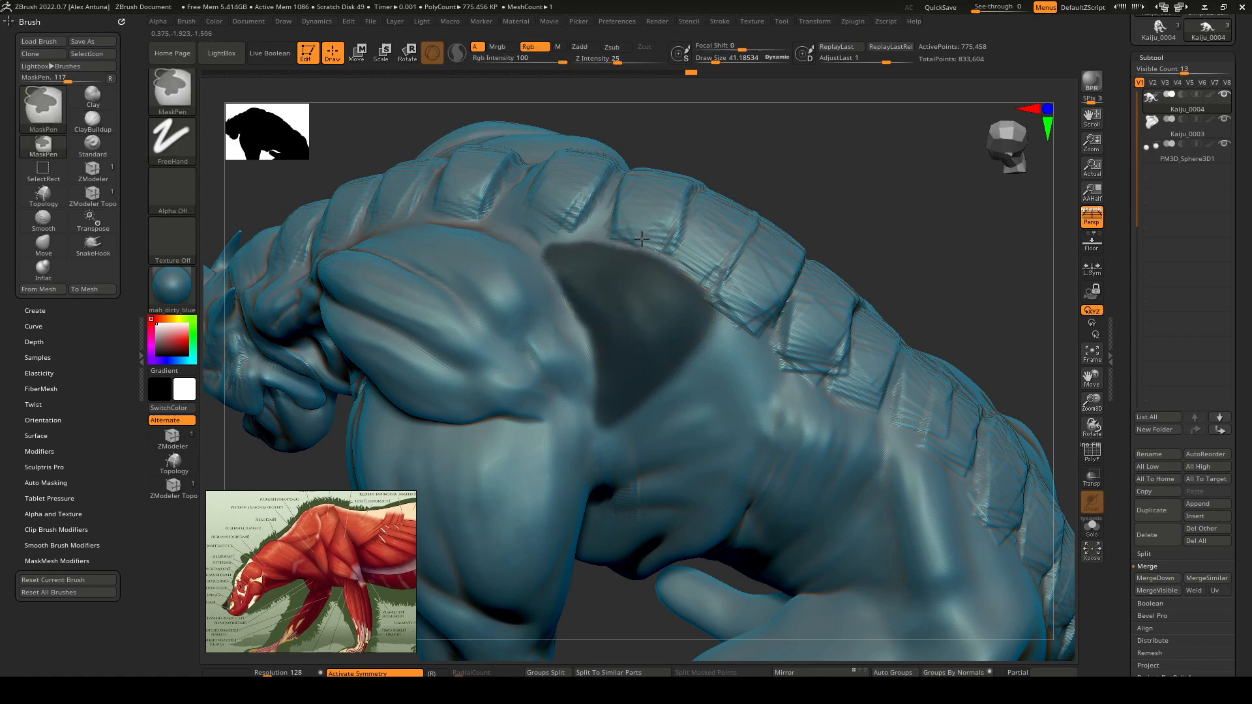
left_click(820, 162, "ctrl")
right_click_drag(685, 356, 685, 313)
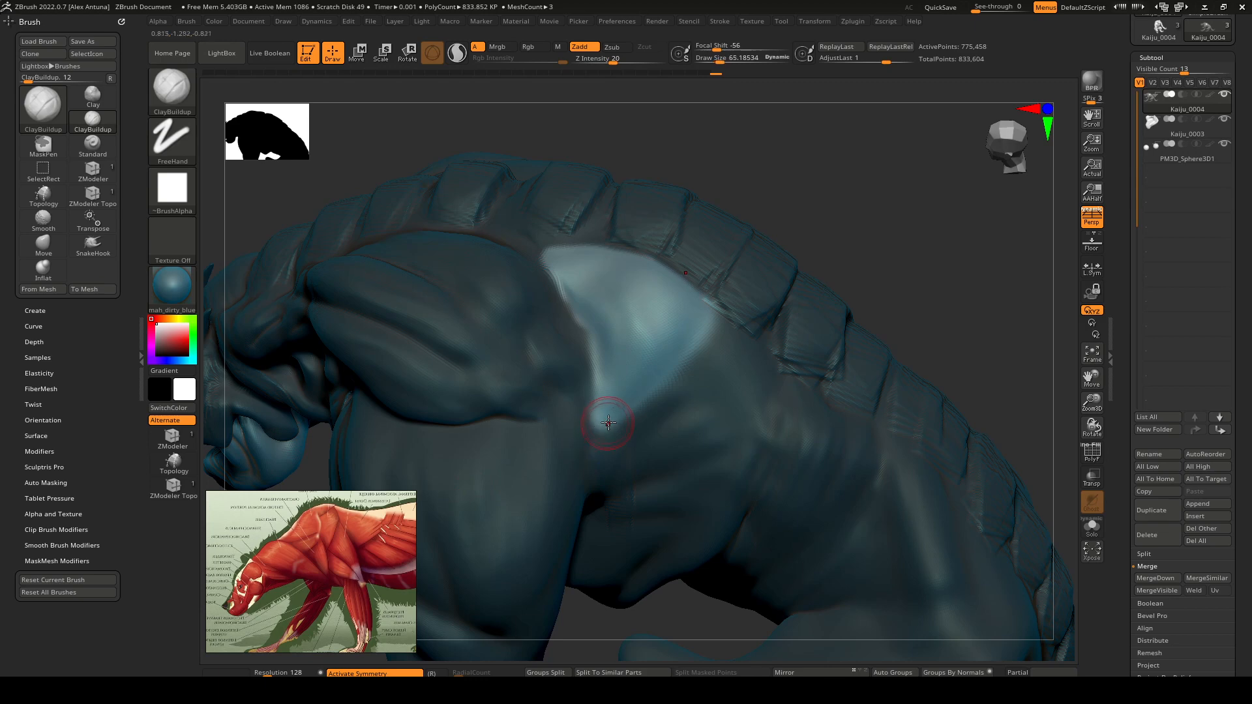
Step: Build up muscle fibres inside the unmasked patch behind the shoulder with ClayBuildup at Z Intensity 20, and clear the mask
mouse_move(630, 404)
left_mouse_down()
mouse_move(663, 394)
mouse_move(604, 373)
mouse_move(683, 359)
left_mouse_up()
left_click_drag(589, 329, 676, 327)
mouse_move(564, 297)
left_mouse_down()
mouse_move(696, 320)
mouse_move(632, 291)
left_mouse_up()
right_click_drag(631, 291, 647, 320)
mouse_move(688, 302)
left_mouse_down()
mouse_move(554, 257)
mouse_move(724, 316)
mouse_move(545, 255)
left_mouse_up()
mouse_move(708, 329)
left_mouse_down()
mouse_move(603, 313)
mouse_move(688, 342)
mouse_move(568, 264)
left_mouse_up()
left_click_drag(561, 280, 690, 334)
left_click_drag(597, 340, 668, 356)
right_click_drag(652, 369, 711, 306)
left_click_drag(824, 195, 854, 225, "ctrl")
right_click_drag(783, 225, 622, 281, "ctrl")
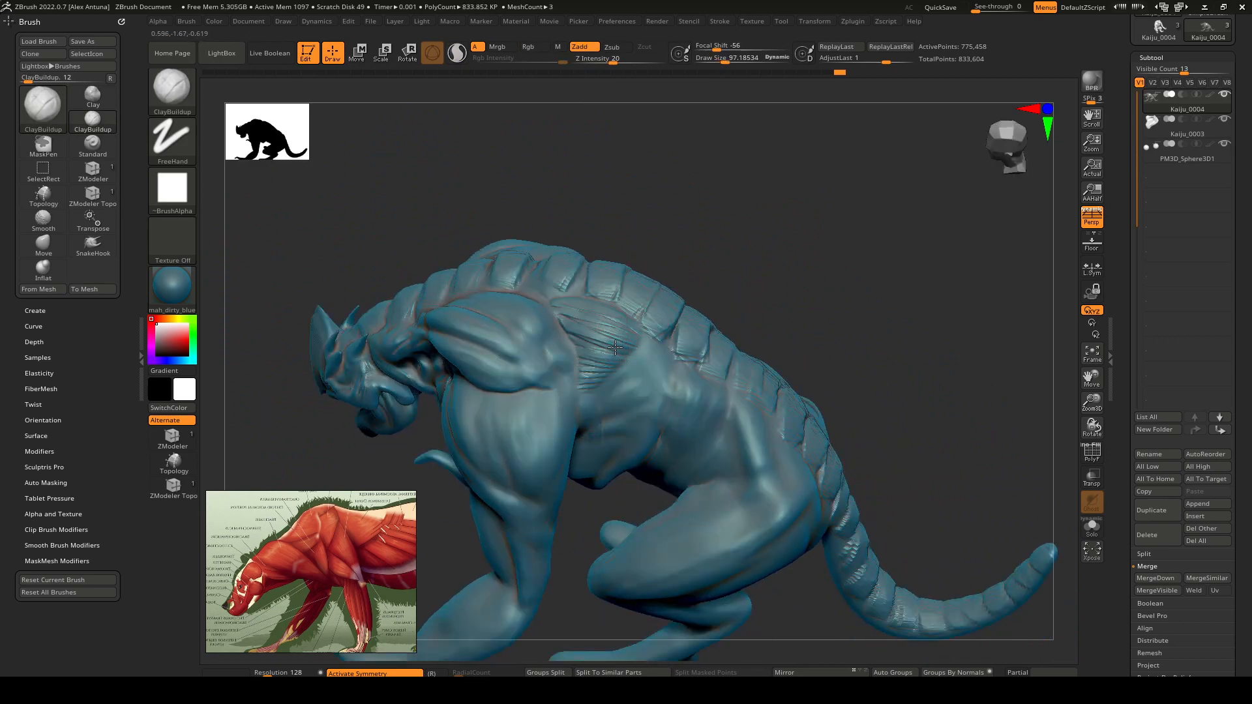
Step: Smooth the fibre strokes on the back muscle with the Smooth brush at draw size about 137
key("shift")
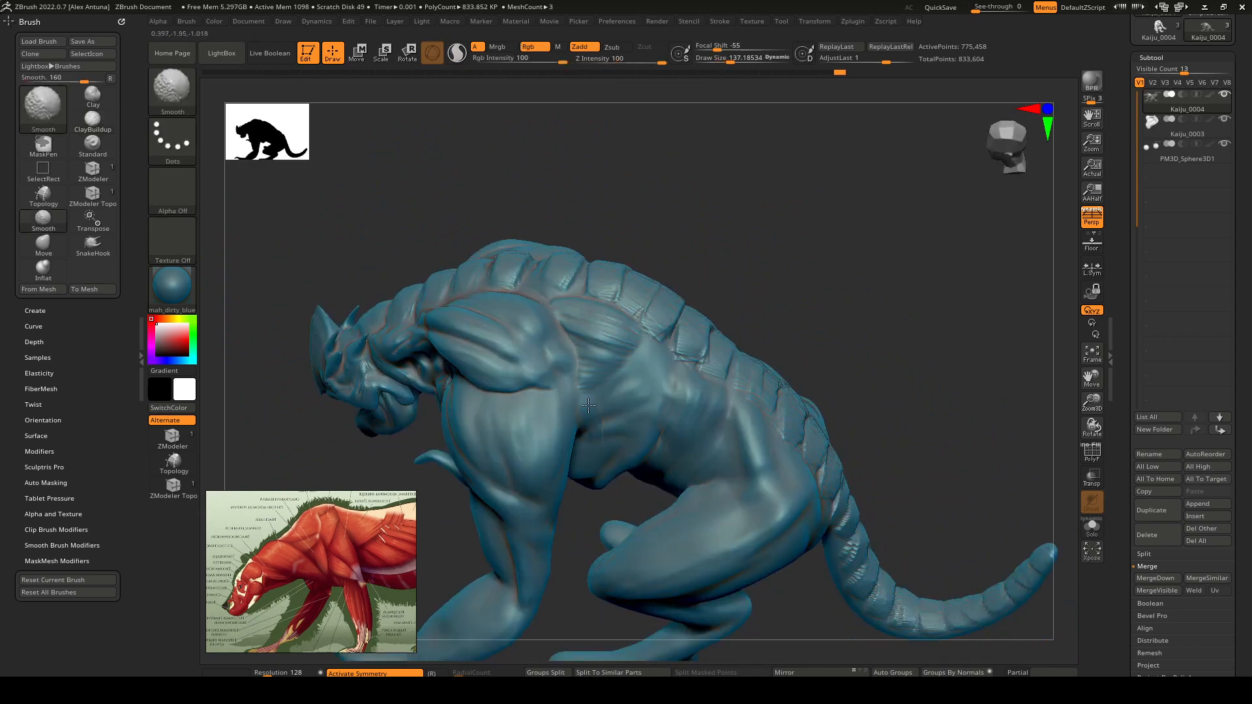
left_click_drag(588, 406, 602, 392, "shift")
mouse_move(539, 396)
right_mouse_down()
mouse_move(620, 338)
mouse_move(608, 358)
mouse_move(601, 351)
right_mouse_up()
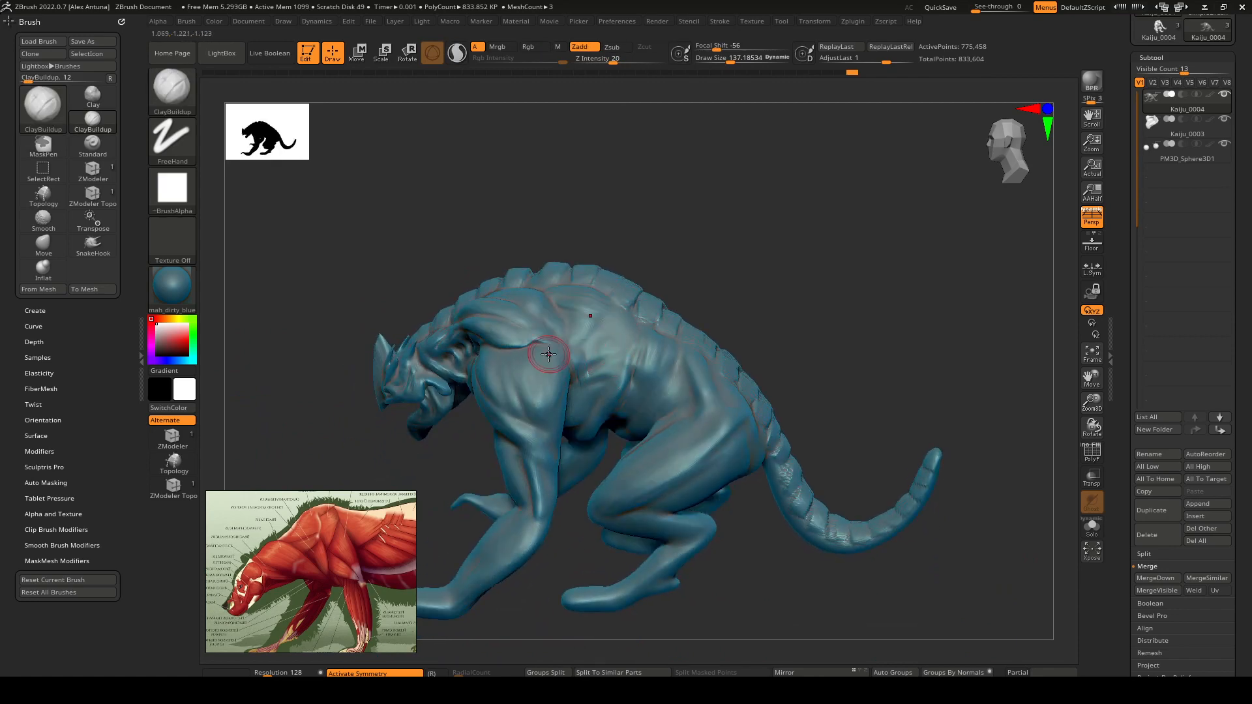
Step: Fill the transition between the shoulder and back muscle with ClayBuildup at draw size about 137, and smooth the surface
left_click_drag(592, 332, 610, 327)
mouse_move(610, 327)
right_mouse_down()
mouse_move(611, 405)
mouse_move(596, 366)
right_mouse_up()
left_click_drag(527, 364, 565, 345)
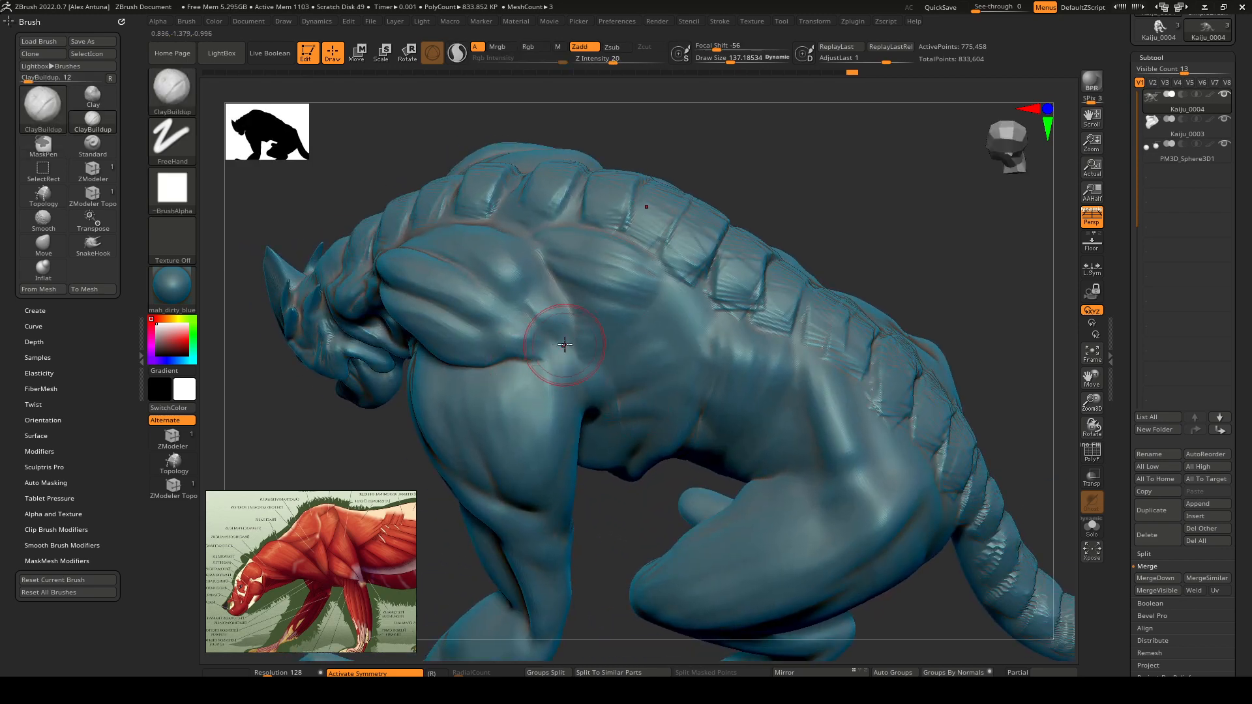
right_click_drag(626, 352, 618, 332)
key("shift")
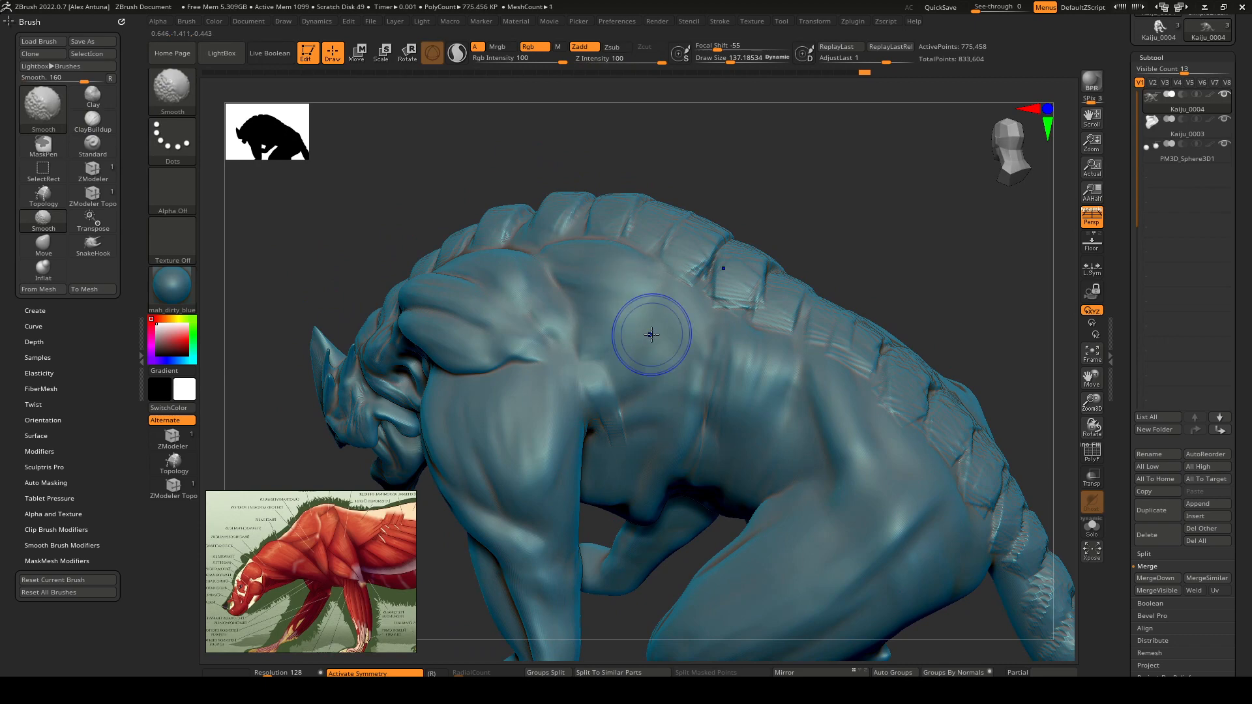
right_click_drag(649, 330, 641, 363)
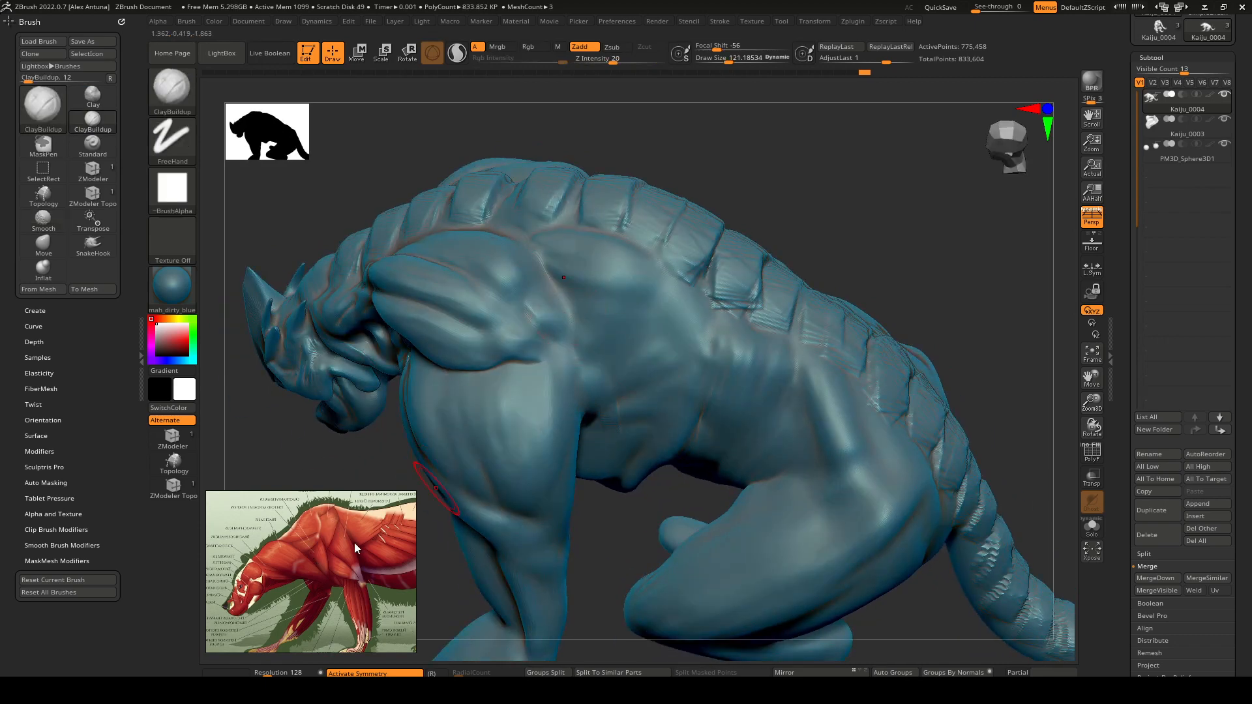
Step: Smooth the back muscle at draw size about 121, continue two subdivision levels lower, return to the highest level, and disable perspective
right_click_drag(436, 488, 614, 307)
key("shift")
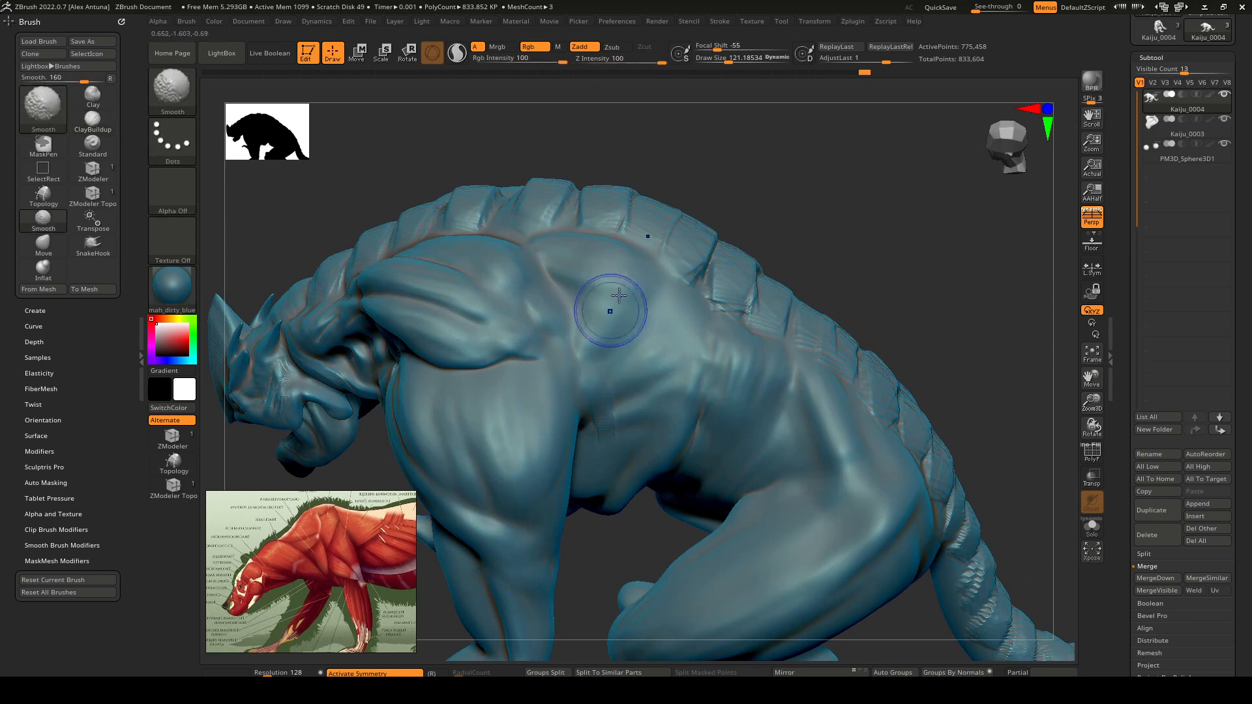
left_click_drag(619, 336, 630, 340, "shift")
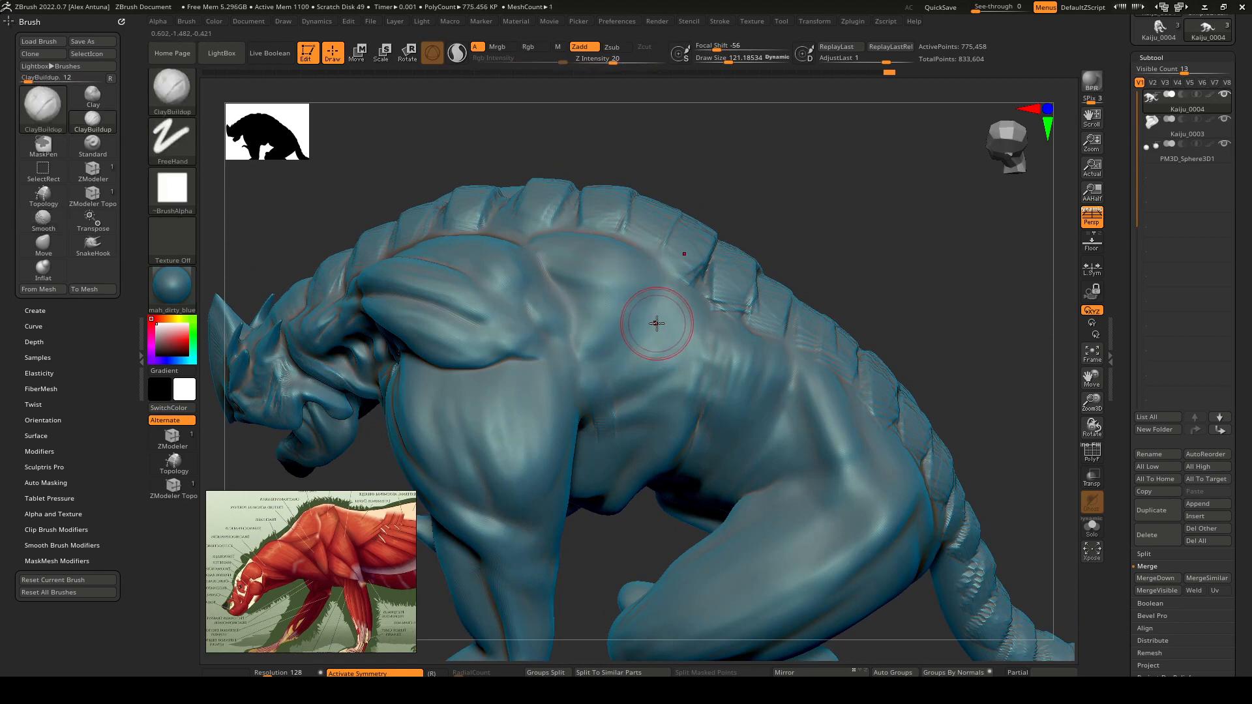
key("shift+d")
key("shift+d")
left_click_drag(601, 294, 604, 285, "shift")
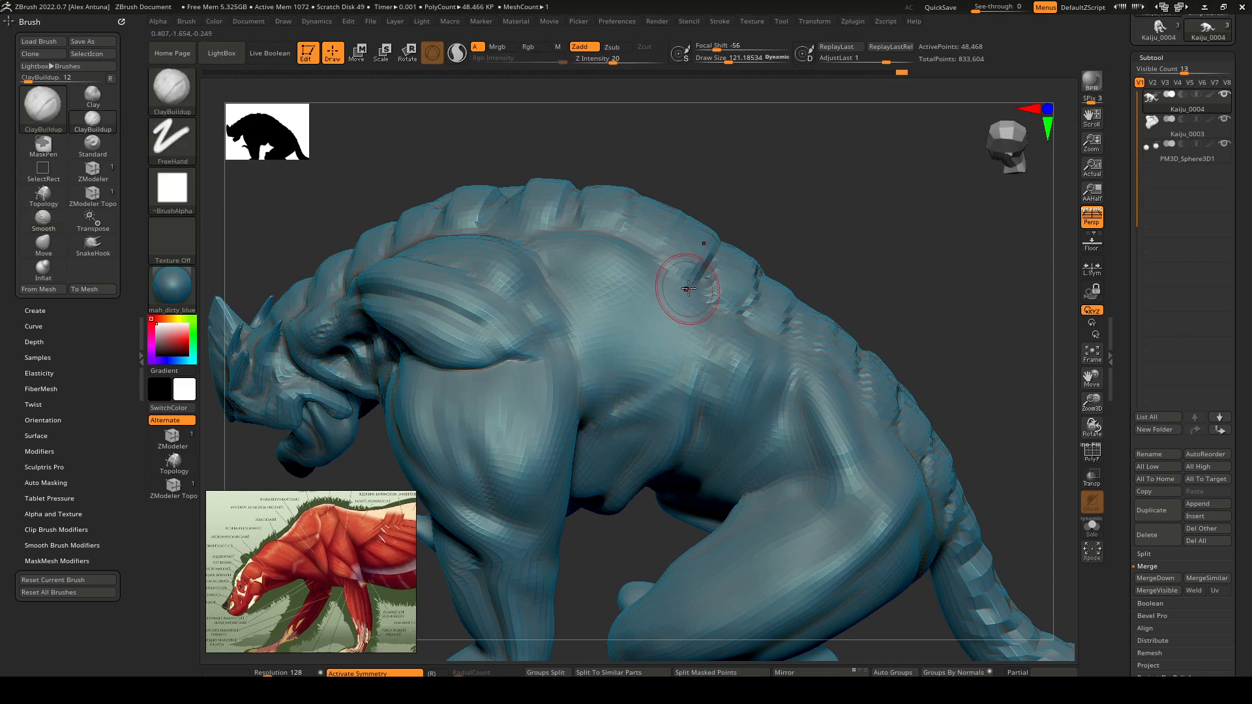
key("d")
key("d")
key("p")
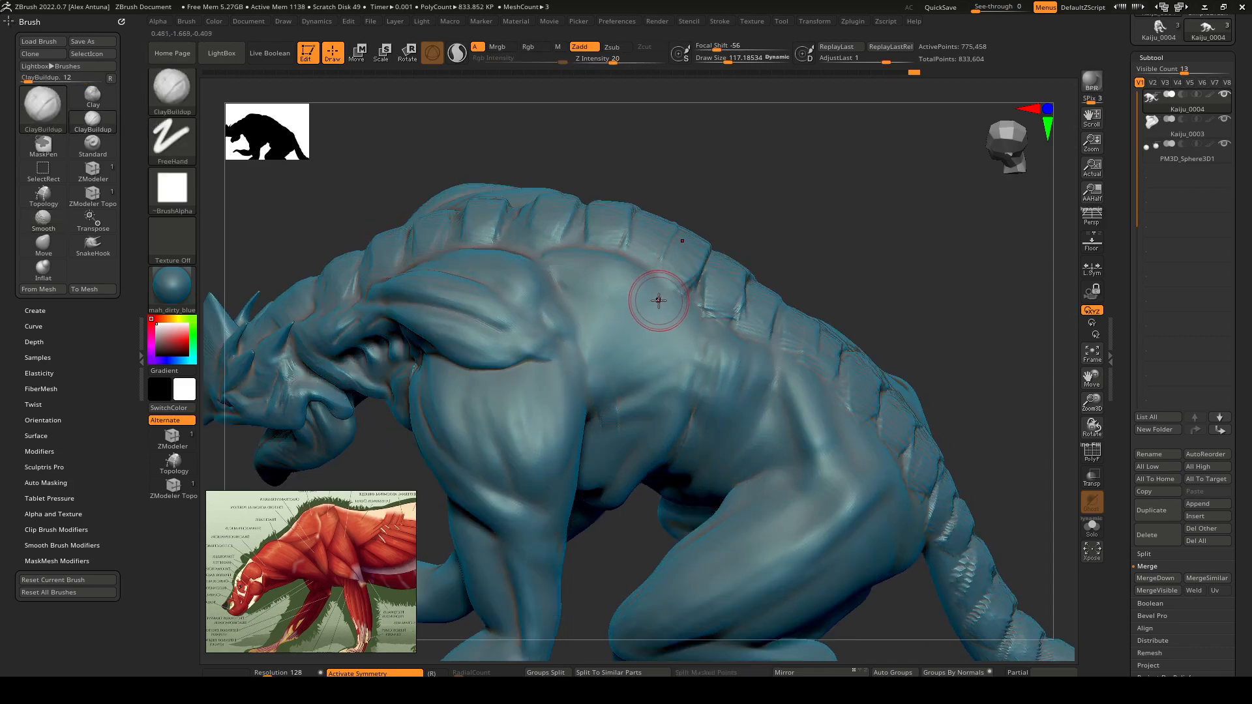
Step: Mask the back-muscle patch behind the shoulder again with MaskPen at draw size about 65, and trim its edges
right_click_drag(659, 336, 694, 328)
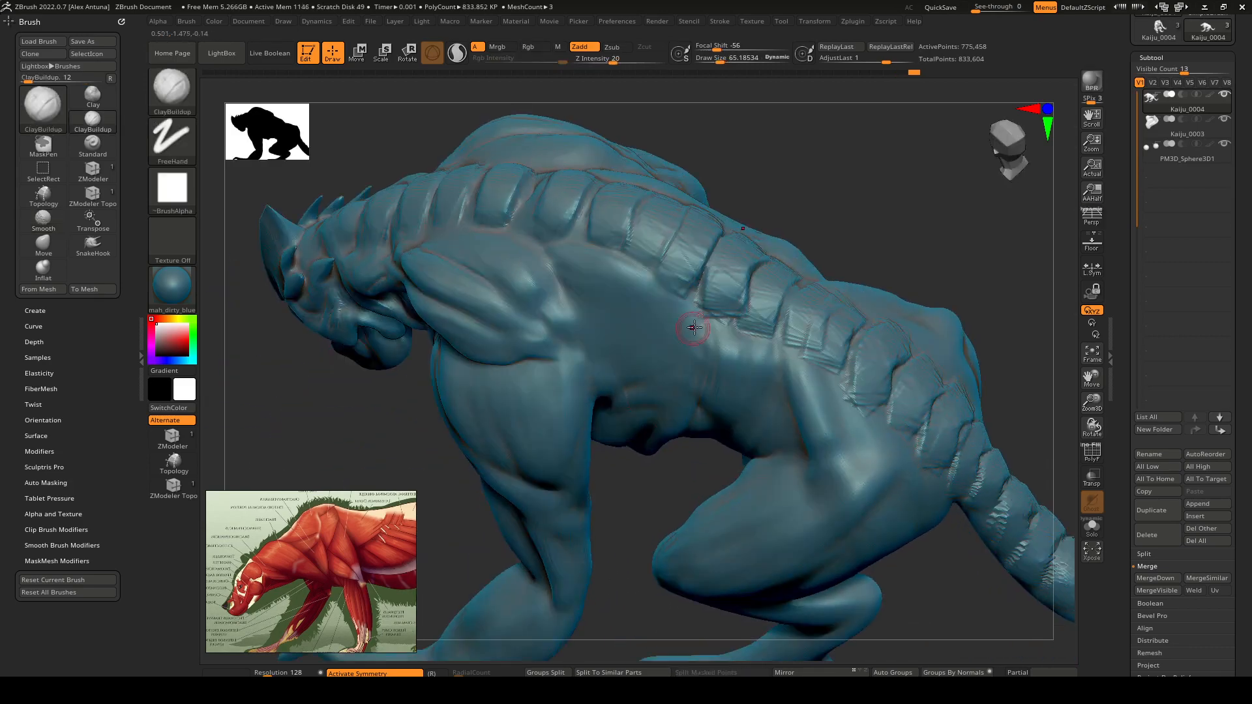
mouse_move(690, 323)
left_mouse_down("ctrl")
mouse_move(610, 384)
mouse_move(602, 300)
mouse_move(562, 264)
mouse_move(579, 302)
left_mouse_up("ctrl")
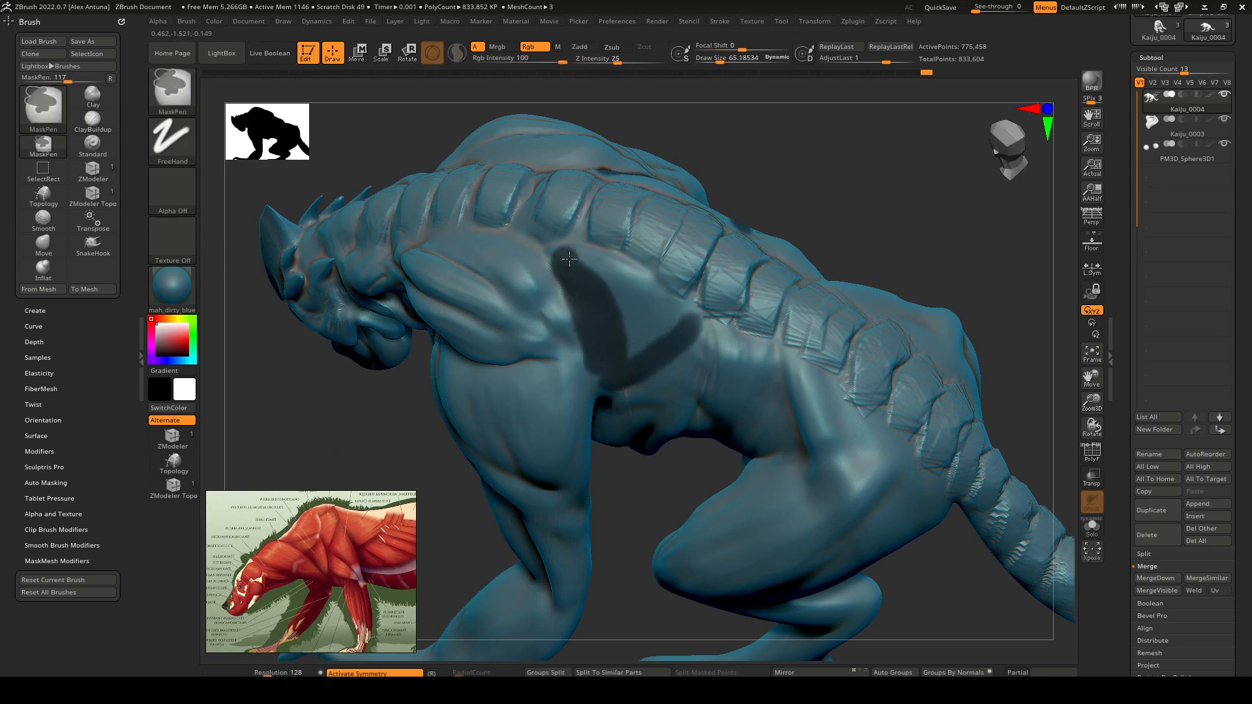
left_click_drag(570, 260, 633, 282, "ctrl")
mouse_move(682, 317)
left_mouse_down("ctrl")
mouse_move(646, 319)
mouse_move(613, 261)
mouse_move(662, 293)
left_mouse_up("ctrl")
right_click_drag(595, 358, 537, 277)
mouse_move(569, 346)
left_mouse_down("ctrl+alt")
mouse_move(577, 385)
mouse_move(602, 384)
mouse_move(597, 412)
left_mouse_up("ctrl+alt")
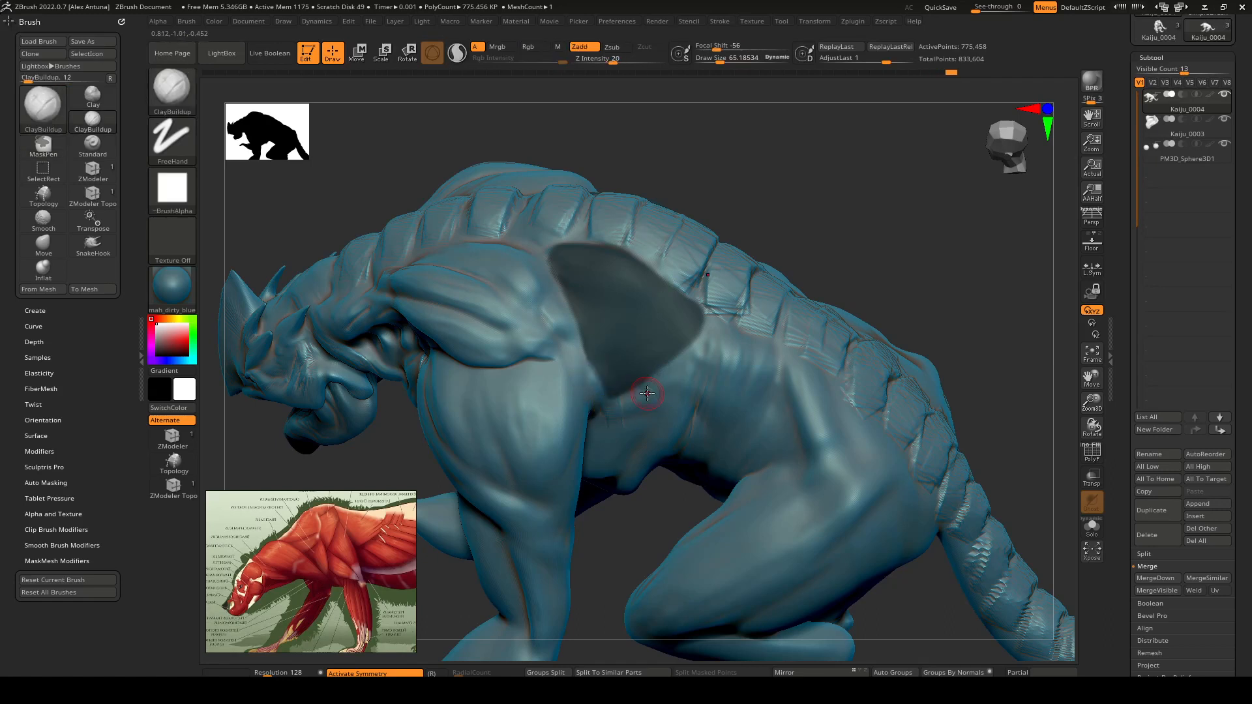
key("ctrl+alt")
left_click_drag(709, 331, 719, 303, "ctrl+alt")
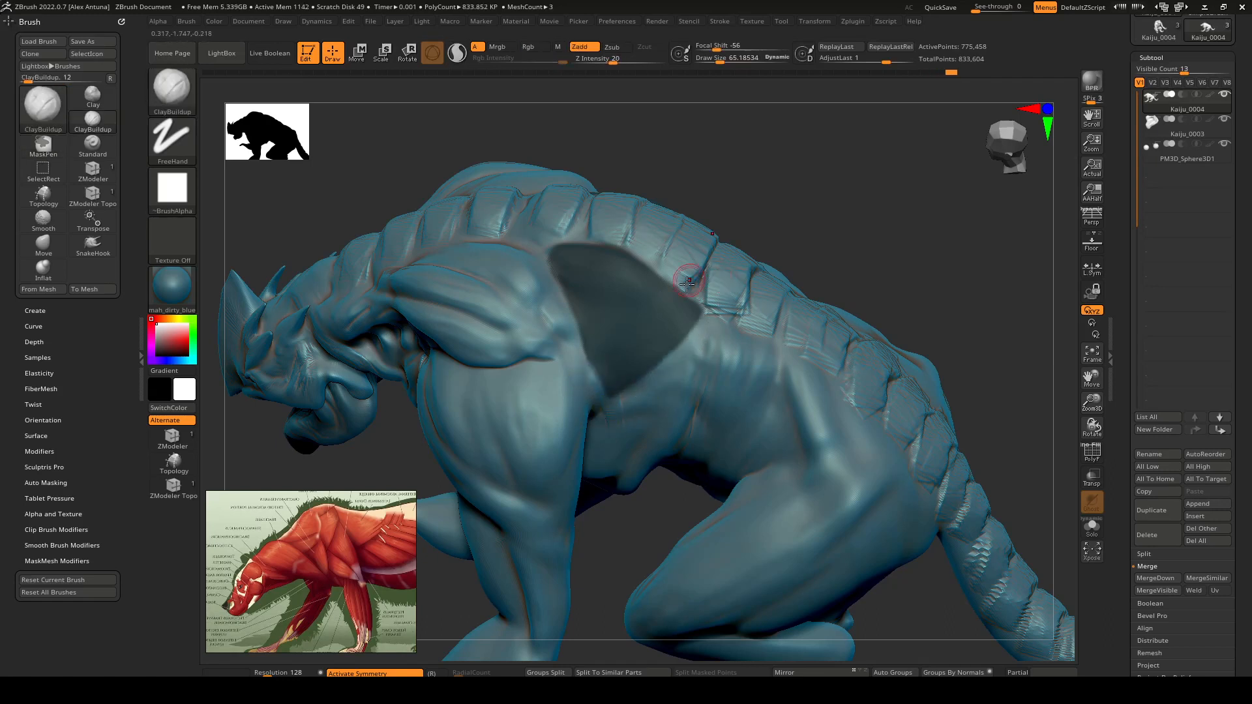
Step: Invert the back-muscle mask, build up the exposed patch with ClayBuildup at draw size about 113, and clear the mask
right_click_drag(695, 280, 708, 280)
mouse_move(618, 336)
right_mouse_down()
mouse_move(614, 371)
mouse_move(626, 369)
right_mouse_up()
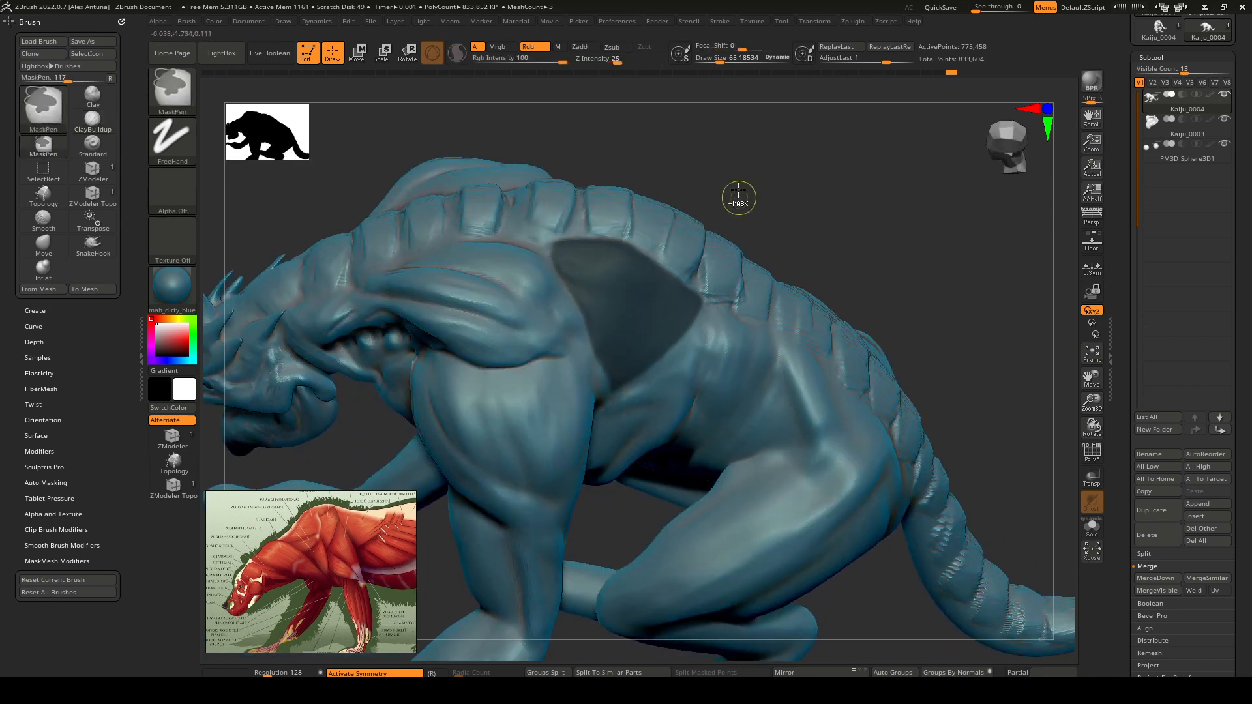
left_click(724, 162, "ctrl")
right_click_drag(645, 327, 678, 324)
key("bracketright")
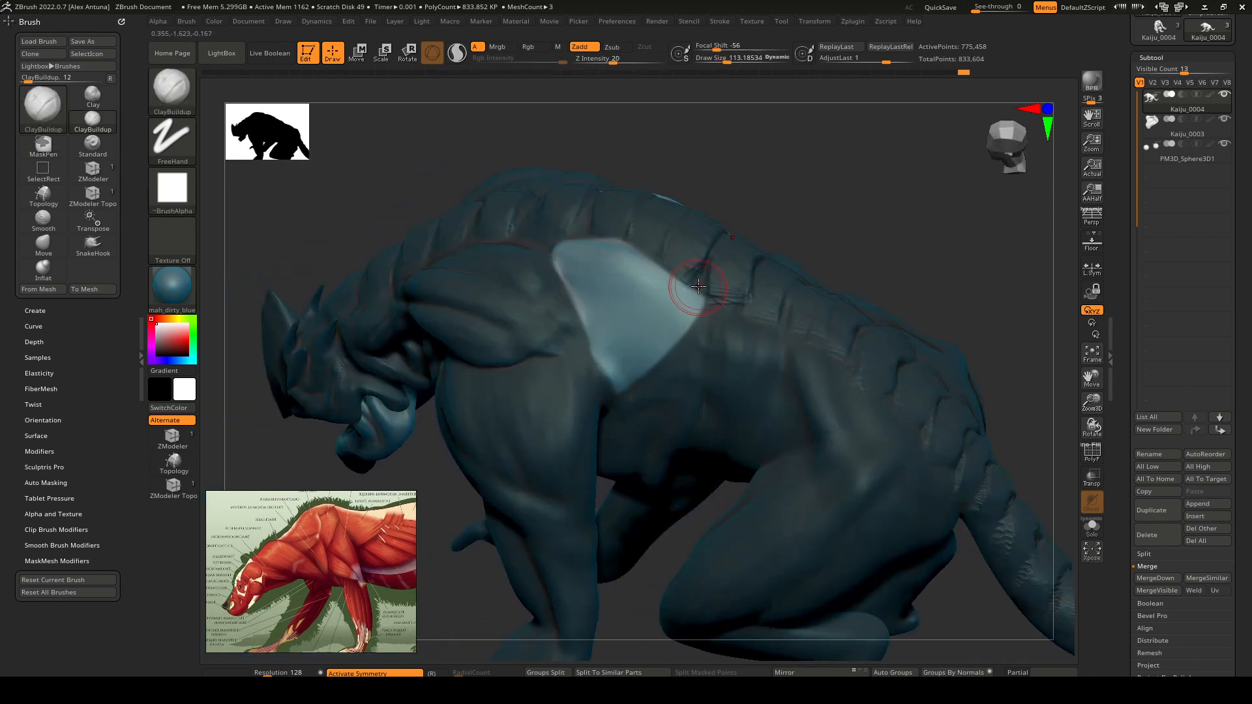
mouse_move(699, 287)
left_mouse_down()
mouse_move(667, 284)
mouse_move(606, 361)
mouse_move(643, 249)
mouse_move(602, 365)
mouse_move(596, 245)
mouse_move(561, 257)
mouse_move(619, 281)
mouse_move(593, 322)
mouse_move(645, 339)
mouse_move(670, 300)
mouse_move(612, 352)
mouse_move(678, 313)
mouse_move(572, 399)
left_mouse_up()
left_click_drag(774, 165, 789, 160, "ctrl")
right_click_drag(748, 313, 707, 343, "ctrl")
Step: Smooth the raised back muscle one subdivision level lower at draw size about 125, and return to the highest level
key("shift")
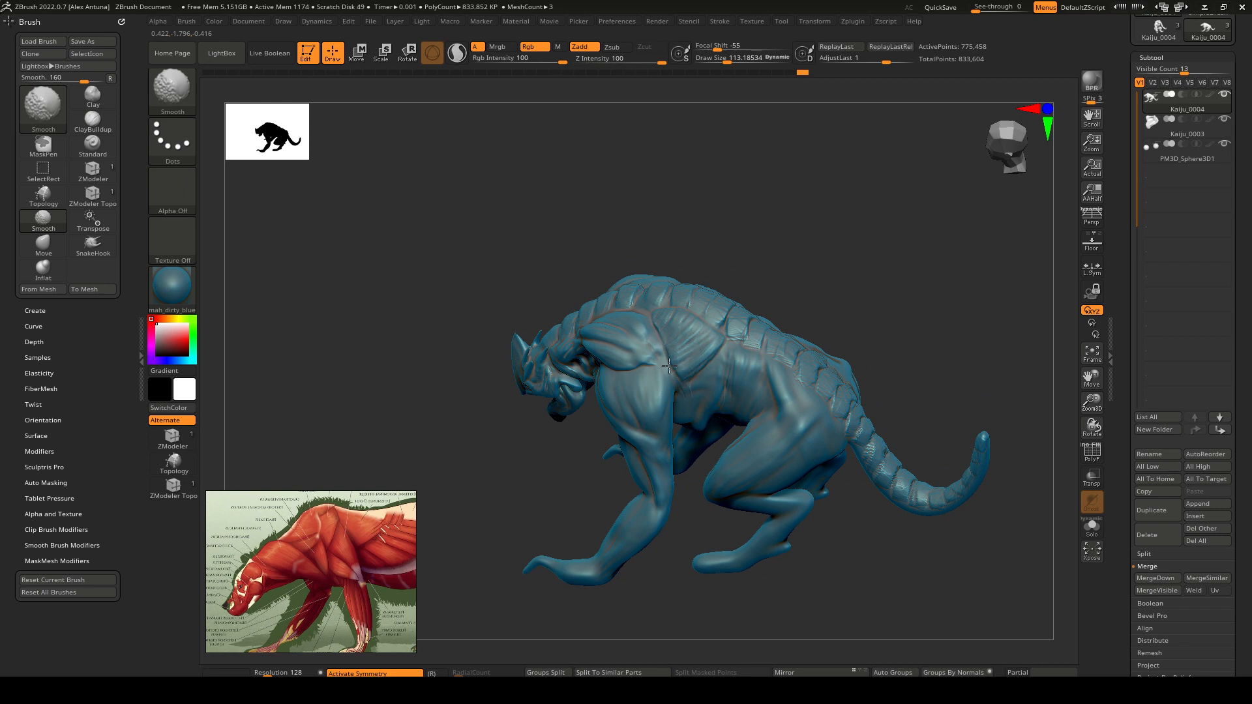
key("shift+d")
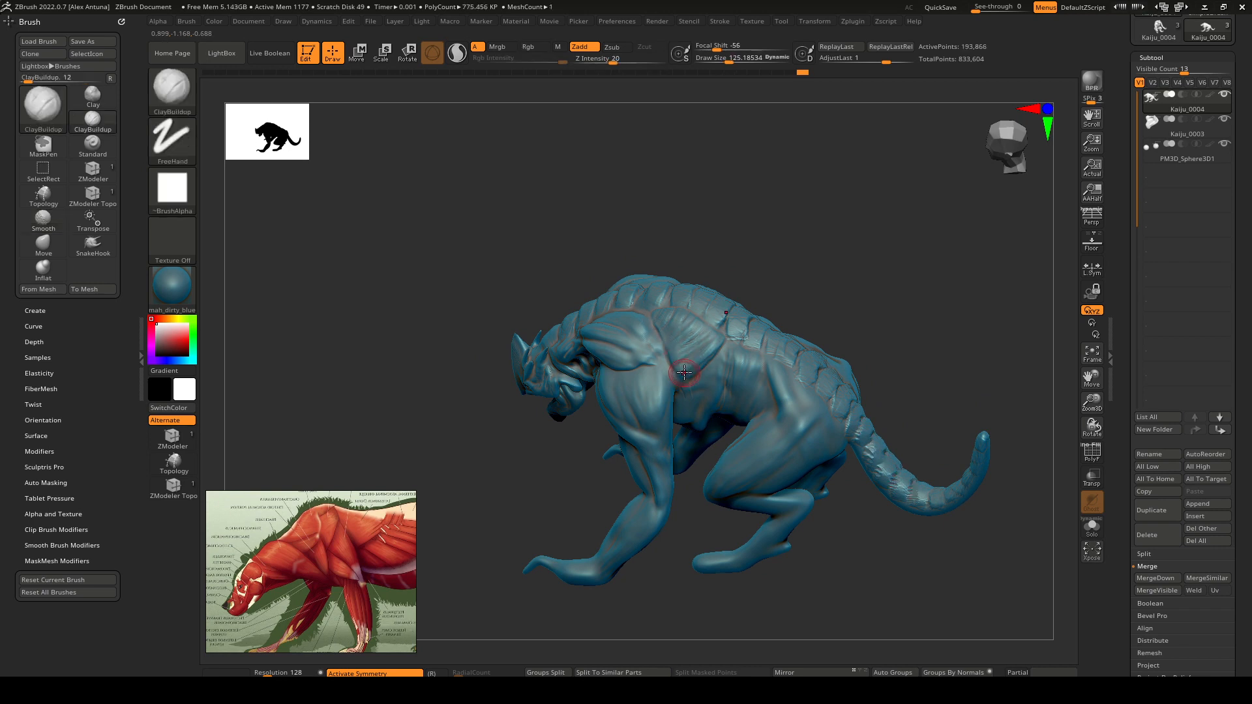
key("shift")
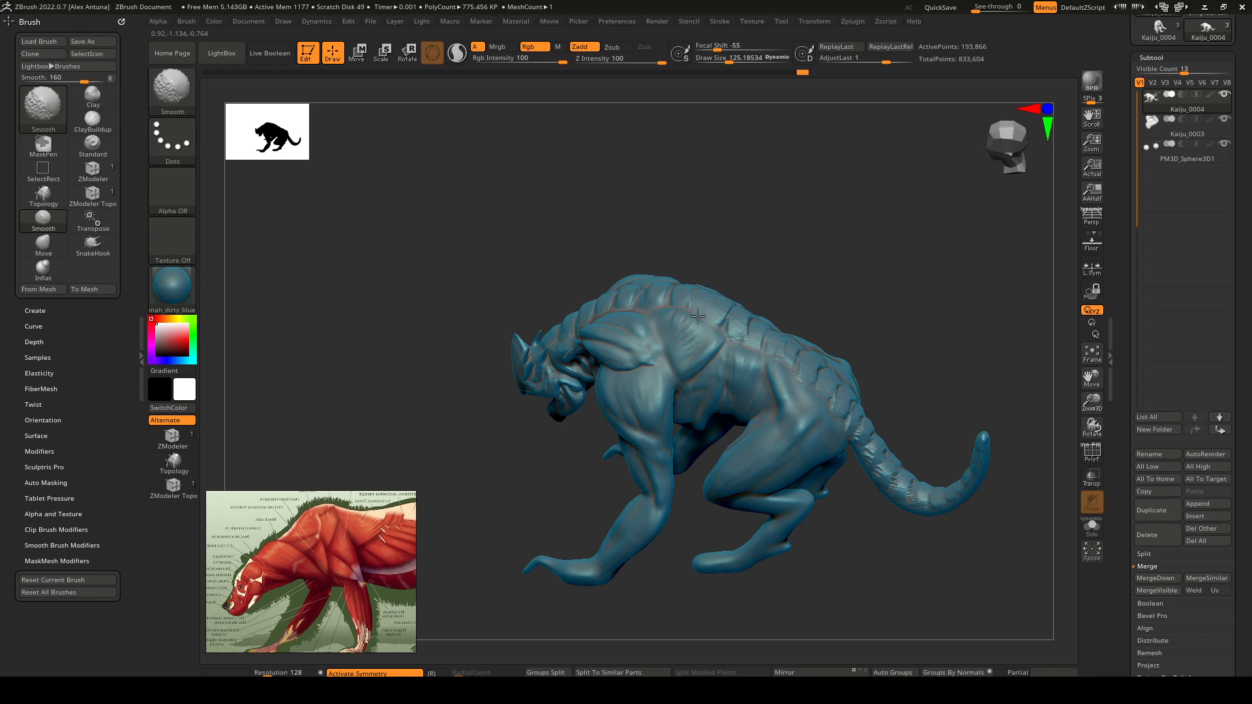
right_click_drag(661, 307, 695, 335)
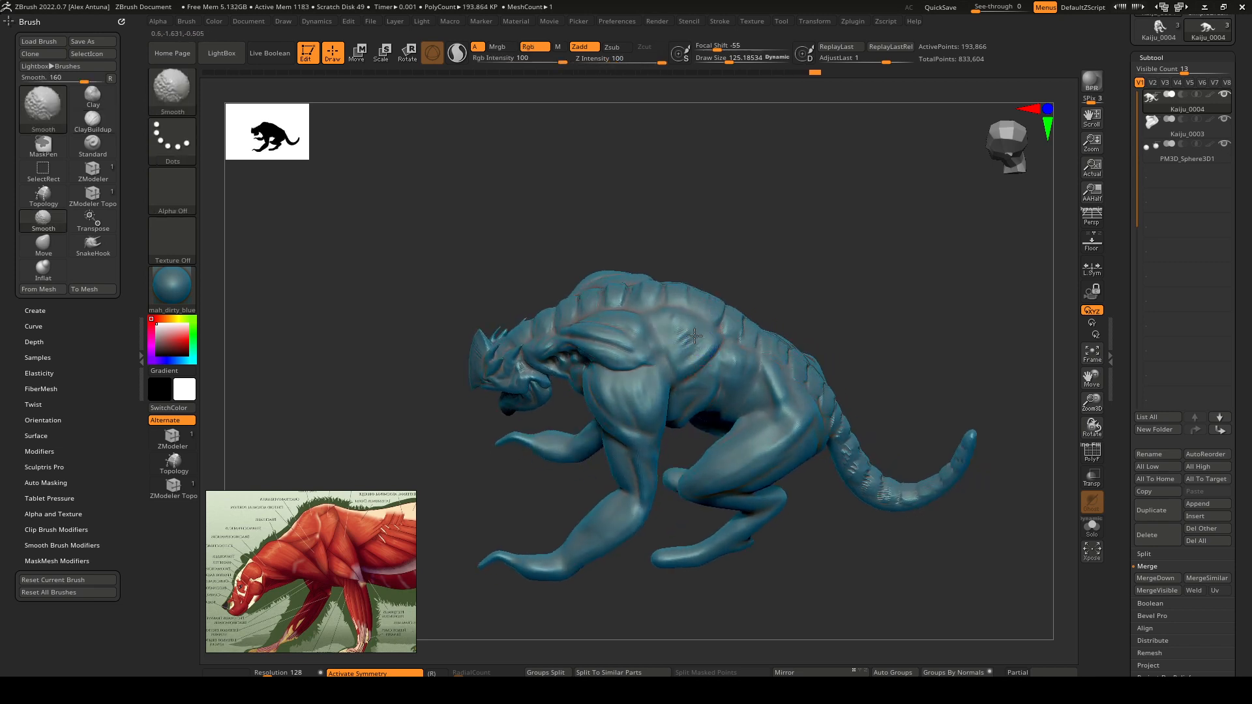
key("d")
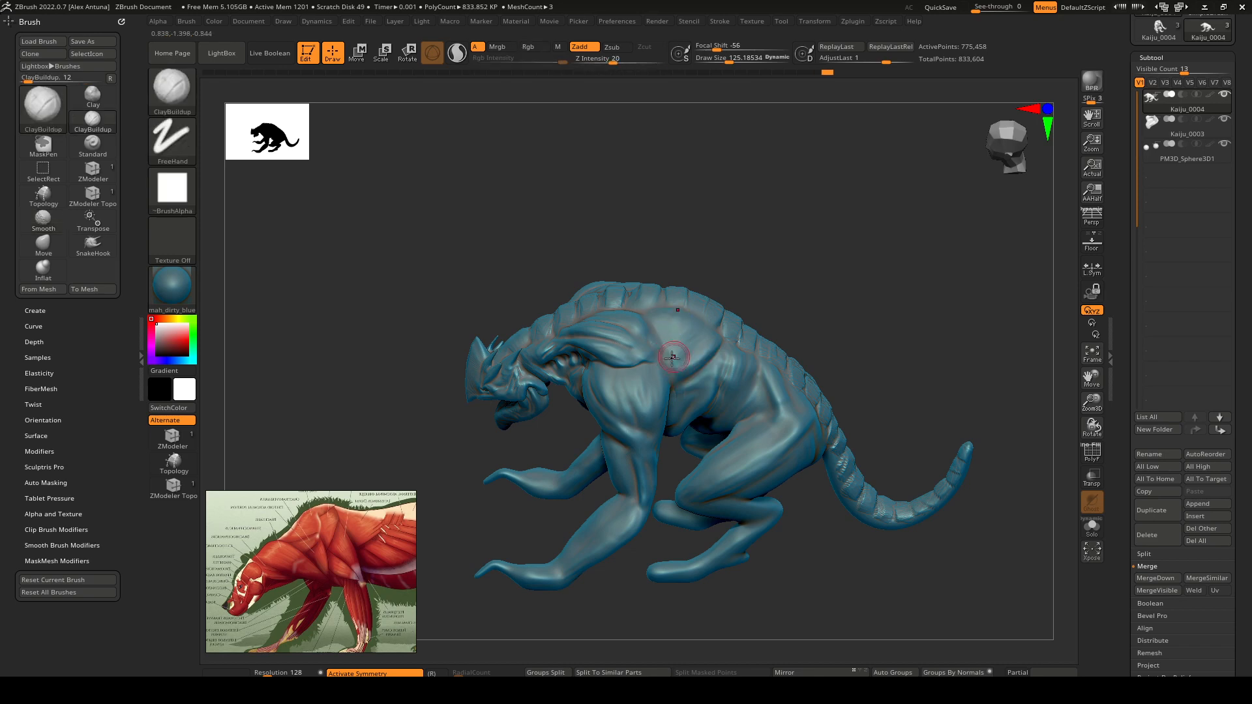
Step: Shift the anatomy reference image to show the torso and hindquarter muscles
mouse_move(697, 355)
right_mouse_down("ctrl")
mouse_move(706, 431)
mouse_move(742, 329)
mouse_move(704, 319)
right_mouse_up("ctrl")
right_click_drag(776, 307, 734, 313, "alt")
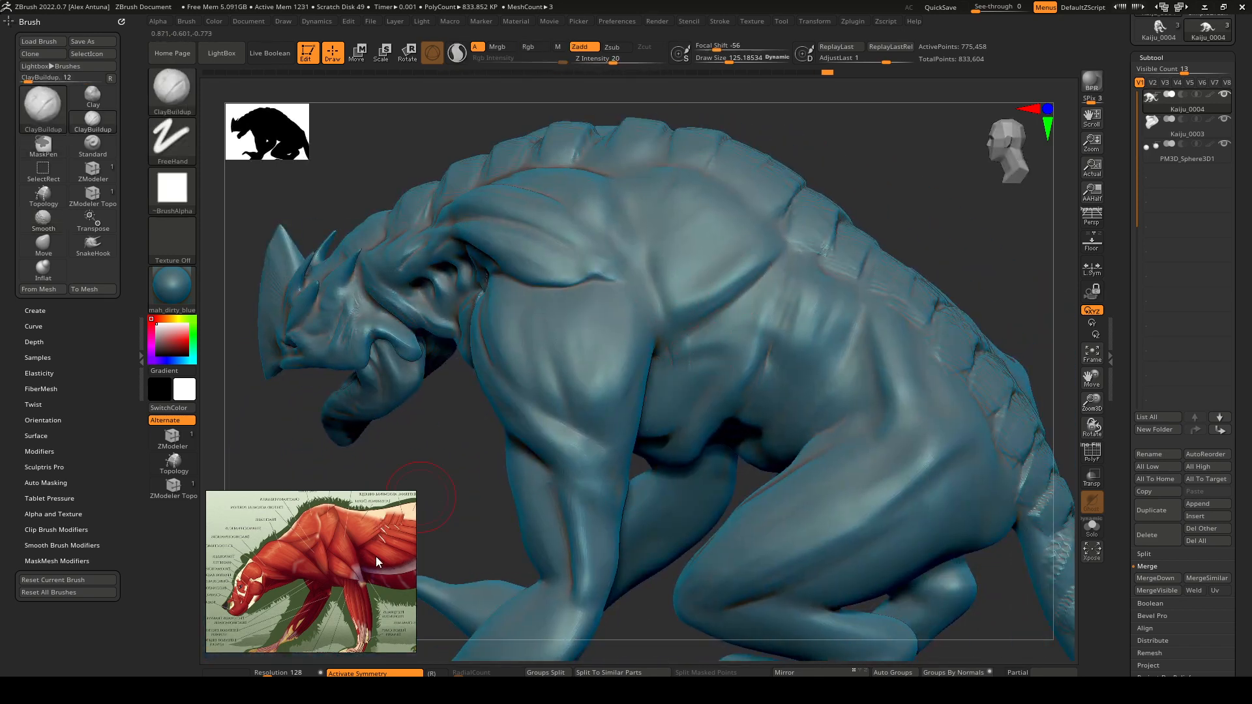
middle_click_drag(347, 573, 292, 569)
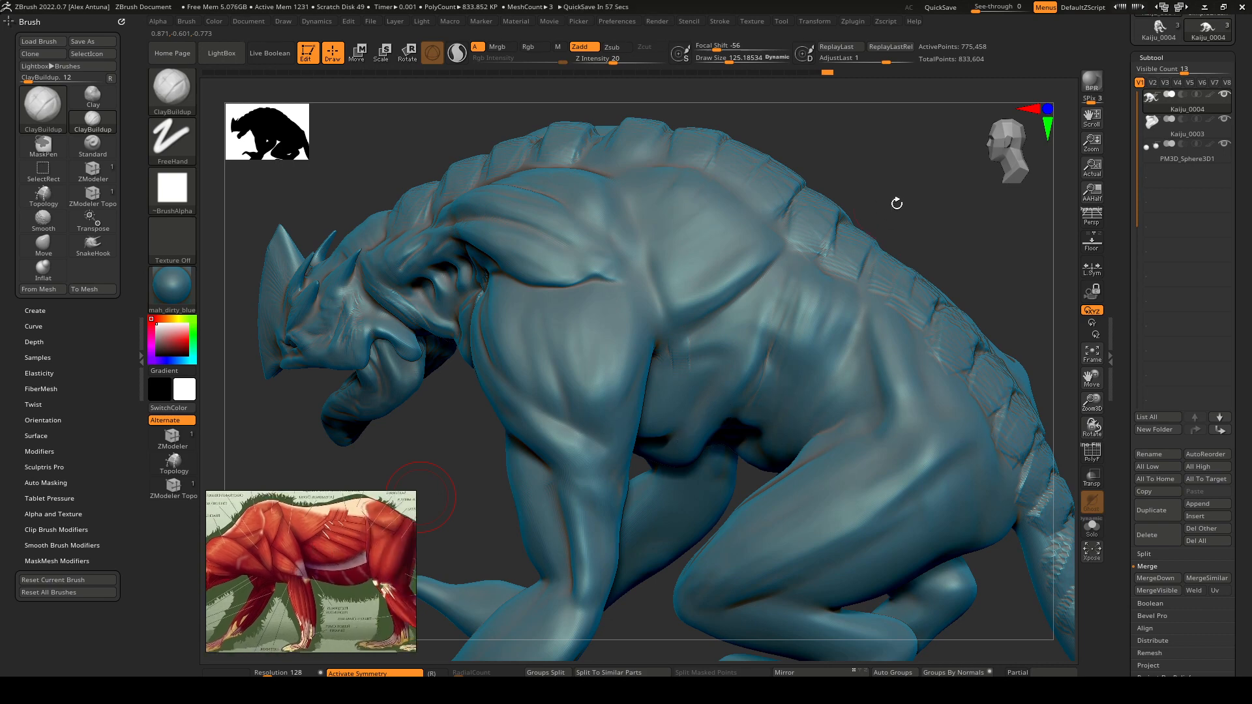
mouse_move(896, 204)
right_mouse_down()
mouse_move(880, 204)
mouse_move(719, 400)
right_mouse_up()
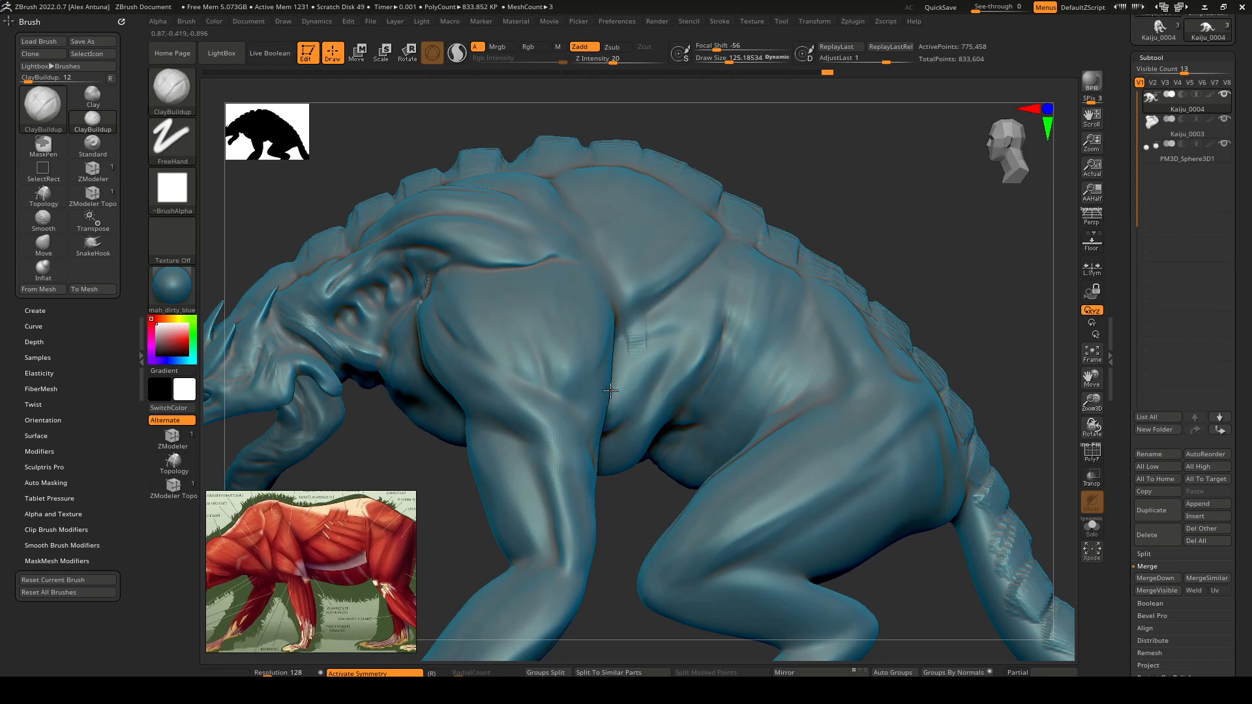
Step: Undo the test clay stroke on the ribcage, and carve a diagonal crease there with DamStandard at draw size about 89
left_click_drag(611, 390, 642, 411)
key("ctrl+z")
key("bracketleft")
key("bracketleft")
key("bracketleft")
key("b")
key("d")
key("s")
left_click_drag(617, 334, 680, 398)
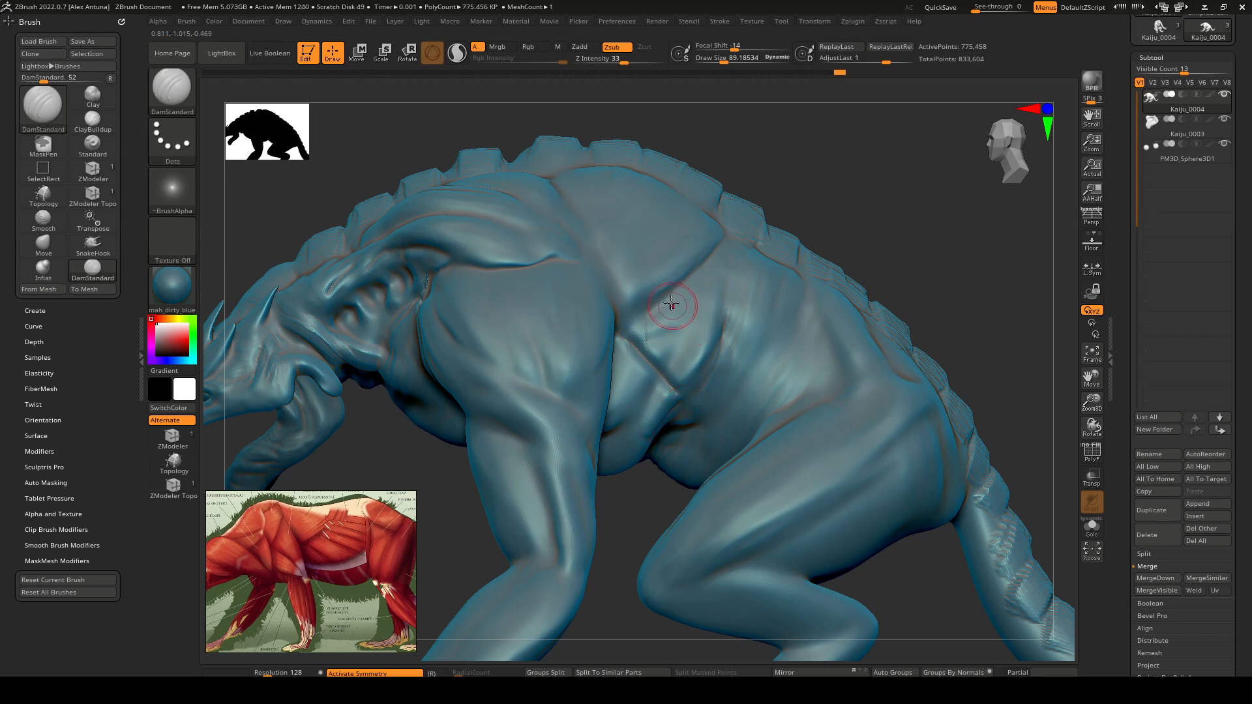
Step: Carve long diagonal creases across the ribcage and flank with DamStandard at draw size about 89 to separate the rib muscles
left_click_drag(660, 293, 776, 415)
left_click_drag(640, 337, 744, 442)
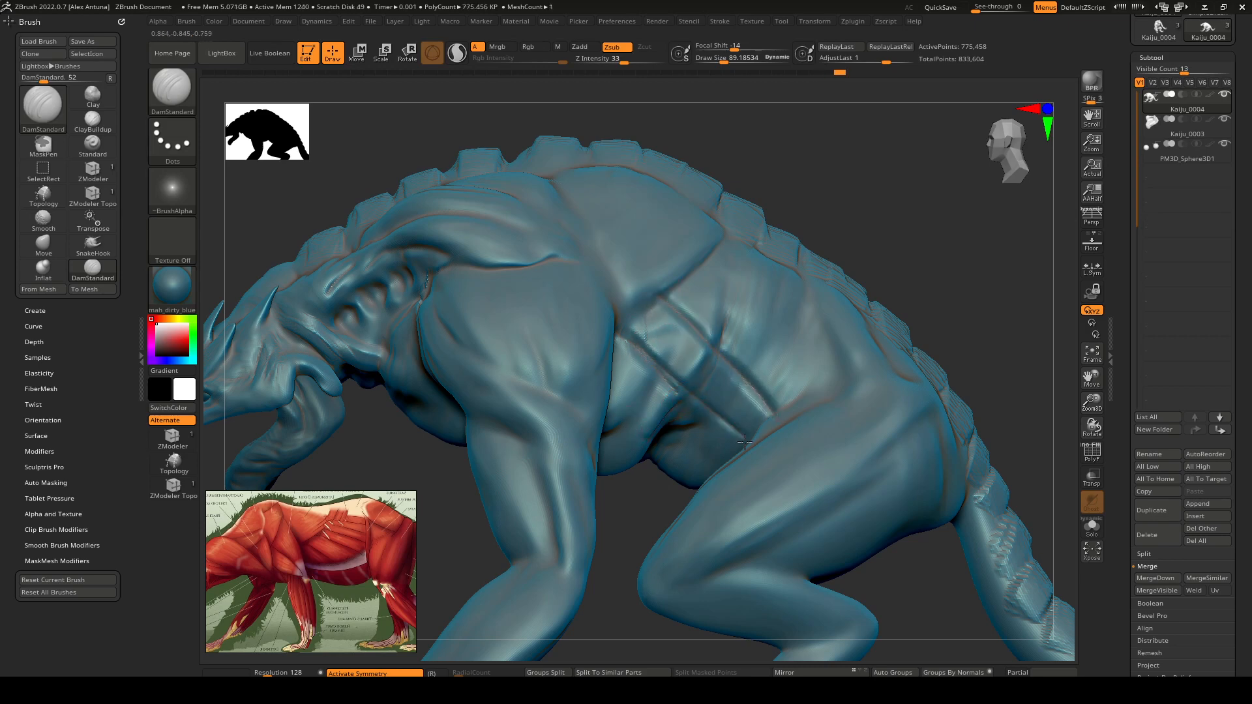
left_click_drag(661, 295, 776, 414)
left_click_drag(730, 319, 843, 380)
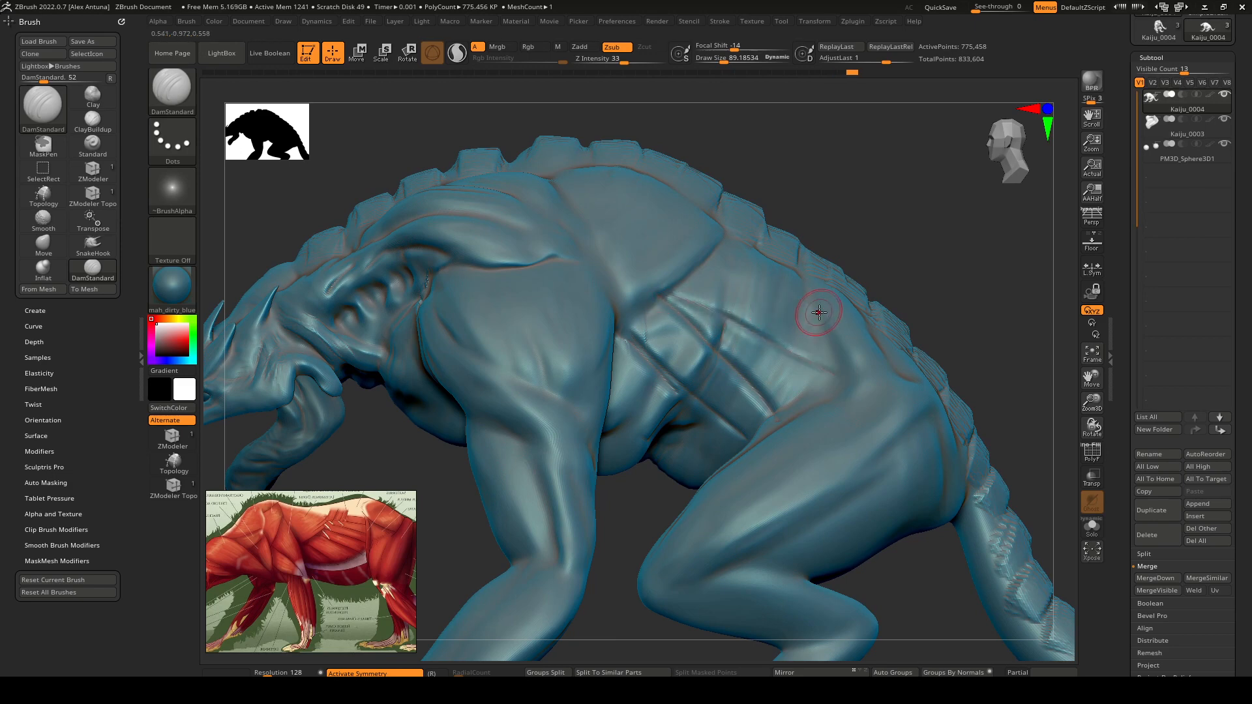
left_click_drag(814, 309, 761, 291)
Step: Carve short creases on the upper flank below the spine plates, and smooth the front end of the ribcage creases
right_click_drag(755, 304, 774, 298)
left_click_drag(743, 248, 728, 291)
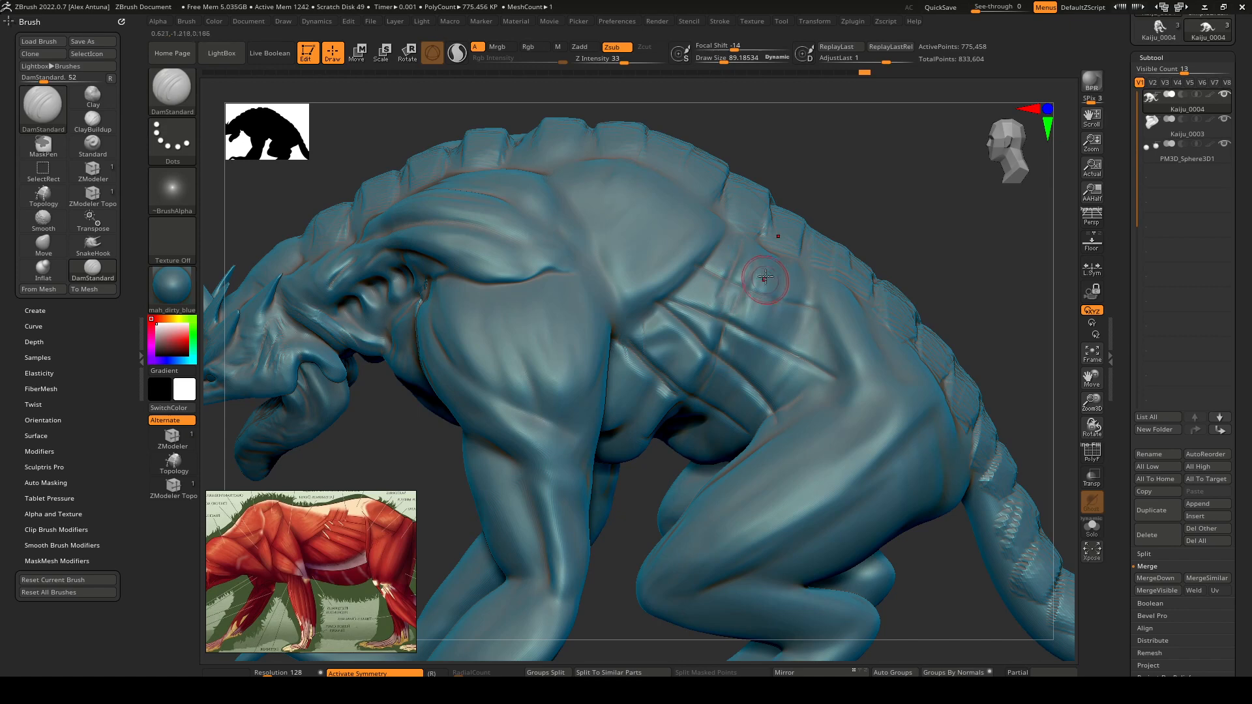
key("shift")
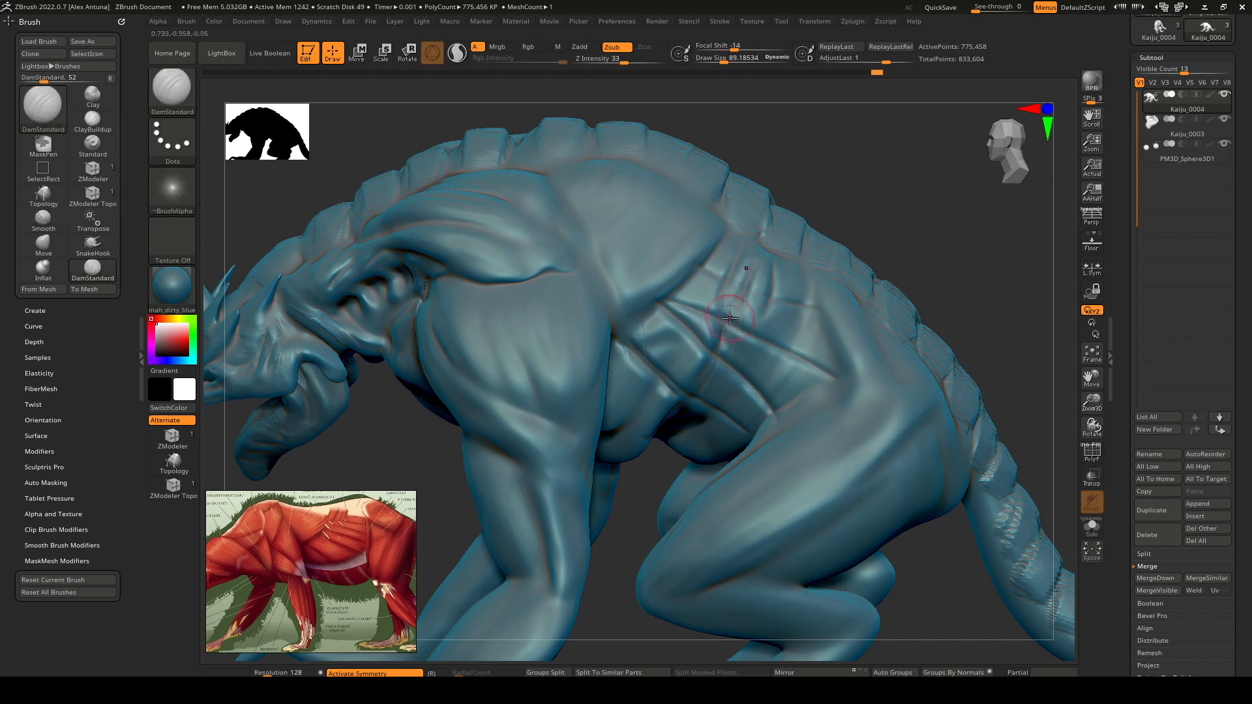
left_click_drag(775, 269, 737, 343)
right_click_drag(776, 325, 778, 308)
key("shift")
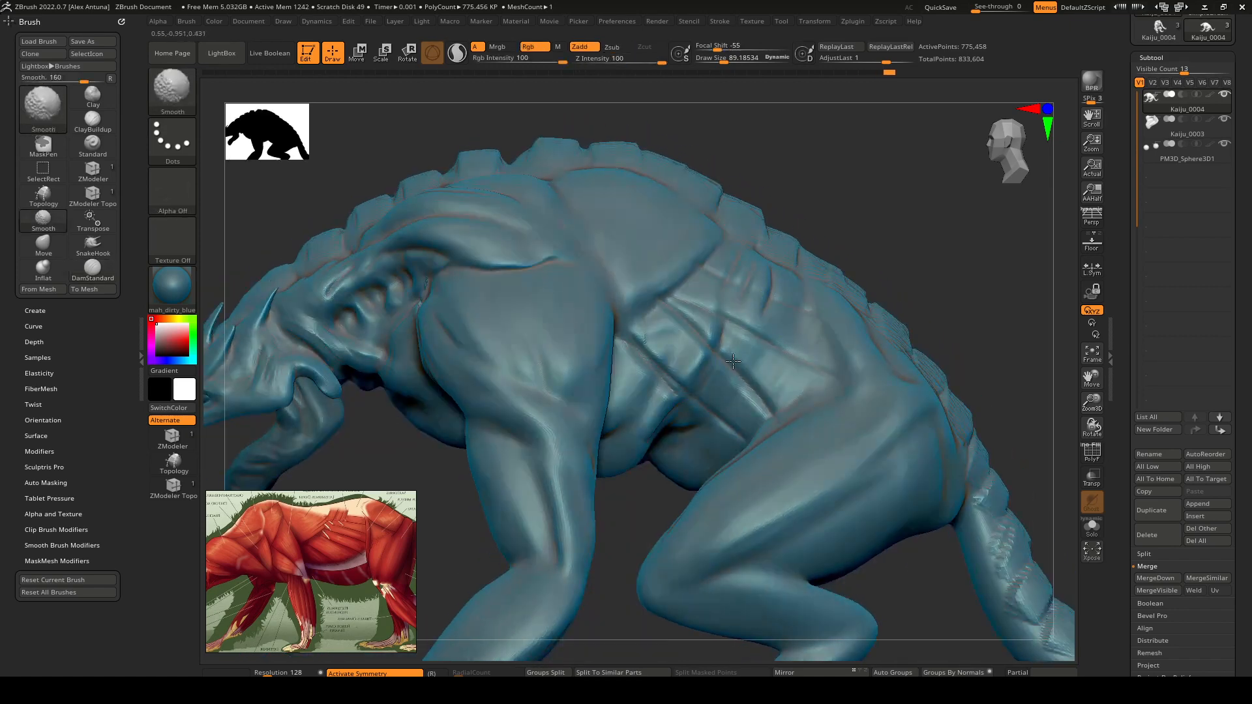
left_click_drag(655, 323, 648, 335, "shift")
Step: Carve a muscle crease along the thigh with DamStandard at draw size about 89
mouse_move(690, 335)
right_mouse_down("ctrl")
mouse_move(679, 385)
mouse_move(757, 392)
mouse_move(707, 391)
mouse_move(704, 365)
mouse_move(789, 402)
right_mouse_up("ctrl")
right_click_drag(754, 461, 740, 502)
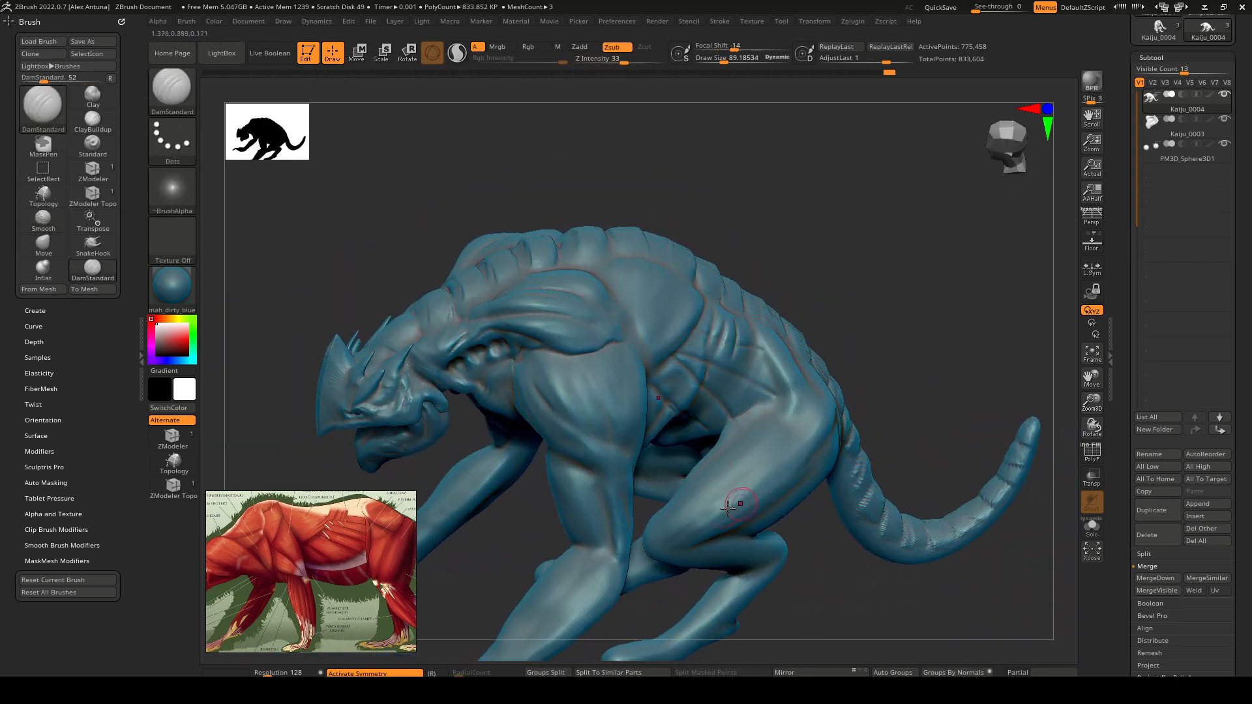
right_click_drag(774, 458, 768, 434)
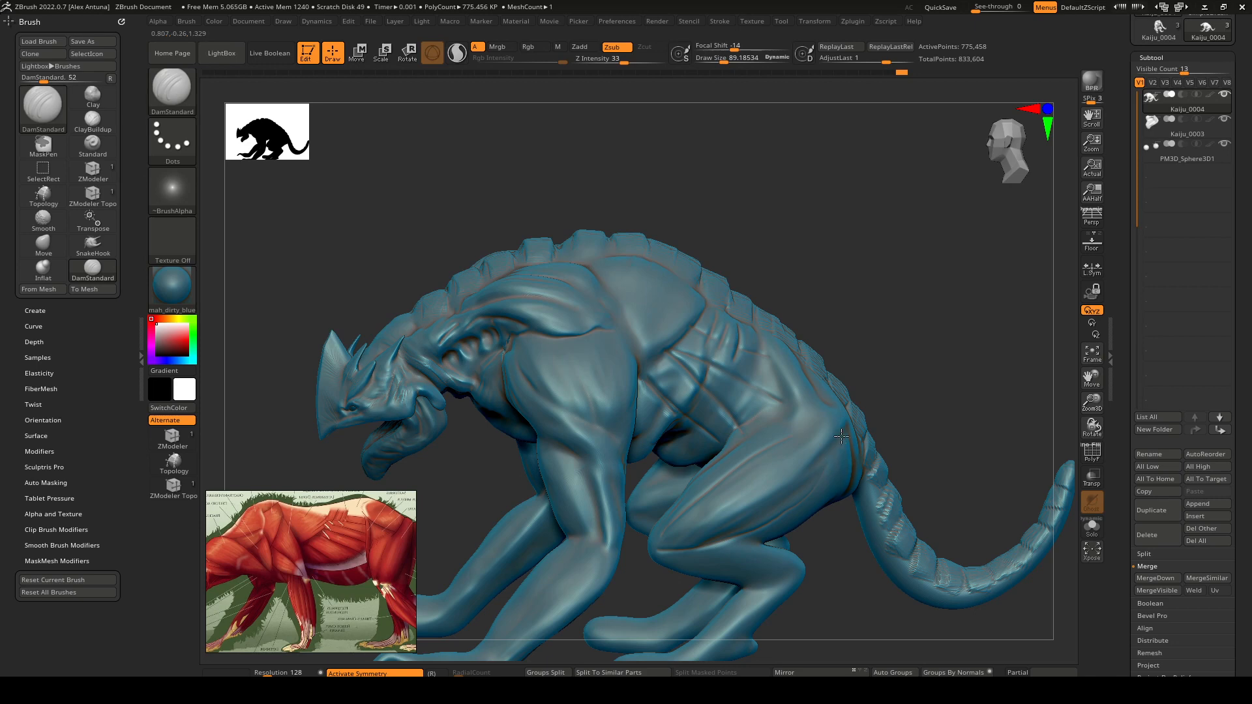
right_click_drag(767, 497, 776, 463)
left_click_drag(777, 464, 764, 481)
mouse_move(765, 482)
right_mouse_down()
mouse_move(750, 456)
mouse_move(727, 495)
right_mouse_up()
mouse_move(656, 481)
right_mouse_down("alt")
mouse_move(701, 471)
mouse_move(706, 446)
mouse_move(727, 450)
mouse_move(720, 458)
right_mouse_up("alt")
right_click_drag(668, 426, 610, 385)
Step: Carve a diagonal crease down the shoulder muscle of the front arm with DamStandard, and soften its lower end
key("shift")
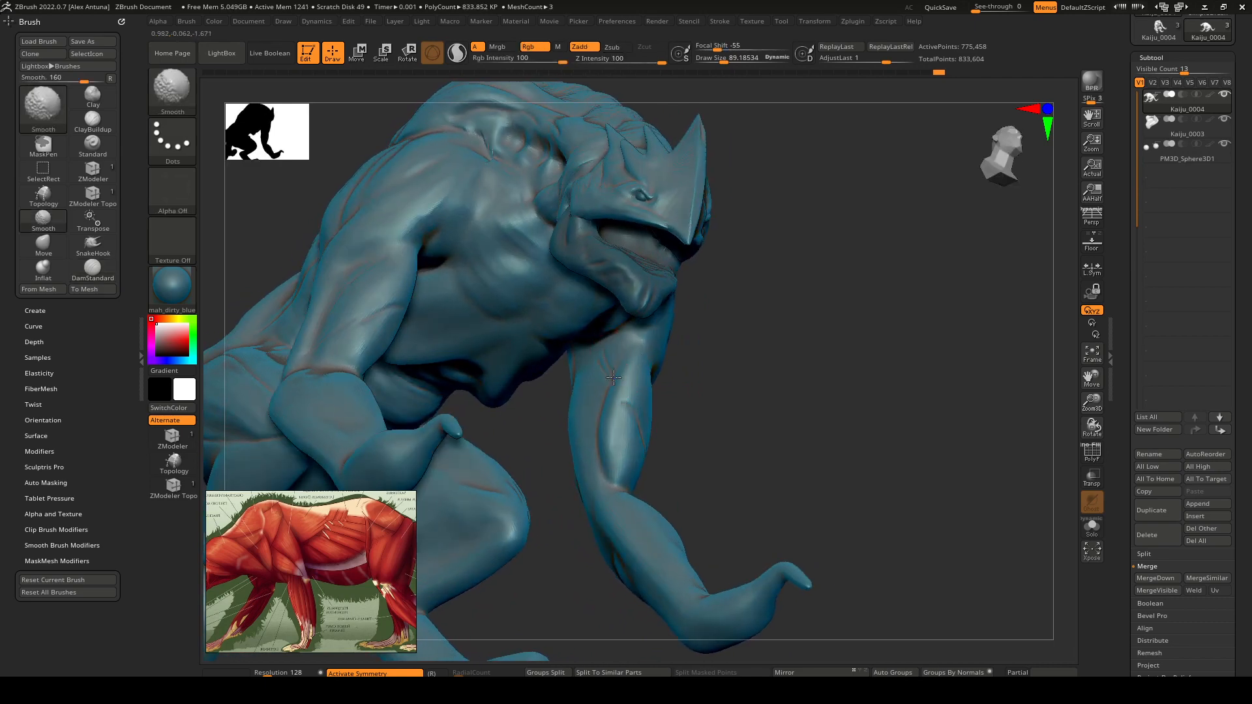
mouse_move(648, 469)
right_mouse_down()
mouse_move(633, 423)
mouse_move(664, 385)
mouse_move(606, 292)
right_mouse_up()
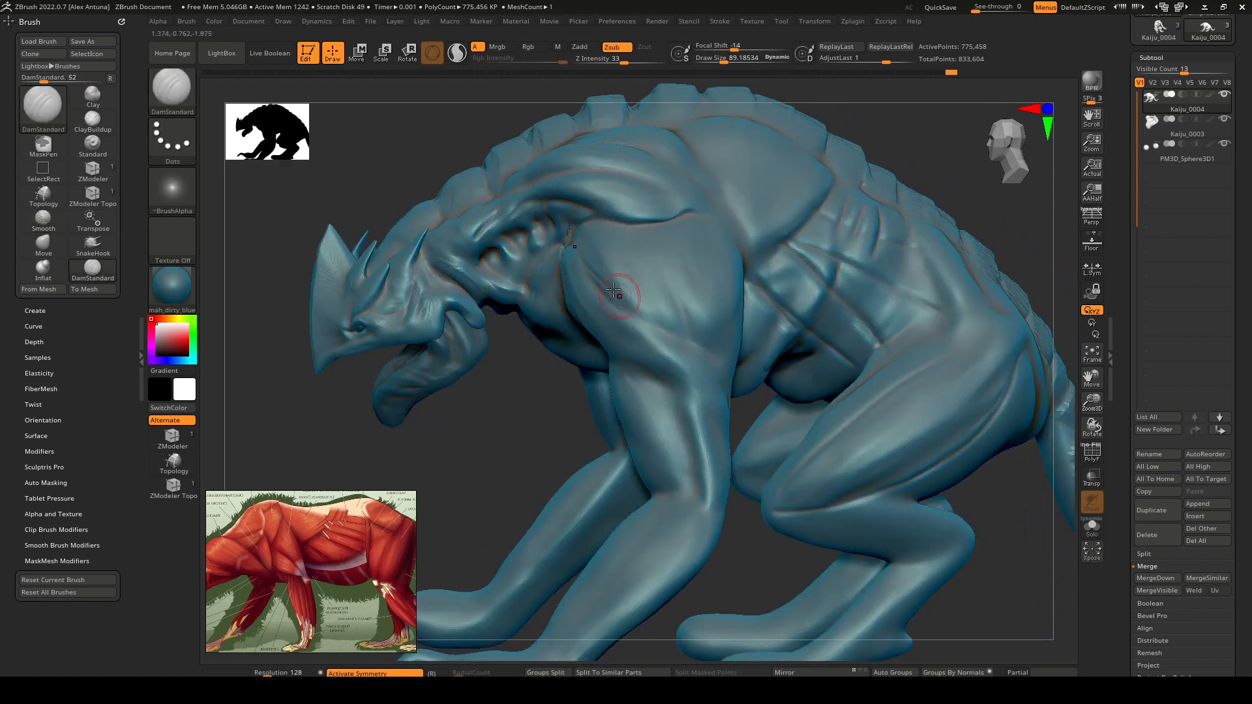
left_click_drag(613, 289, 677, 337)
key("shift")
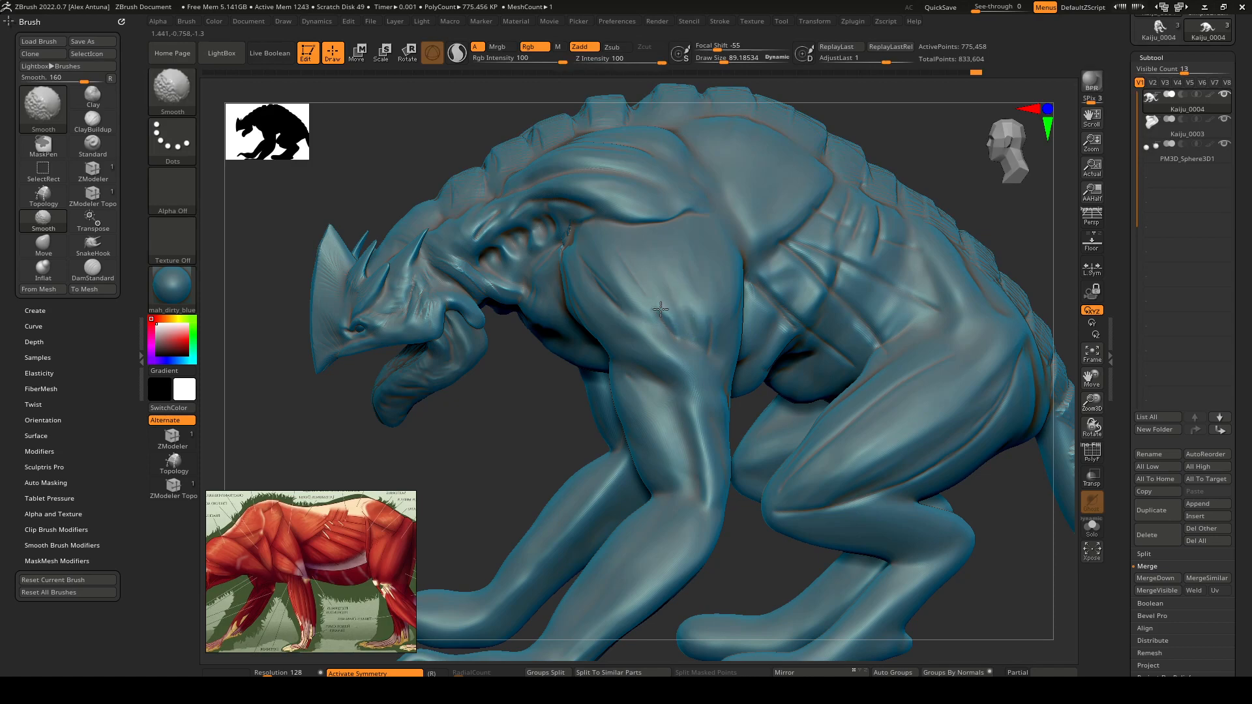
left_click_drag(709, 351, 710, 357, "shift")
Step: Paint a mask over the whole upper chest at draw size about 121
mouse_move(626, 386)
right_mouse_down()
mouse_move(709, 391)
mouse_move(725, 323)
right_mouse_up()
mouse_move(646, 365)
right_mouse_down("ctrl")
mouse_move(649, 418)
mouse_move(677, 381)
mouse_move(680, 325)
mouse_move(649, 352)
mouse_move(613, 340)
right_mouse_up("ctrl")
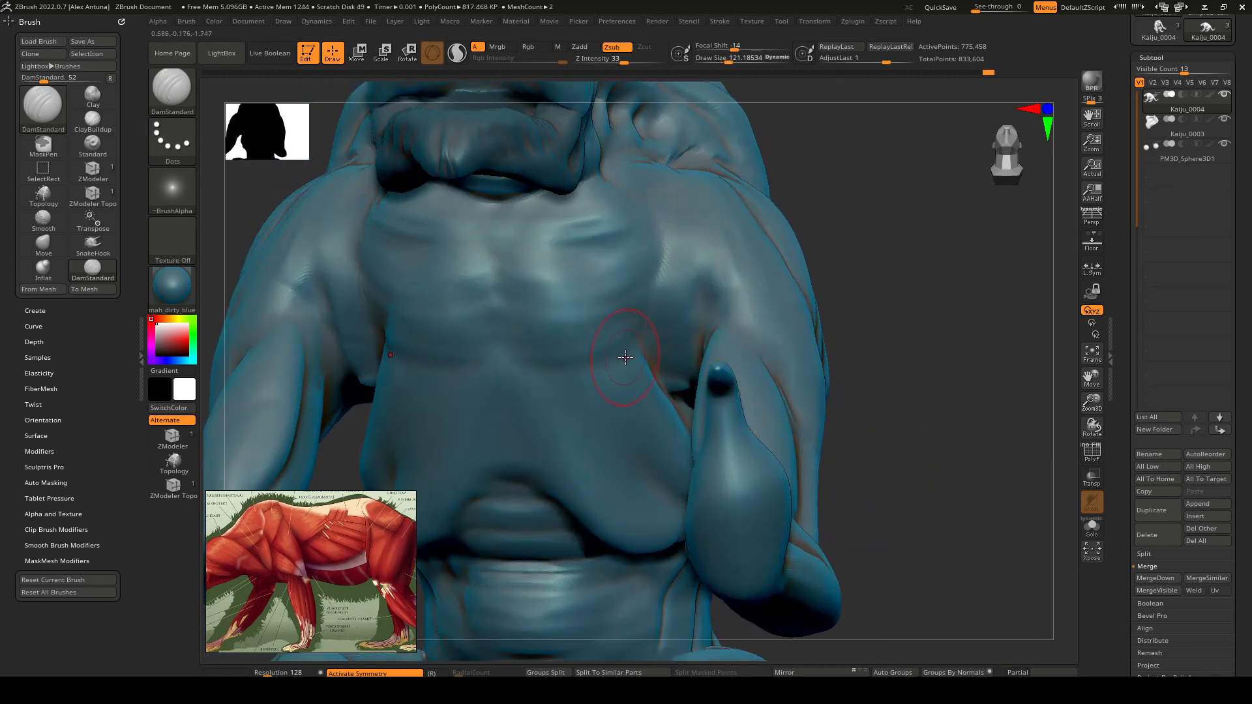
mouse_move(613, 377)
left_mouse_down("ctrl")
mouse_move(581, 400)
mouse_move(651, 346)
mouse_move(657, 326)
mouse_move(590, 343)
mouse_move(571, 307)
mouse_move(559, 341)
left_mouse_up("ctrl")
mouse_move(559, 341)
right_mouse_down()
mouse_move(698, 330)
mouse_move(643, 340)
mouse_move(637, 355)
mouse_move(649, 343)
mouse_move(654, 354)
right_mouse_up()
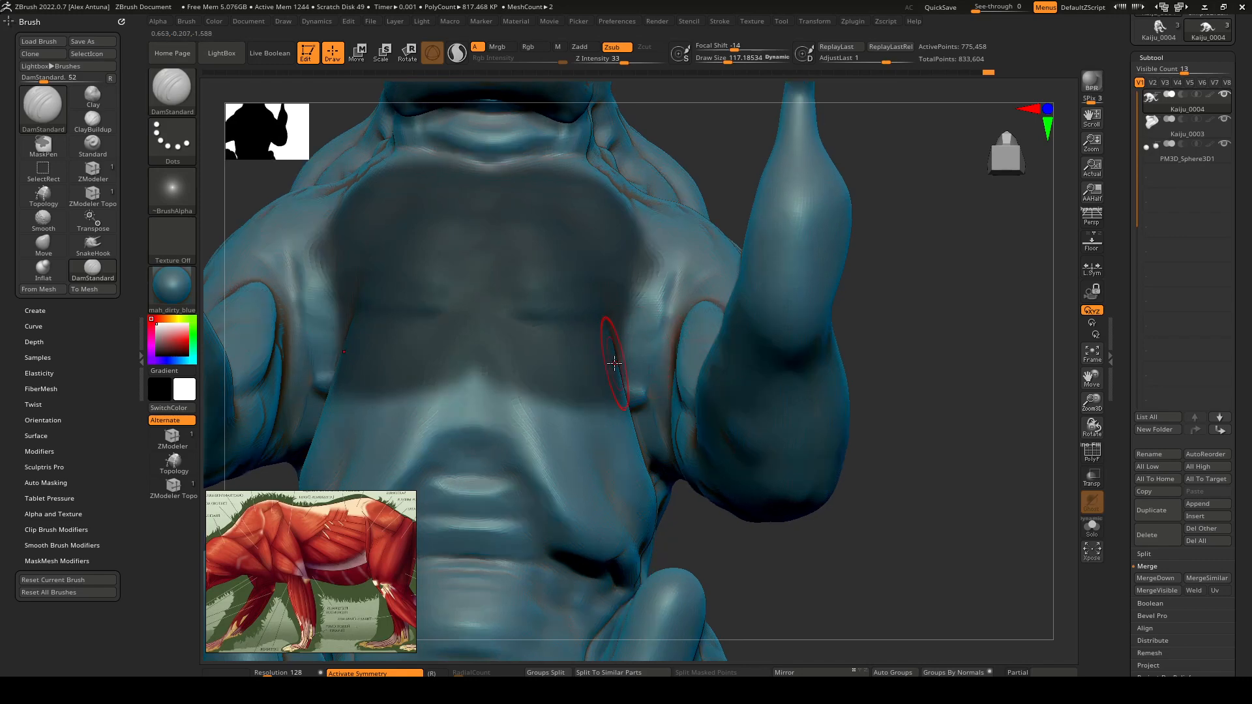
Step: Step down two subdivision levels and invert the mask so that only the chest stays editable
key("shift+d")
key("shift+d")
right_click_drag(617, 355, 611, 372)
mouse_move(617, 365)
left_mouse_down("shift")
mouse_move(623, 383)
mouse_move(610, 354)
mouse_move(621, 370)
mouse_move(621, 207)
left_mouse_up("shift")
left_click(853, 193, "ctrl")
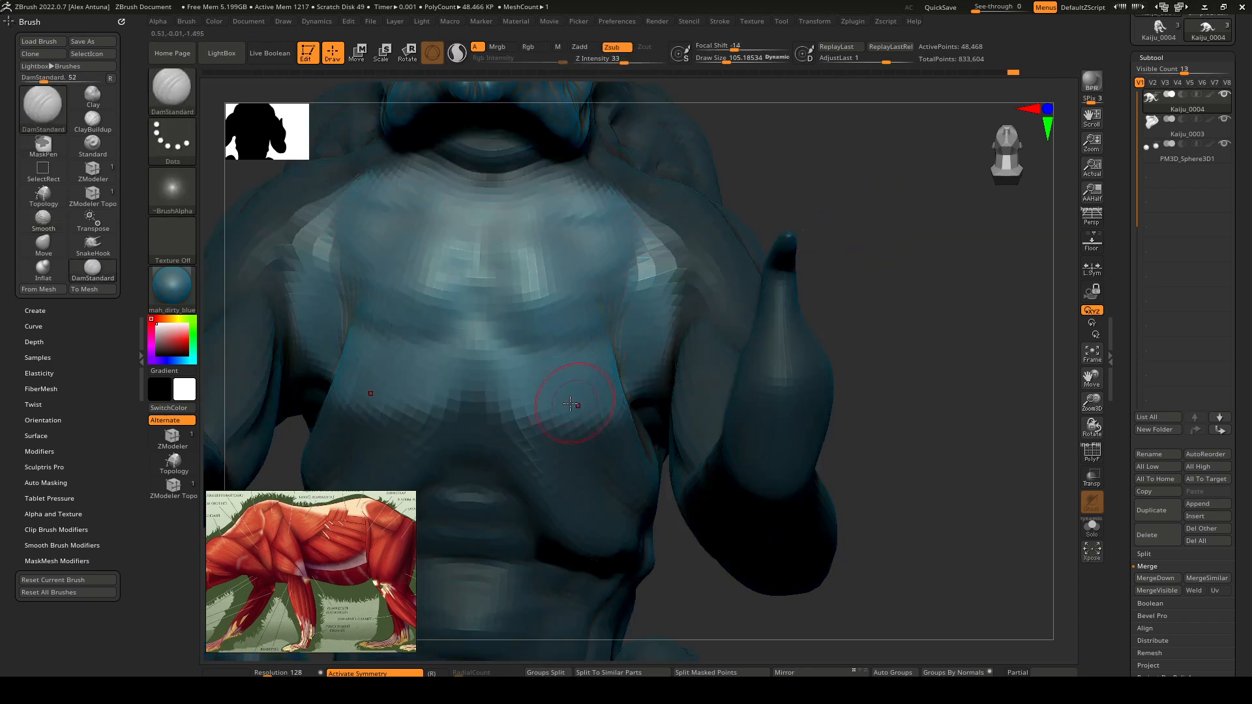
Step: Smooth the exposed chest at the lower subdivision level to flatten its old muscle forms
key("shift")
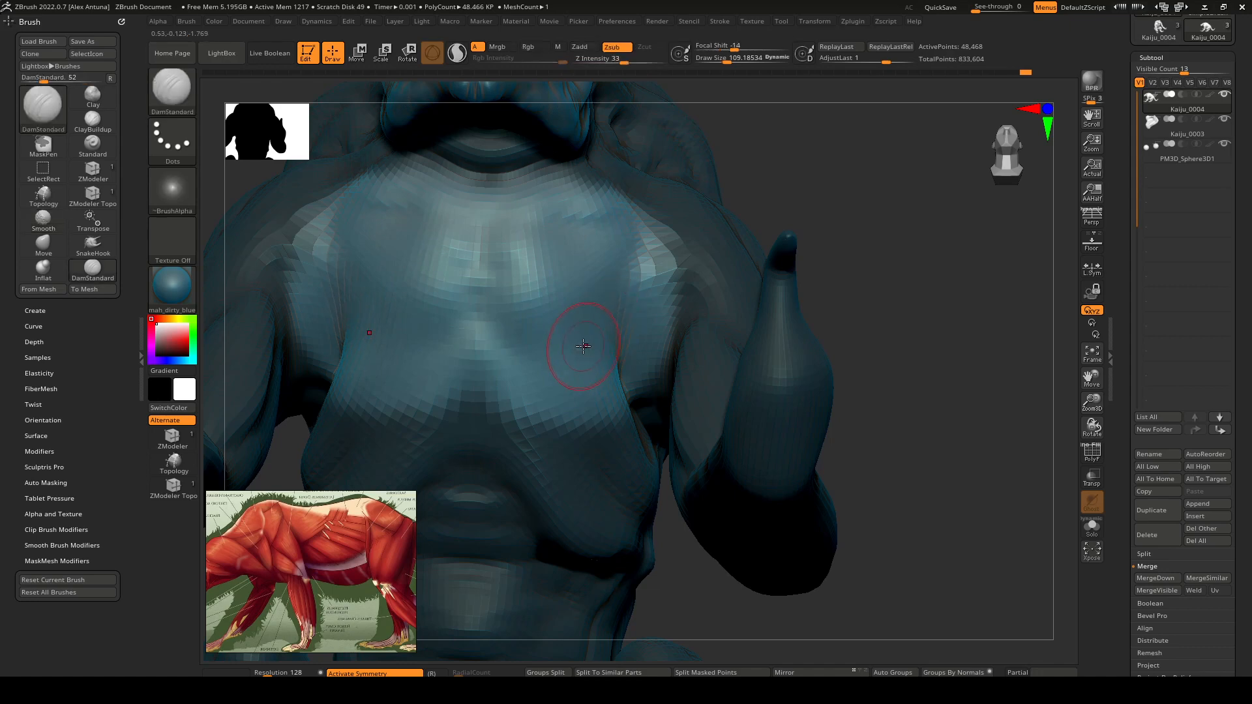
right_click_drag(586, 338, 587, 358)
mouse_move(621, 334)
left_mouse_down("shift")
mouse_move(617, 355)
mouse_move(649, 251)
mouse_move(550, 324)
left_mouse_up("shift")
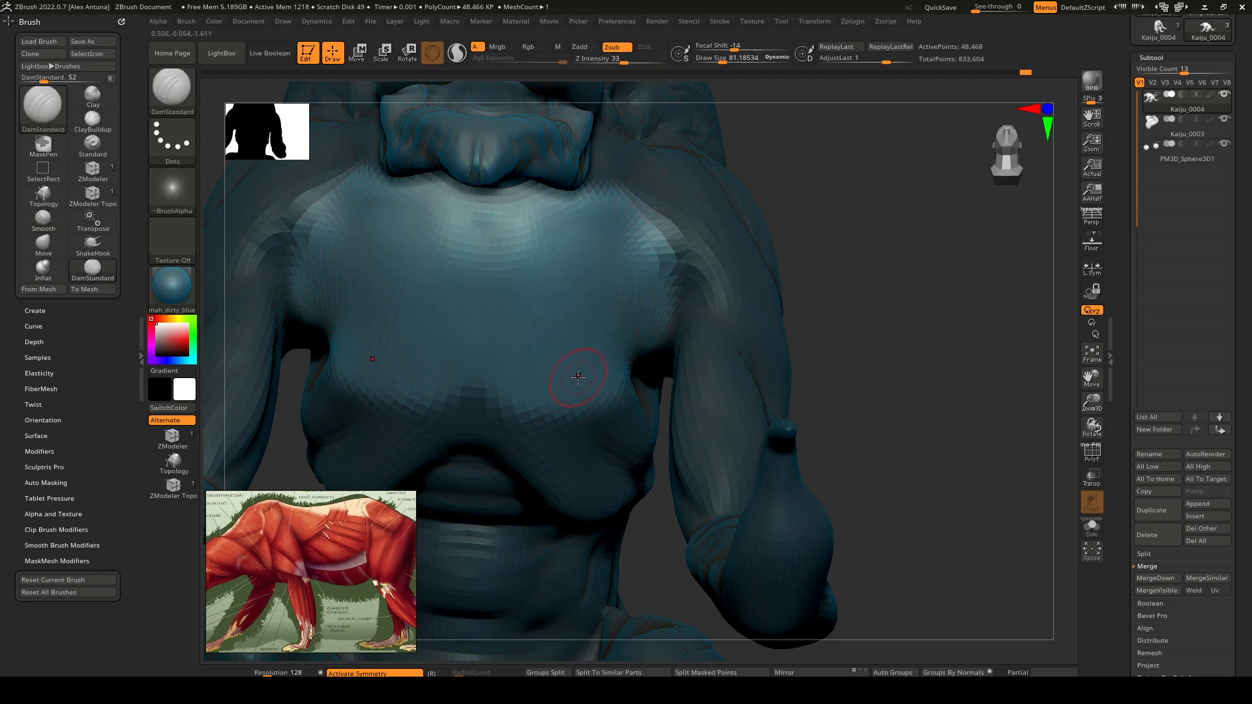
Step: Return to the highest subdivision level and build curved pectoral fibres from the sternum to the armpit with ClayBuildup at draw size about 105
key("b")
key("c")
key("b")
key("d")
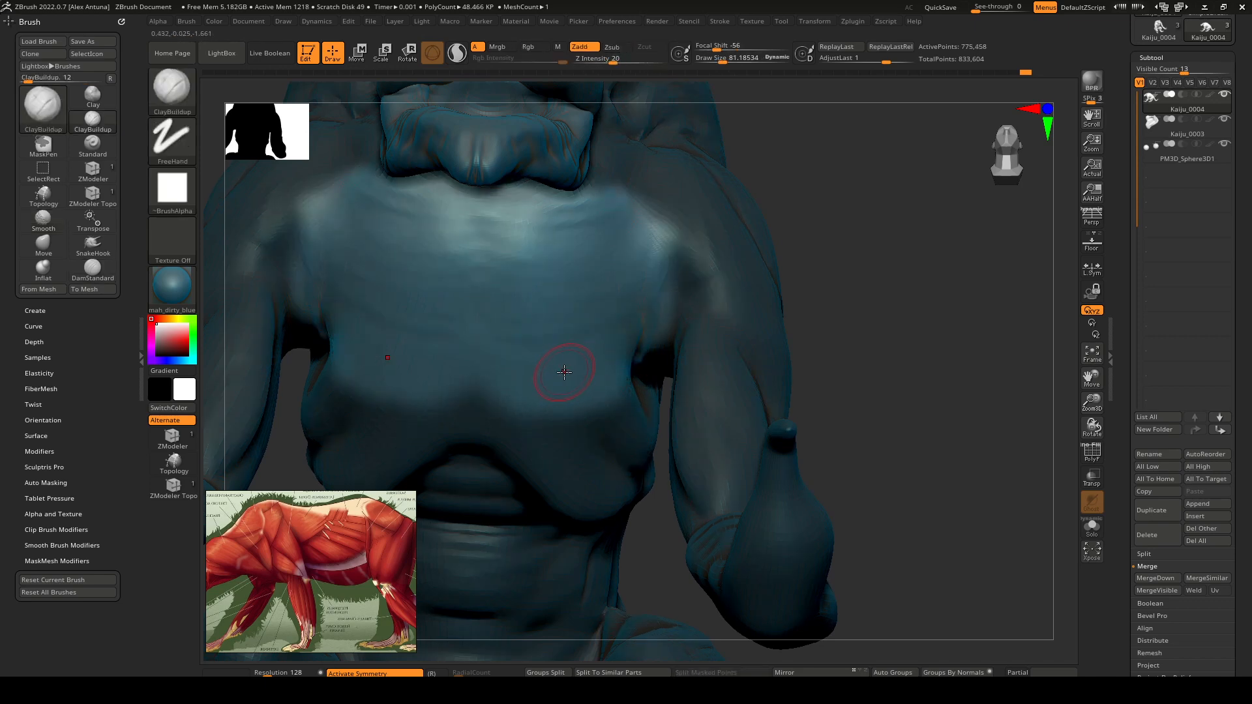
key("shift")
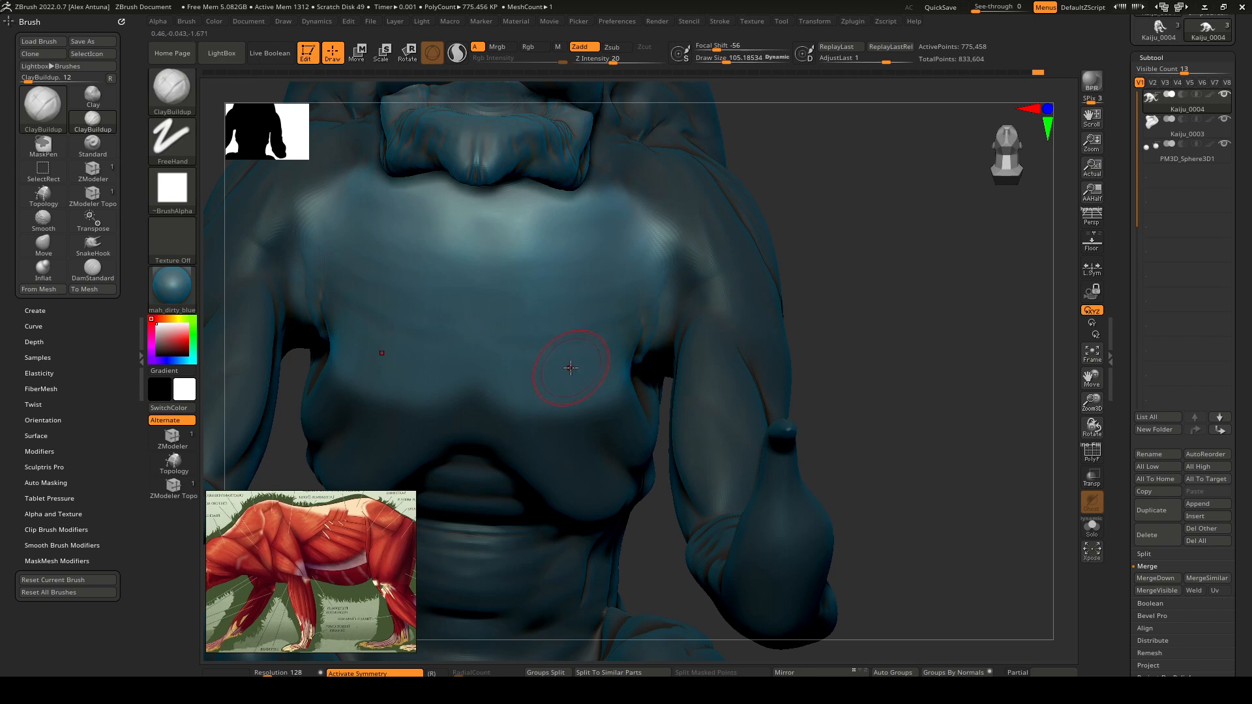
mouse_move(571, 367)
right_mouse_down()
mouse_move(587, 349)
mouse_move(569, 339)
right_mouse_up()
left_click_drag(504, 390, 672, 350)
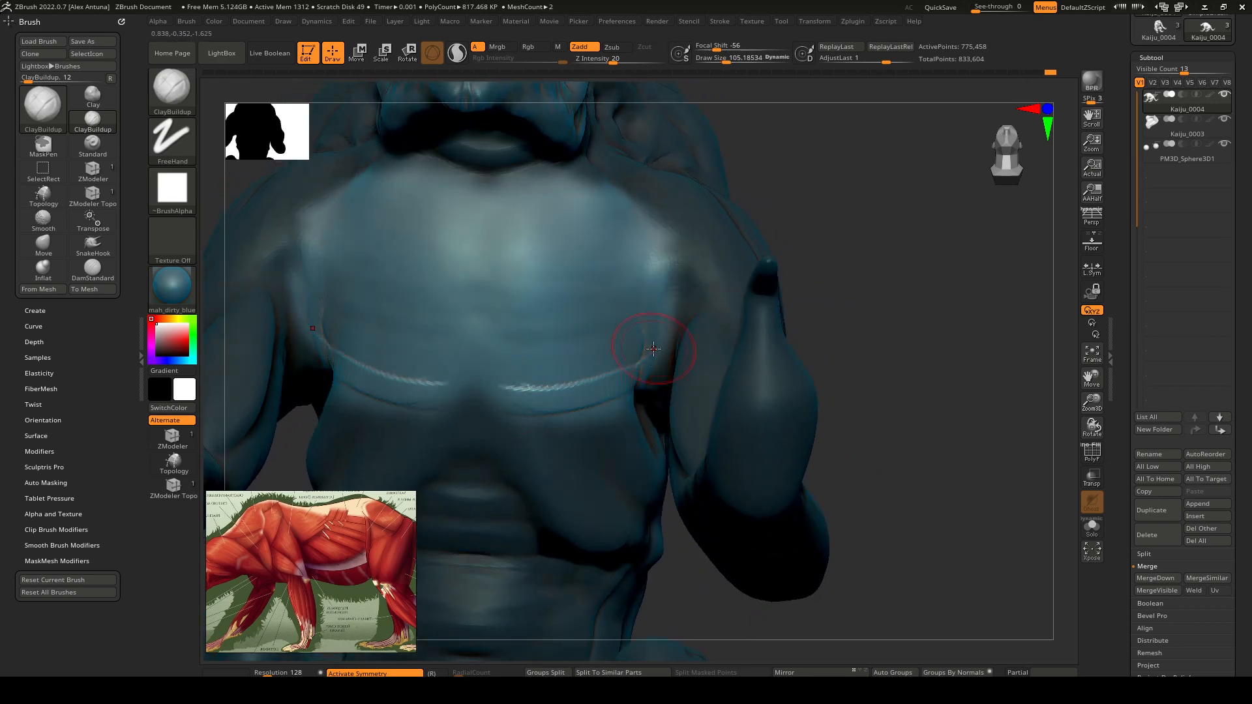
left_click_drag(512, 394, 641, 342)
left_click_drag(499, 367, 646, 334)
left_click_drag(490, 349, 652, 328)
left_click_drag(499, 328, 664, 314)
left_click_drag(456, 341, 649, 316)
left_click_drag(483, 302, 643, 293)
left_click_drag(499, 288, 647, 292)
mouse_move(488, 266)
left_mouse_down()
mouse_move(582, 264)
mouse_move(649, 286)
left_mouse_up()
mouse_move(486, 240)
left_mouse_down()
mouse_move(621, 250)
mouse_move(655, 271)
left_mouse_up()
left_click_drag(487, 212, 654, 249)
left_click_drag(506, 191, 638, 225)
mouse_move(509, 171)
left_mouse_down()
mouse_move(612, 194)
mouse_move(627, 225)
left_mouse_up()
left_click_drag(512, 163, 615, 205)
Step: Layer more ClayBuildup fibre strokes across the chest from sternum to shoulder at draw size about 121
mouse_move(926, 391)
left_mouse_down()
mouse_move(841, 392)
mouse_move(926, 352)
mouse_move(868, 391)
left_mouse_up()
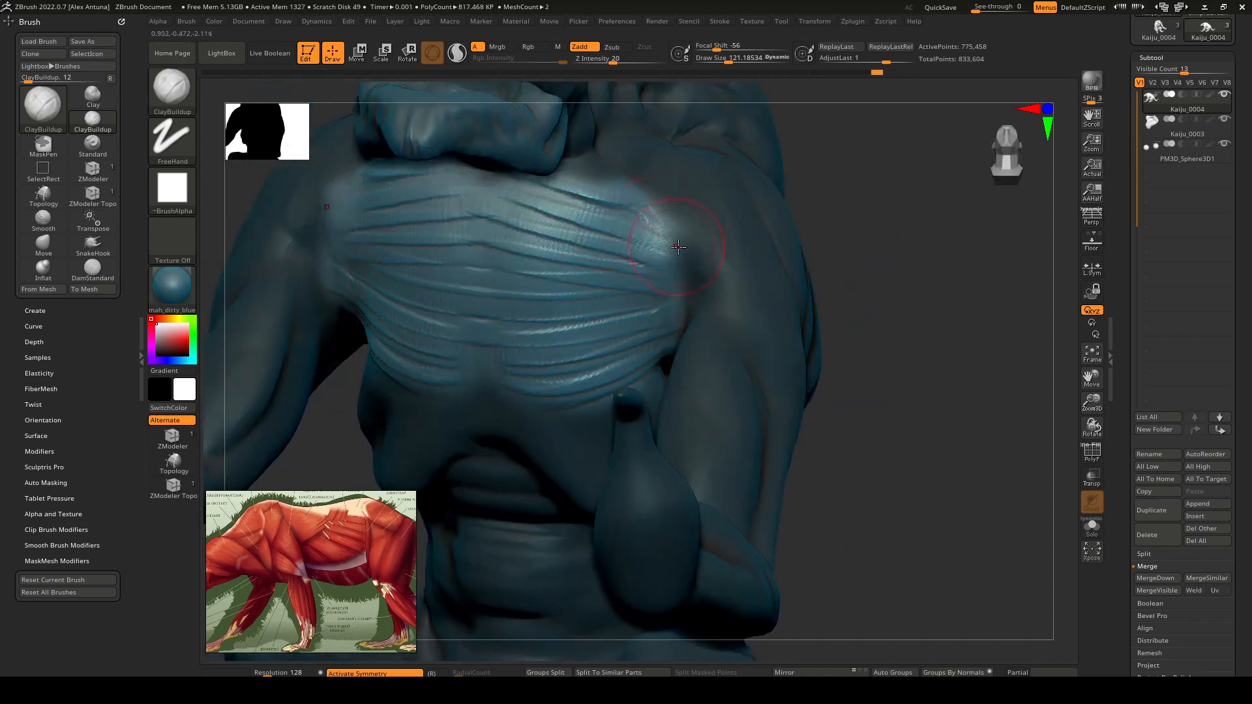
mouse_move(518, 184)
left_mouse_down()
mouse_move(643, 225)
mouse_move(675, 260)
left_mouse_up()
mouse_move(505, 205)
left_mouse_down()
mouse_move(682, 271)
mouse_move(679, 283)
left_mouse_up()
left_click_drag(499, 228, 660, 303)
left_click_drag(499, 261, 682, 315)
left_click_drag(497, 287, 675, 331)
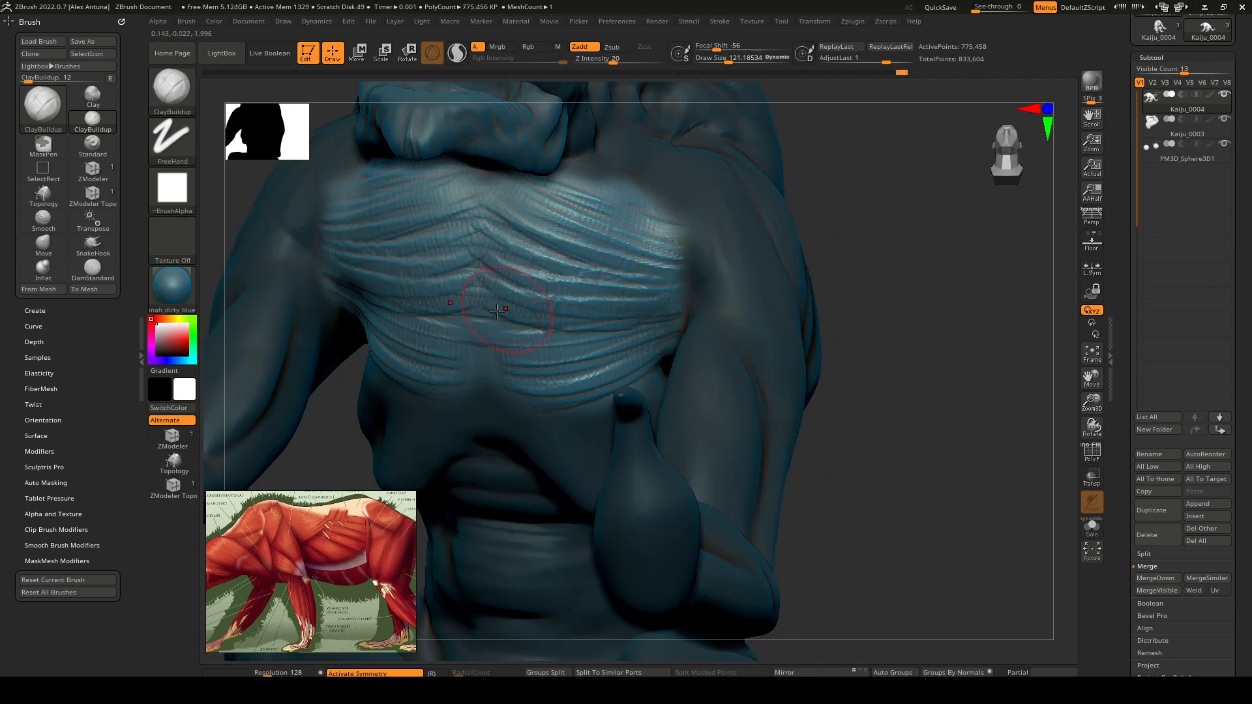
left_click_drag(497, 312, 673, 327)
left_click_drag(489, 346, 669, 320)
mouse_move(491, 378)
left_mouse_down()
mouse_move(664, 334)
mouse_move(618, 375)
left_mouse_up()
mouse_move(647, 352)
right_mouse_down()
mouse_move(657, 308)
mouse_move(677, 315)
right_mouse_up()
left_click_drag(538, 393, 642, 382)
Step: Smooth the pectoral fibre strokes and clear the mask from the body
mouse_move(642, 336)
left_mouse_down("shift")
mouse_move(631, 194)
mouse_move(568, 369)
mouse_move(482, 341)
left_mouse_up("shift")
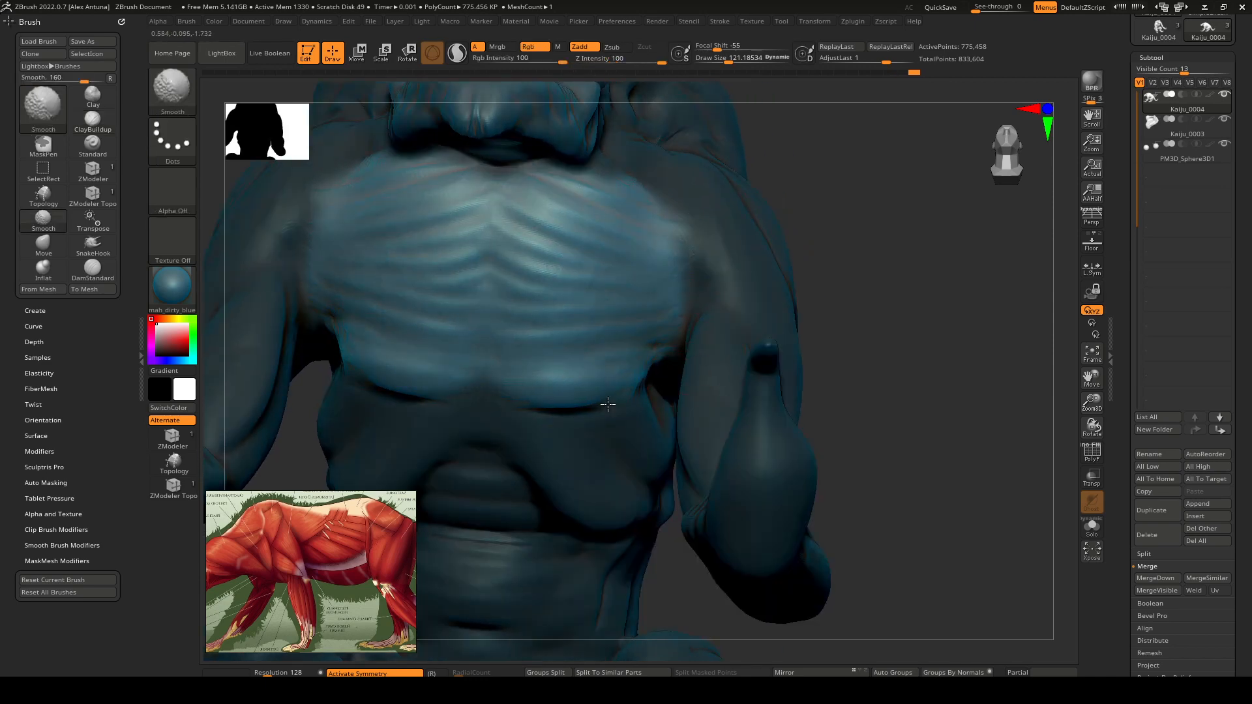
right_click_drag(608, 405, 726, 397)
left_click_drag(846, 349, 866, 363, "ctrl")
mouse_move(866, 363)
right_mouse_down()
mouse_move(833, 296)
mouse_move(730, 323)
mouse_move(767, 348)
mouse_move(816, 357)
mouse_move(779, 329)
mouse_move(821, 283)
mouse_move(553, 304)
right_mouse_up()
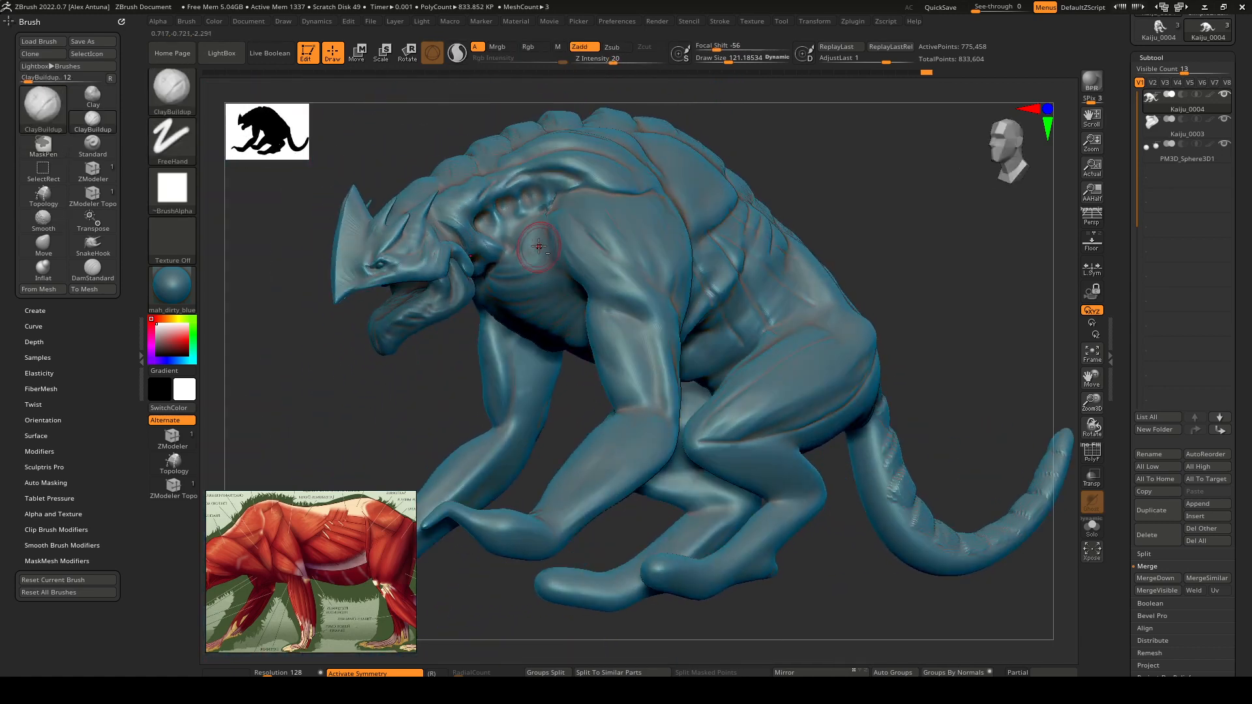
Step: Add clay ridges inside the three neck hollows with ClayBuildup at draw size about 33
mouse_move(538, 246)
right_mouse_down("ctrl")
mouse_move(582, 307)
mouse_move(624, 335)
right_mouse_up("ctrl")
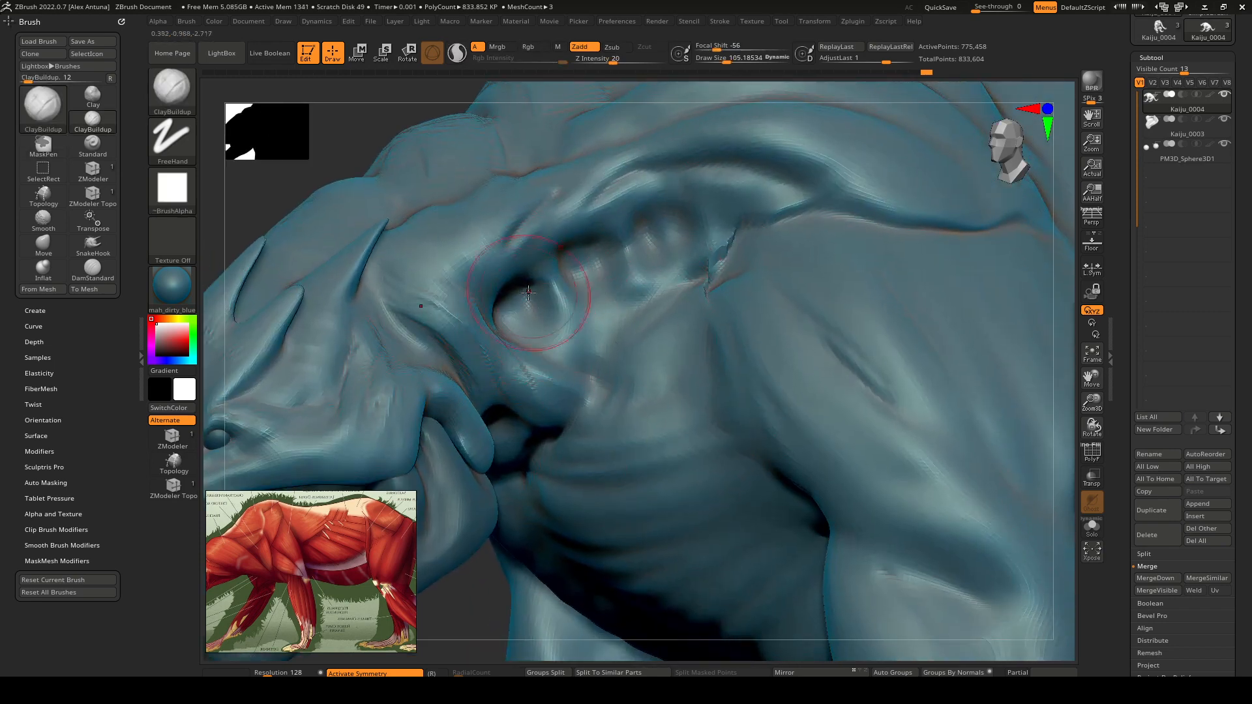
key("bracketleft")
key("bracketleft")
key("bracketleft")
key("bracketleft")
key("bracketleft")
key("bracketleft")
key("bracketleft")
right_click_drag(509, 297, 541, 307)
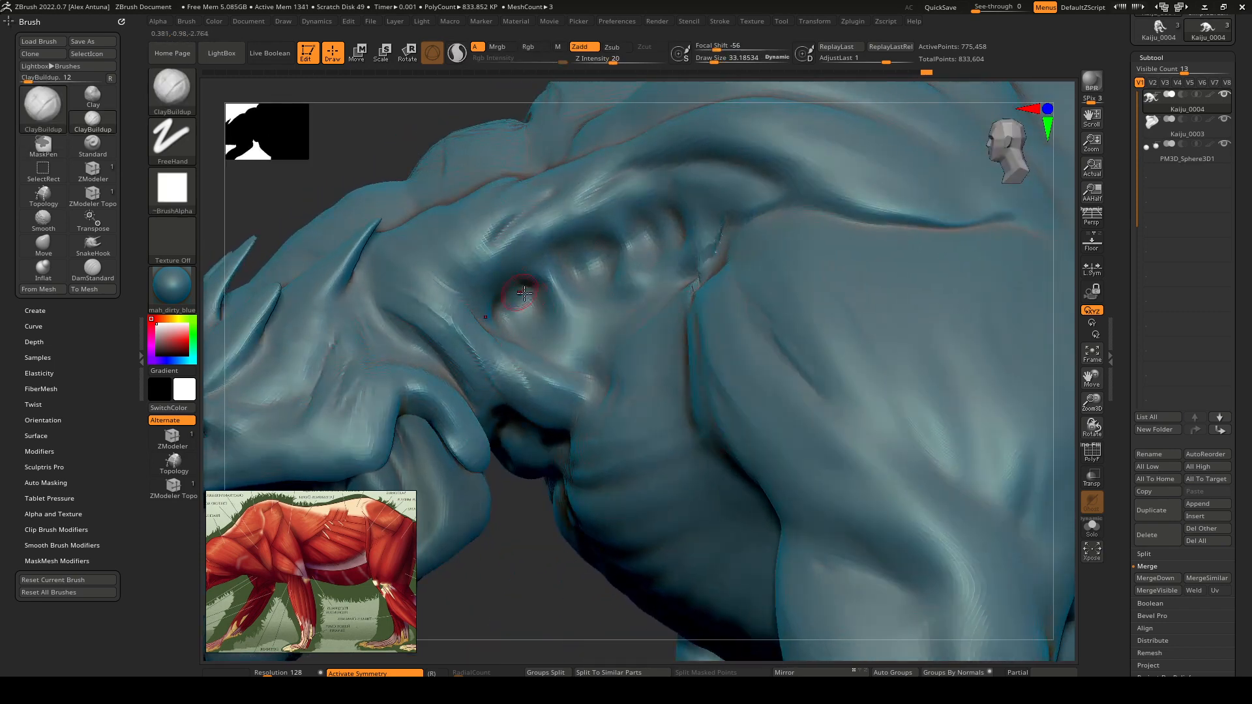
left_click_drag(540, 332, 527, 303)
mouse_move(590, 280)
left_mouse_down()
mouse_move(573, 268)
mouse_move(588, 263)
left_mouse_up()
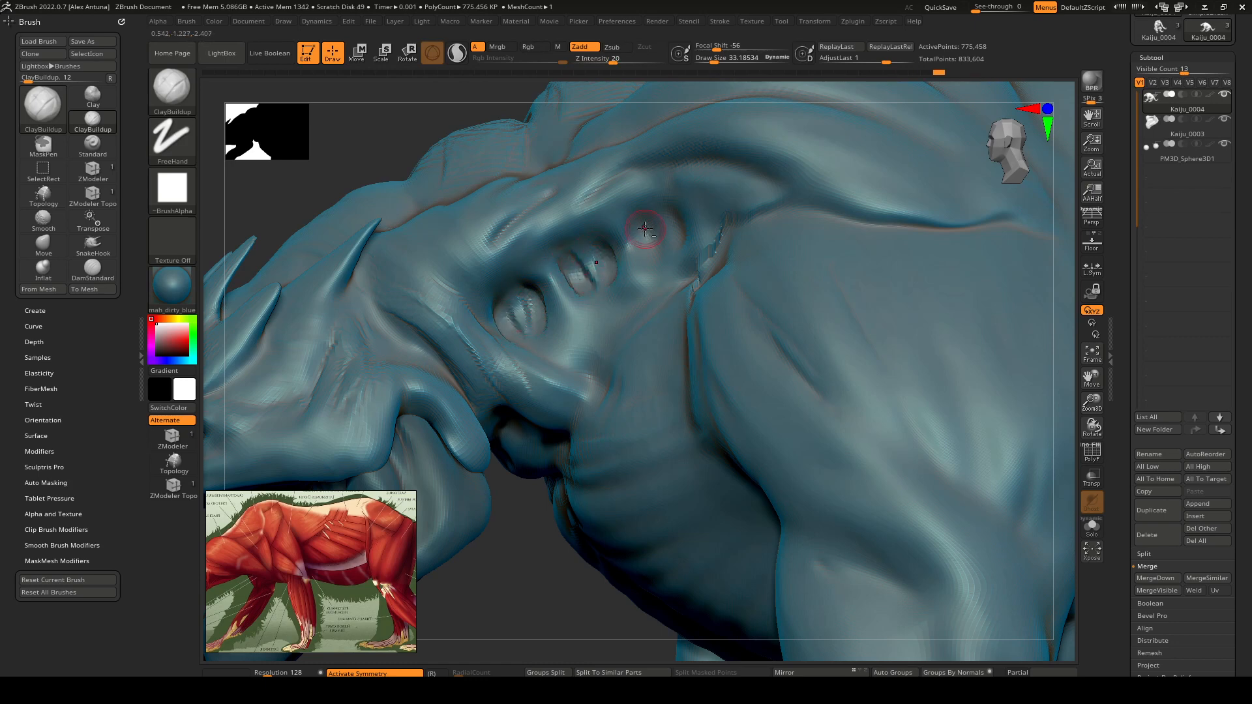
left_click_drag(645, 228, 648, 245)
Step: Smooth the clay ridges inside the neck hollows, and reduce the brush's draw size to about 29
right_click_drag(649, 246, 681, 225)
key("shift")
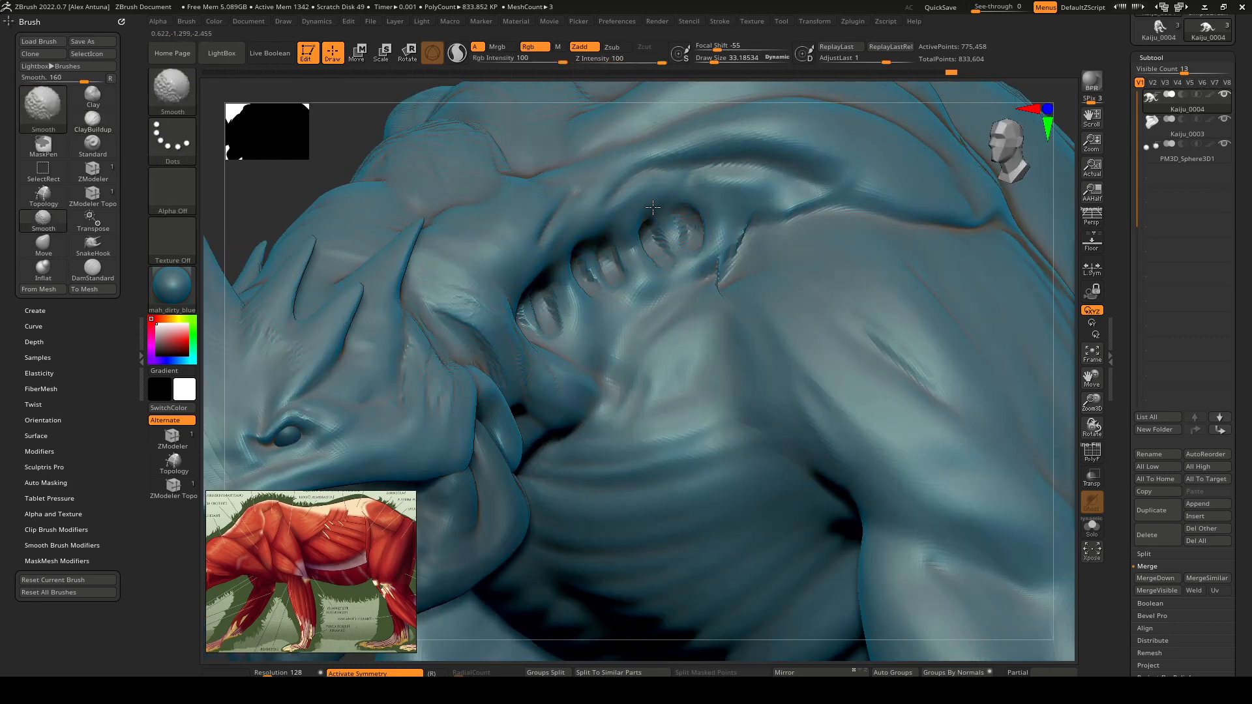
left_click_drag(647, 225, 540, 325, "shift")
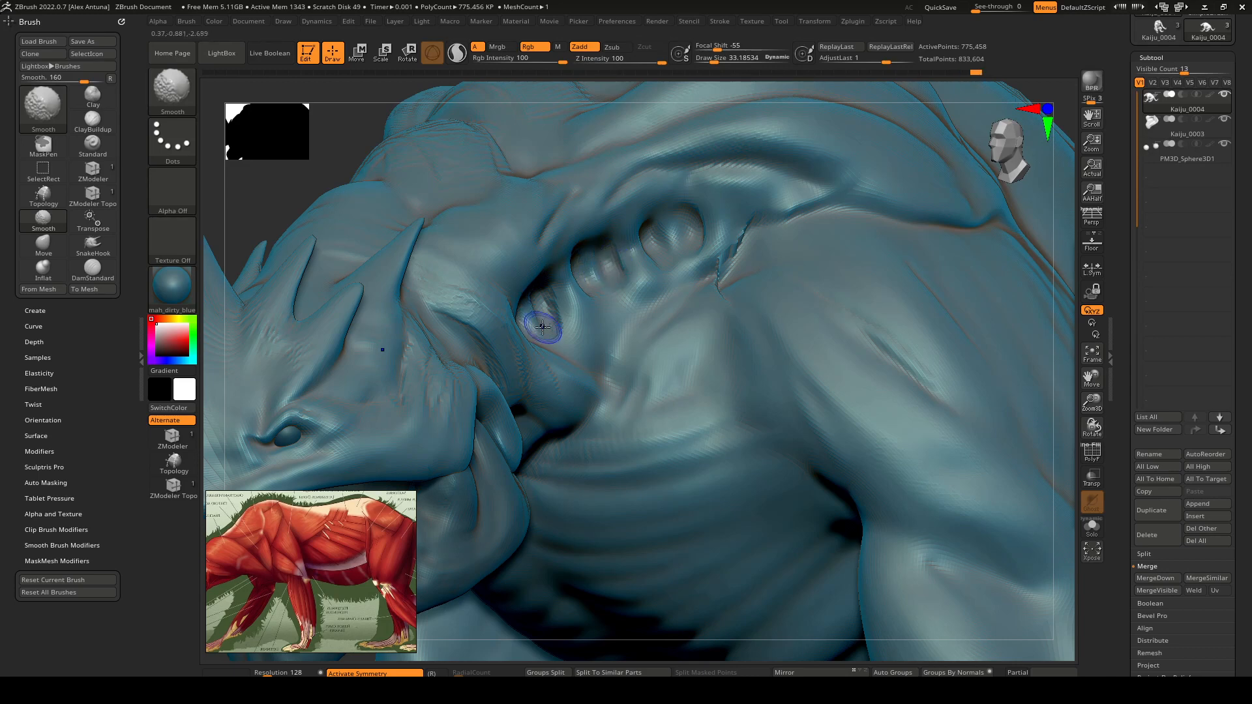
right_click_drag(540, 325, 551, 266)
key("bracketleft")
left_click_drag(573, 270, 577, 283)
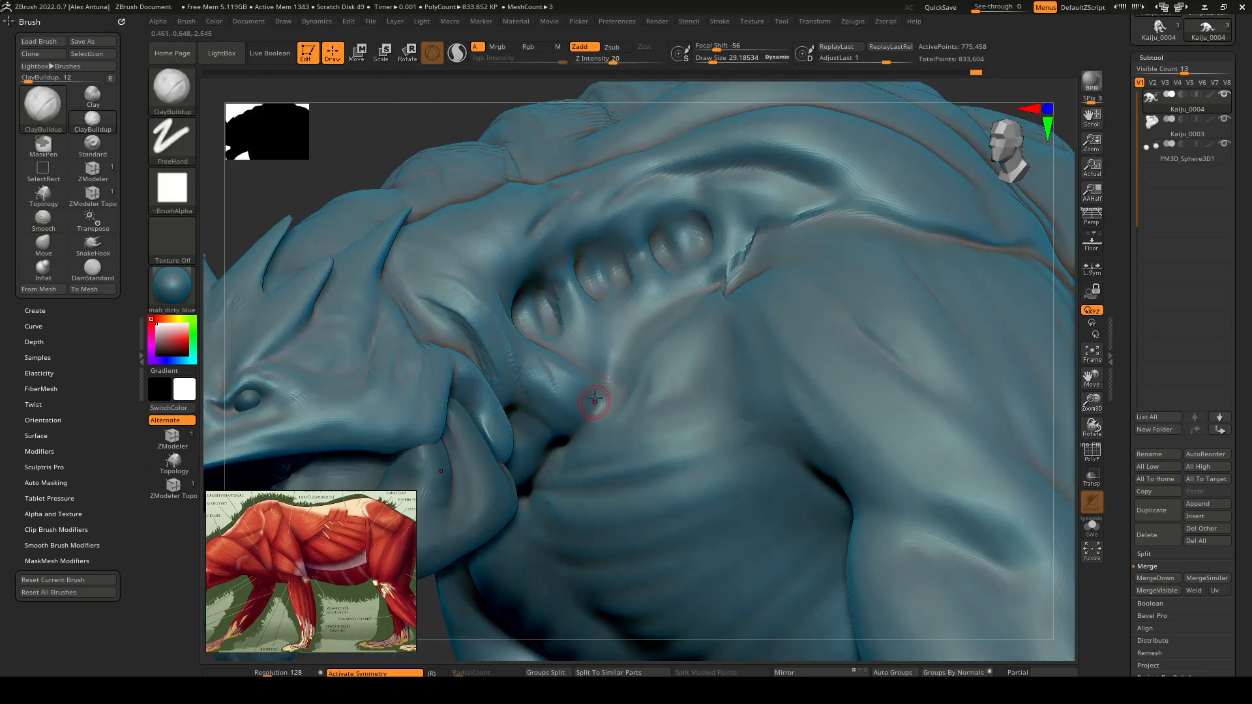
Step: Switch to the Standard brush and set its Gravity Strength to 50
key("b")
key("i")
key("n")
key("b")
key("s")
key("t")
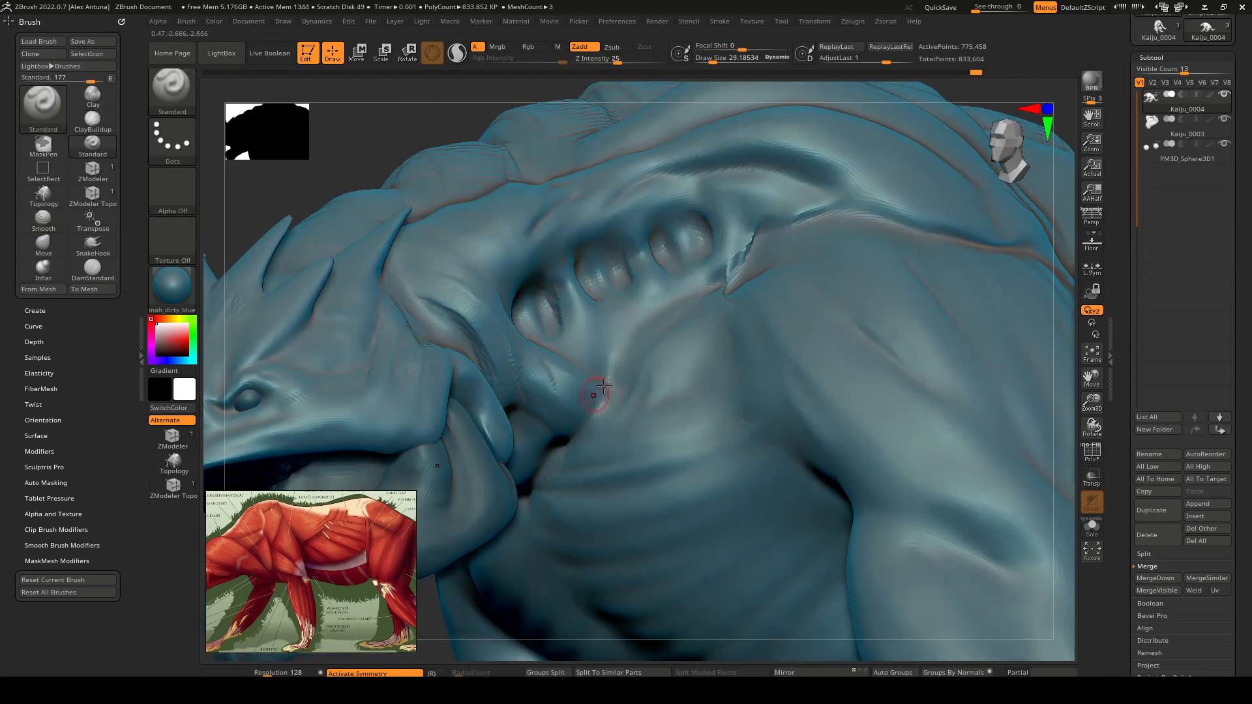
left_click_drag(586, 395, 611, 310)
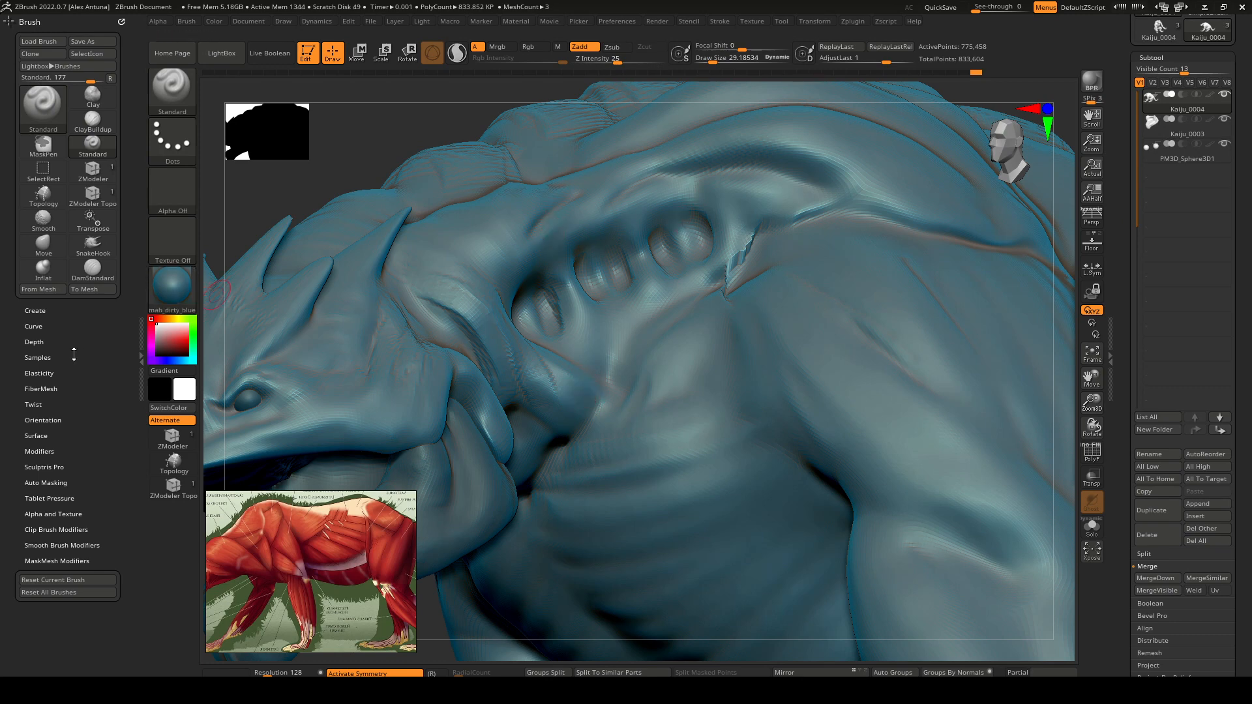
left_click(32, 343)
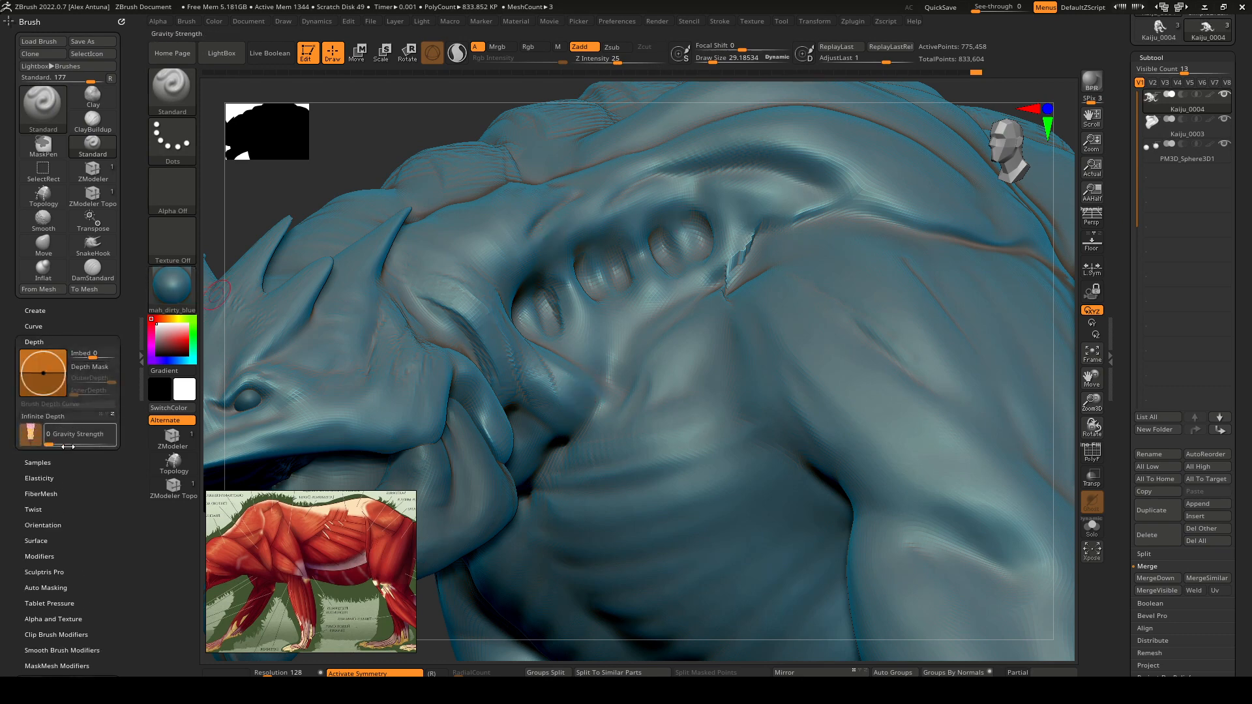
left_click_drag(67, 447, 80, 445)
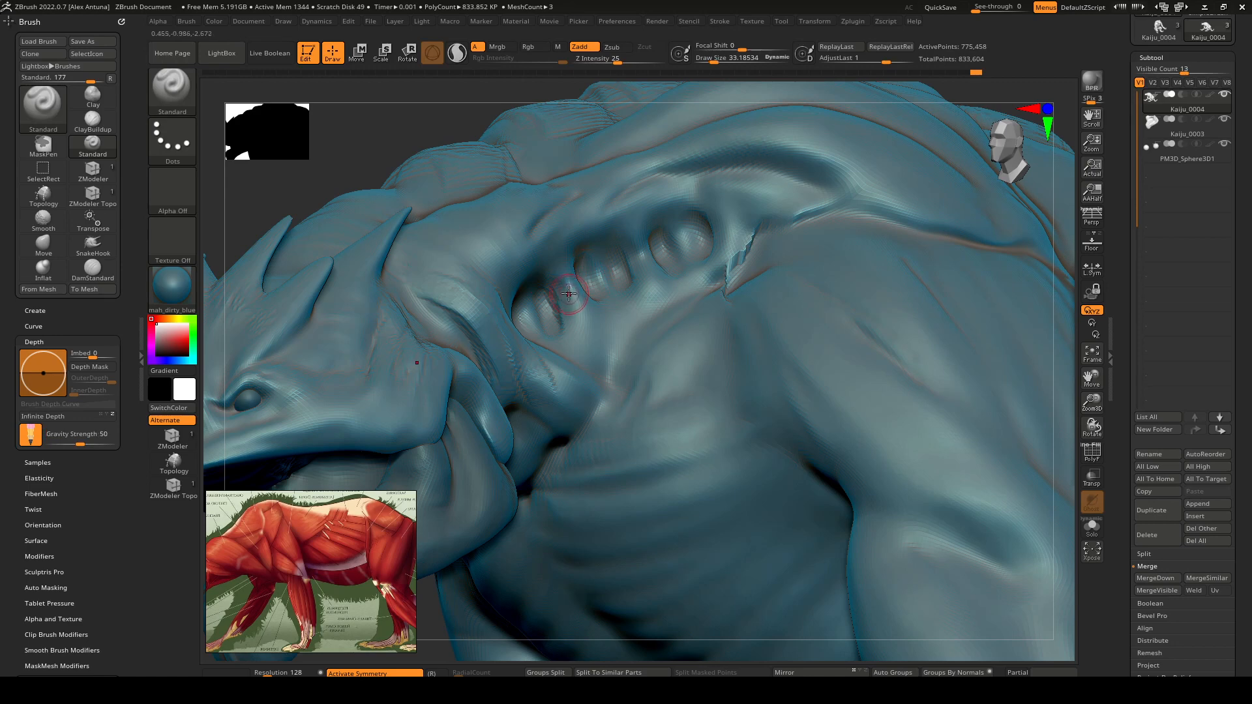
Step: Sculpt the folds around the three neck hollows with the Standard brush at draw size between about 33 and 41
left_click_drag(591, 227, 647, 207)
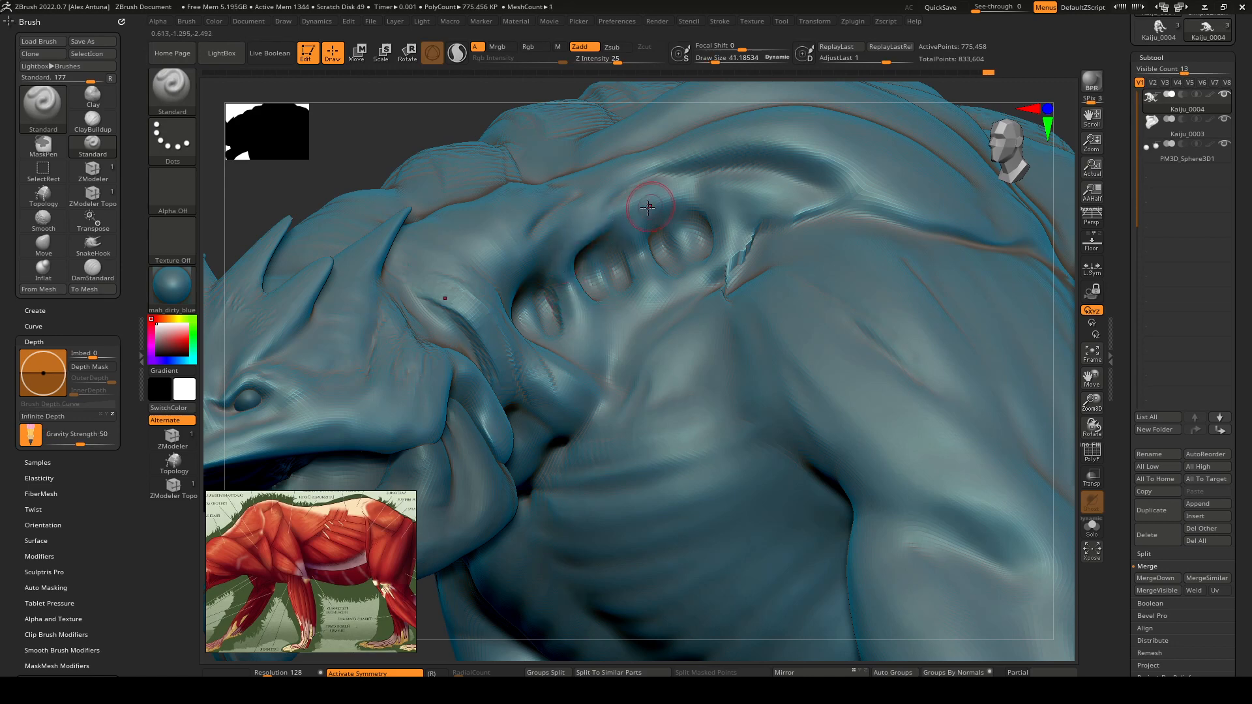
left_click_drag(645, 280, 667, 204)
left_click_drag(638, 246, 782, 201)
right_click_drag(599, 313, 515, 333)
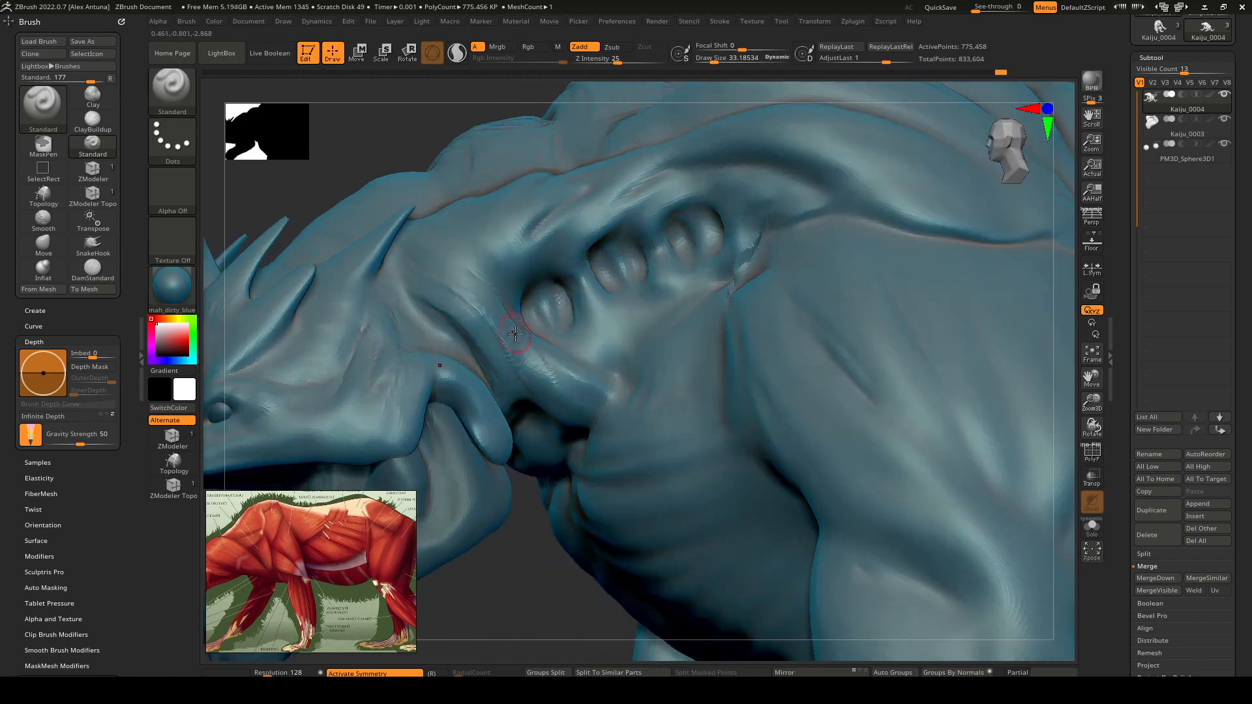
left_click_drag(521, 264, 514, 308)
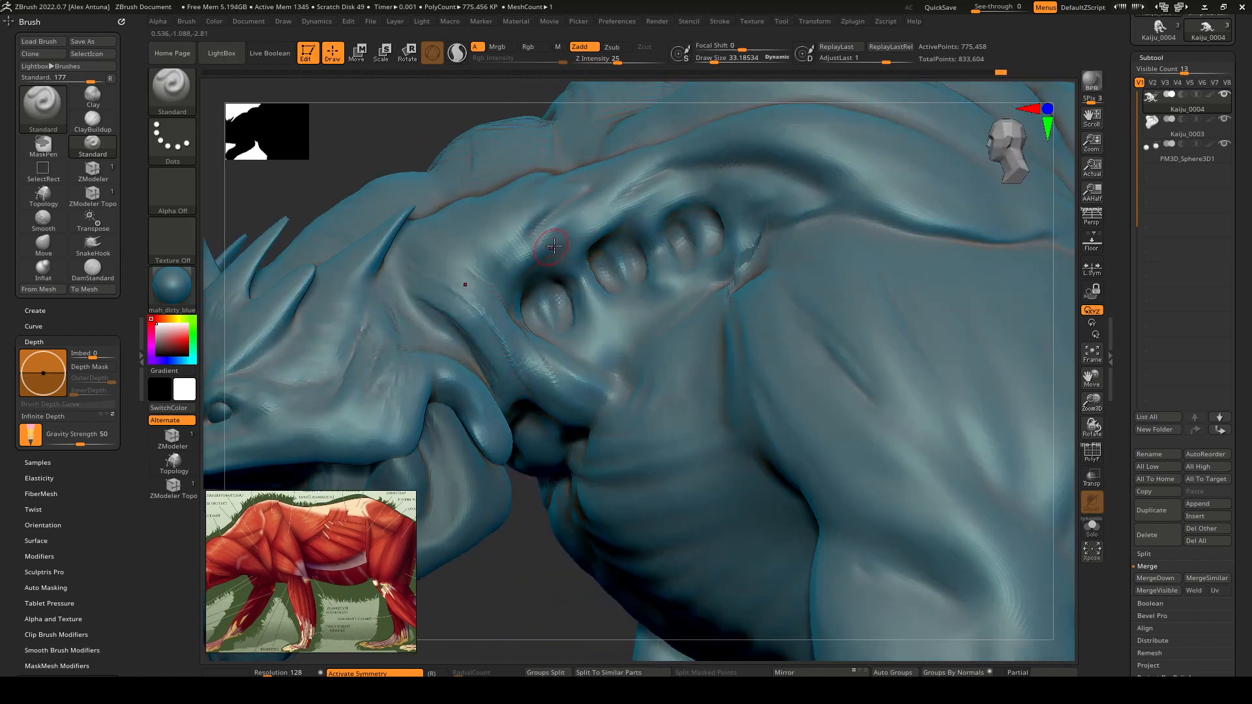
mouse_move(510, 308)
right_mouse_down()
mouse_move(524, 253)
mouse_move(548, 309)
mouse_move(594, 242)
right_mouse_up()
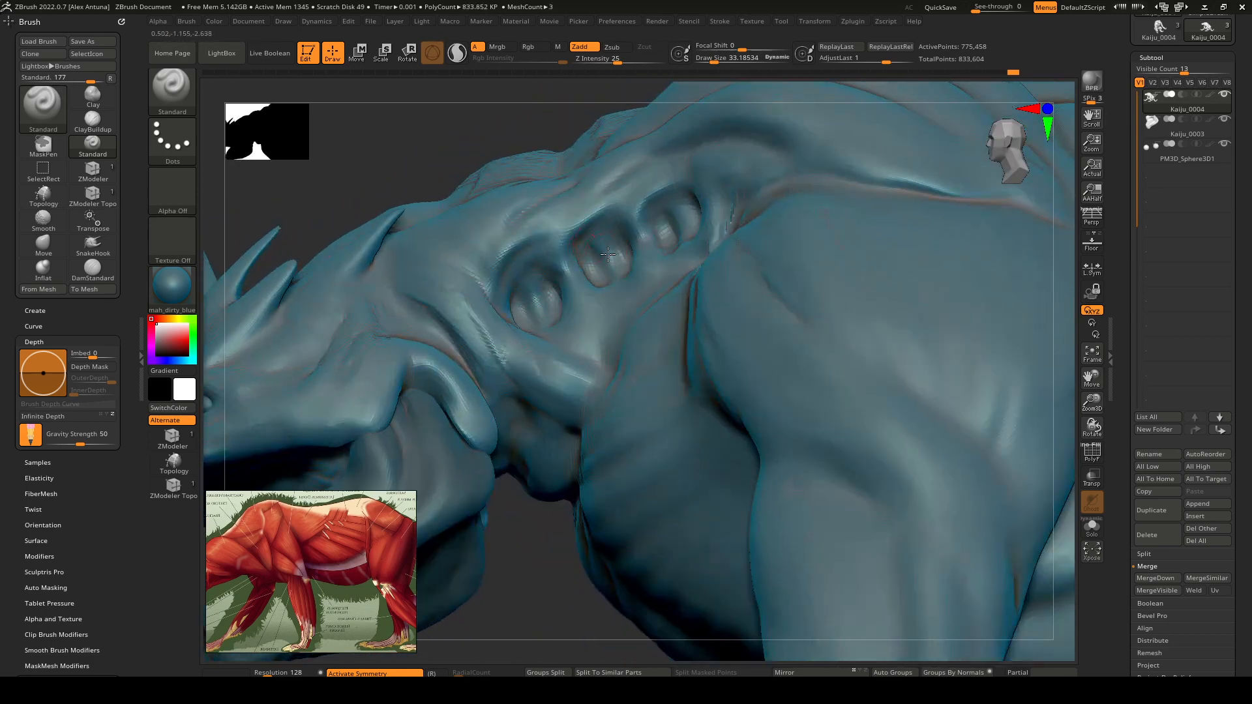
right_click_drag(531, 271, 537, 247)
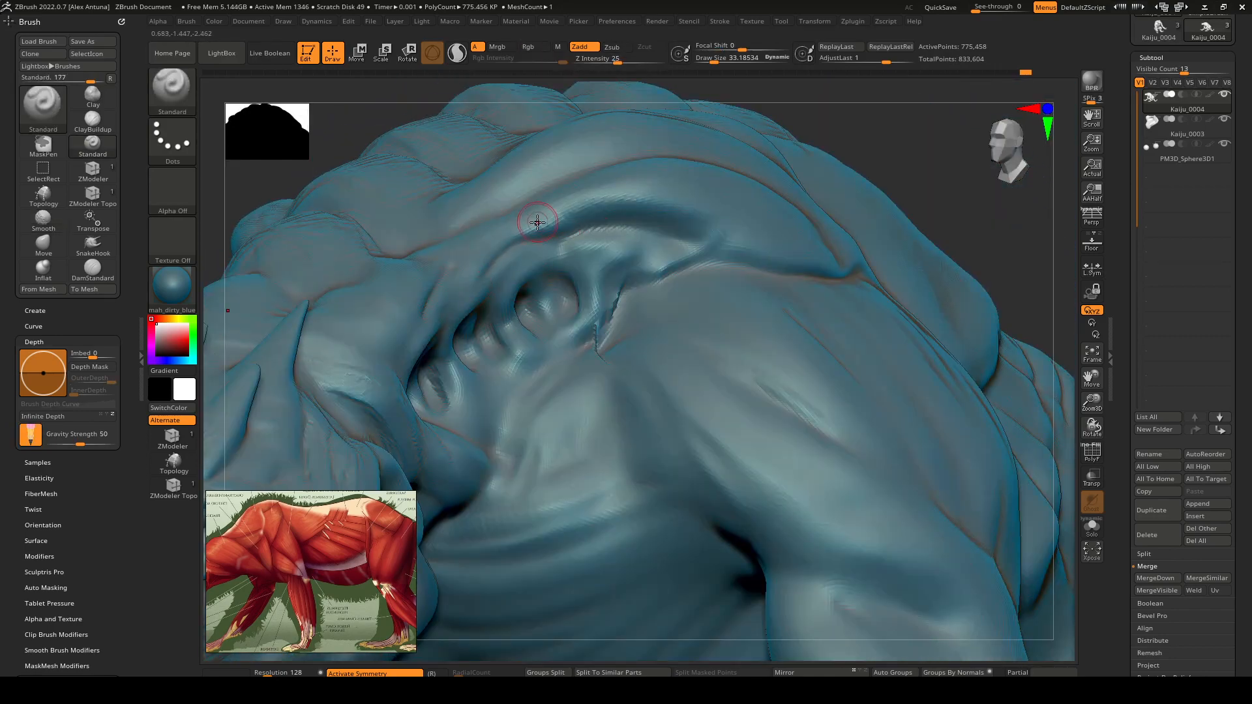
Step: Deepen the muscle crease above the neck hollows toward the shoulder at draw size about 45, and smooth the muscle strokes
mouse_move(609, 205)
left_mouse_down()
mouse_move(707, 212)
mouse_move(546, 206)
left_mouse_up()
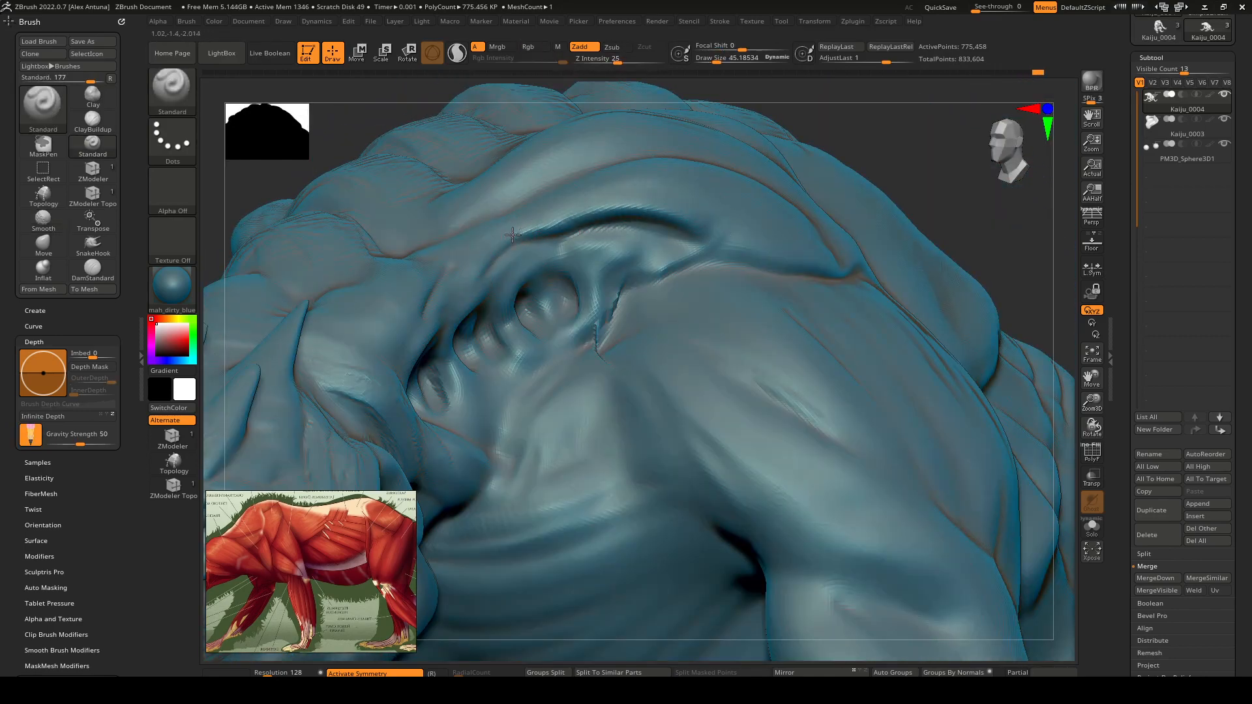
right_click_drag(560, 199, 620, 225)
mouse_move(729, 196)
left_mouse_down()
mouse_move(610, 172)
mouse_move(530, 183)
left_mouse_up()
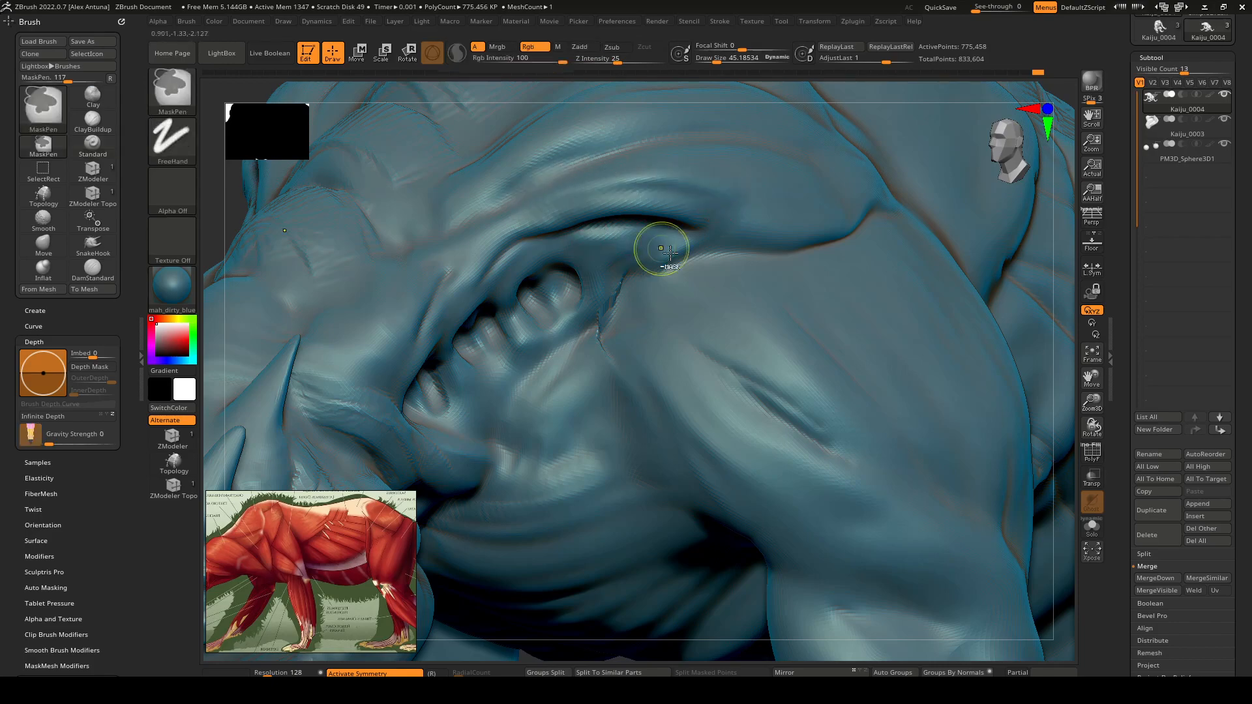
mouse_move(657, 250)
right_mouse_down("ctrl")
mouse_move(652, 186)
mouse_move(606, 189)
mouse_move(673, 252)
mouse_move(675, 313)
right_mouse_up("ctrl")
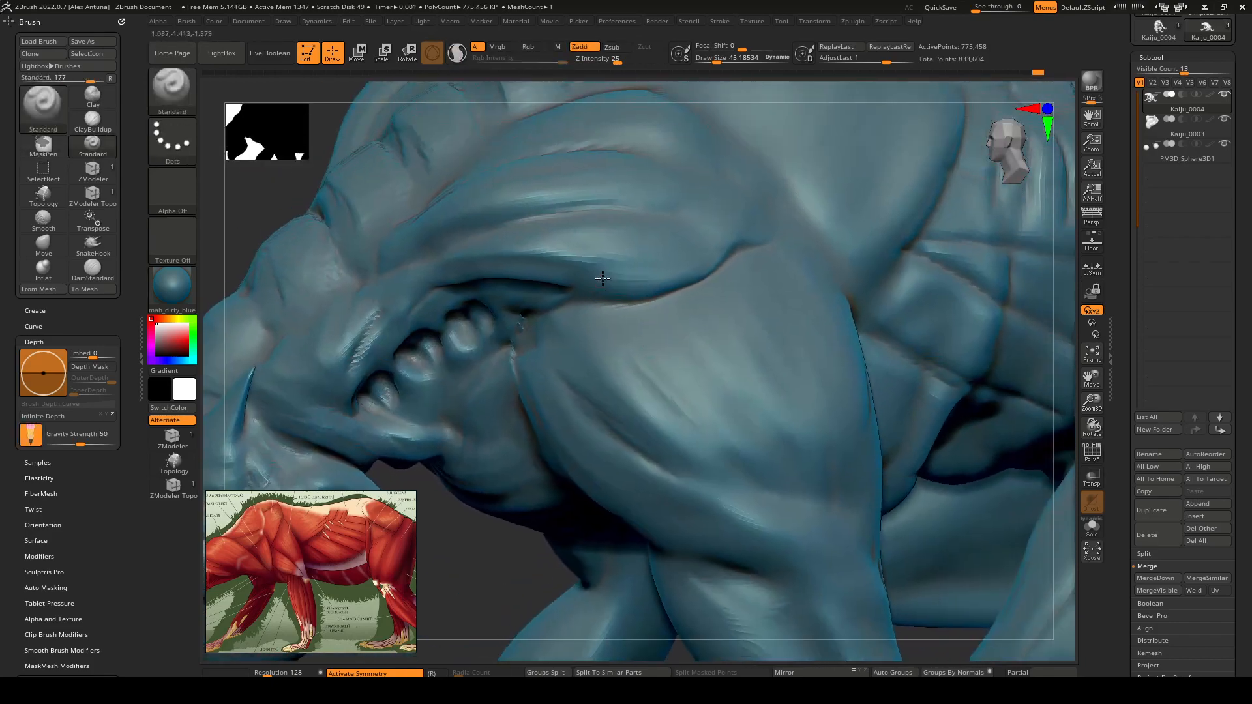
left_click_drag(505, 257, 683, 245)
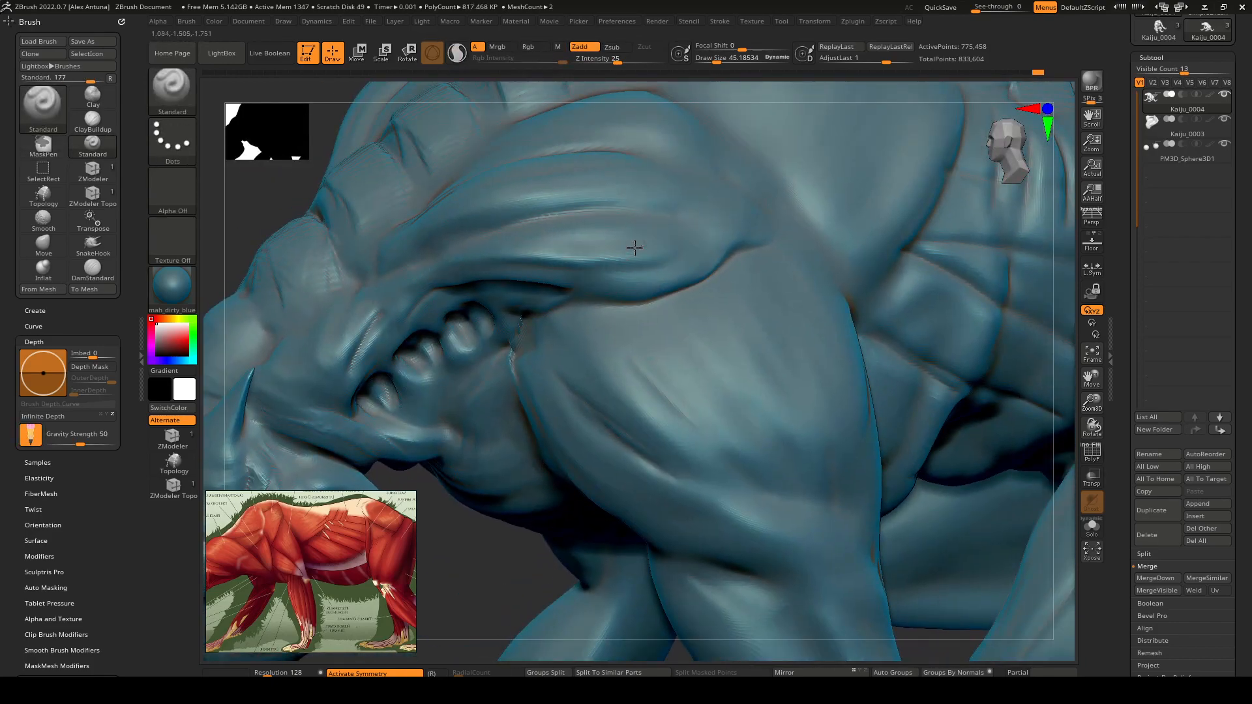
right_click_drag(635, 247, 621, 226)
left_click_drag(665, 259, 584, 267, "shift")
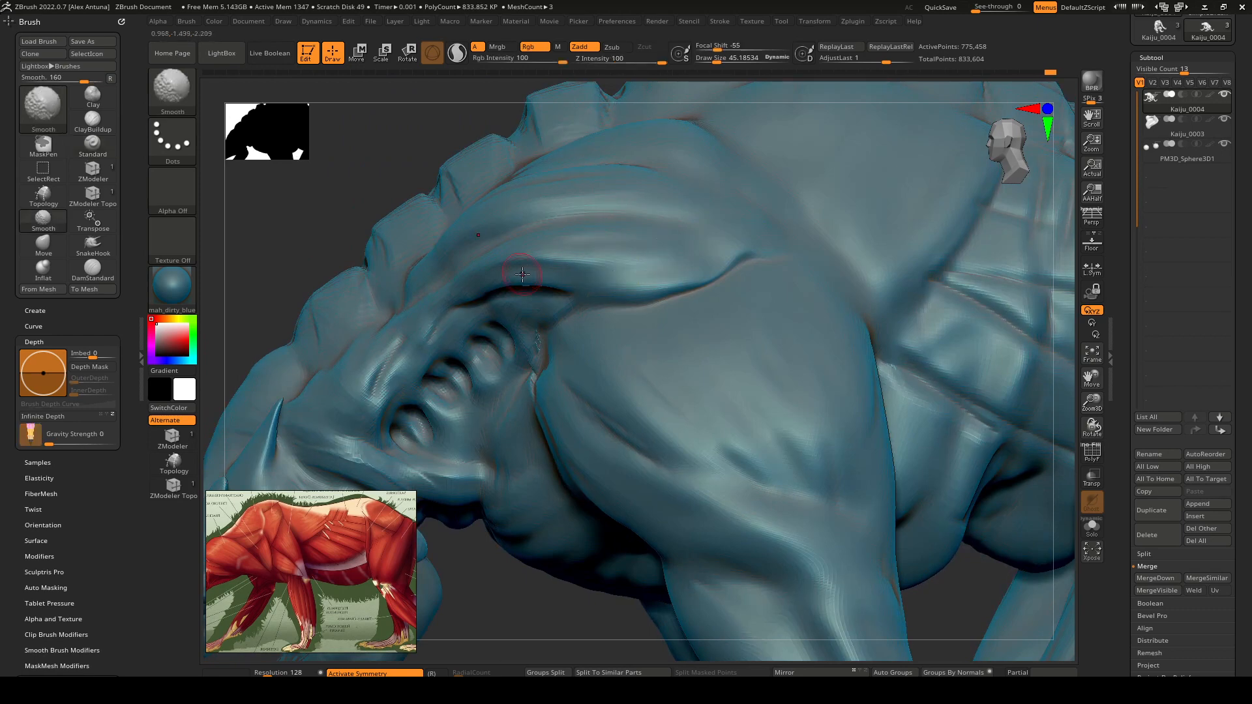
Step: Add folds on the side of the neck behind the head spikes, and smooth the back of the neck
mouse_move(492, 369)
right_mouse_down()
mouse_move(642, 278)
mouse_move(583, 283)
right_mouse_up()
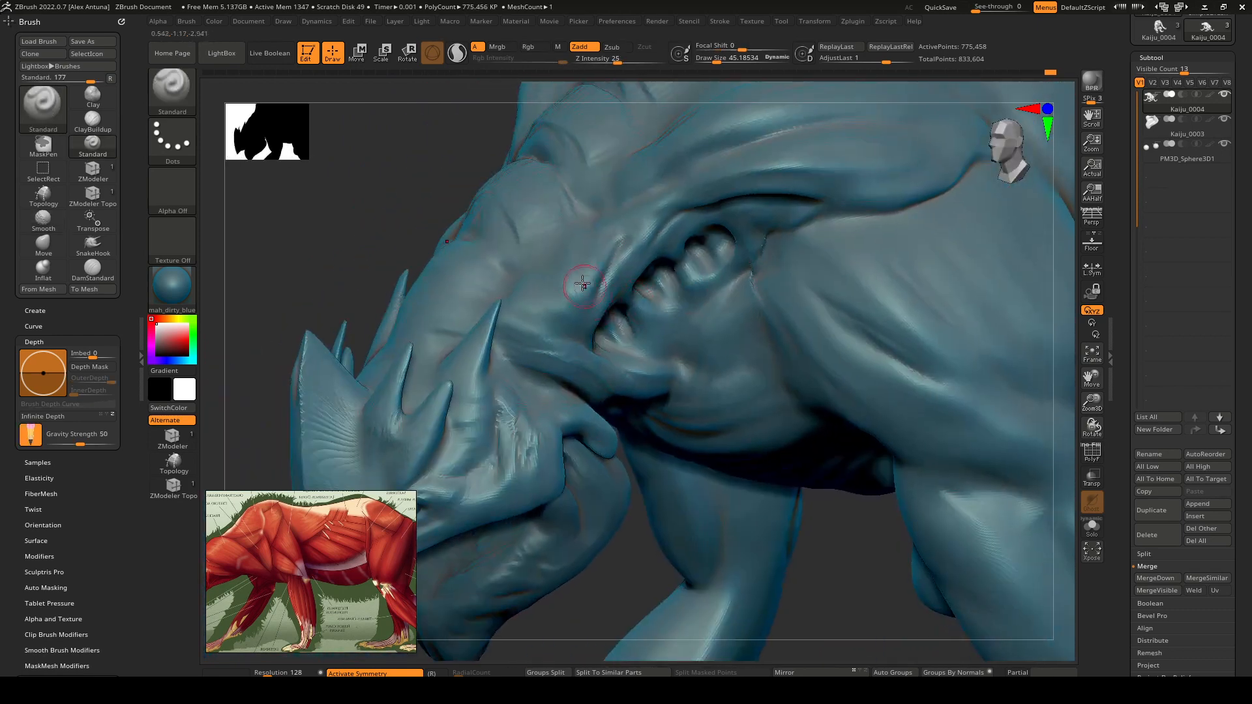
left_click_drag(582, 283, 548, 319)
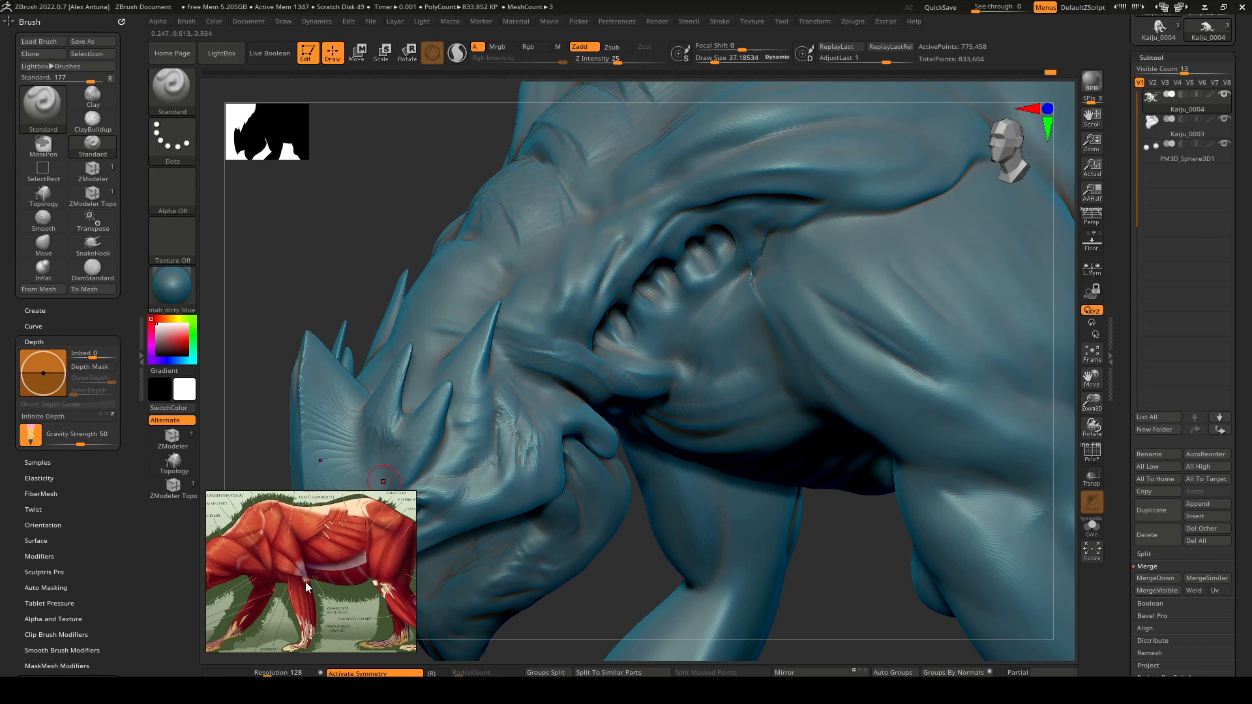
right_click_drag(548, 310, 534, 339)
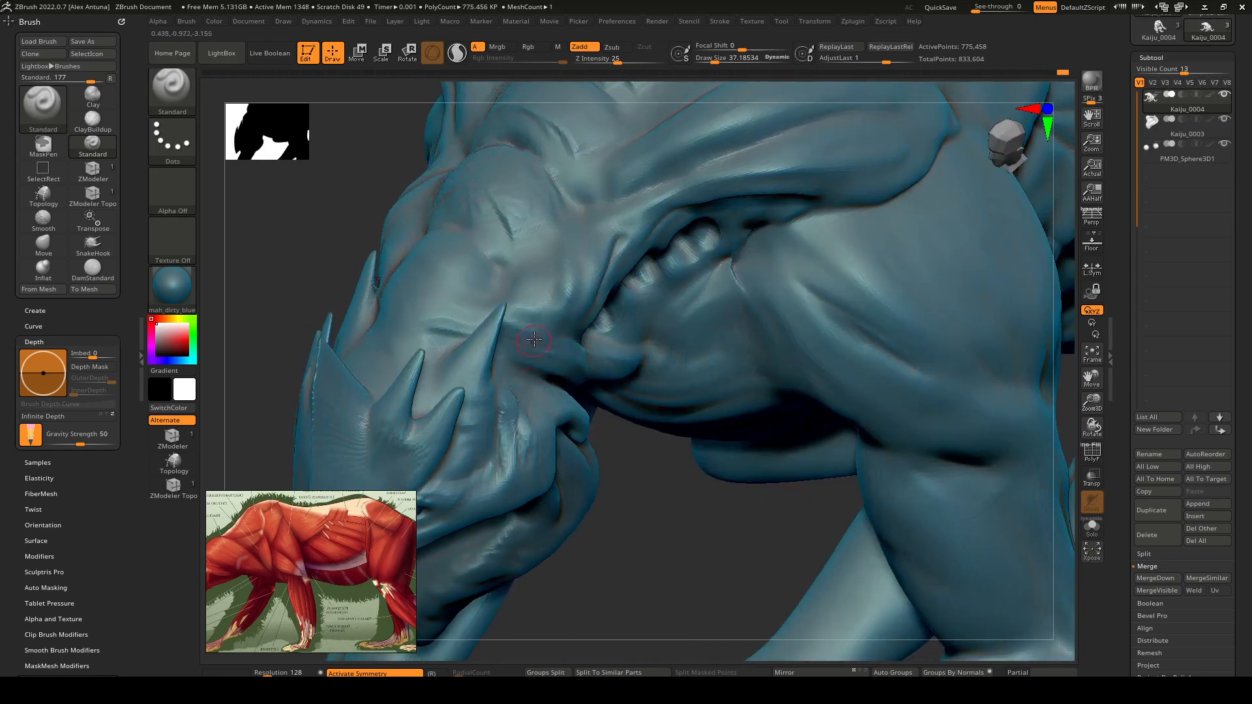
right_click_drag(514, 204, 582, 236)
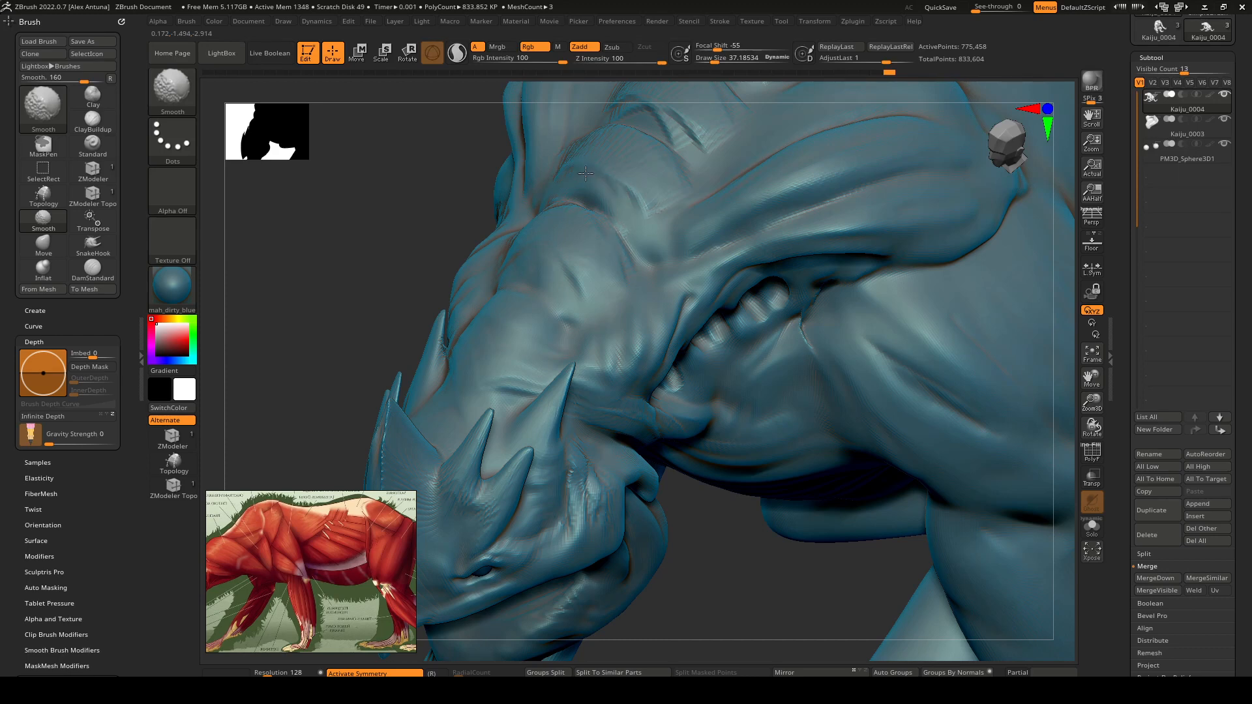
left_click_drag(586, 173, 651, 143, "shift")
right_click_drag(652, 193, 612, 259)
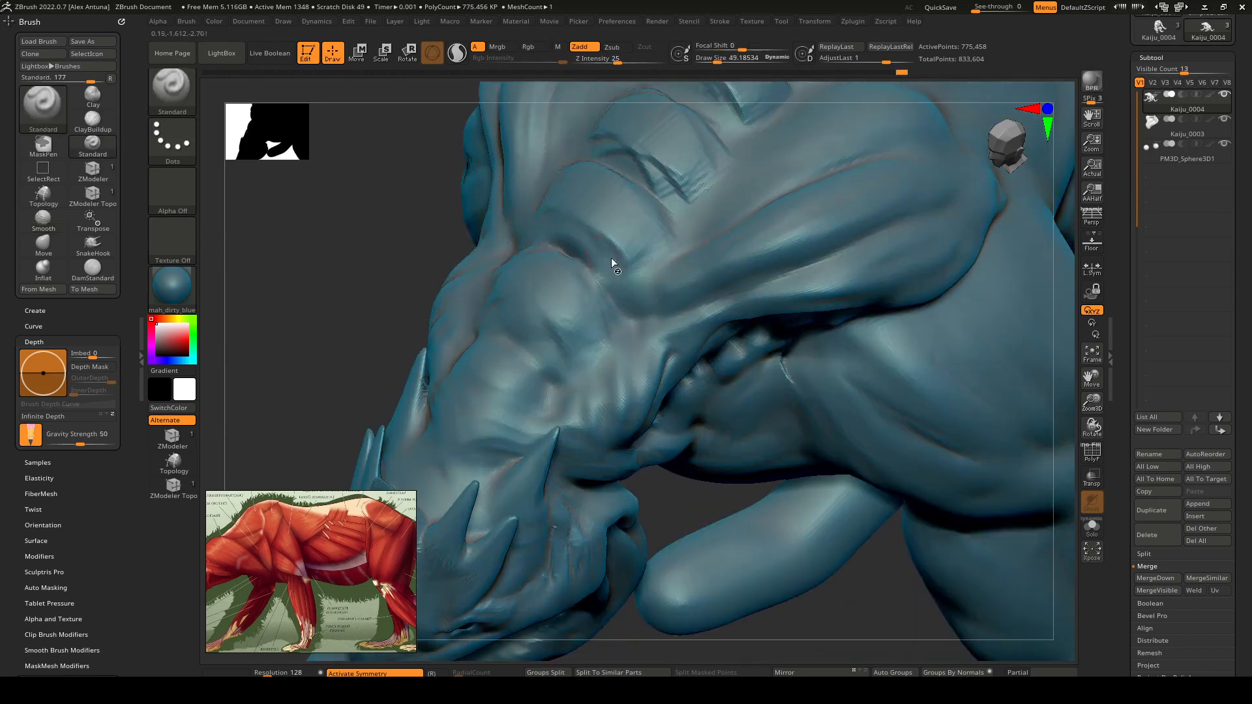
Step: Sculpt overlapping curved folds across the back of the neck with the Standard brush at draw size about 45, smoothing where needed
mouse_move(609, 193)
left_mouse_down()
mouse_move(641, 274)
mouse_move(639, 260)
left_mouse_up()
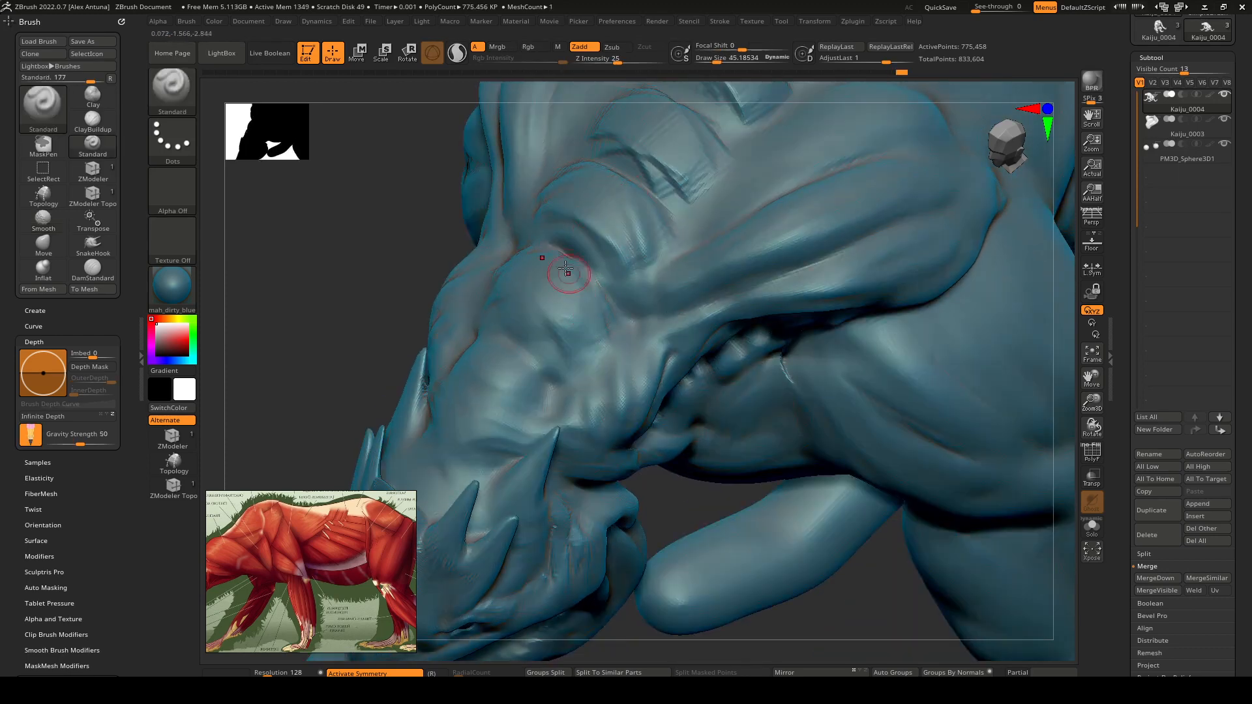
left_click_drag(567, 274, 589, 343)
mouse_move(532, 303)
left_mouse_down()
mouse_move(572, 391)
mouse_move(569, 377)
left_mouse_up()
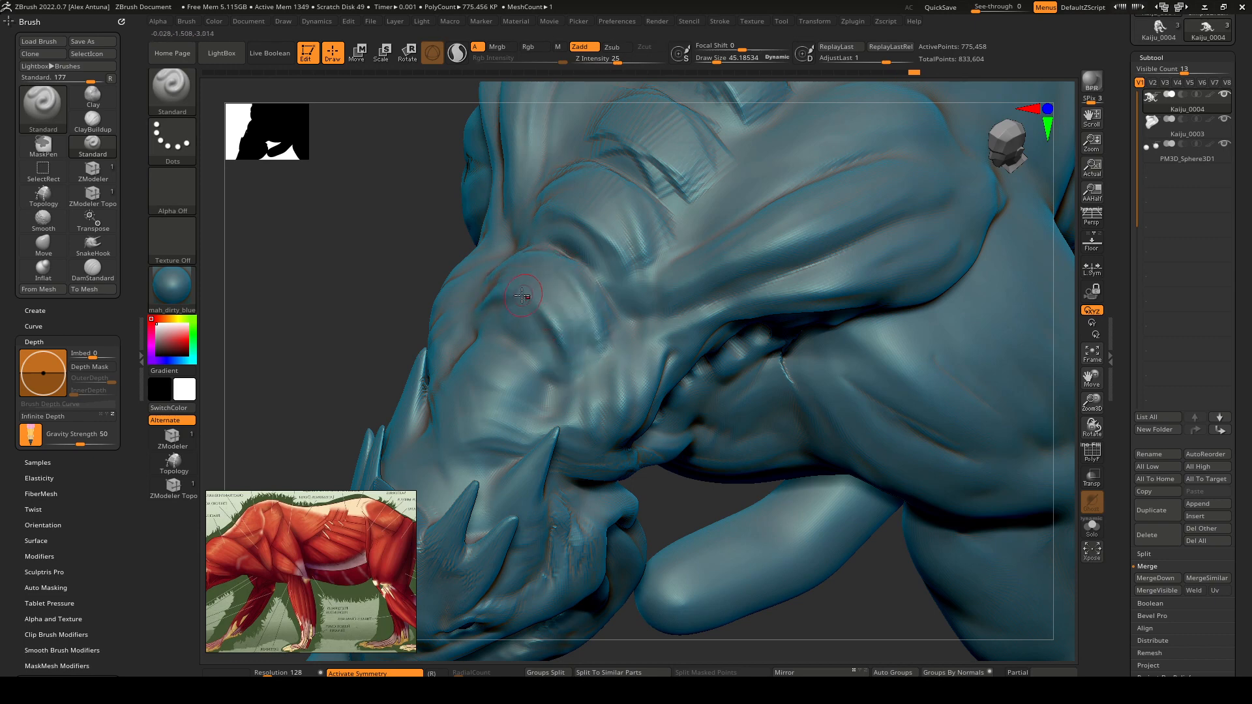
mouse_move(534, 269)
left_mouse_down()
mouse_move(568, 287)
mouse_move(598, 344)
mouse_move(585, 289)
left_mouse_up()
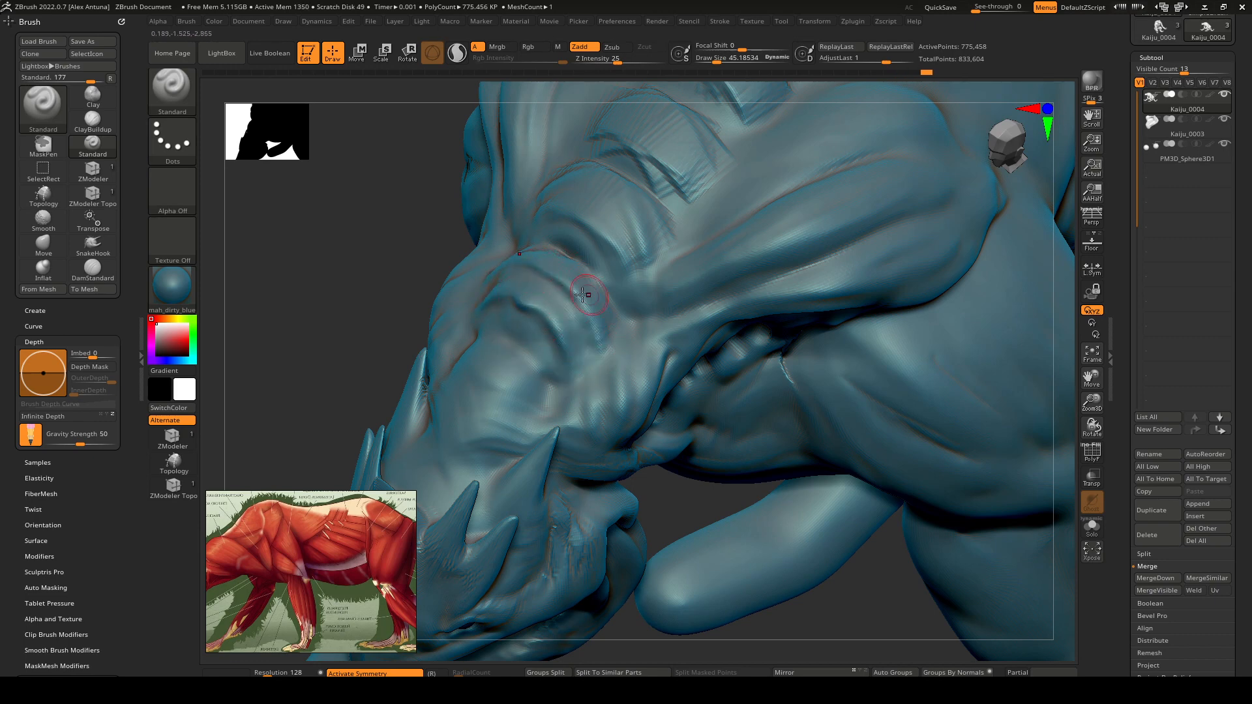
mouse_move(517, 360)
left_mouse_down()
mouse_move(529, 396)
mouse_move(517, 421)
left_mouse_up()
mouse_move(512, 366)
right_mouse_down()
mouse_move(548, 287)
mouse_move(489, 306)
mouse_move(554, 346)
mouse_move(616, 304)
right_mouse_up()
left_click_drag(544, 306, 622, 355)
mouse_move(616, 266)
right_mouse_down()
mouse_move(639, 248)
mouse_move(659, 267)
right_mouse_up()
key("shift")
mouse_move(724, 366)
left_mouse_down("shift")
mouse_move(585, 413)
mouse_move(619, 484)
left_mouse_up("shift")
Step: Continue the curved folds from the neck up along the spine between the shoulder muscles
right_click_drag(652, 310, 644, 344)
left_click_drag(572, 317, 693, 389)
mouse_move(662, 271)
left_mouse_down()
mouse_move(697, 297)
mouse_move(723, 370)
left_mouse_up()
right_click_drag(671, 317, 609, 393, "alt")
left_click_drag(601, 265, 725, 362)
left_click_drag(727, 255, 780, 321)
mouse_move(776, 313)
right_mouse_down()
mouse_move(754, 274)
mouse_move(672, 326)
mouse_move(652, 307)
mouse_move(679, 306)
mouse_move(691, 261)
mouse_move(684, 281)
mouse_move(680, 245)
mouse_move(724, 261)
mouse_move(691, 251)
mouse_move(683, 405)
mouse_move(652, 352)
right_mouse_up()
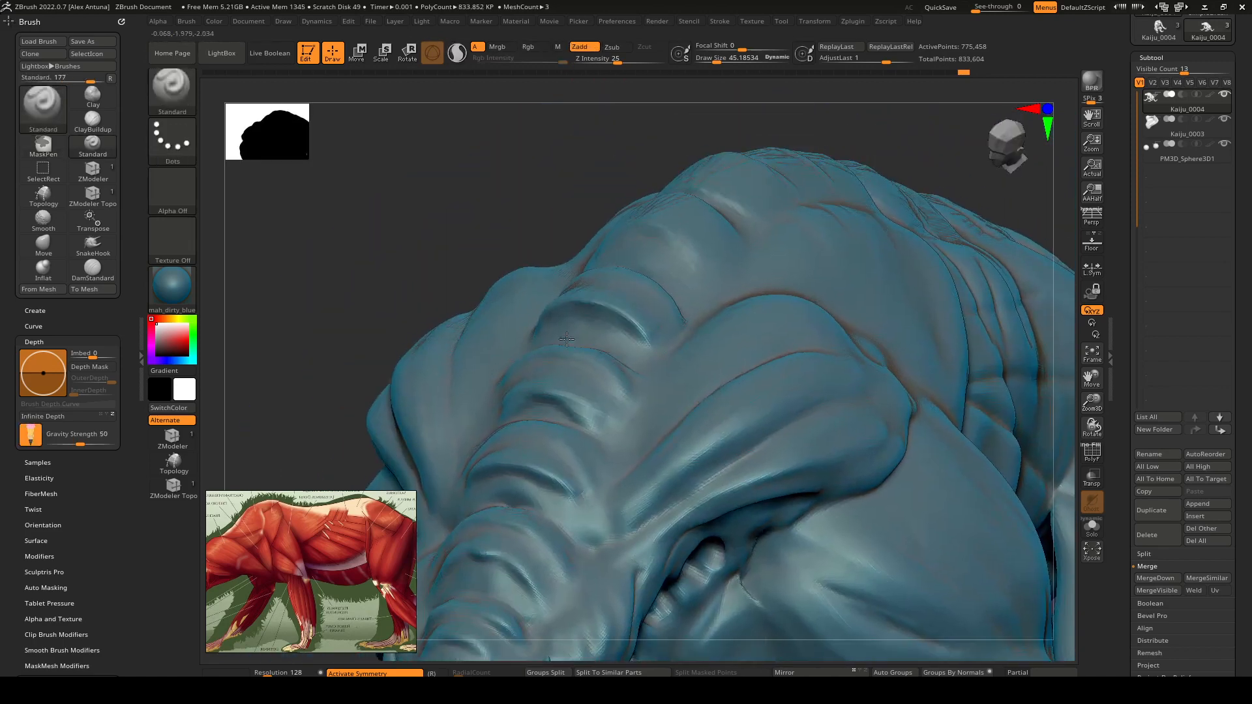
right_click_drag(566, 338, 633, 338)
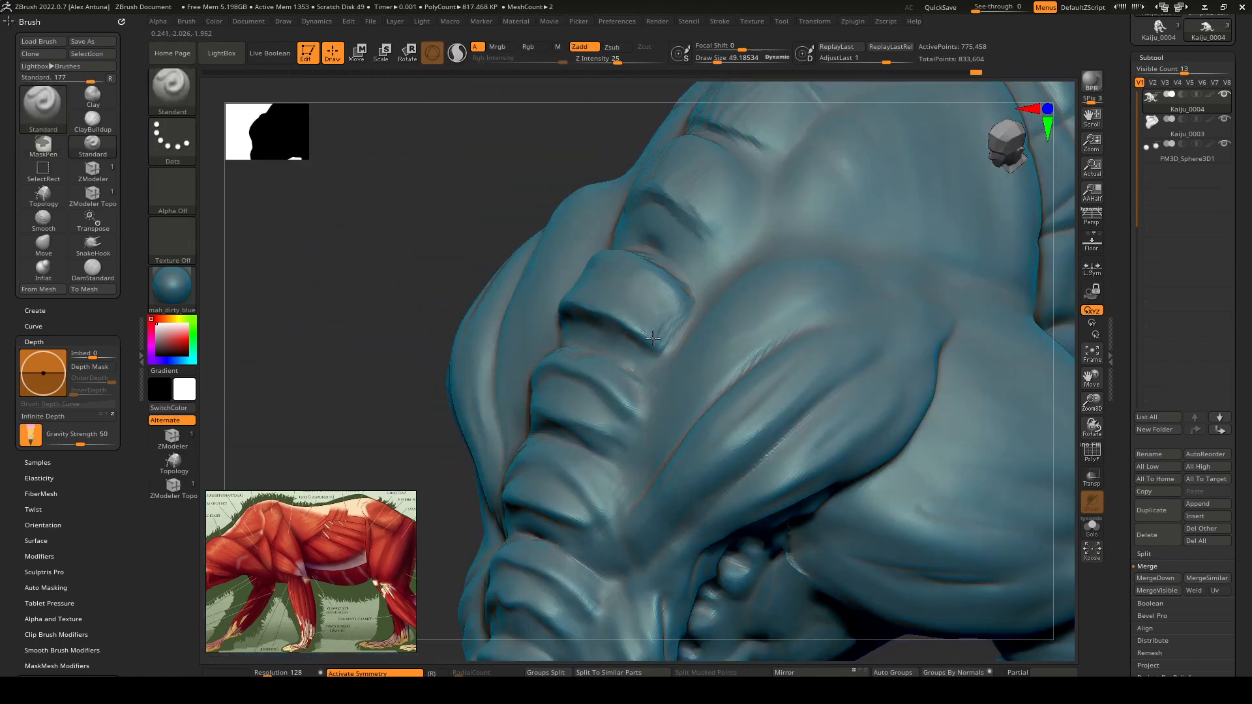
Step: Set the Standard brush's Gravity Strength to 0, smooth the spine folds two subdivision levels down, and return to the highest level
left_click_drag(64, 439, 44, 440)
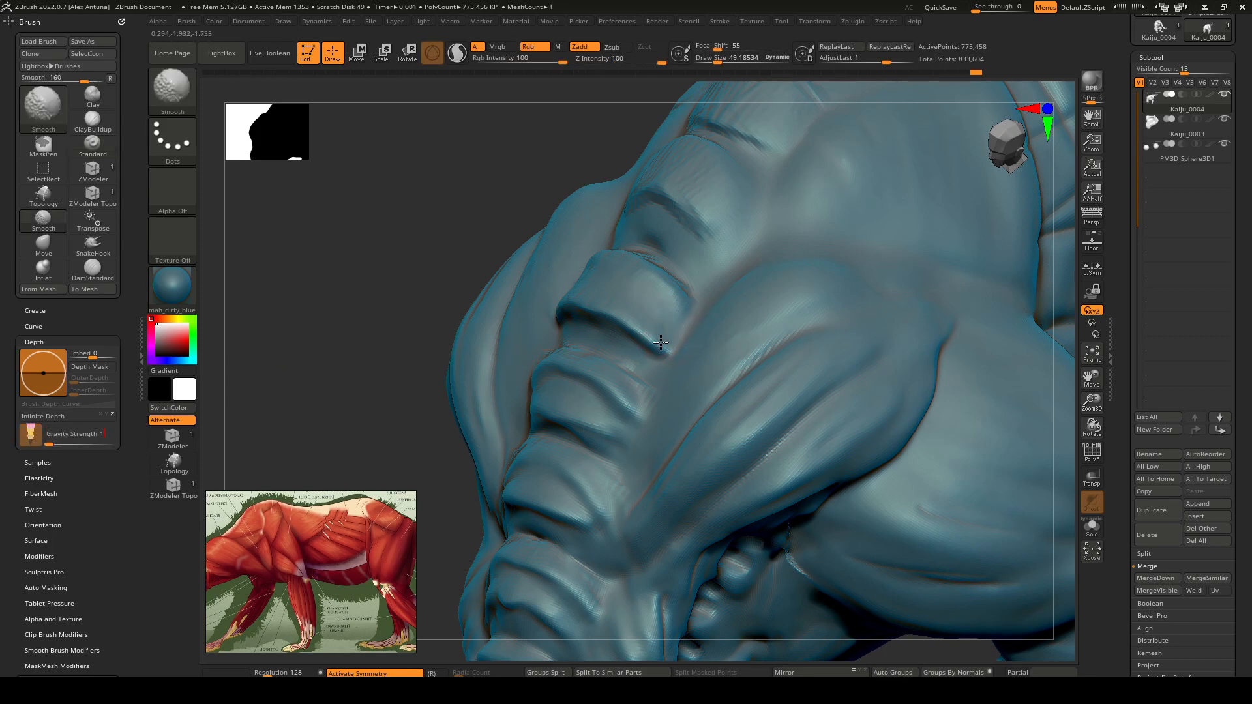
right_click_drag(677, 315, 695, 350)
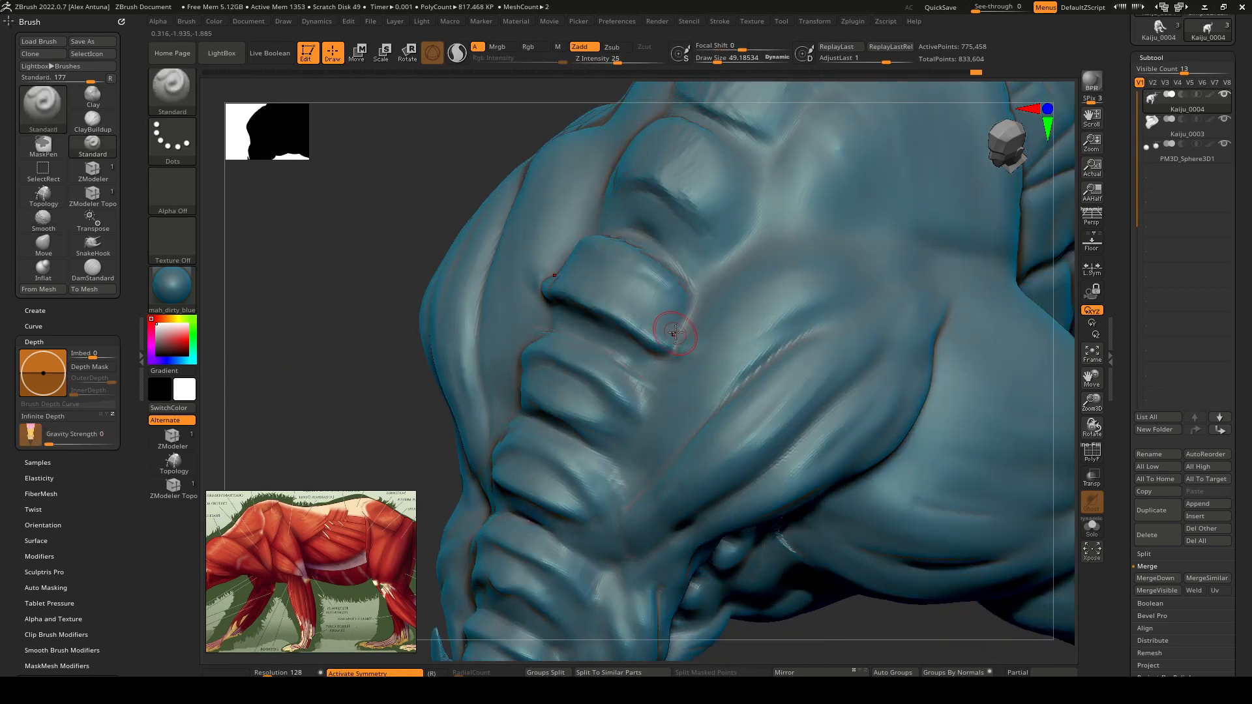
key("shift+d")
key("shift+d")
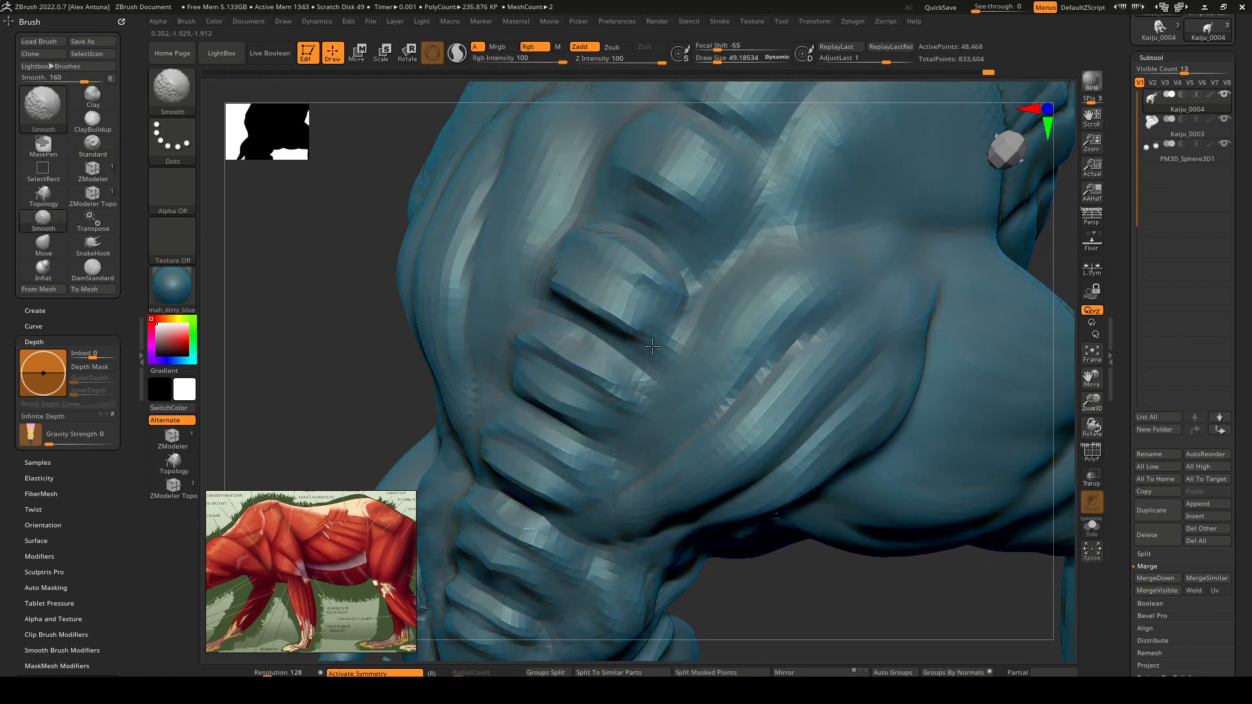
key("d")
key("d")
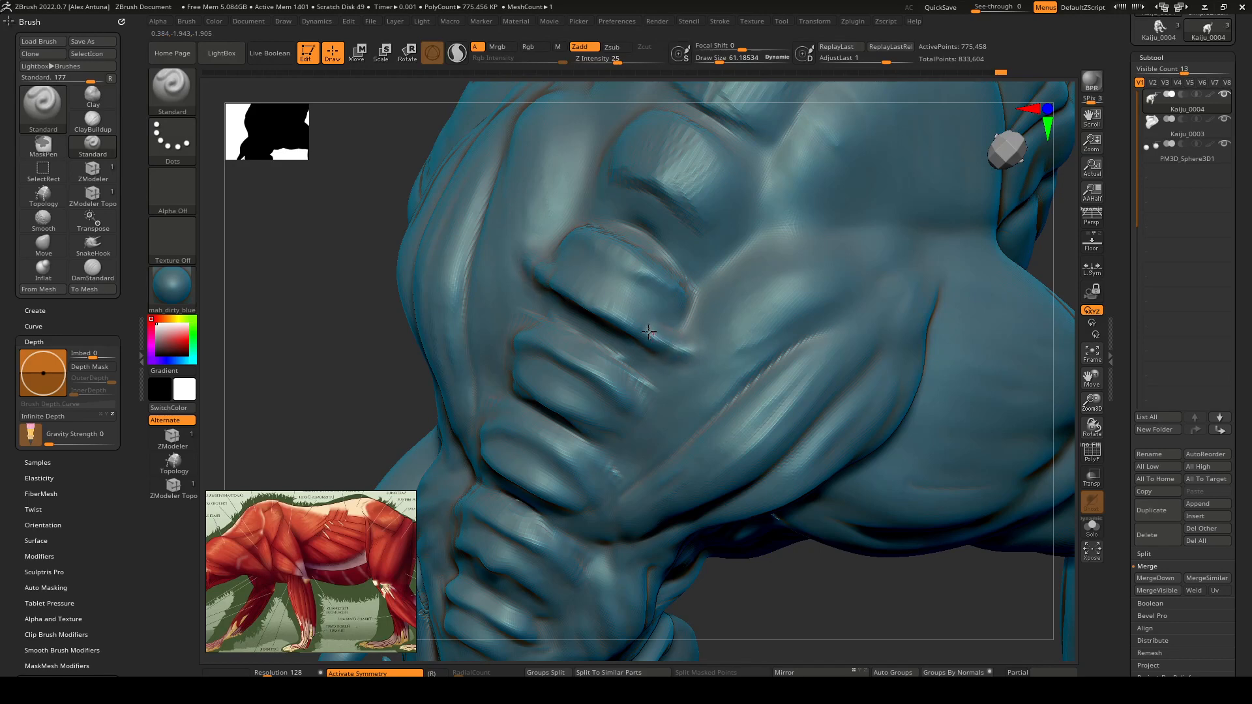
Step: Build up the spine fold between the shoulders with ClayBuildup at draw size about 61
key("b")
key("c")
key("b")
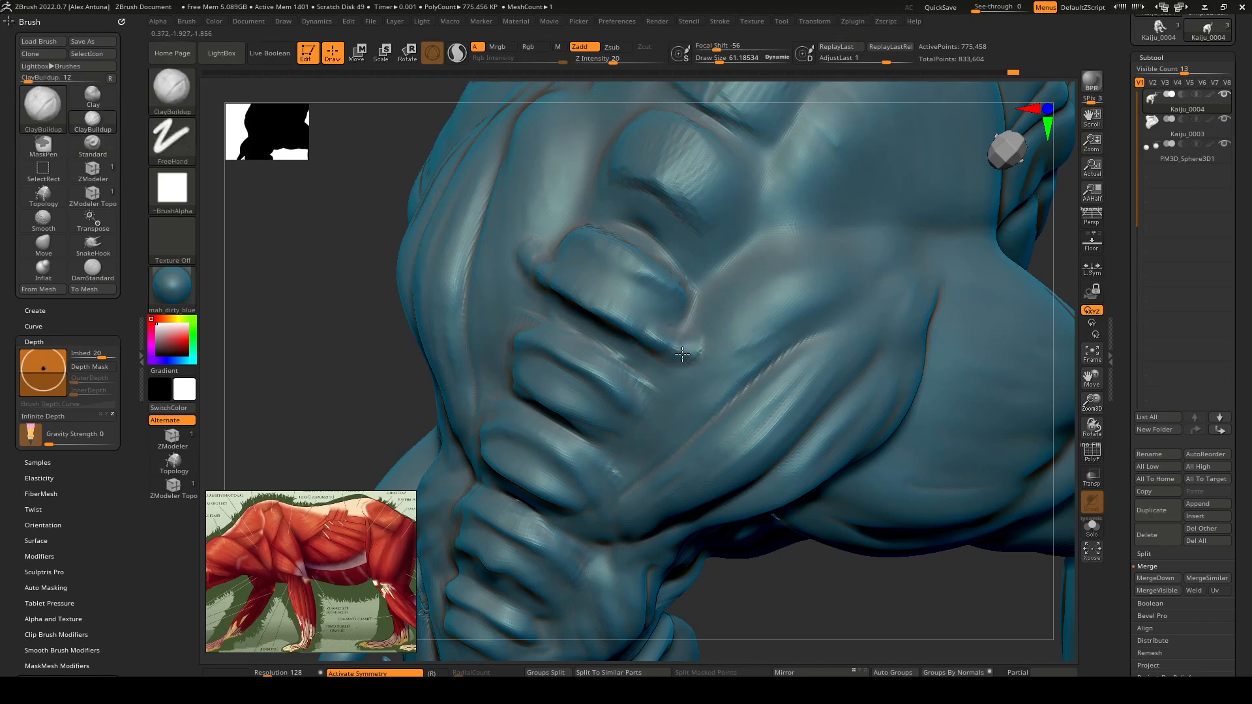
key("shift")
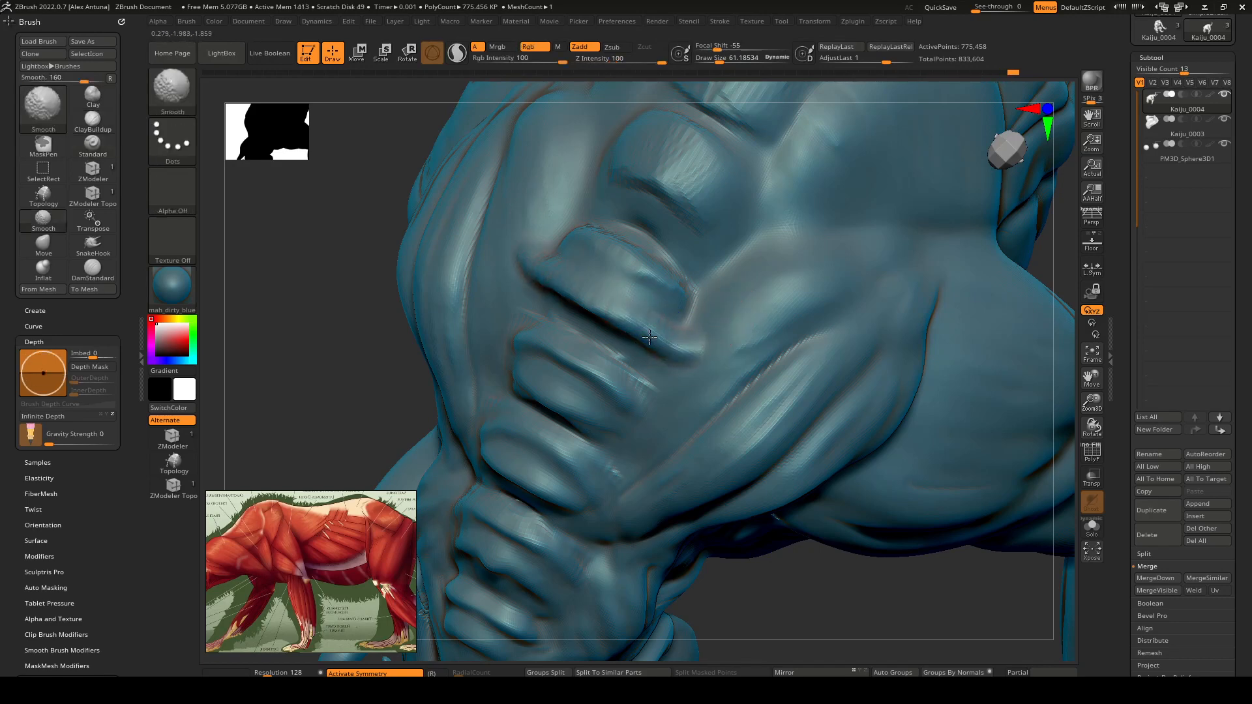
left_click_drag(643, 274, 697, 295)
mouse_move(554, 208)
left_mouse_down()
mouse_move(727, 306)
mouse_move(587, 271)
mouse_move(659, 300)
left_mouse_up()
Step: Build up the next spine folds toward the upper back with ClayBuildup at draw size about 69, and smooth the clay strokes
right_click_drag(678, 226, 658, 304, "alt")
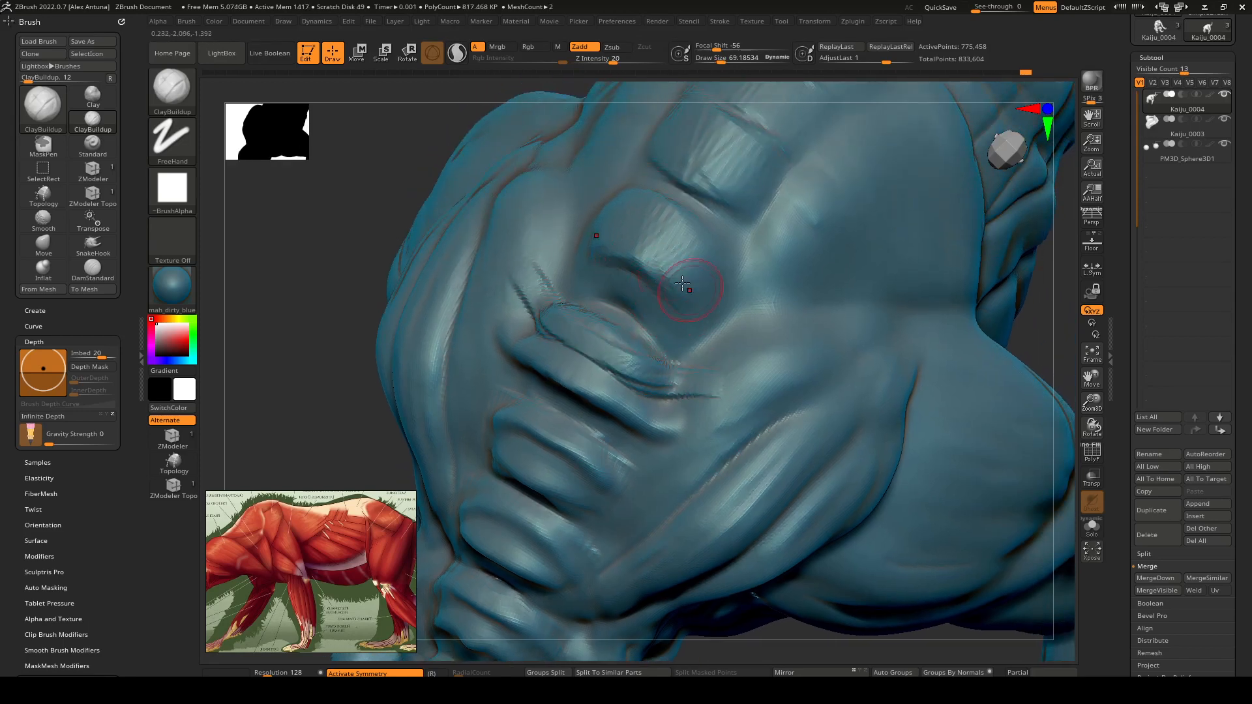
left_click_drag(591, 242, 701, 313)
left_click_drag(610, 176, 775, 268)
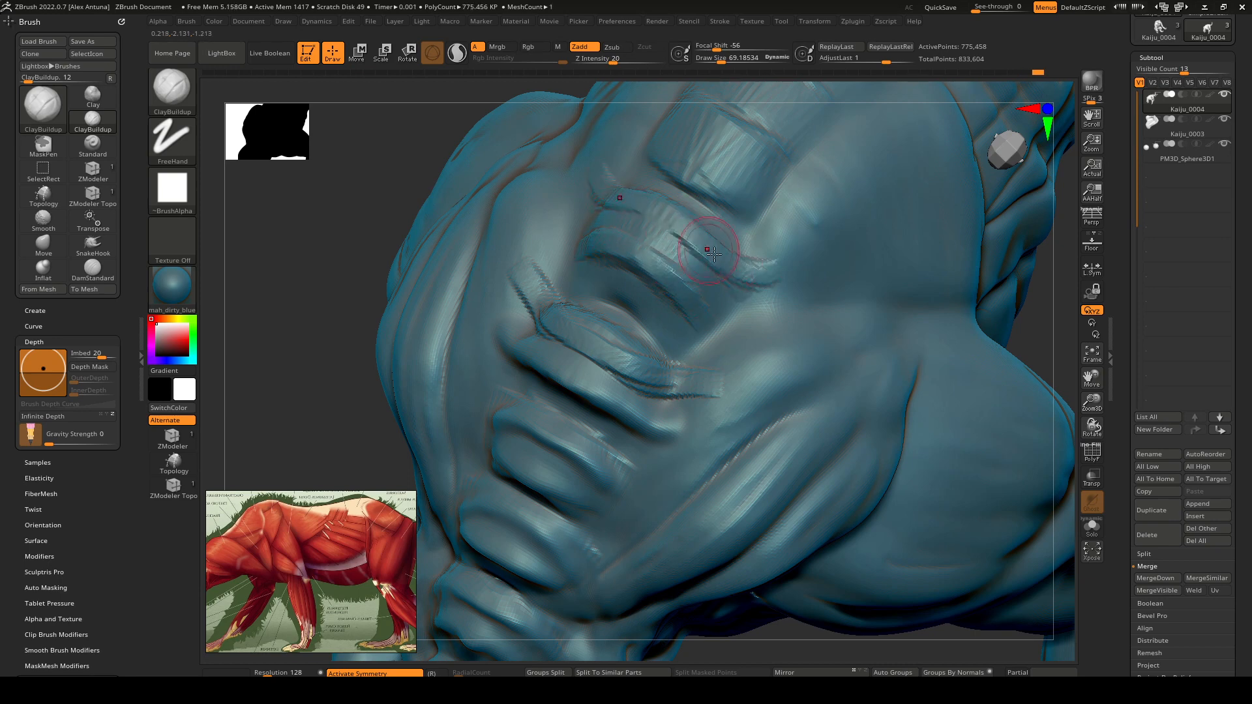
key("shift")
mouse_move(528, 303)
left_mouse_down("shift")
mouse_move(641, 372)
mouse_move(651, 417)
left_mouse_up("shift")
right_click_drag(734, 193, 646, 326, "alt")
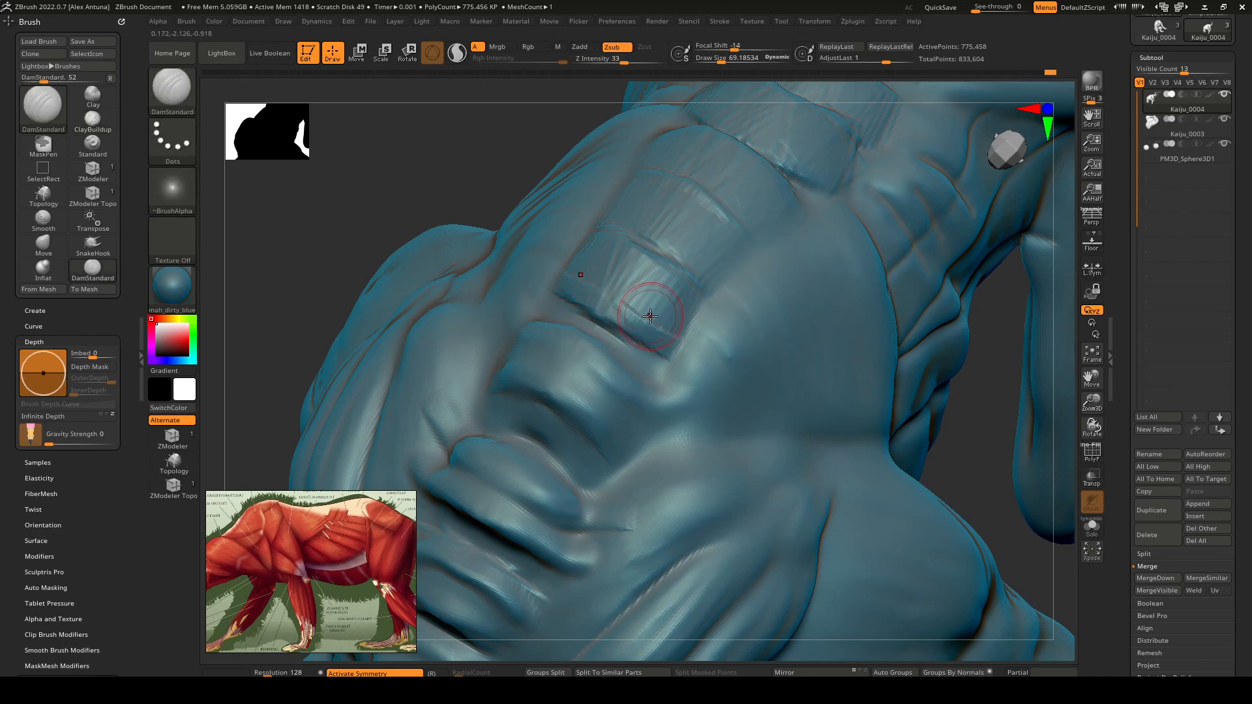
key("b")
key("d")
key("s")
key("b")
key("p")
key("i")
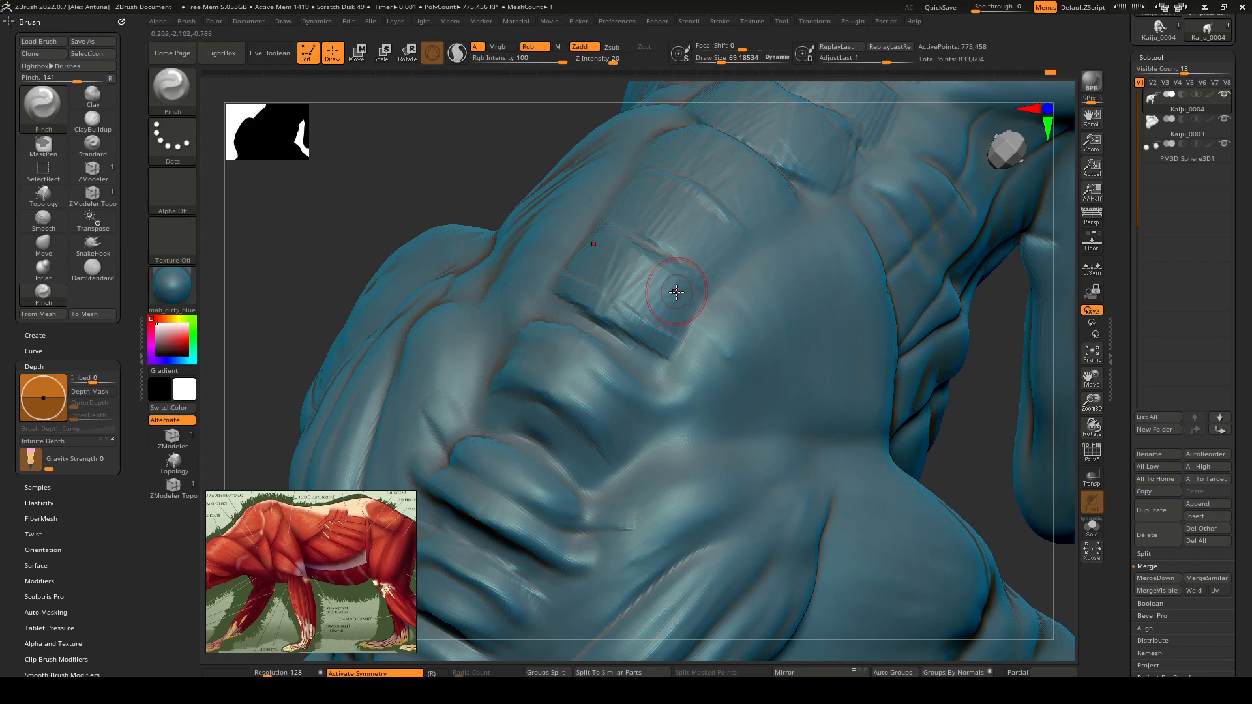
key("b")
key("d")
key("s")
Step: Add ClayBuildup strokes across the upper-back spine plate to form another fold, and smooth it
key("b")
key("c")
key("b")
mouse_move(645, 262)
left_mouse_down()
mouse_move(707, 288)
mouse_move(638, 272)
mouse_move(697, 334)
left_mouse_up()
left_click_drag(617, 309, 689, 354)
left_click_drag(578, 287, 691, 365)
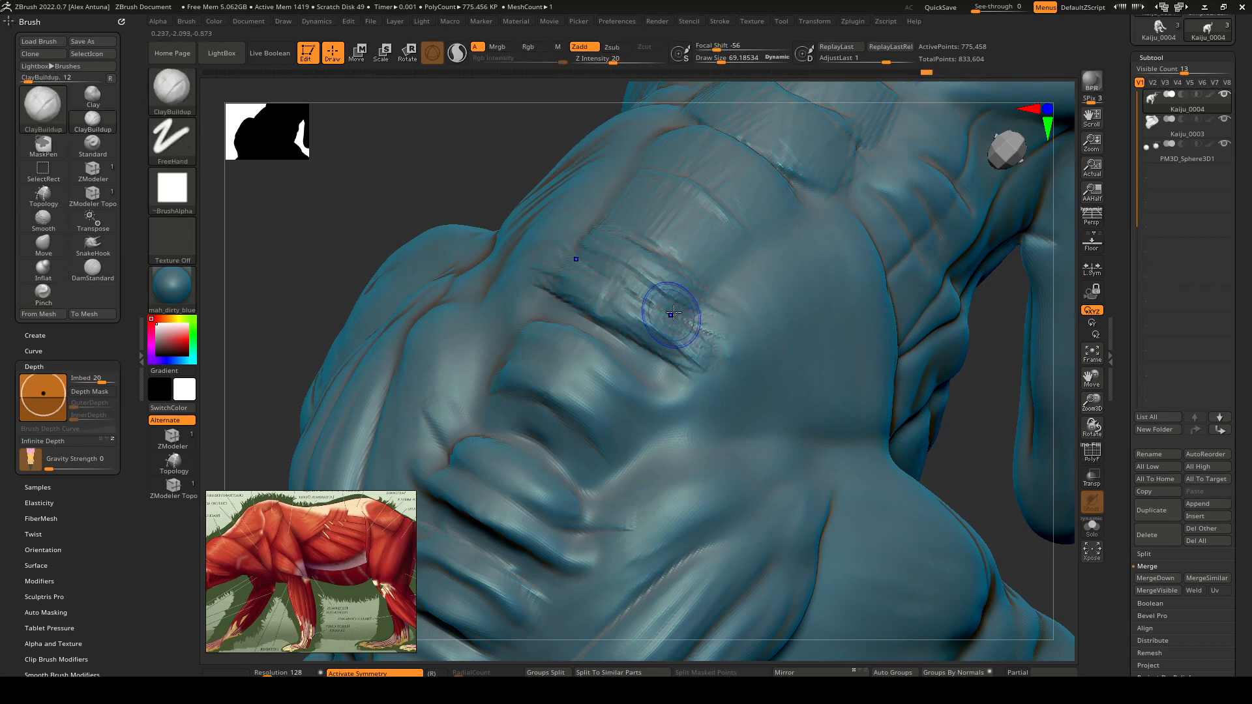
left_click_drag(671, 313, 673, 306, "shift")
Step: Set the Standard brush's Gravity Strength to 28 and sculpt overlapping folds on the upper-back spine plate at draw size about 37
mouse_move(636, 285)
right_mouse_down()
mouse_move(622, 308)
mouse_move(688, 313)
right_mouse_up()
key("b")
key("i")
key("n")
key("b")
key("s")
key("t")
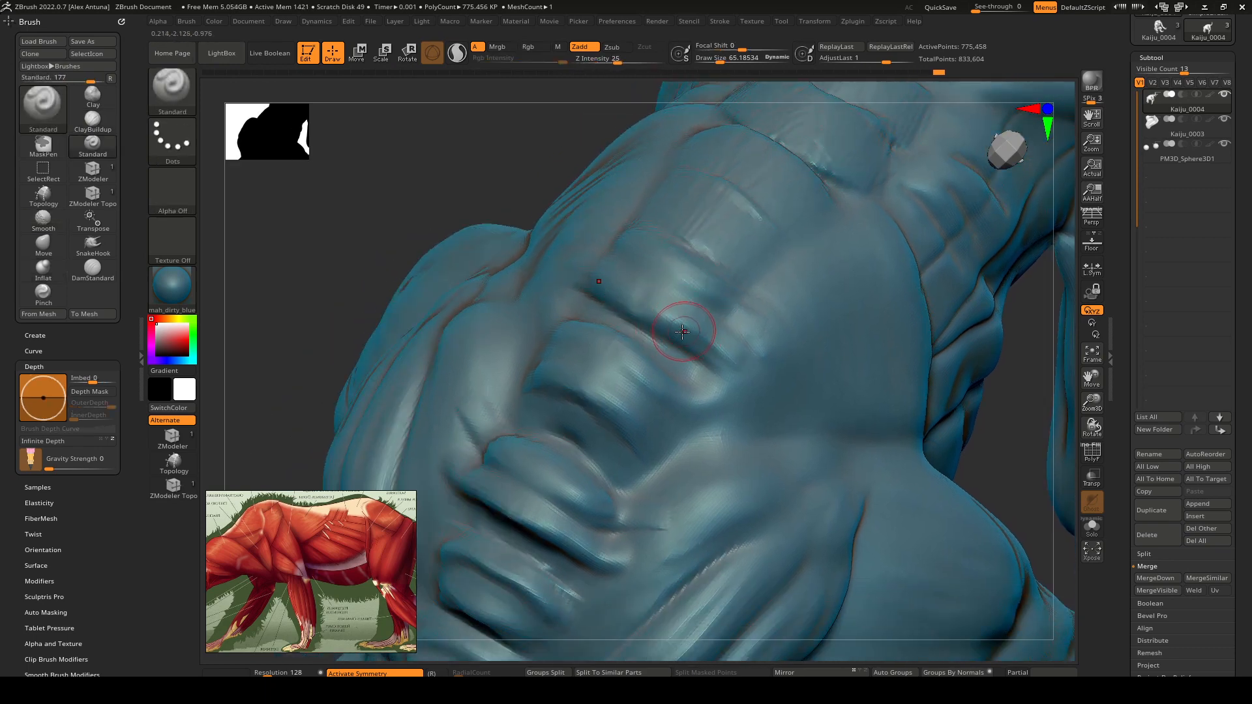
left_click_drag(49, 469, 67, 469)
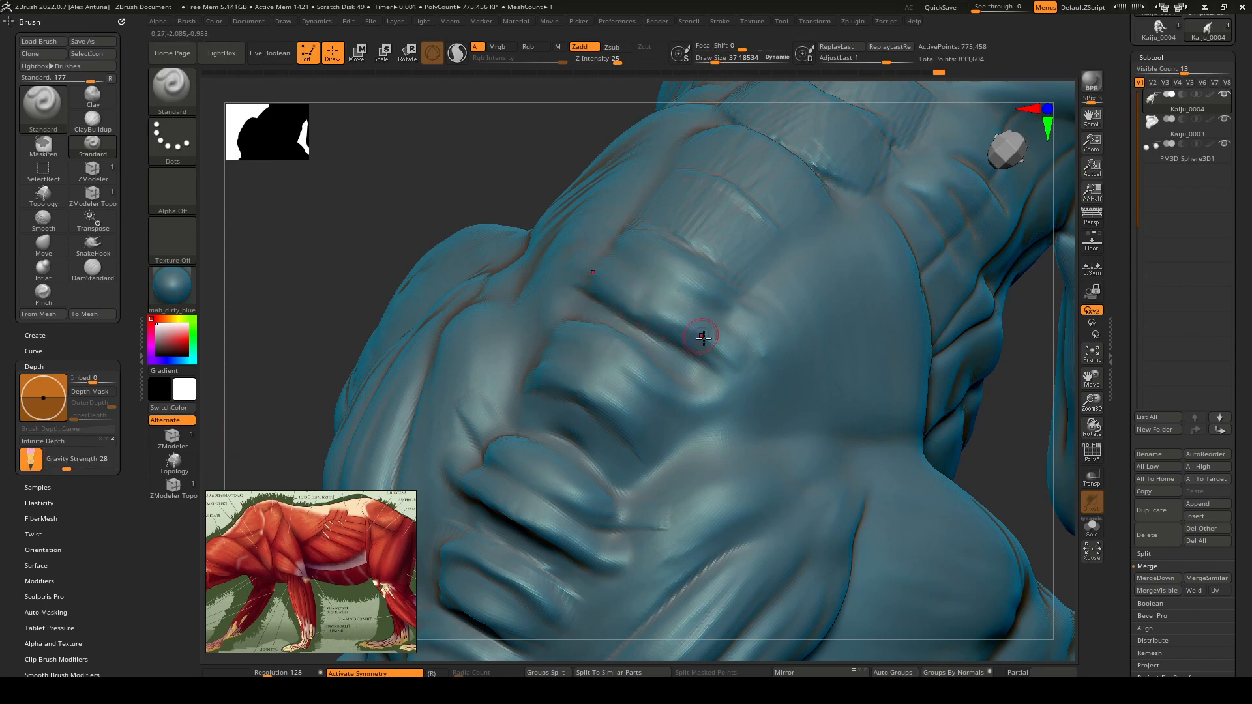
left_click_drag(635, 304, 734, 361)
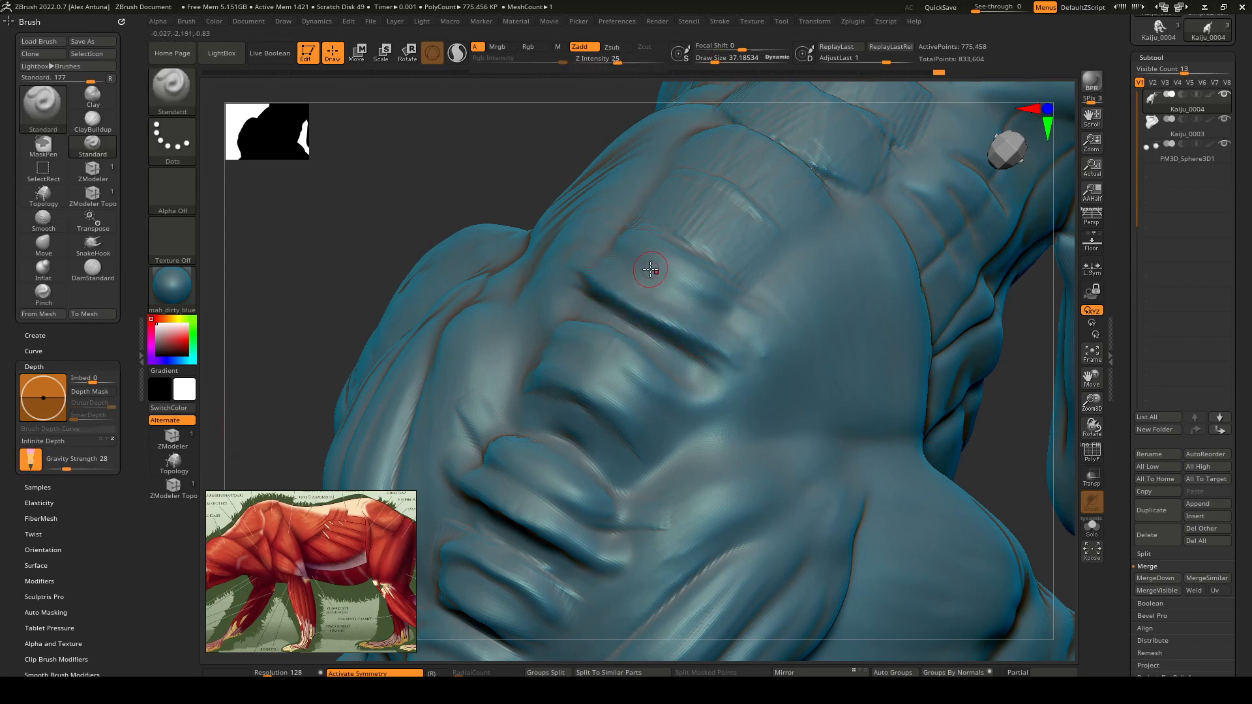
left_click_drag(652, 252, 754, 306)
Step: Add three more drooping Standard-brush folds across the smooth spine plate, working up toward the next plate
right_click_drag(735, 284, 669, 300)
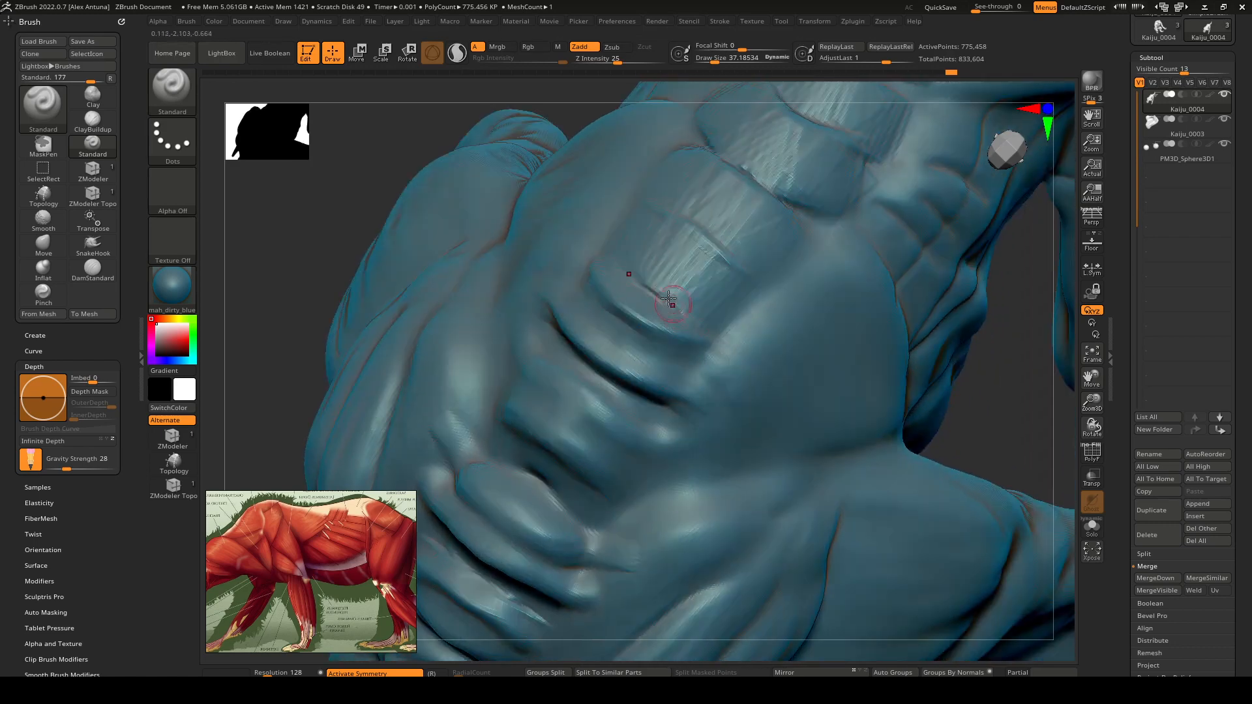
left_click_drag(647, 269, 725, 319)
left_click_drag(659, 214, 733, 271)
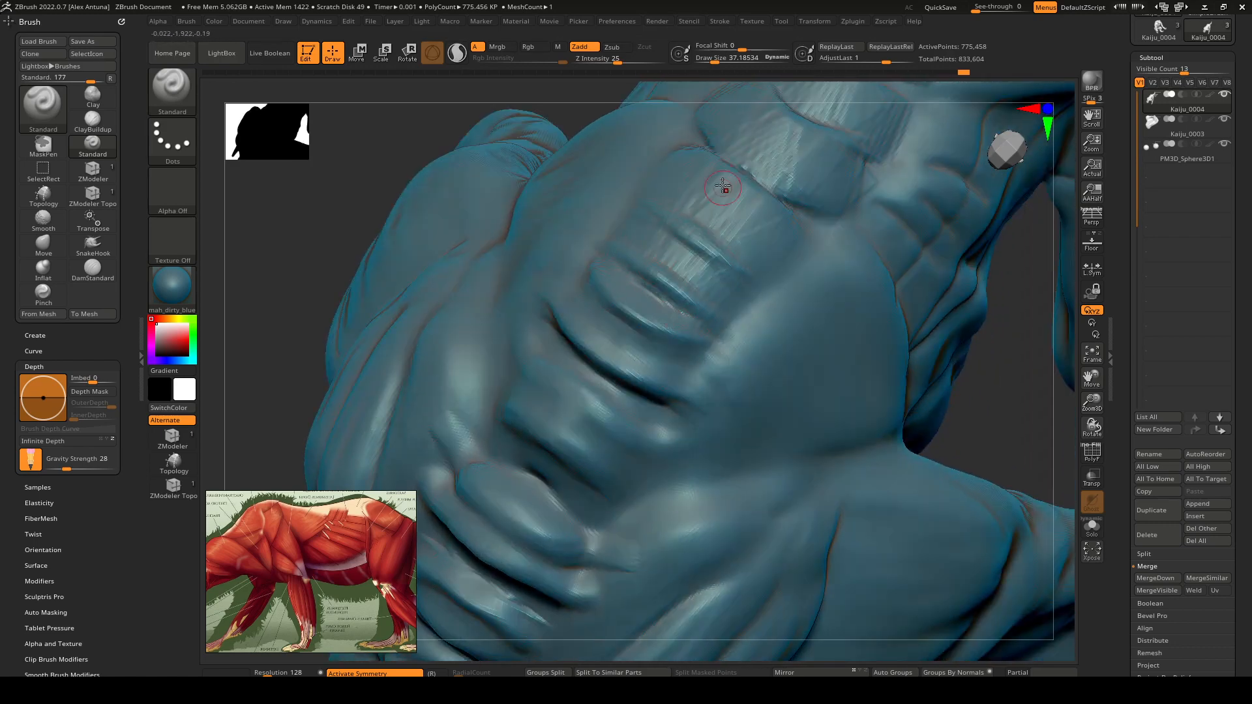
left_click_drag(716, 182, 782, 224)
key("shift")
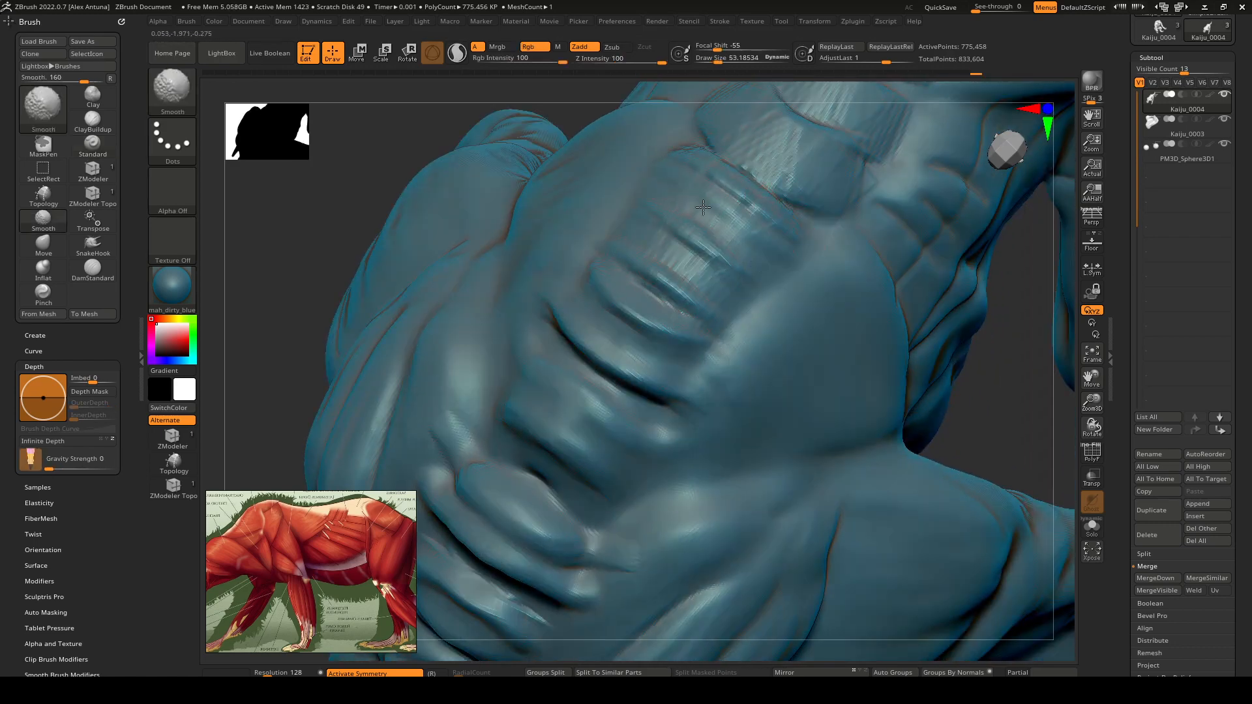
Step: Sculpt drooping folds across the next spine plate with the Standard brush at draw size about 53
right_click_drag(731, 182, 652, 294, "alt")
mouse_move(657, 266)
left_mouse_down()
mouse_move(730, 310)
mouse_move(696, 290)
mouse_move(716, 288)
left_mouse_up()
left_click_drag(678, 207, 775, 257)
left_click_drag(684, 228, 750, 266)
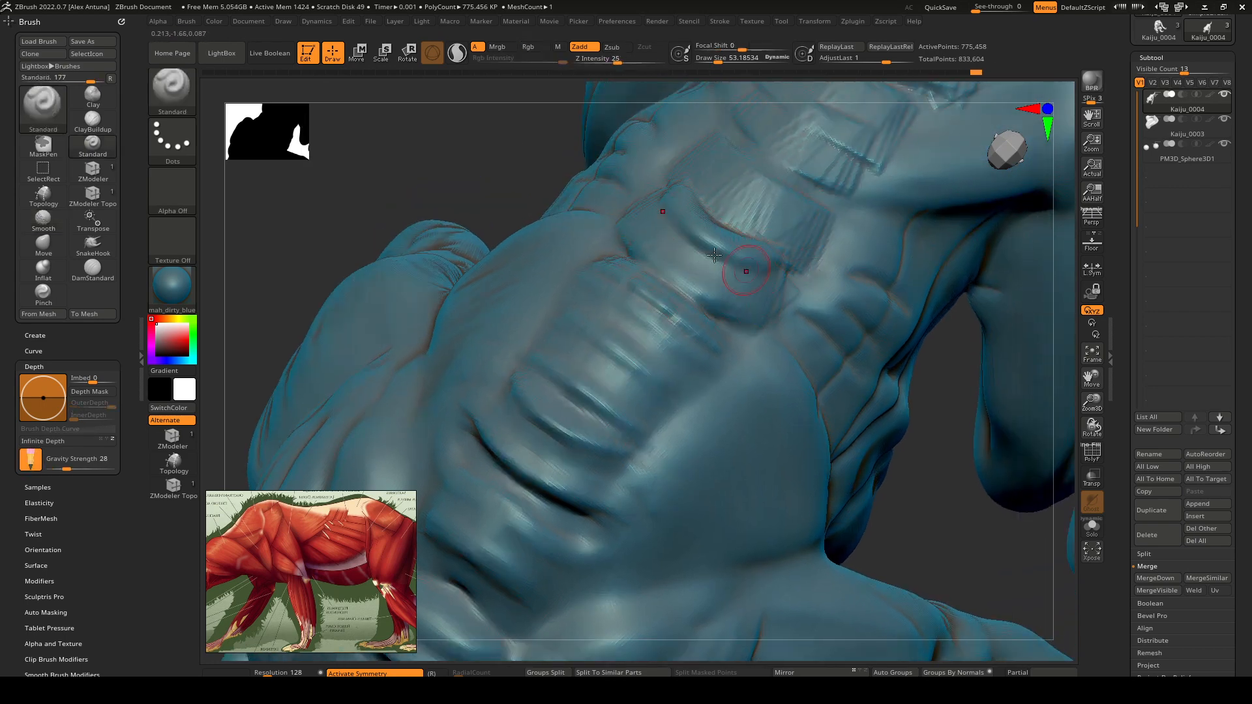
left_click_drag(686, 240, 769, 269)
Step: Add another Standard-brush fold above the previous one on the spine plate and smooth the fold surfaces
right_click_drag(690, 287, 654, 261)
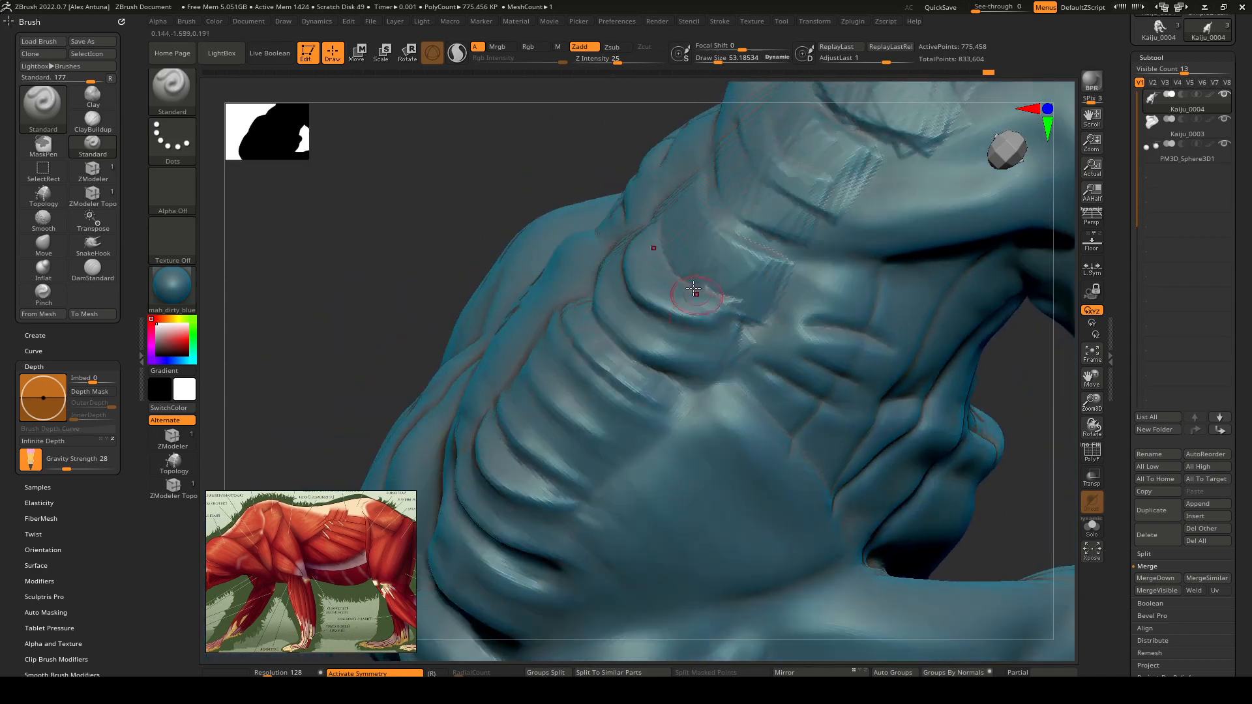
mouse_move(664, 249)
left_mouse_down()
mouse_move(731, 294)
mouse_move(750, 293)
left_mouse_up()
mouse_move(707, 225)
left_mouse_down()
mouse_move(764, 264)
mouse_move(712, 279)
left_mouse_up()
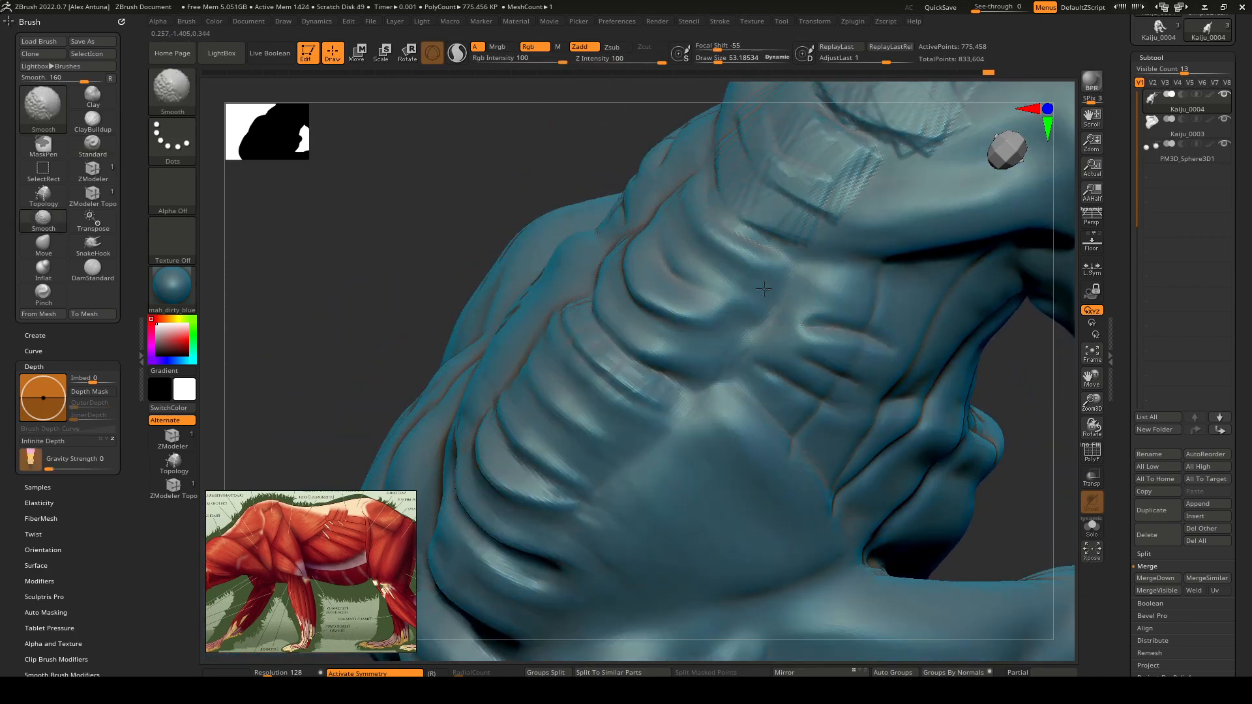
mouse_move(676, 382)
left_mouse_down("shift")
mouse_move(609, 373)
mouse_move(664, 417)
left_mouse_up("shift")
Step: Carve creases between the spine folds with DamStandard, extending them onto the side of the back, and soften them
mouse_move(664, 418)
right_mouse_down("ctrl")
mouse_move(660, 384)
mouse_move(707, 365)
mouse_move(673, 344)
mouse_move(651, 268)
right_mouse_up("ctrl")
key("b")
key("d")
key("s")
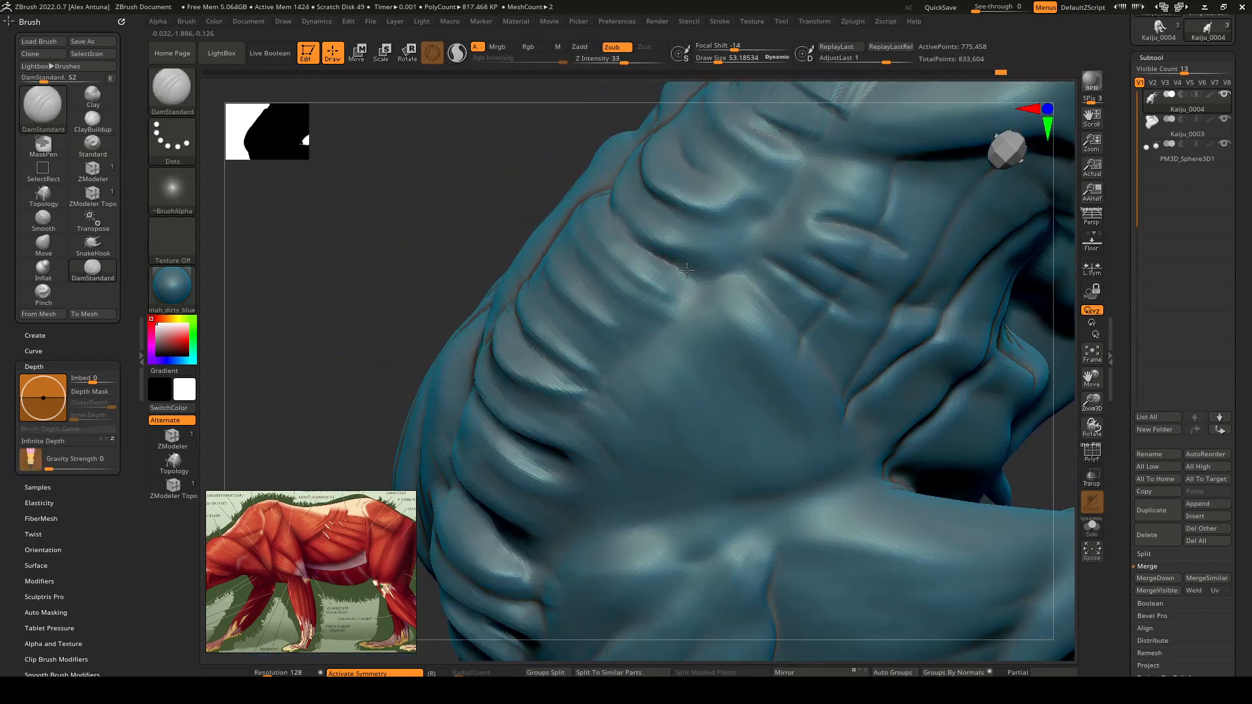
left_click_drag(687, 269, 775, 295)
left_click_drag(598, 259, 745, 328)
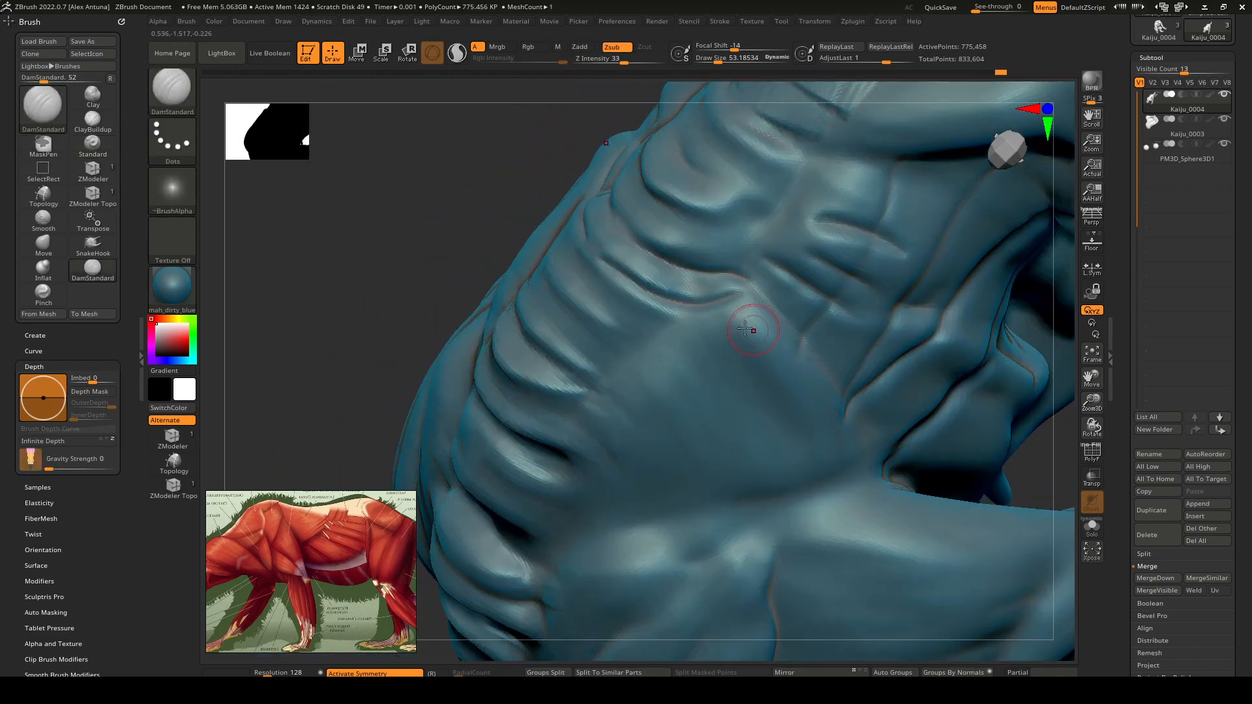
left_click_drag(577, 289, 760, 321)
left_click_drag(572, 330, 665, 353)
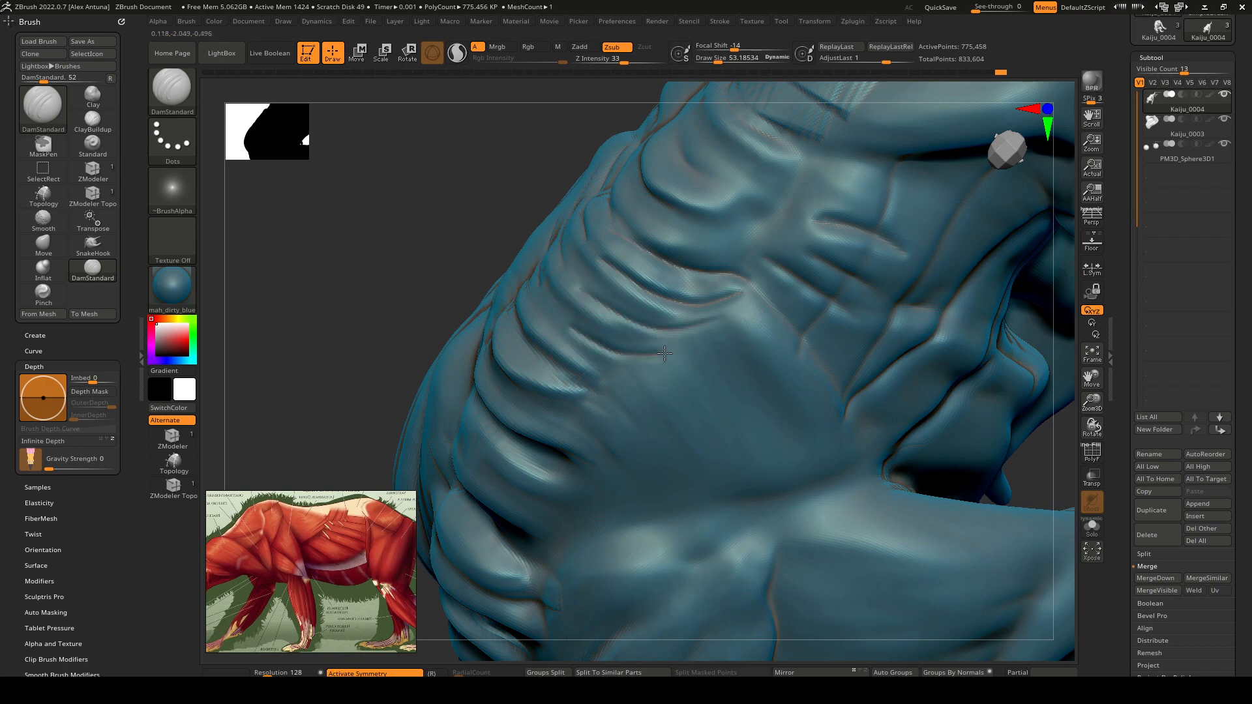
right_click_drag(703, 342, 718, 314)
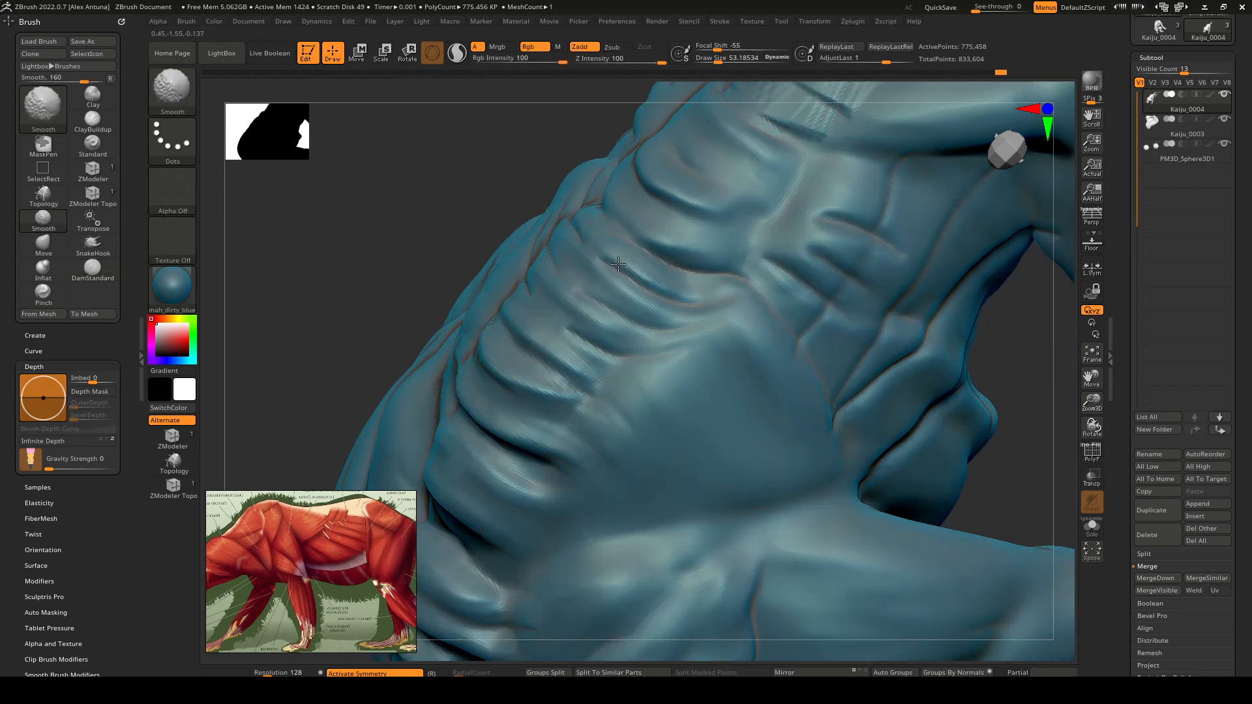
left_click_drag(618, 264, 611, 249, "shift")
Step: Subdivide the kaiju body mesh once more to subdivision level 4
mouse_move(657, 365)
right_mouse_down("ctrl")
mouse_move(662, 294)
mouse_move(685, 319)
mouse_move(659, 384)
mouse_move(679, 280)
mouse_move(673, 344)
mouse_move(668, 299)
mouse_move(687, 290)
mouse_move(665, 306)
mouse_move(688, 328)
mouse_move(708, 313)
right_mouse_up("ctrl")
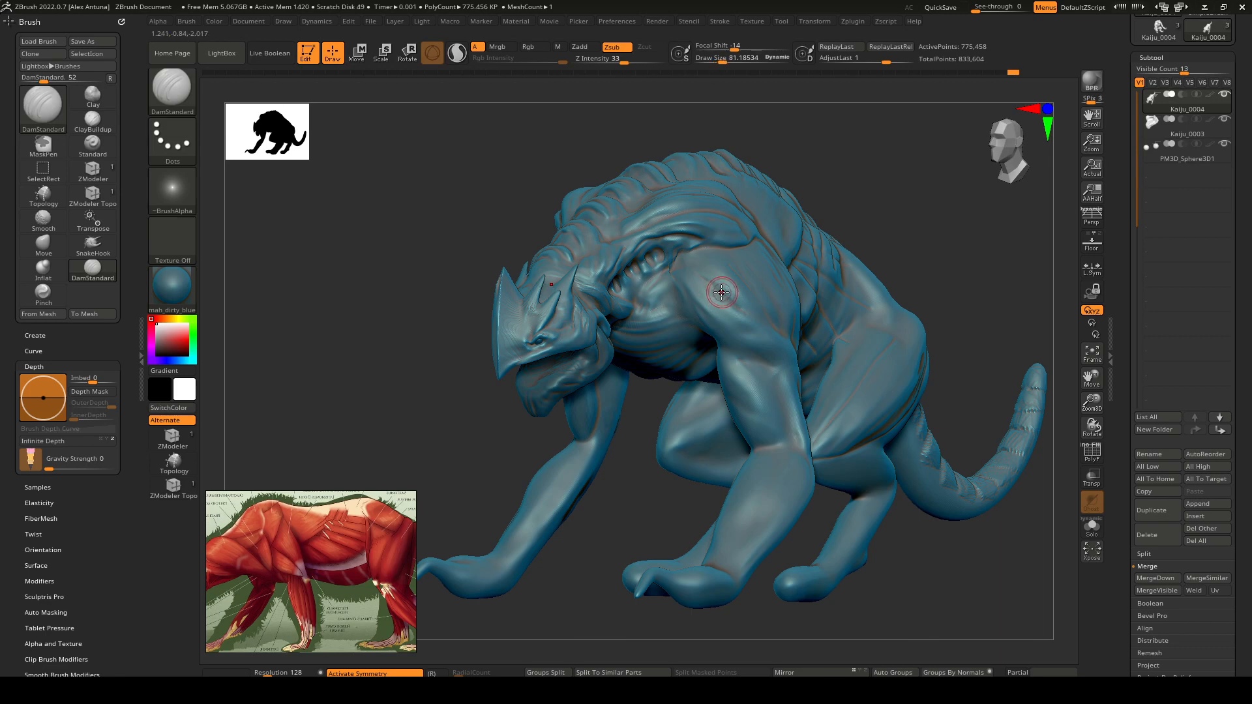
key("shift")
mouse_move(759, 333)
right_mouse_down()
mouse_move(820, 342)
mouse_move(773, 365)
mouse_move(767, 332)
right_mouse_up()
mouse_move(767, 332)
right_mouse_down()
mouse_move(750, 341)
mouse_move(842, 411)
mouse_move(750, 415)
right_mouse_up()
mouse_move(750, 414)
right_mouse_down("alt")
mouse_move(629, 300)
mouse_move(619, 392)
right_mouse_up("alt")
right_click_drag(619, 333, 589, 330)
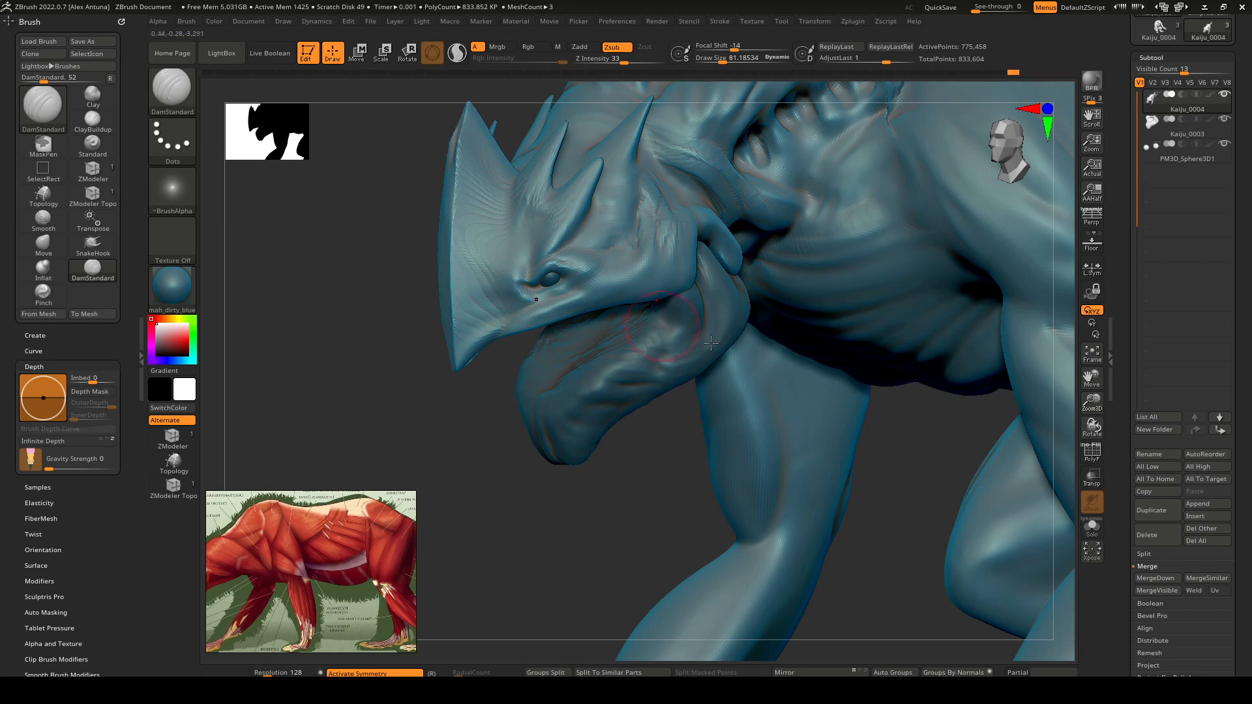
left_click_drag(1133, 595, 1133, 481)
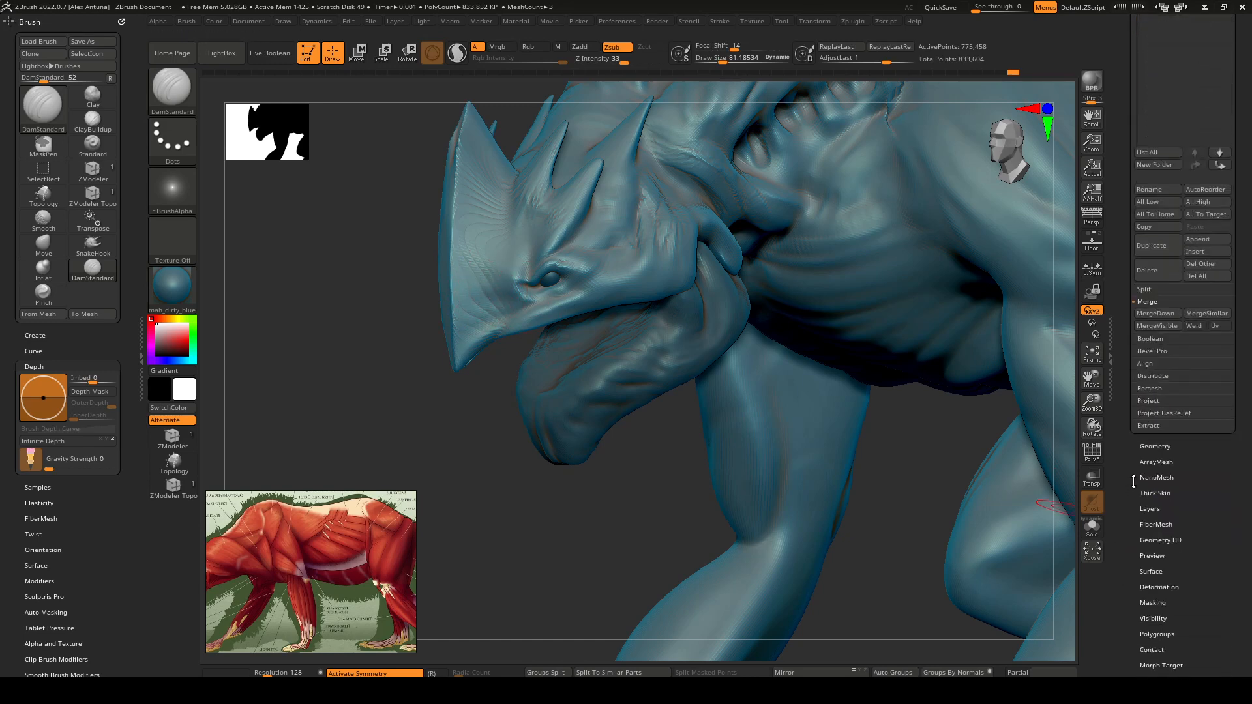
left_click(1155, 446)
key("ctrl+d")
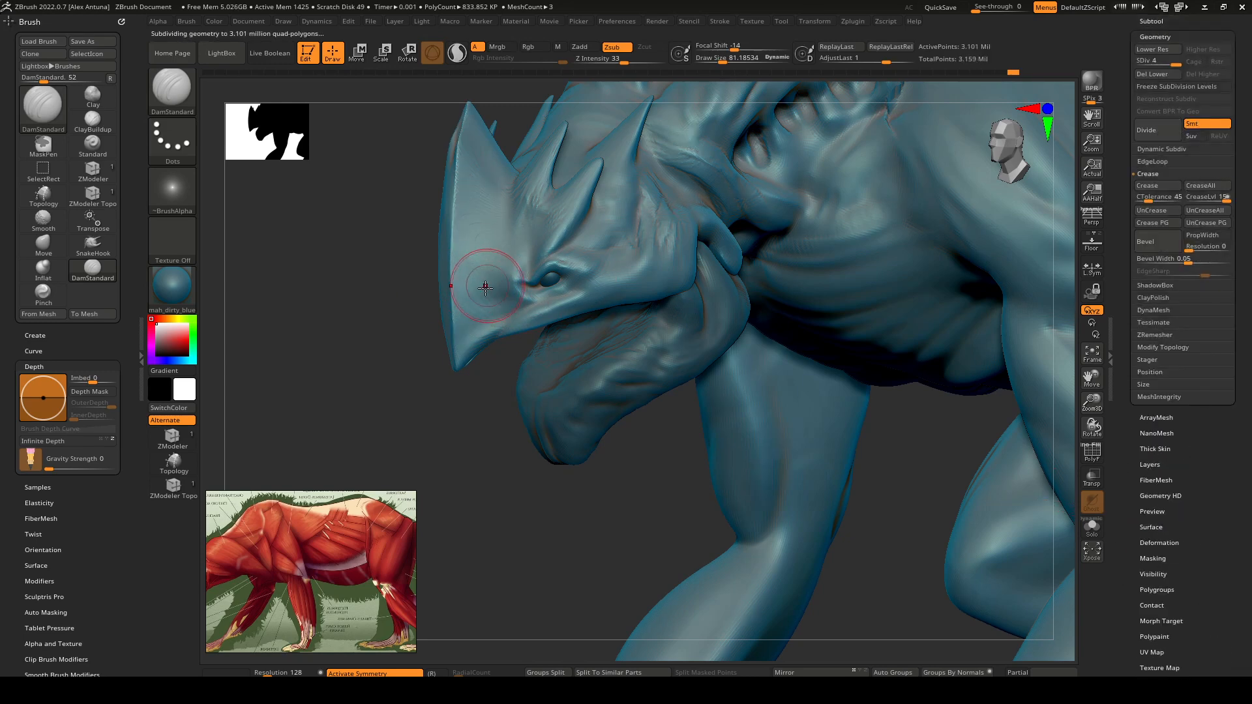
Step: Smooth the front edge of the head's blade-like horn and the surface toward the upper jaw
key("shift")
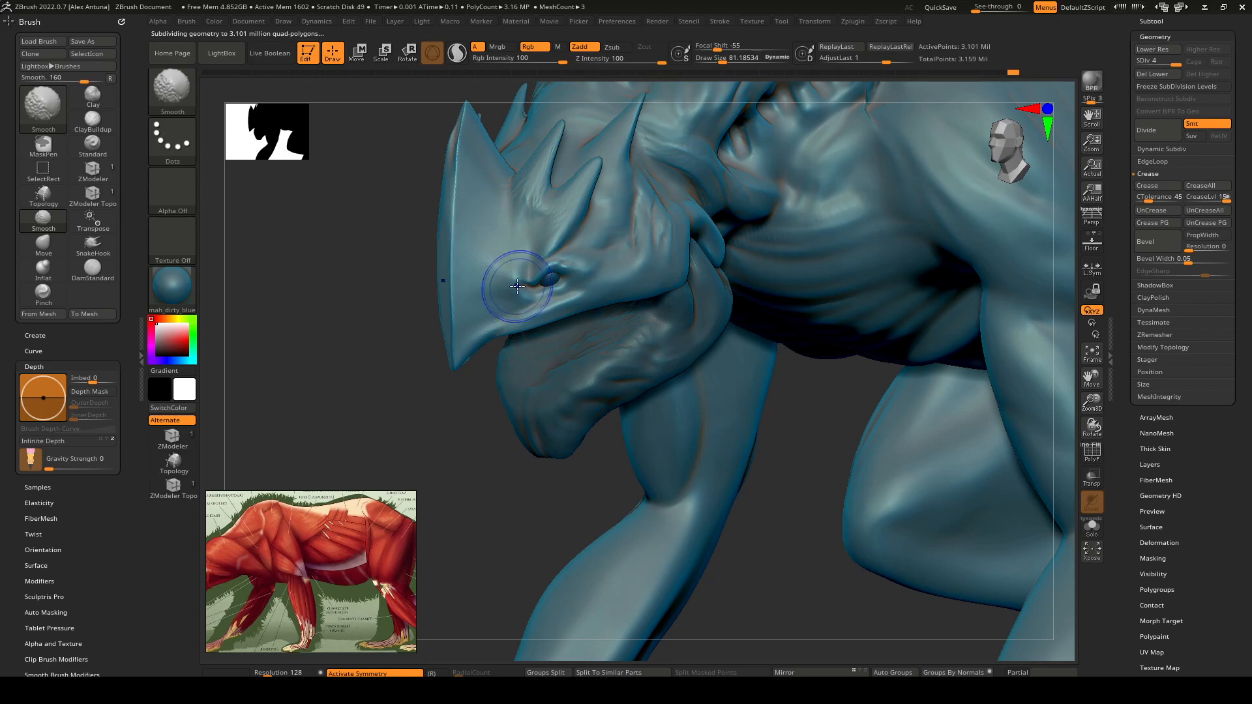
mouse_move(517, 286)
right_mouse_down()
mouse_move(555, 280)
mouse_move(535, 277)
right_mouse_up()
left_click_drag(475, 173, 440, 313, "shift")
right_click_drag(577, 291, 493, 278)
left_click_drag(522, 310, 477, 342, "shift")
right_click_drag(479, 345, 515, 309)
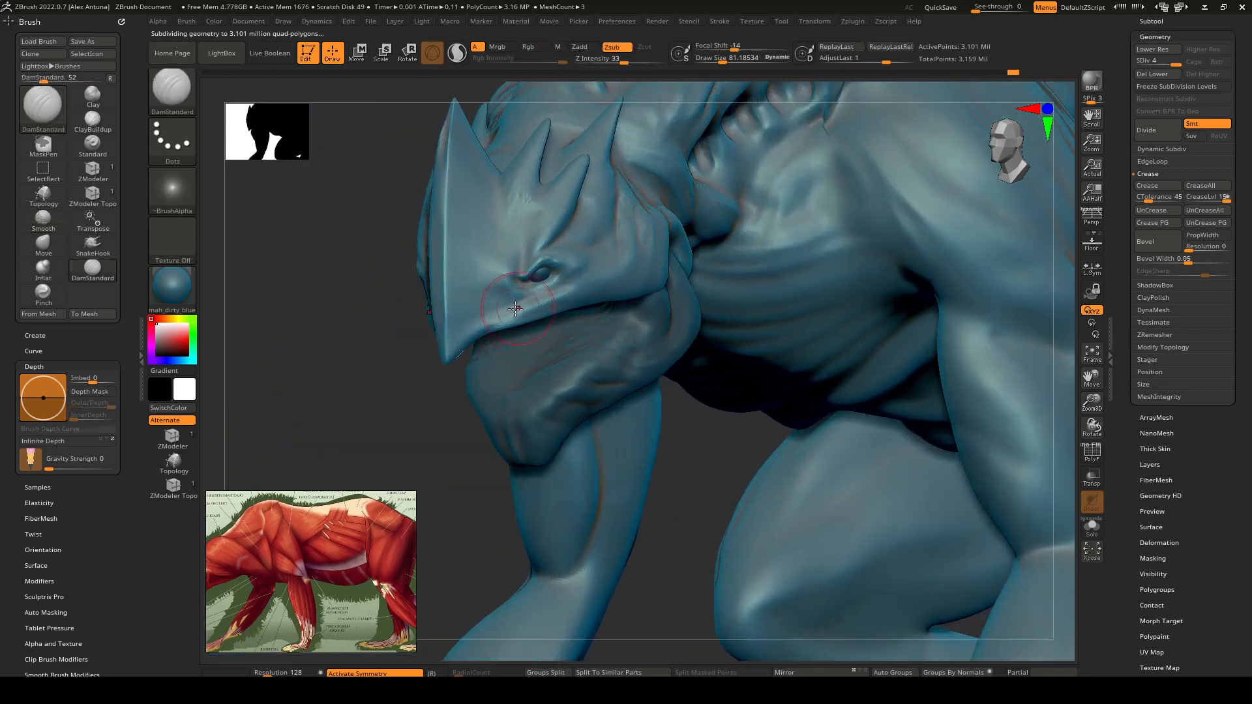
Step: Build up the brow ridge above the eye with ClayBuildup at draw size about 15
key("b")
key("c")
key("b")
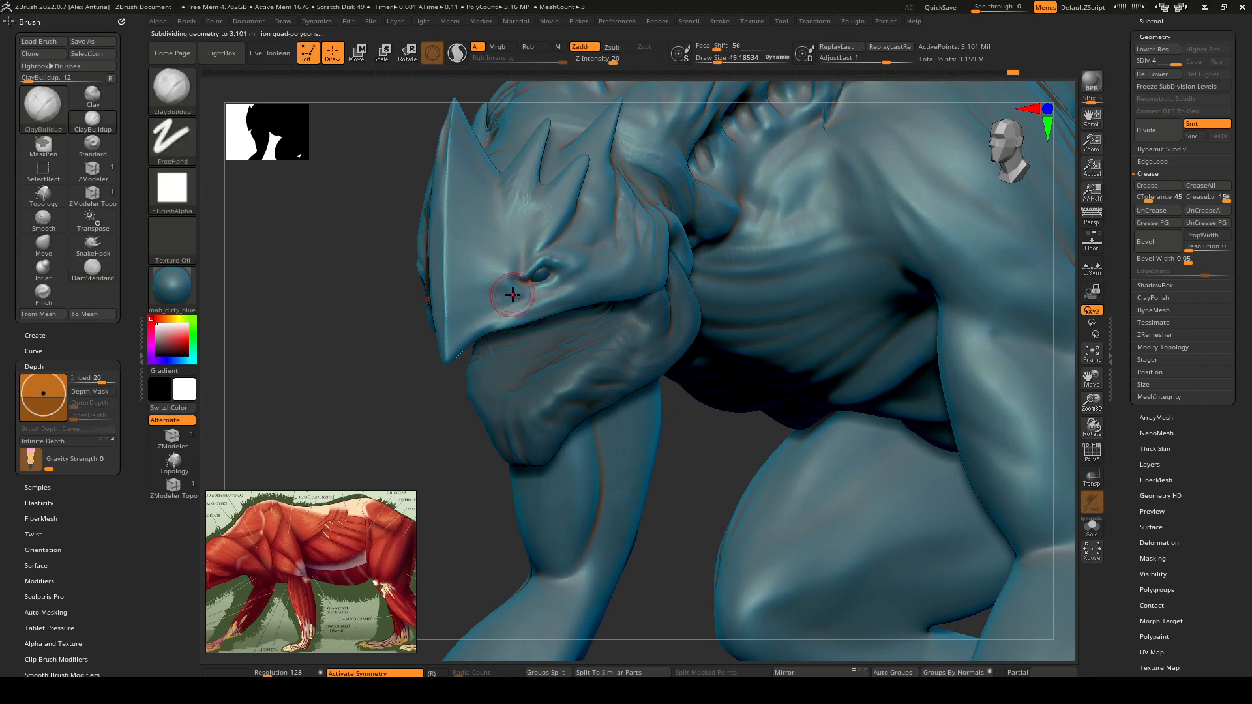
mouse_move(528, 243)
right_mouse_down("ctrl")
mouse_move(554, 365)
mouse_move(543, 371)
right_mouse_up("ctrl")
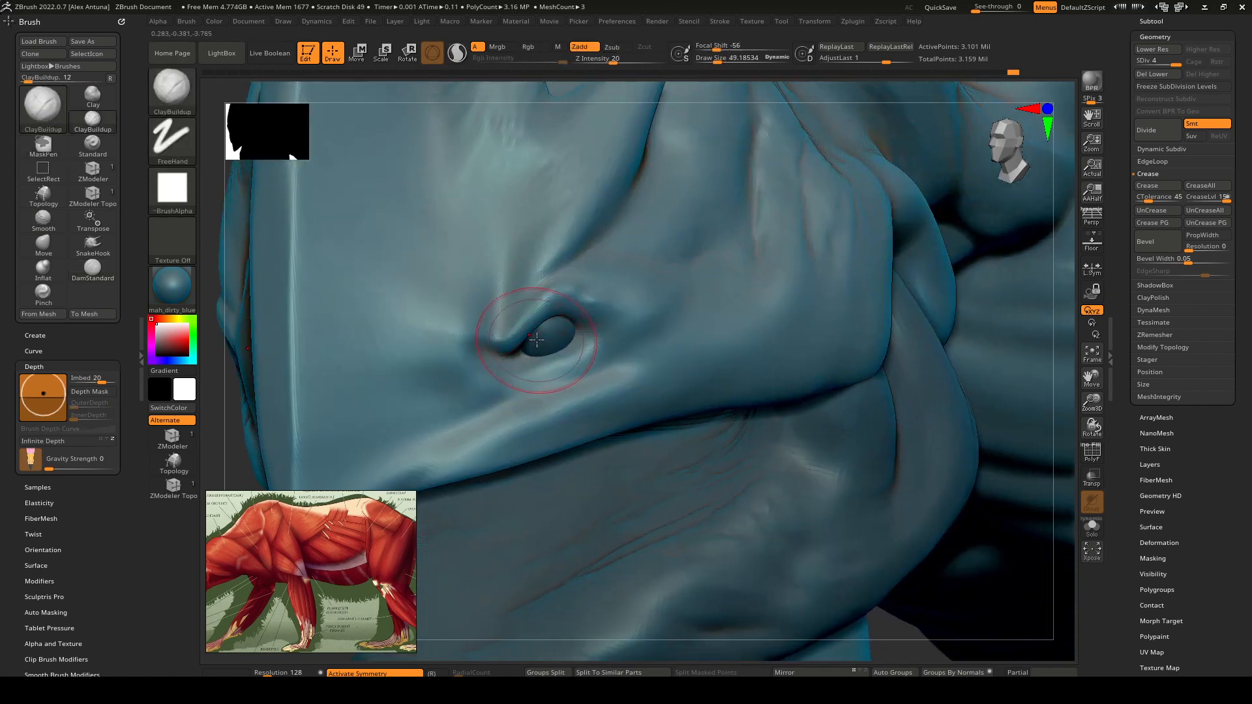
key("space")
left_click(536, 328)
left_click_drag(531, 326, 533, 326)
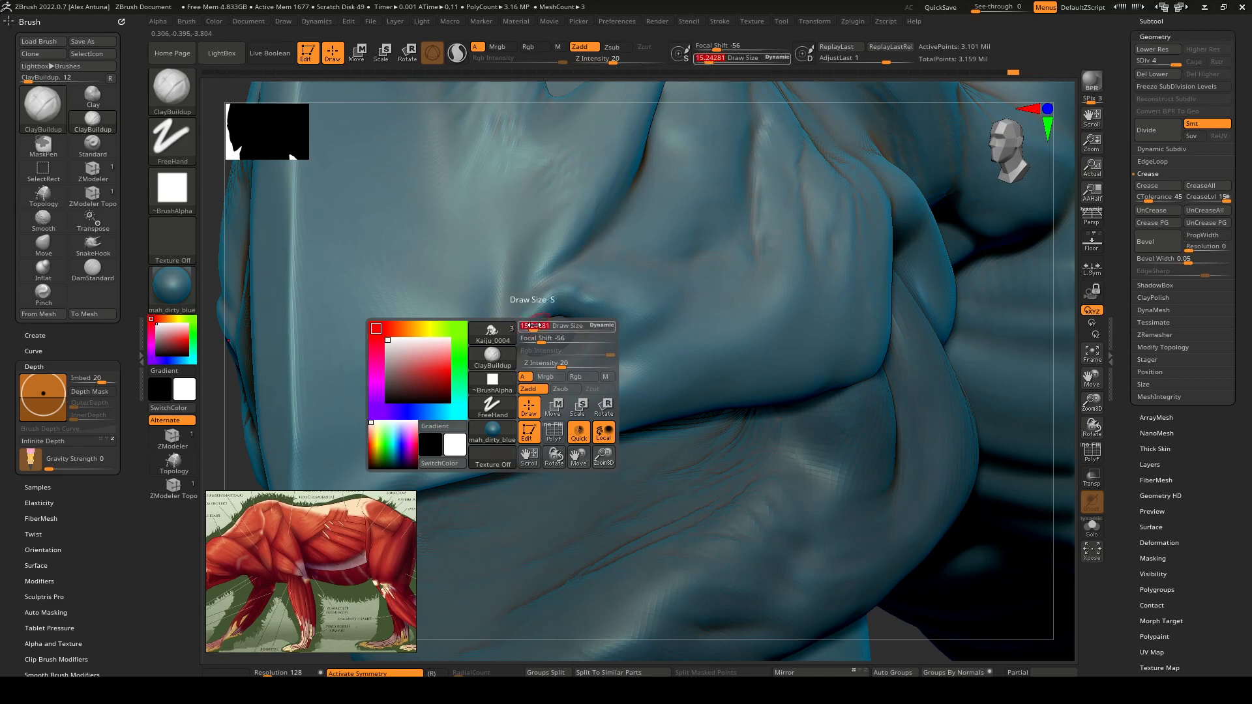
right_click_drag(532, 327, 494, 313)
mouse_move(480, 321)
left_mouse_down()
mouse_move(510, 347)
mouse_move(504, 339)
left_mouse_up()
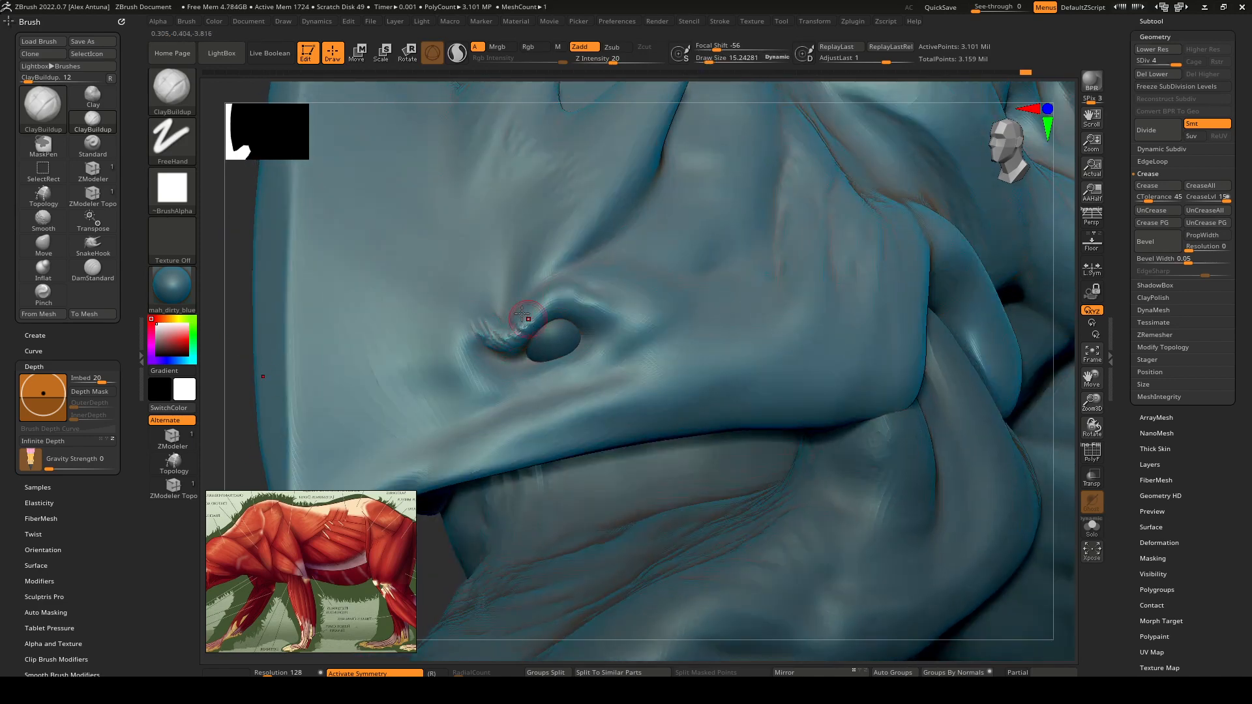
mouse_move(579, 302)
left_mouse_down()
mouse_move(609, 287)
mouse_move(590, 320)
left_mouse_up()
Step: Extend the brow strokes toward the outer eye corner and build an upper eyelid over the eyeball with ClayBuildup
mouse_move(516, 348)
right_mouse_down("ctrl")
mouse_move(524, 315)
mouse_move(575, 260)
mouse_move(621, 299)
mouse_move(613, 308)
right_mouse_up("ctrl")
mouse_move(618, 324)
left_mouse_down()
mouse_move(597, 308)
mouse_move(539, 336)
left_mouse_up()
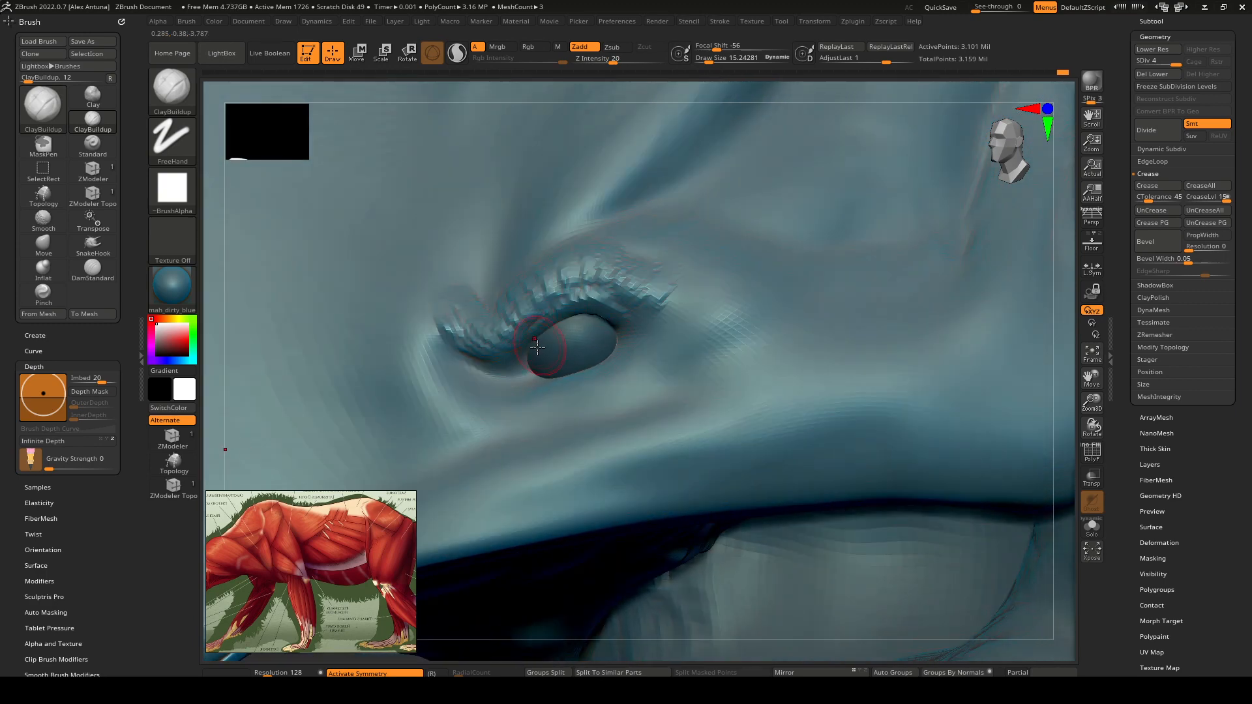
mouse_move(619, 324)
left_mouse_down()
mouse_move(552, 323)
mouse_move(505, 353)
mouse_move(597, 301)
mouse_move(636, 312)
mouse_move(545, 319)
mouse_move(489, 368)
left_mouse_up()
Step: Carve the crease between brow and upper eyelid with DamStandard, then smooth the lid's edge around the eyeball
key("b")
key("d")
key("s")
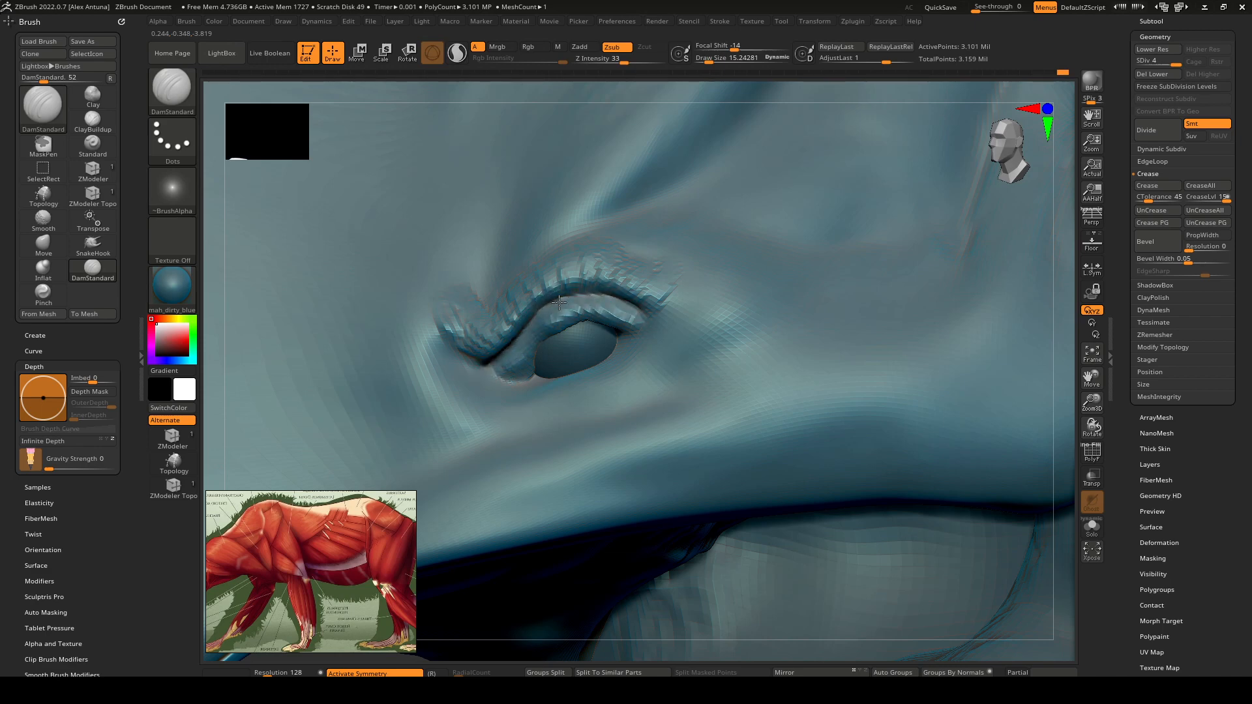
mouse_move(558, 302)
left_mouse_down()
mouse_move(645, 318)
mouse_move(519, 352)
mouse_move(542, 363)
left_mouse_up()
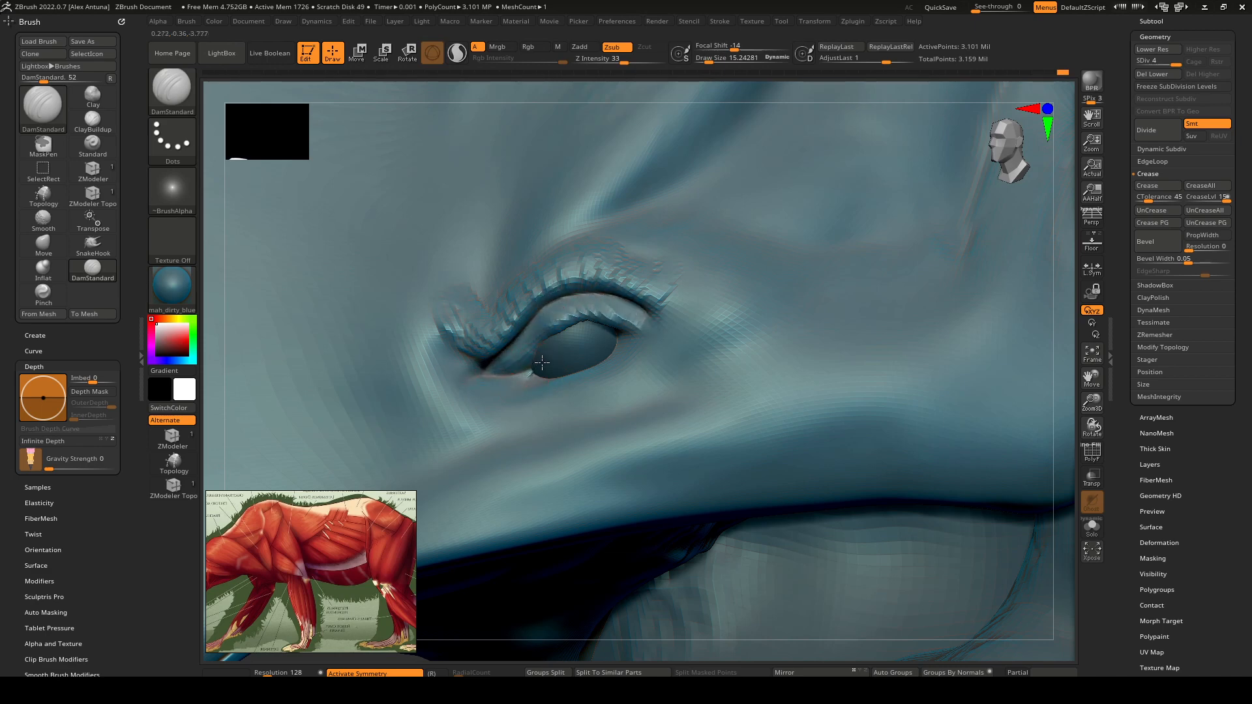
mouse_move(636, 326)
left_mouse_down("shift")
mouse_move(517, 362)
mouse_move(526, 339)
left_mouse_up("shift")
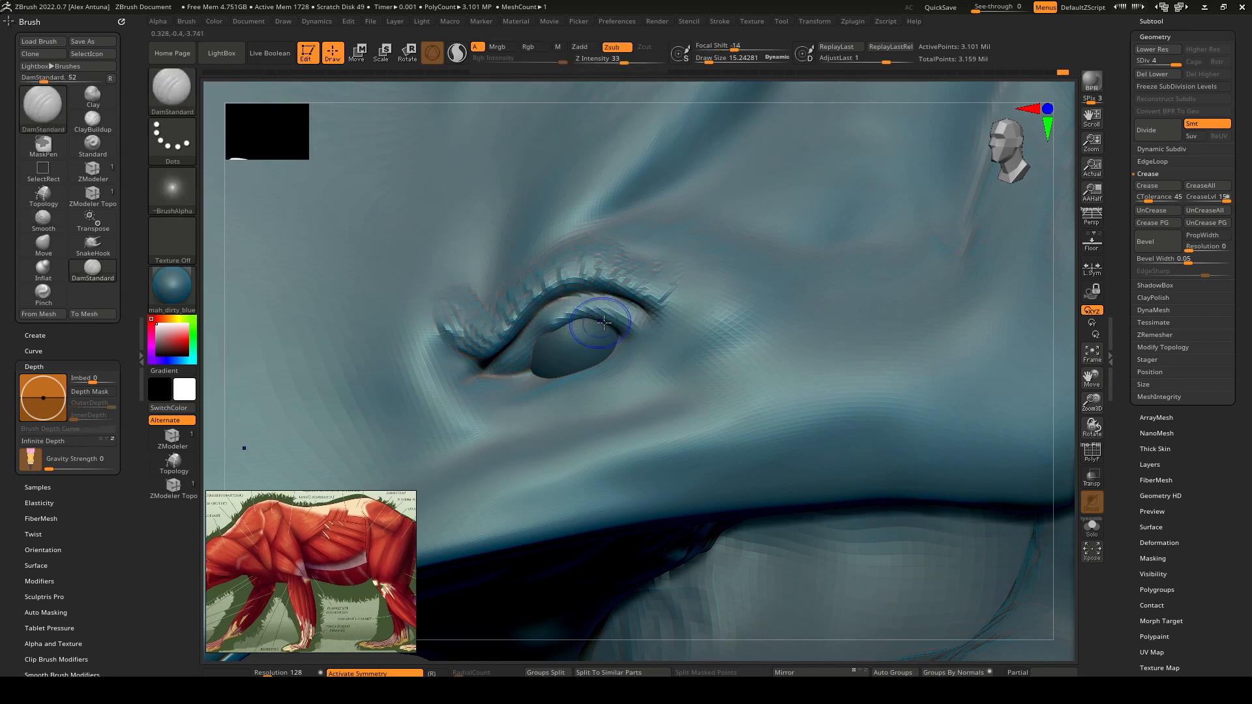
mouse_move(603, 309)
left_mouse_down("shift")
mouse_move(554, 318)
mouse_move(575, 321)
left_mouse_up("shift")
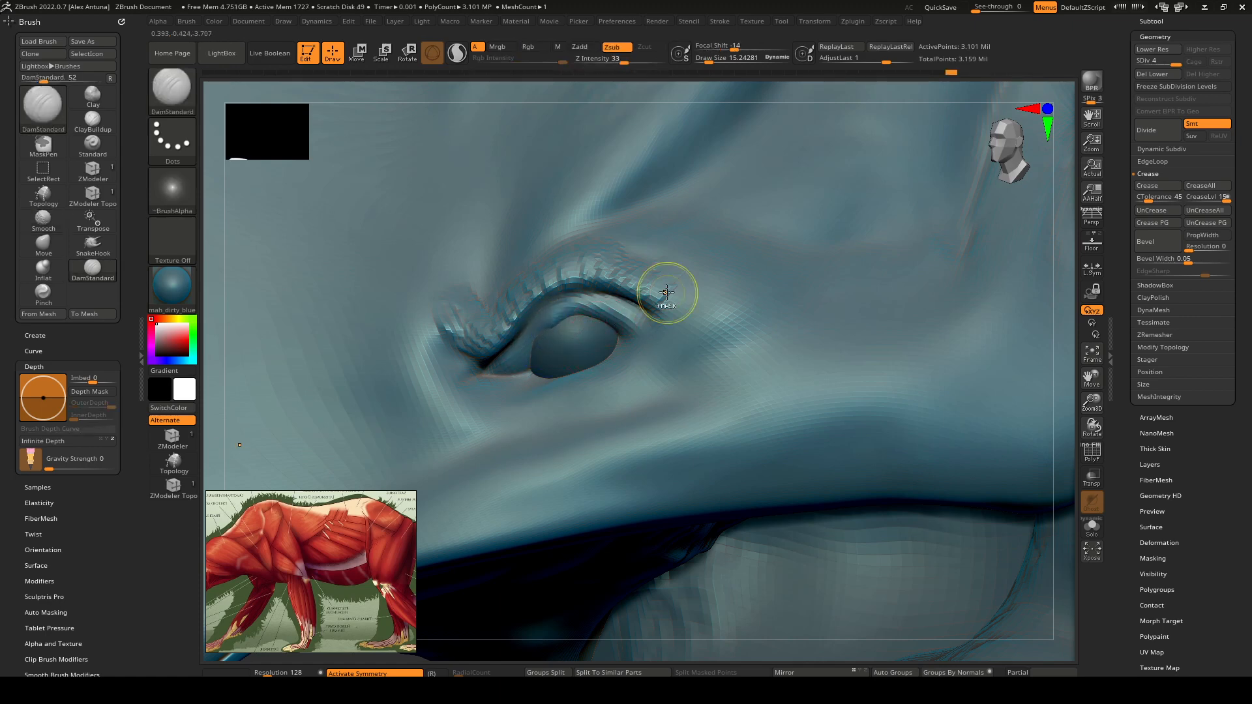
Step: Subdivide the body mesh to level 5 and smooth the clay strokes on the brow ridge and upper eyelid
key("ctrl+d")
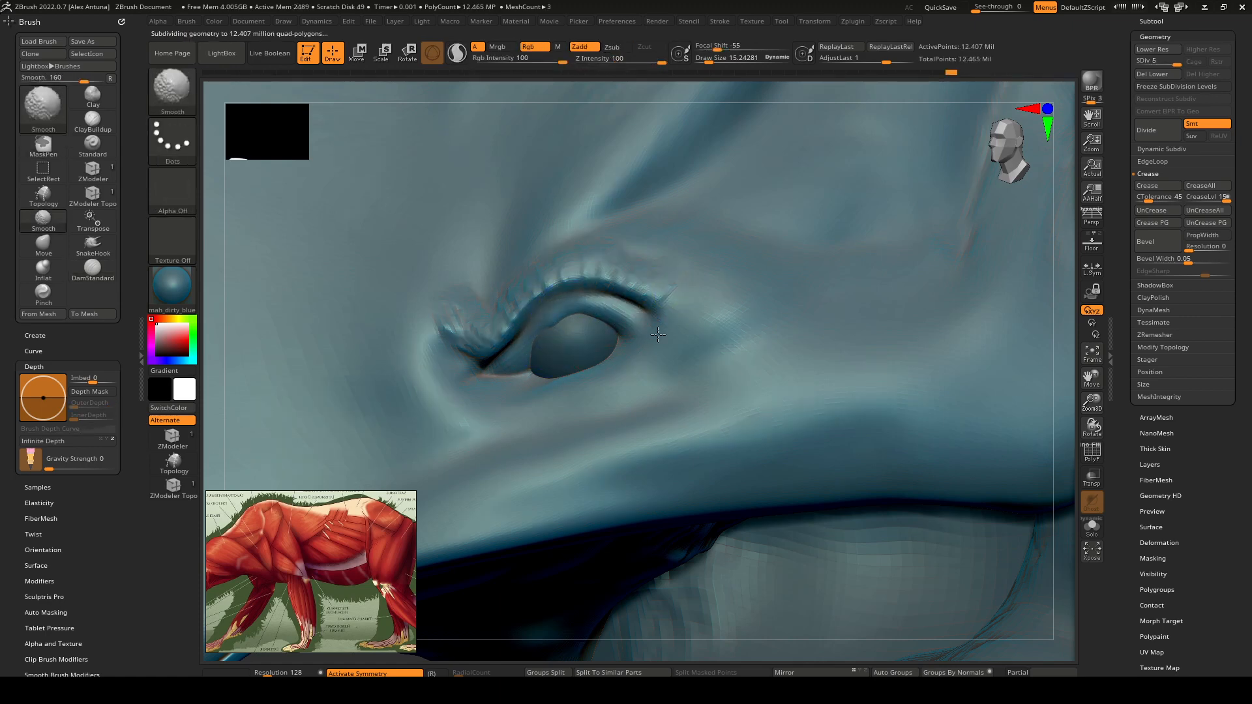
mouse_move(483, 366)
left_mouse_down()
mouse_move(457, 360)
mouse_move(574, 294)
mouse_move(646, 301)
mouse_move(675, 319)
left_mouse_up()
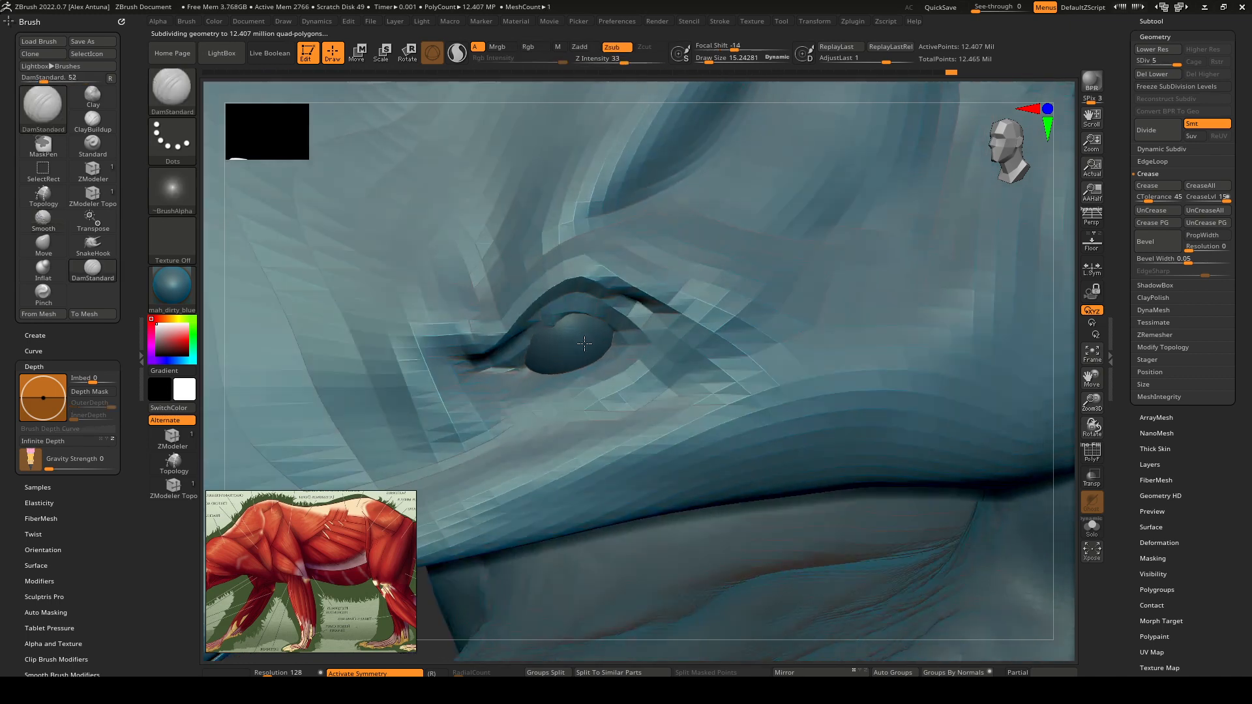
key("space")
left_click_drag(556, 317, 581, 320, "shift")
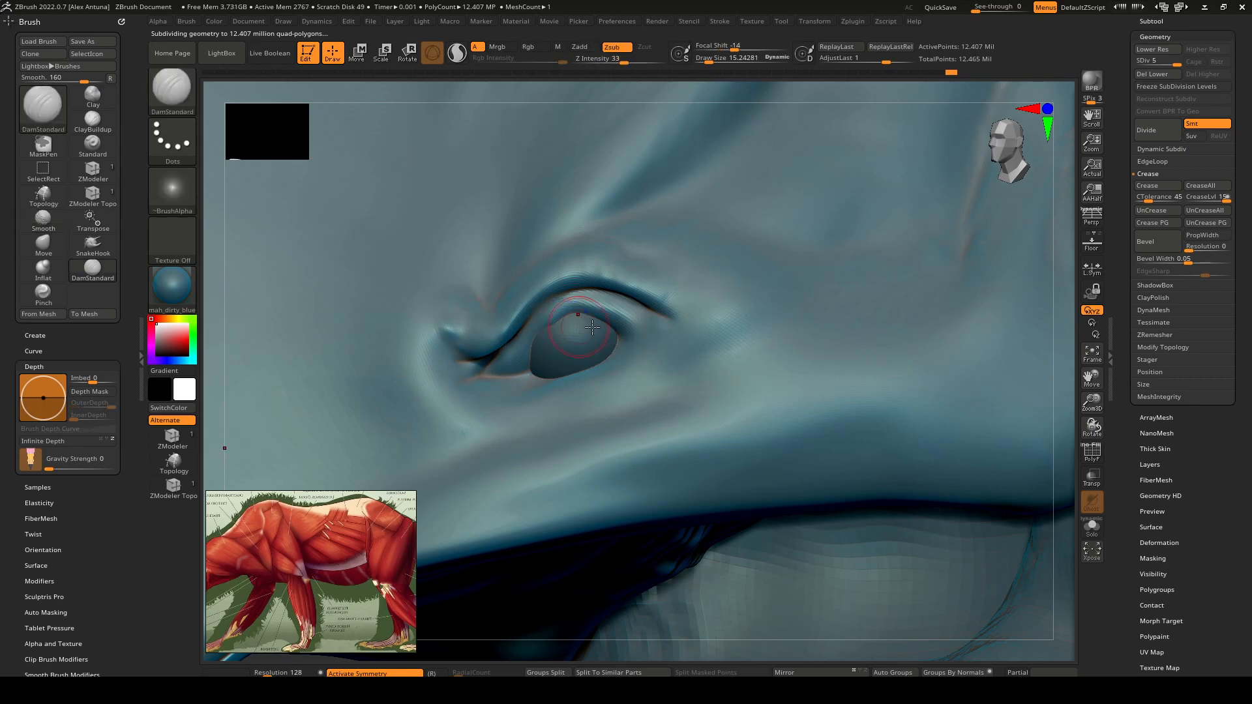
Step: Thicken the upper eyelid from inner to outer corner with fine ClayBuildup strokes at draw size about 18
key("b")
key("c")
key("b")
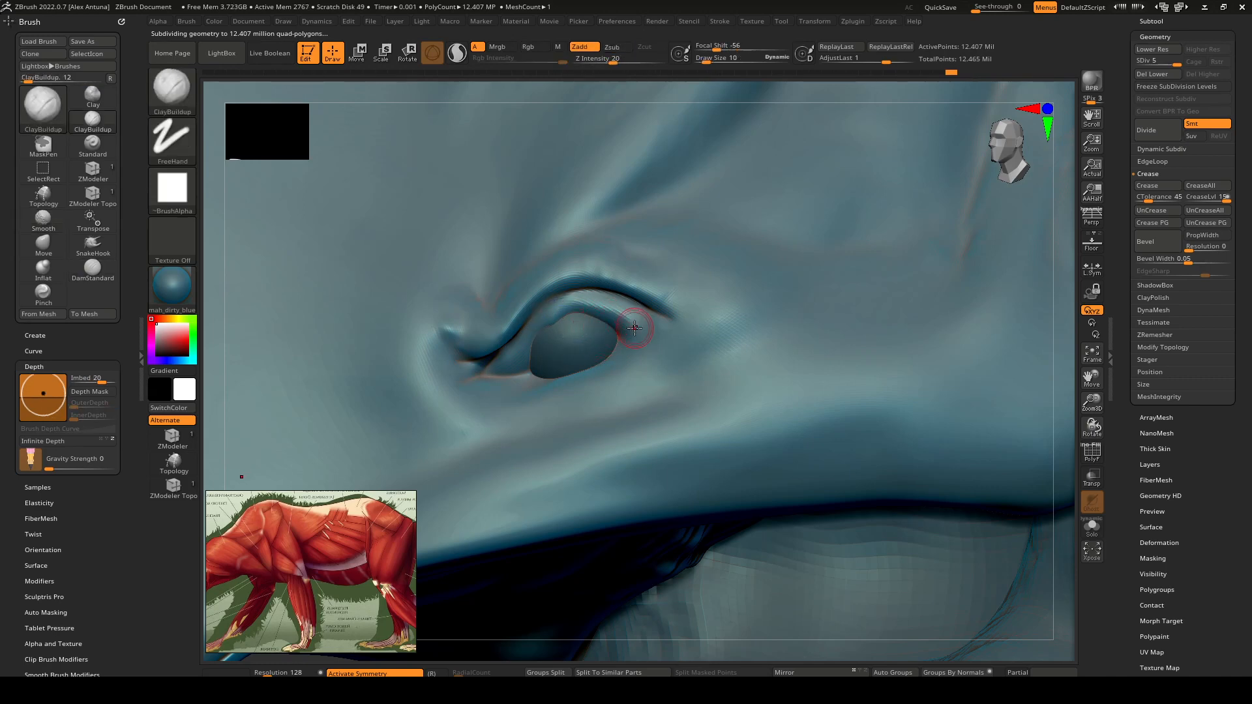
left_click_drag(593, 310, 531, 344)
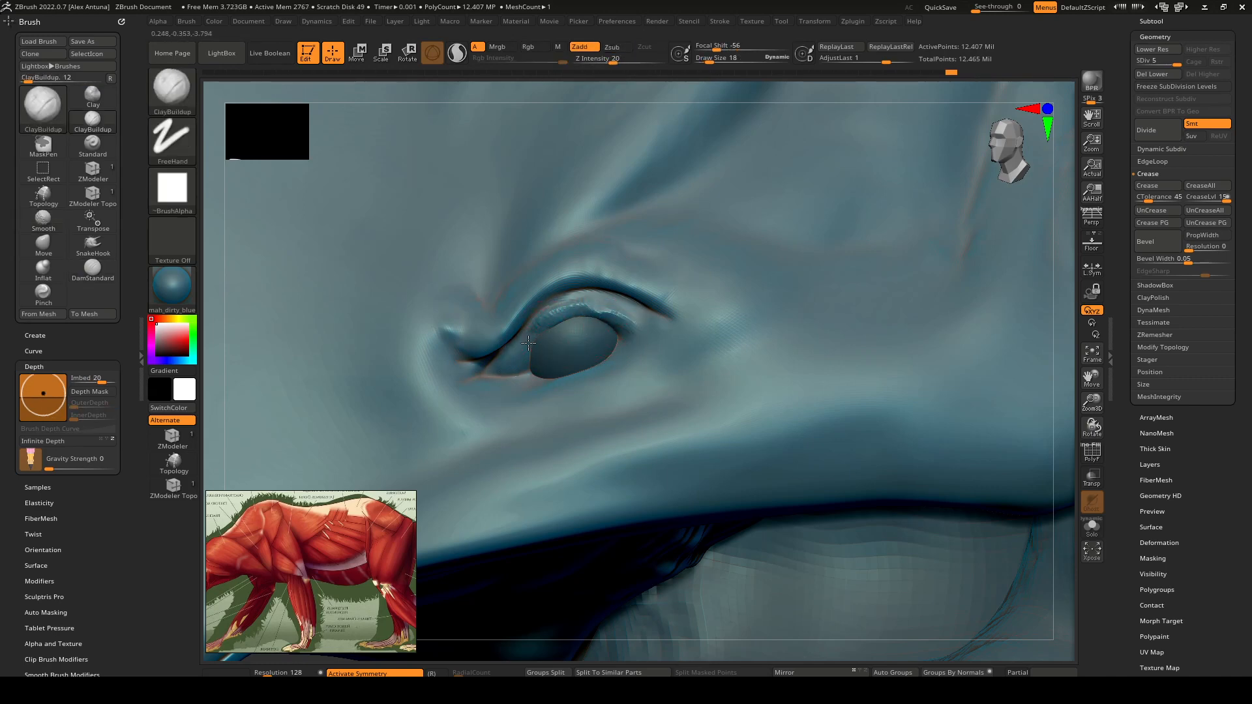
mouse_move(629, 315)
left_mouse_down()
mouse_move(638, 330)
mouse_move(593, 299)
mouse_move(614, 316)
left_mouse_up()
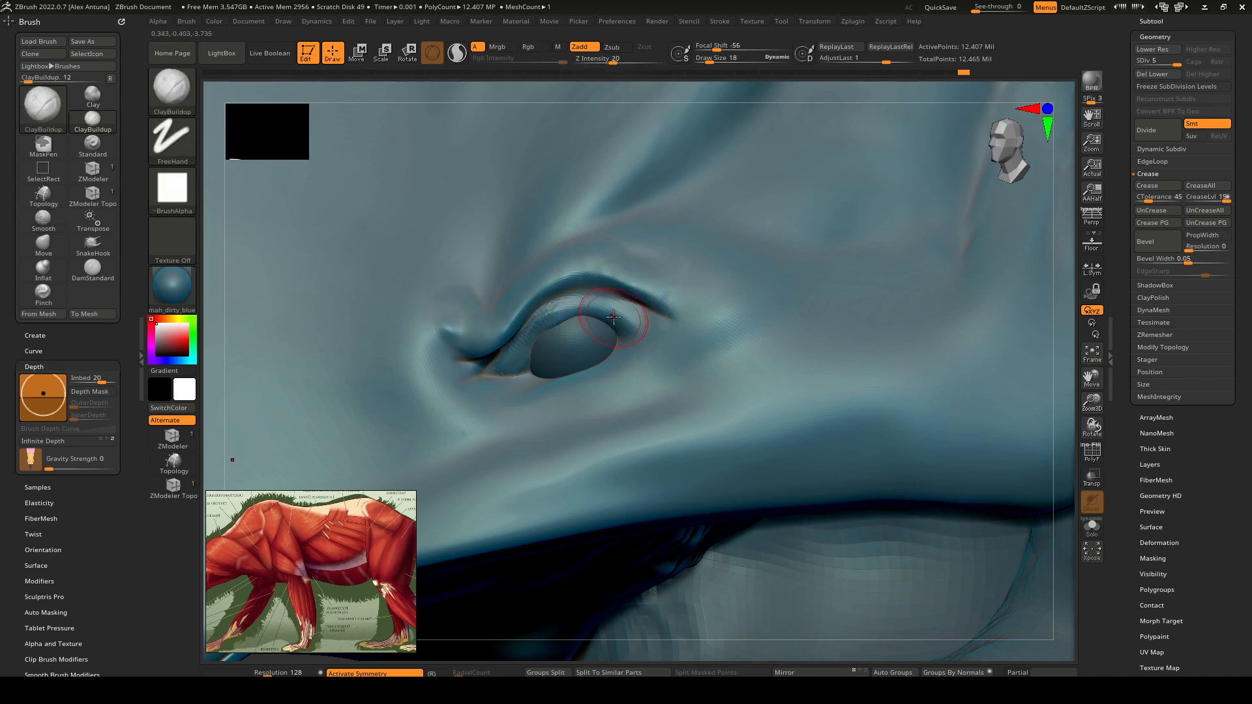
right_click_drag(632, 306, 645, 333)
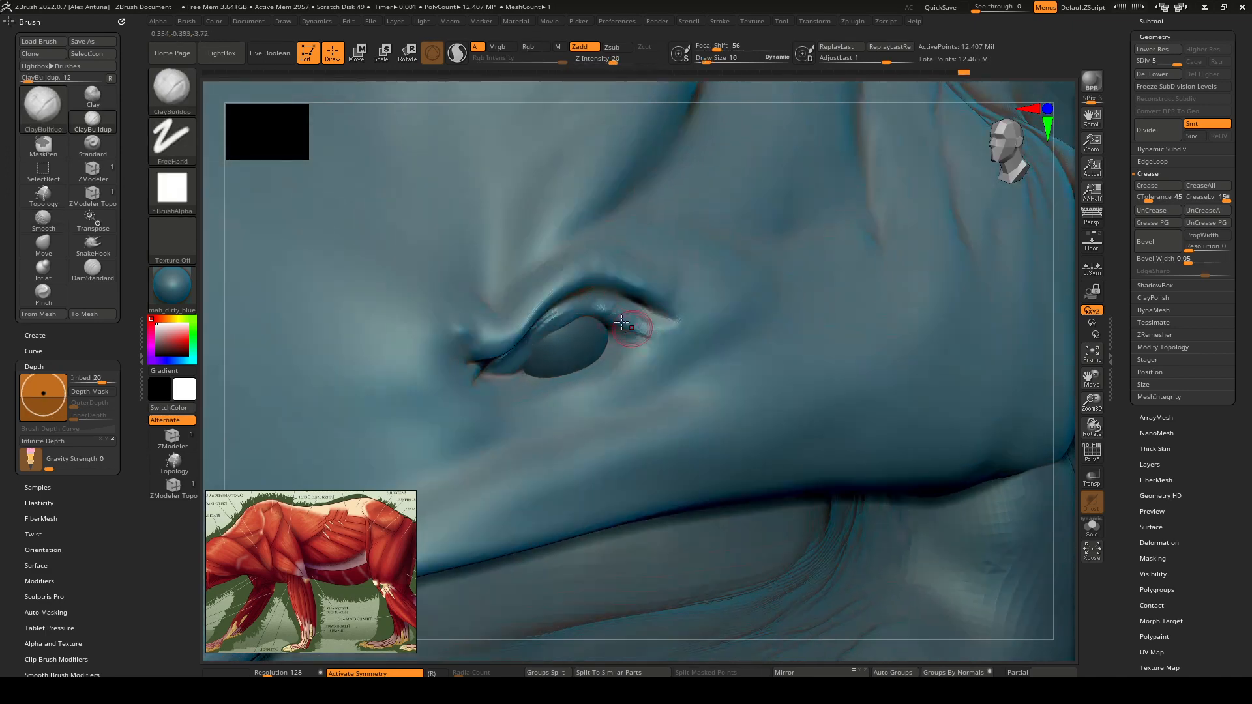
Step: Build up a lower eyelid beneath the eyeball with ClayBuildup strokes from outer to inner corner at draw size 22
right_click_drag(571, 307, 536, 373)
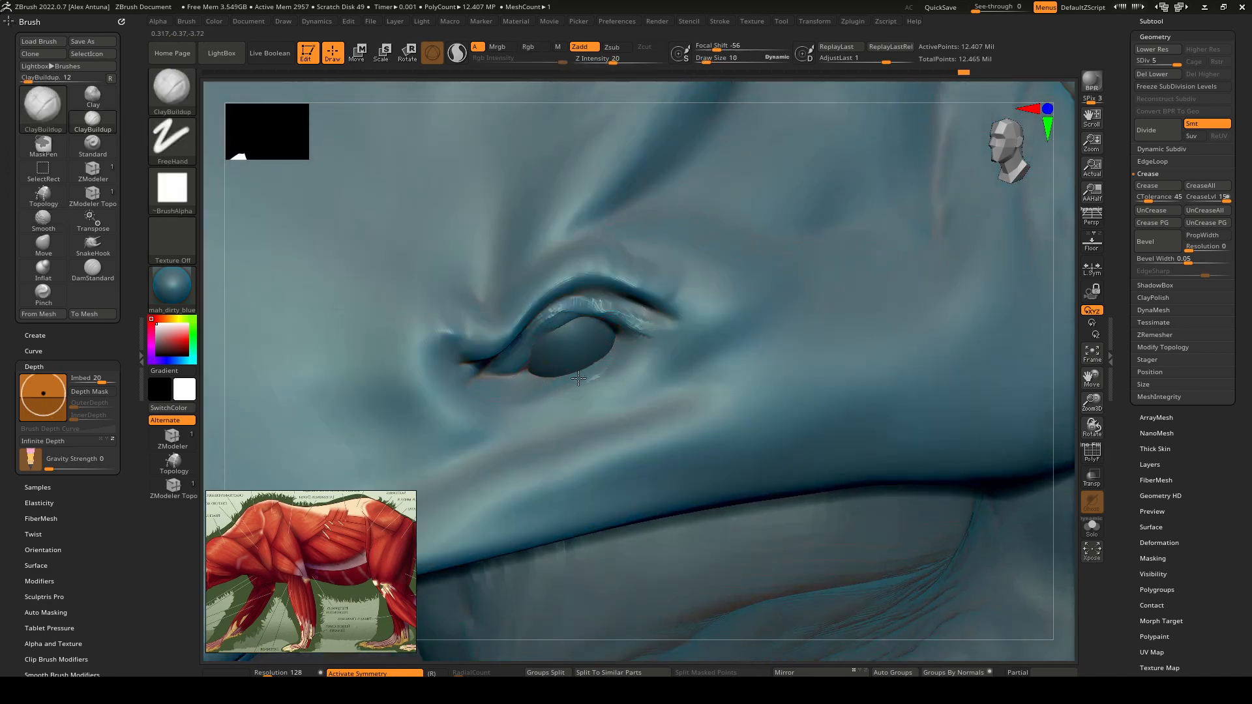
mouse_move(578, 378)
left_mouse_down()
mouse_move(553, 386)
mouse_move(609, 358)
mouse_move(533, 395)
left_mouse_up()
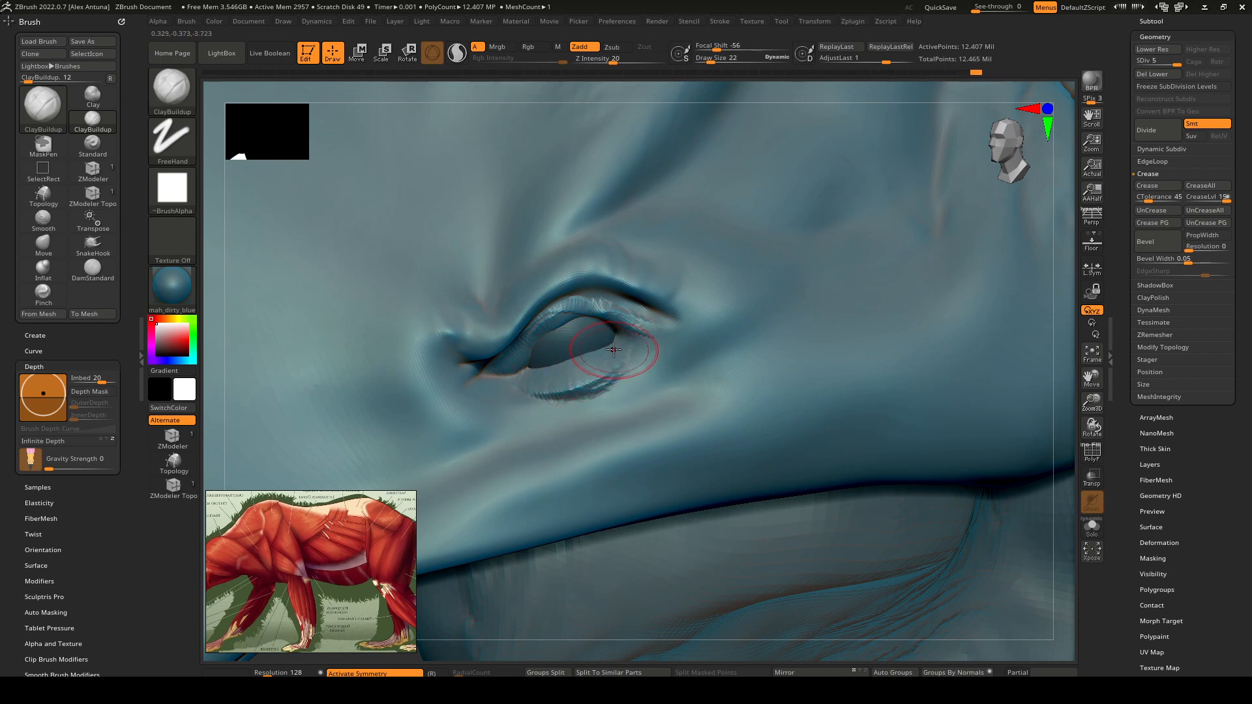
key("[")
mouse_move(614, 351)
left_mouse_down()
mouse_move(535, 370)
mouse_move(535, 388)
left_mouse_up()
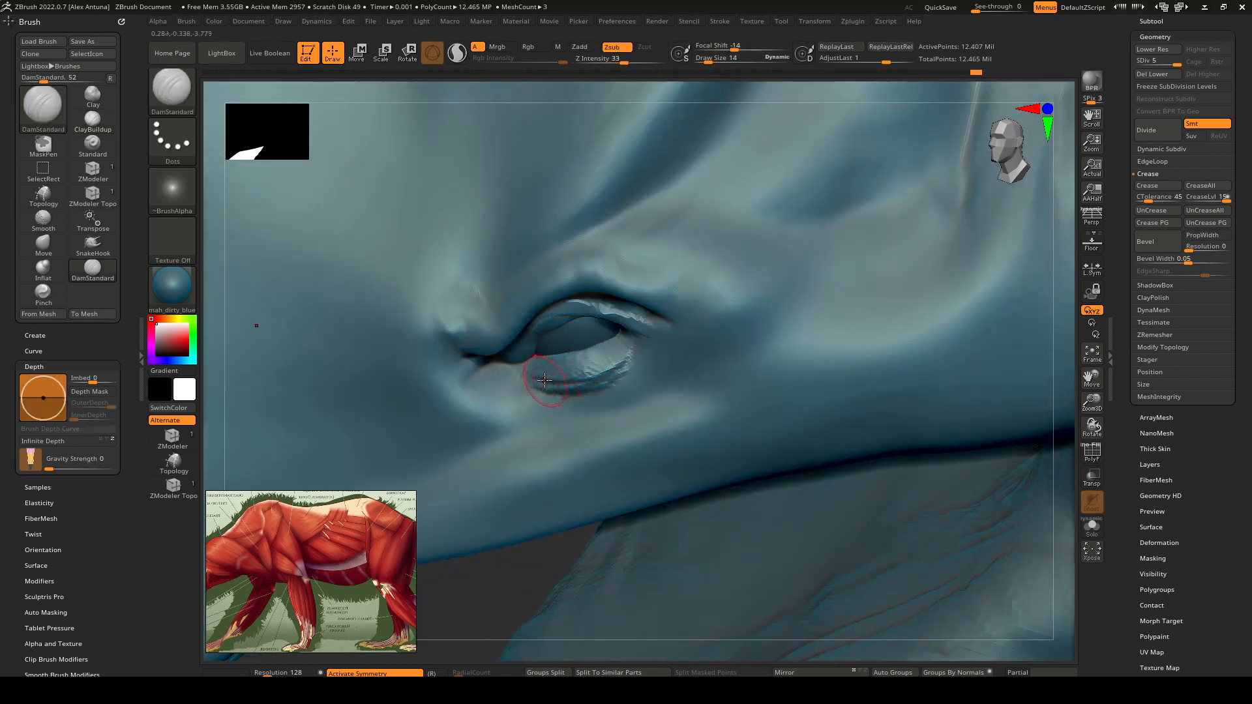
Step: Carve creases along and below the lower eyelid with the DamStandard brush, reducing the draw size to 10
right_click_drag(544, 380, 551, 382)
key("space")
mouse_move(551, 385)
left_mouse_down()
mouse_move(535, 378)
mouse_move(626, 352)
left_mouse_up()
mouse_move(519, 376)
left_mouse_down()
mouse_move(633, 347)
mouse_move(514, 383)
left_mouse_up()
right_click_drag(240, 355, 225, 366)
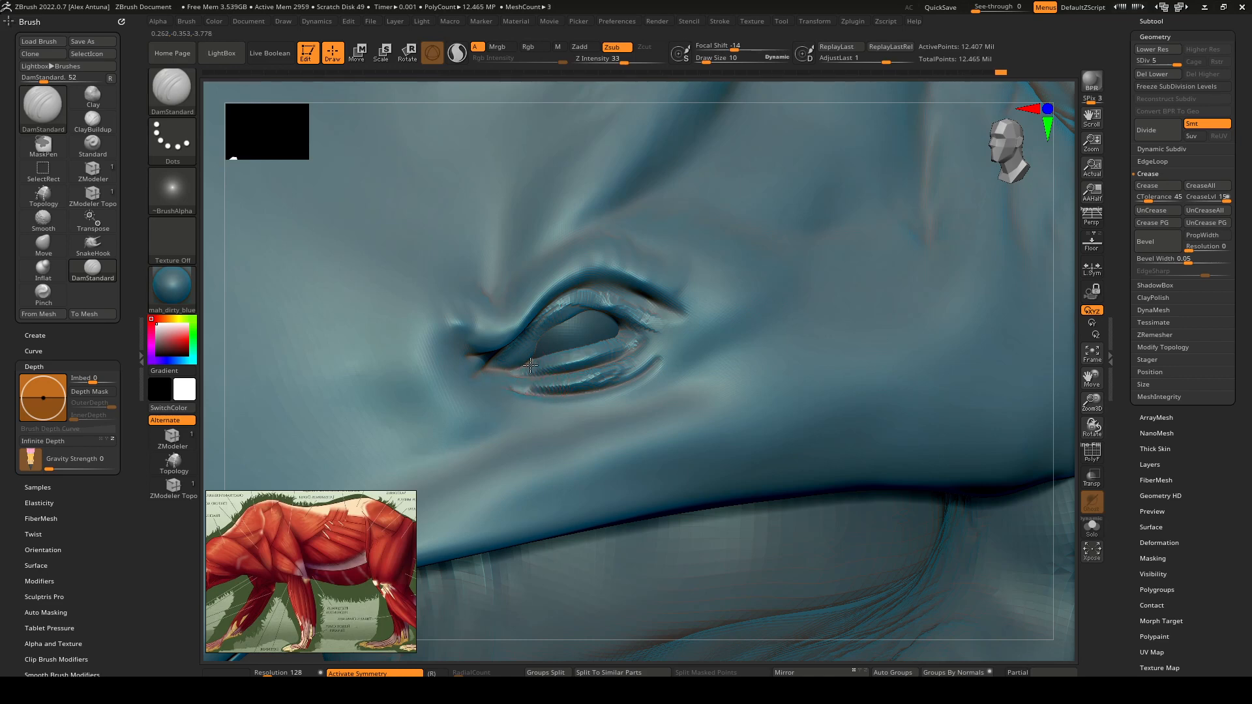
Step: Carve DamStandard wrinkles outward from the inner and outer eye corners at draw size 10, then smooth around the inner corner
right_click_drag(481, 385, 498, 375)
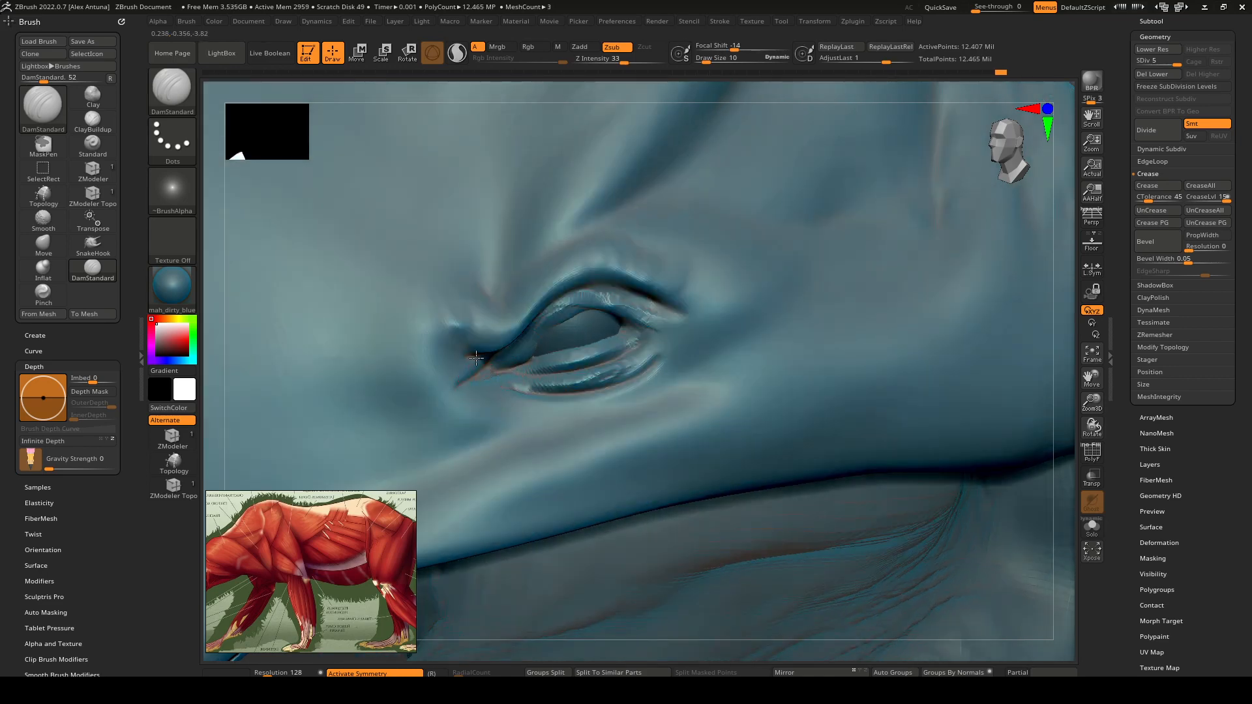
left_click_drag(476, 357, 424, 392)
left_click_drag(629, 328, 675, 337)
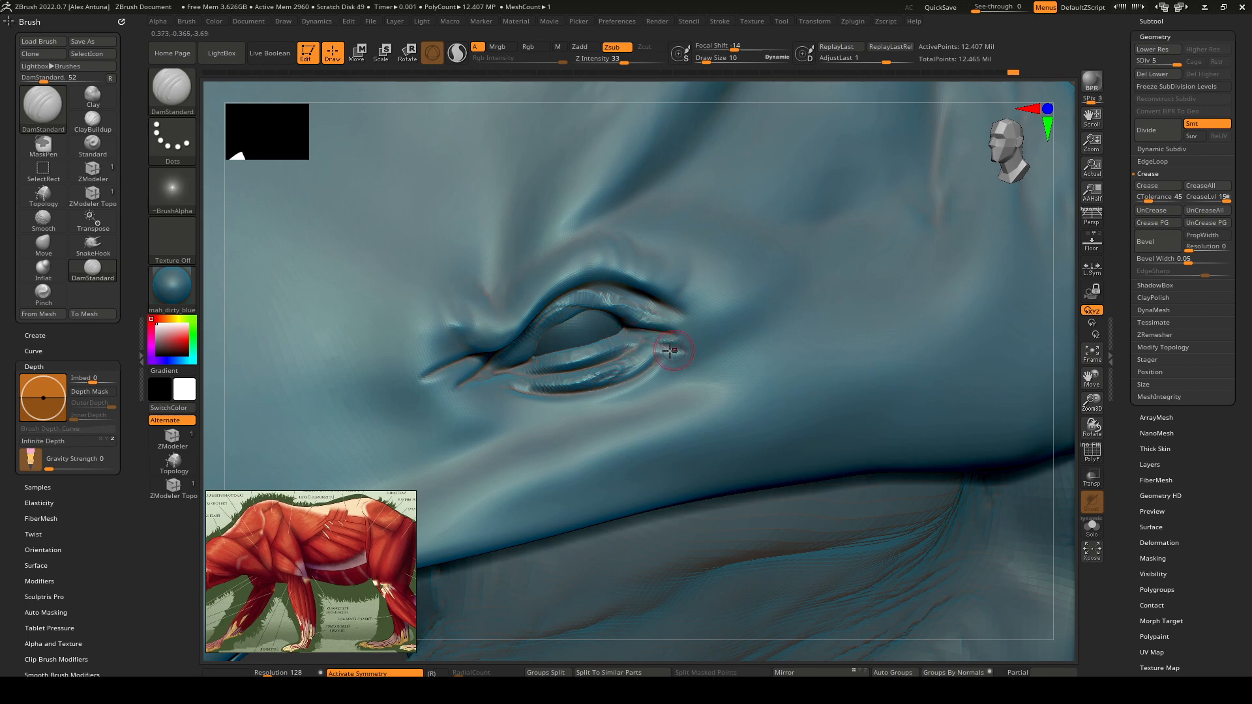
left_click_drag(651, 301, 755, 306)
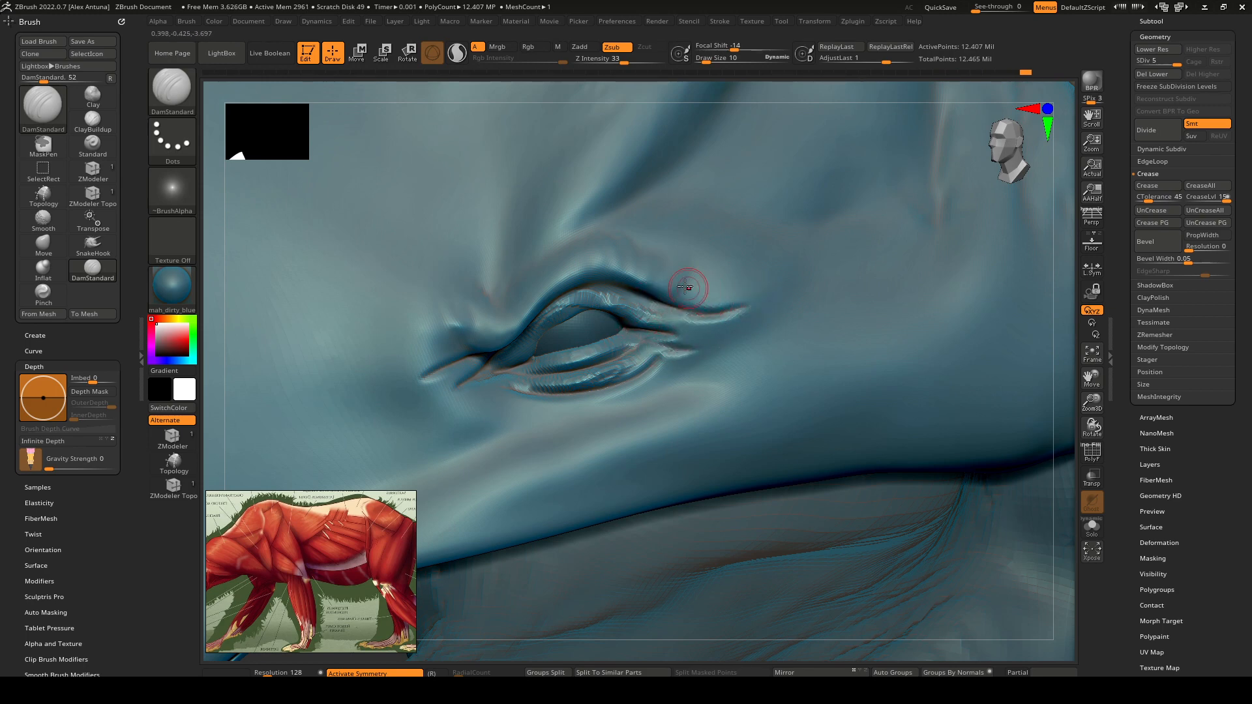
mouse_move(679, 276)
right_mouse_down()
mouse_move(716, 287)
mouse_move(718, 303)
right_mouse_up()
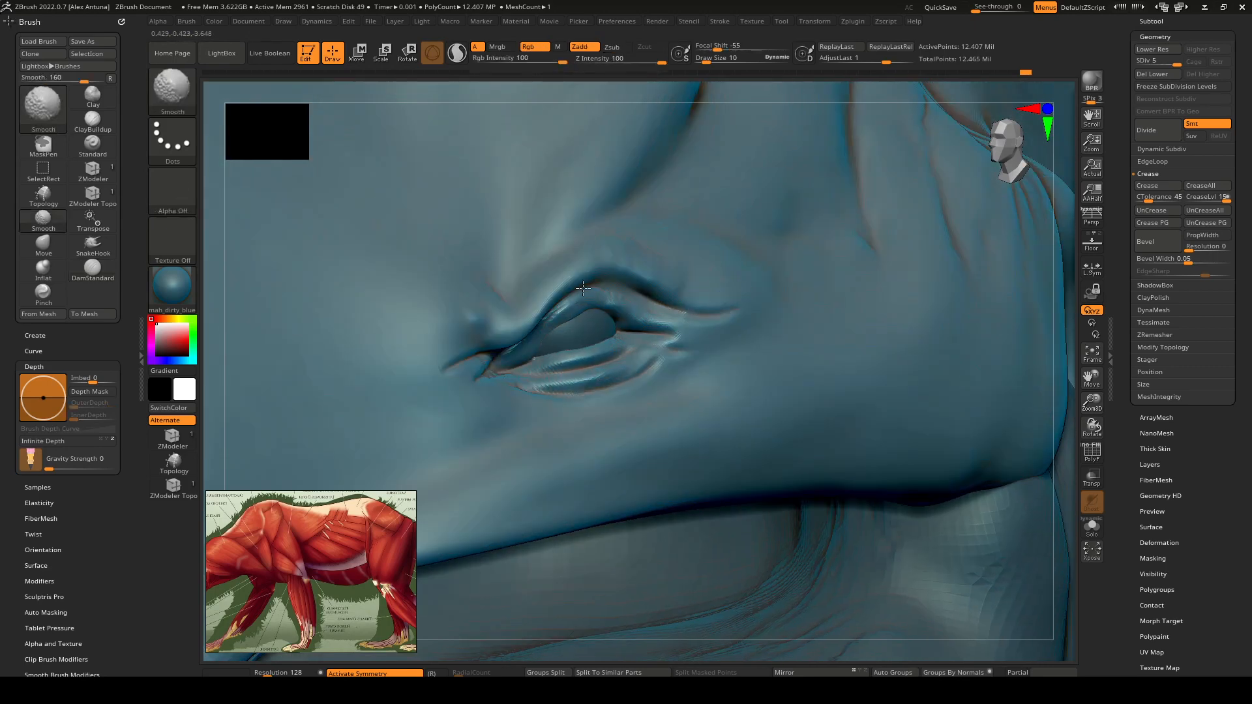
left_click_drag(478, 328, 474, 315, "shift")
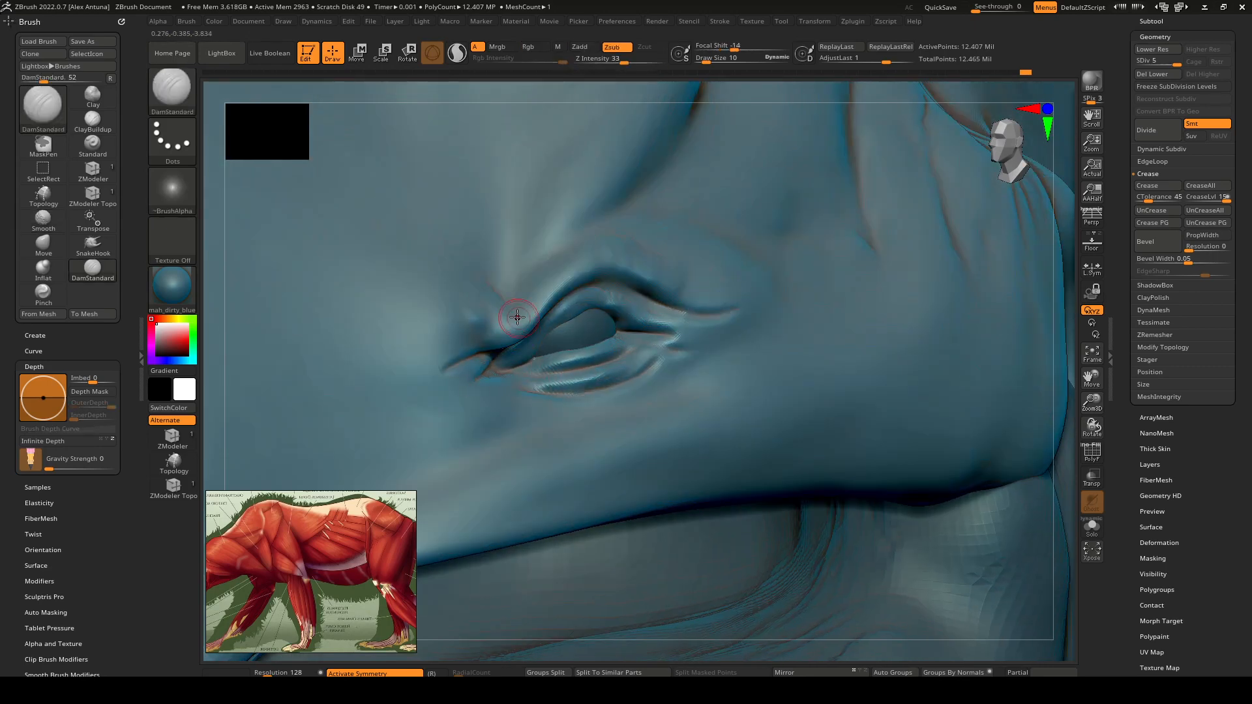
Step: Add raised ClayBuildup folds on the inner brow beside the inner eye corner at draw size 22
right_click_drag(515, 316, 546, 321)
key("b")
key("c")
key("b")
key("bracketright")
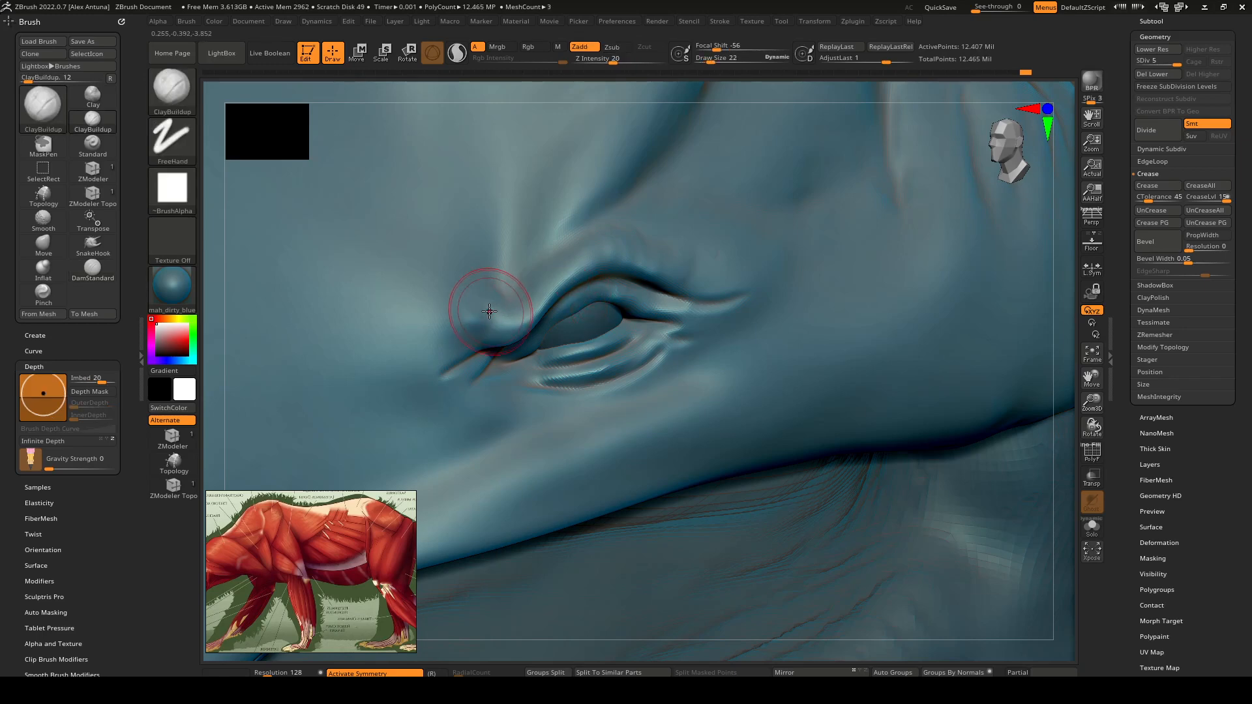
mouse_move(449, 274)
left_mouse_down()
mouse_move(461, 320)
mouse_move(479, 323)
left_mouse_up()
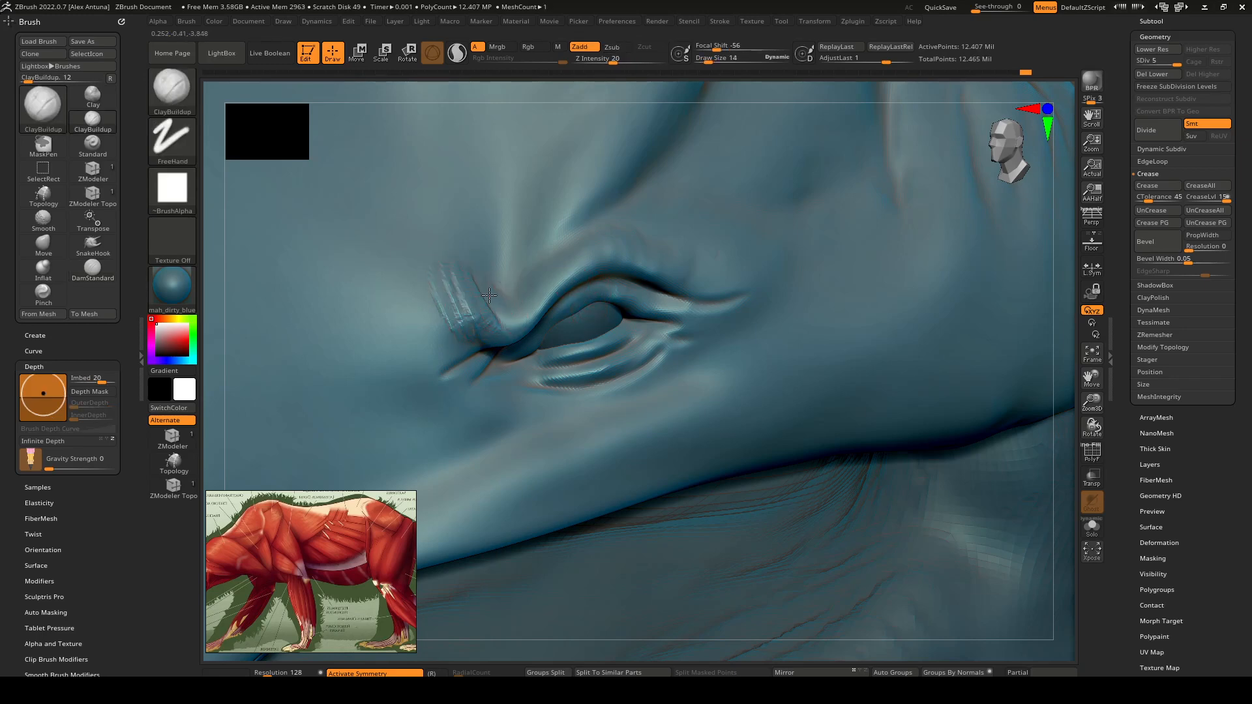
Step: Smooth the inner brow folds and corner wrinkle, then add fine ClayBuildup wrinkles below the inner eye corner at draw size 9
right_click_drag(543, 285, 684, 294)
right_click_drag(684, 293, 775, 345, "ctrl")
mouse_move(775, 346)
right_mouse_down("alt")
mouse_move(778, 306)
mouse_move(724, 318)
right_mouse_up("alt")
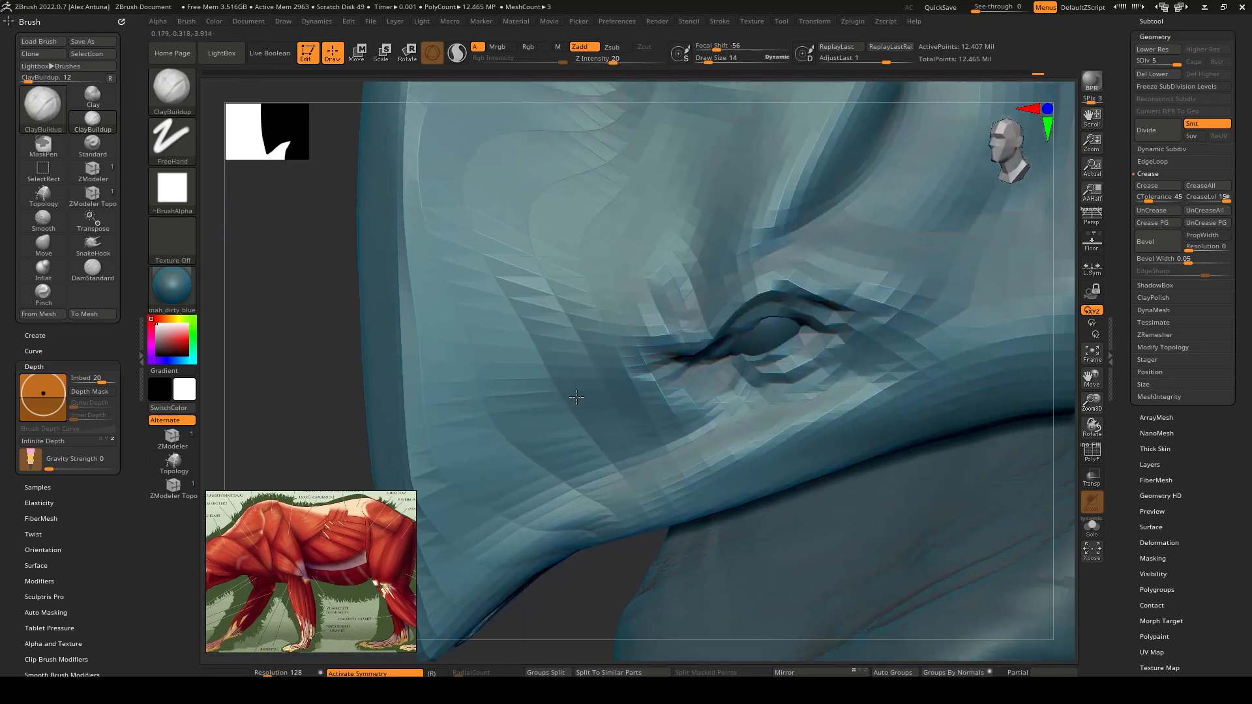
left_click_drag(666, 310, 637, 319, "shift")
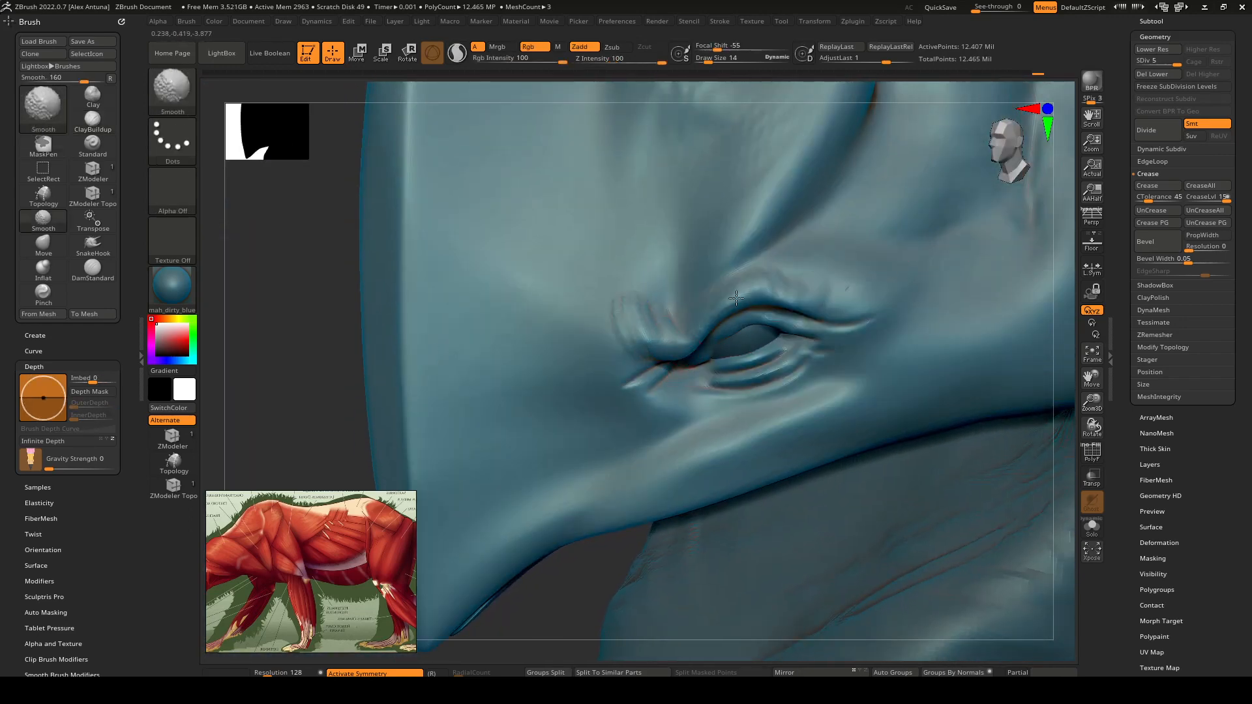
mouse_move(643, 377)
left_mouse_down("shift")
mouse_move(628, 395)
mouse_move(645, 388)
left_mouse_up("shift")
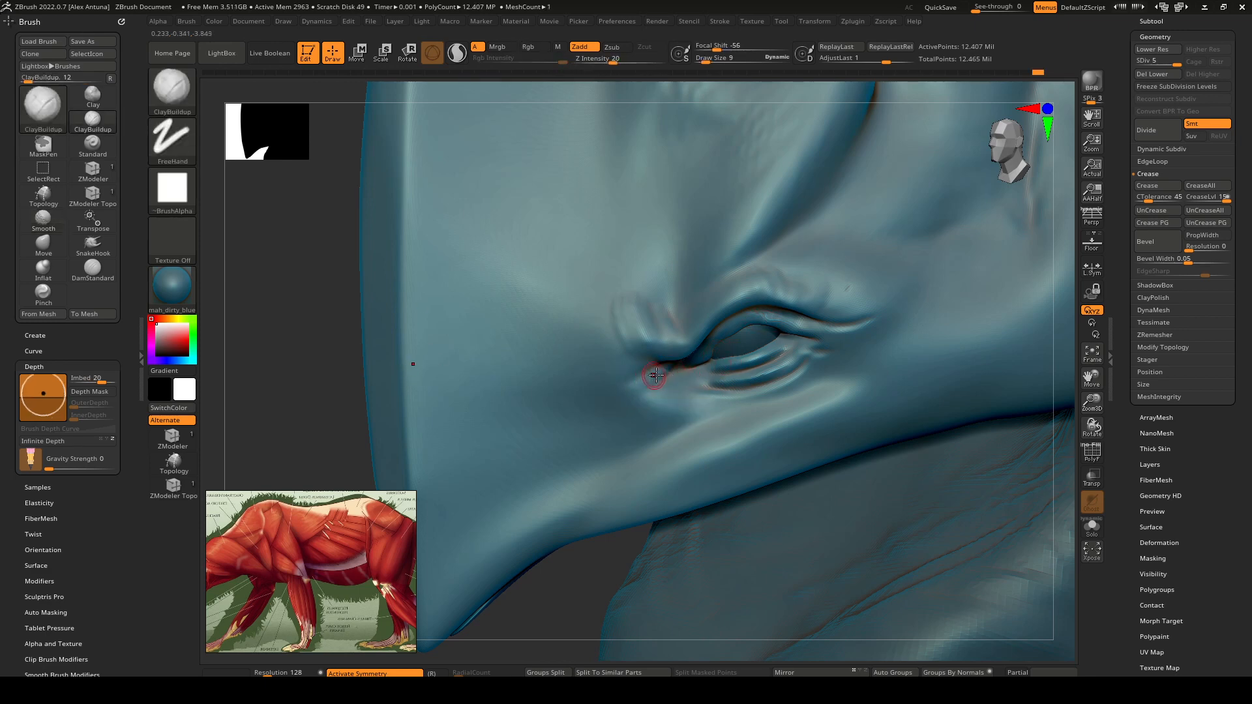
left_click_drag(665, 386, 645, 400)
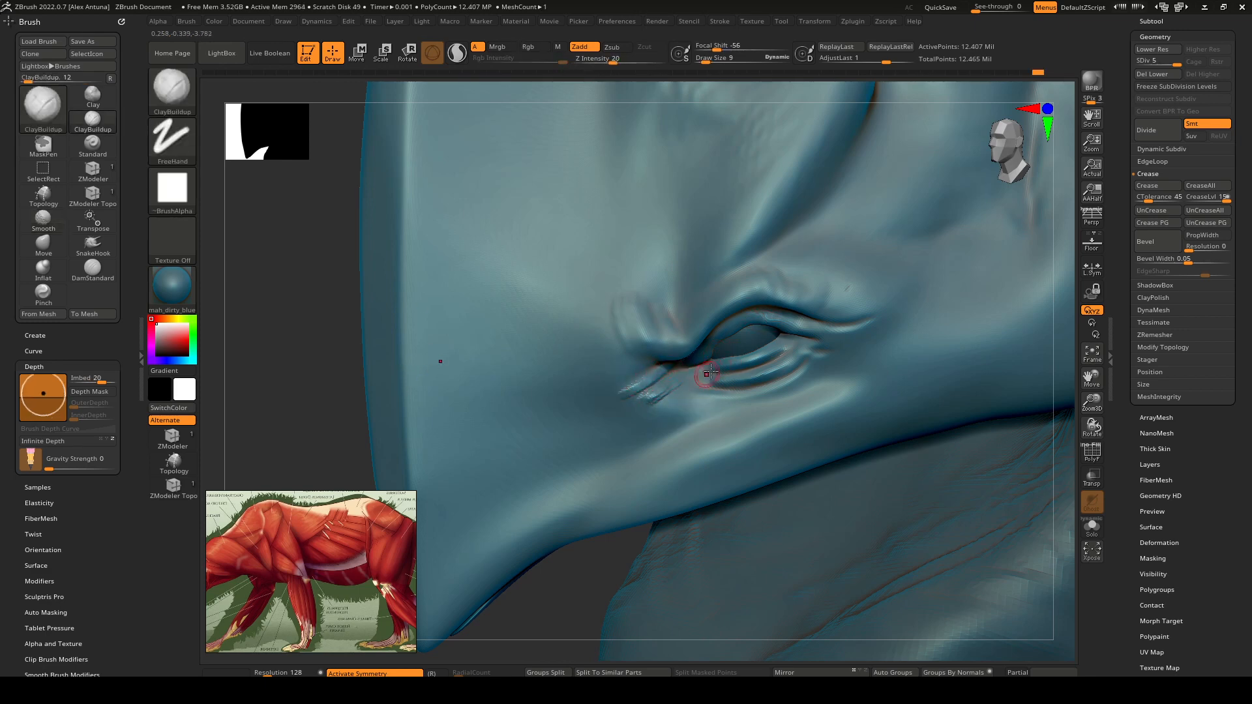
left_click_drag(711, 371, 676, 409)
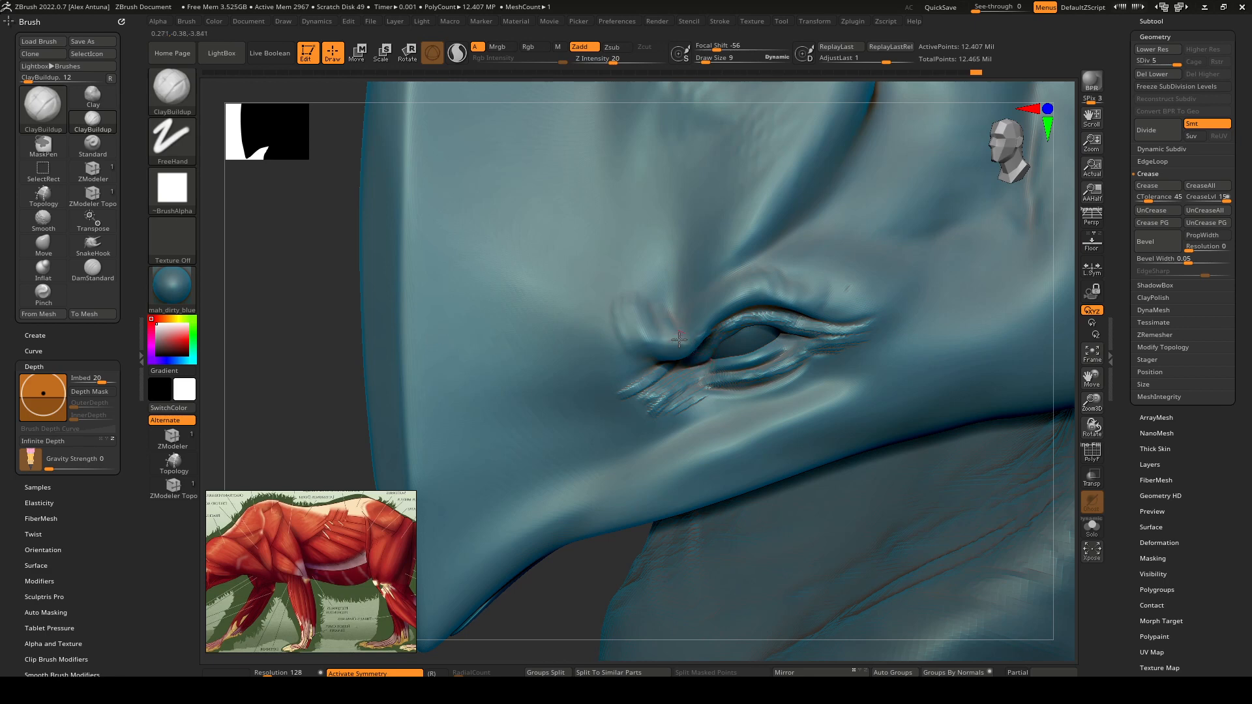
Step: Layer short ClayBuildup wrinkle strokes over the inner brow and along the brow ridge to the outer corner at draw size 18
mouse_move(668, 333)
left_mouse_down()
mouse_move(678, 346)
mouse_move(652, 337)
left_mouse_up()
mouse_move(629, 295)
left_mouse_down()
mouse_move(629, 334)
mouse_move(642, 324)
mouse_move(688, 339)
left_mouse_up()
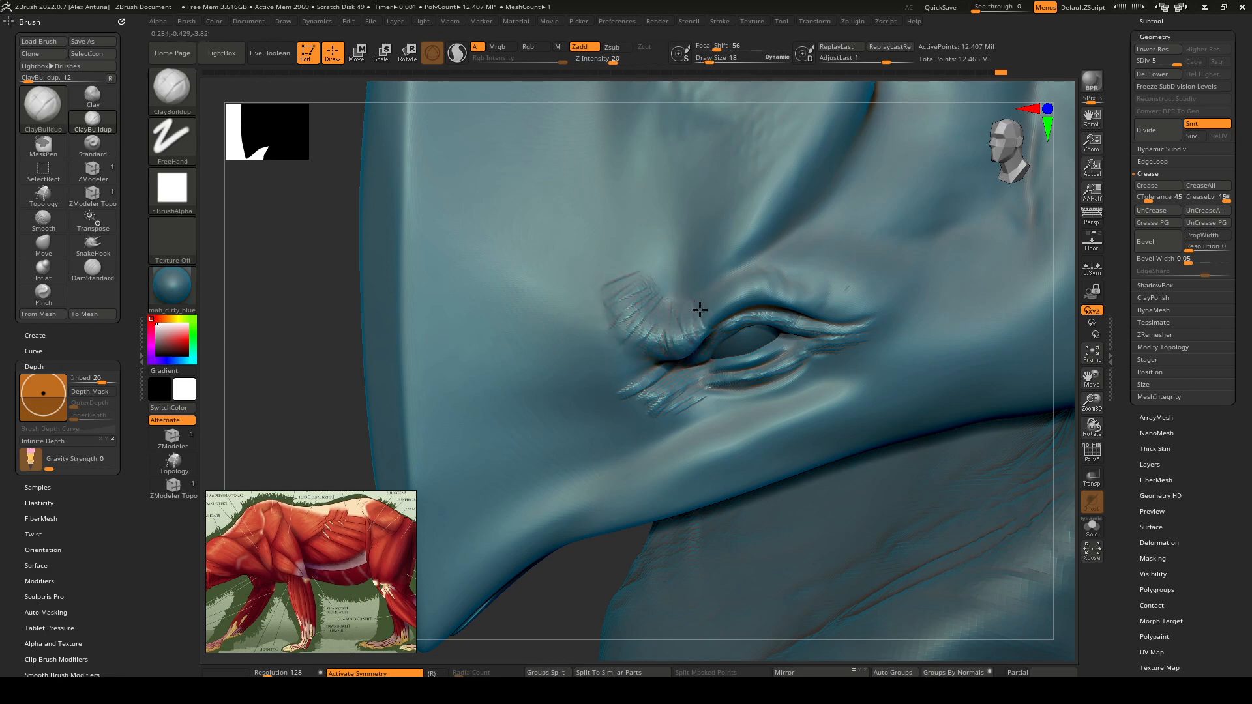
mouse_move(740, 275)
left_mouse_down()
mouse_move(812, 279)
mouse_move(858, 300)
left_mouse_up()
right_click_drag(774, 305, 718, 335, "alt")
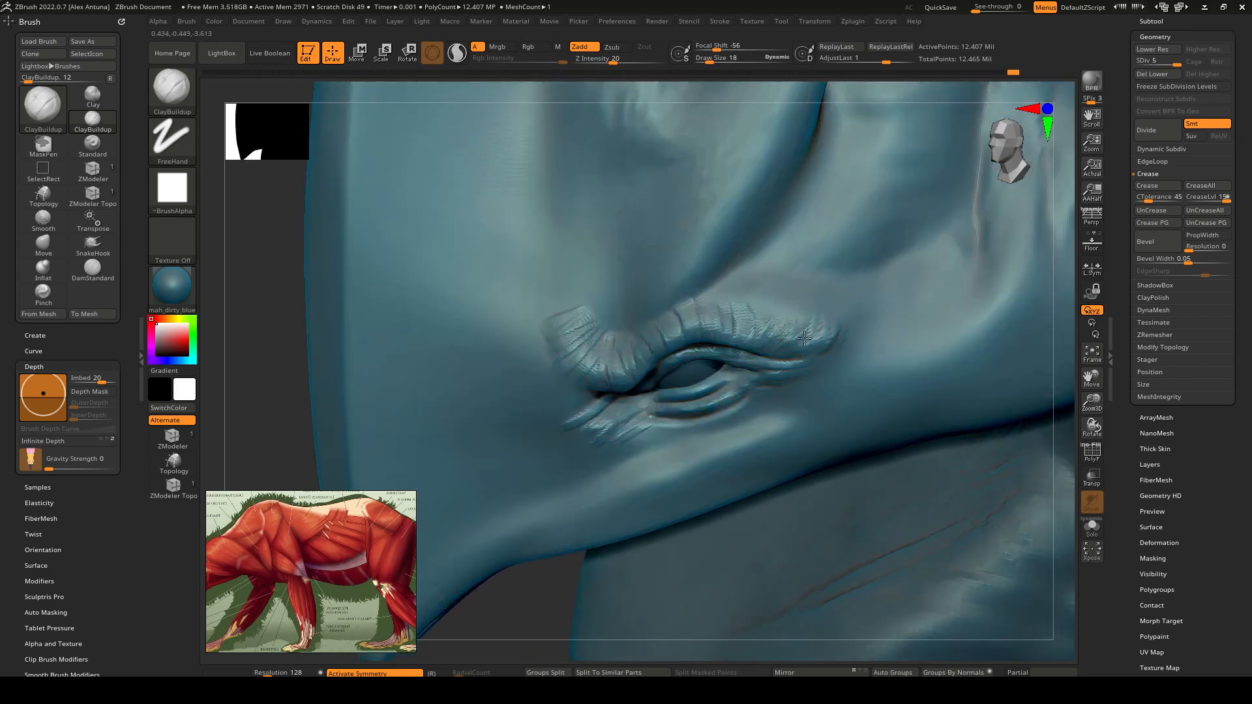
left_click_drag(778, 292, 755, 331)
mouse_move(742, 287)
left_mouse_down()
mouse_move(723, 326)
mouse_move(707, 323)
left_mouse_up()
right_click_drag(707, 300, 674, 347, "alt")
Step: Enlarge the ClayBuildup brush and lay strokes over the horns above the eye to texture them
key("]")
mouse_move(652, 364)
left_mouse_down()
mouse_move(638, 360)
mouse_move(699, 330)
mouse_move(650, 293)
mouse_move(685, 264)
mouse_move(659, 238)
mouse_move(711, 209)
mouse_move(646, 232)
left_mouse_up()
right_click_drag(646, 232, 684, 293, "alt")
mouse_move(685, 293)
right_mouse_down("ctrl")
mouse_move(707, 307)
mouse_move(657, 516)
right_mouse_up("ctrl")
mouse_move(607, 375)
left_mouse_down()
mouse_move(649, 388)
mouse_move(697, 367)
mouse_move(665, 304)
mouse_move(714, 209)
mouse_move(678, 274)
mouse_move(605, 341)
mouse_move(665, 293)
mouse_move(649, 355)
left_mouse_up()
Step: Sculpt lengthwise ClayBuildup ridges from tip to base on the tall rear horn at draw size 34
mouse_move(649, 356)
right_mouse_down()
mouse_move(626, 404)
mouse_move(659, 391)
right_mouse_up()
mouse_move(783, 326)
left_mouse_down()
mouse_move(802, 287)
mouse_move(778, 326)
mouse_move(806, 198)
left_mouse_up()
right_click_drag(730, 313, 796, 358)
mouse_move(799, 196)
left_mouse_down()
mouse_move(693, 313)
mouse_move(791, 190)
mouse_move(718, 321)
mouse_move(746, 299)
left_mouse_up()
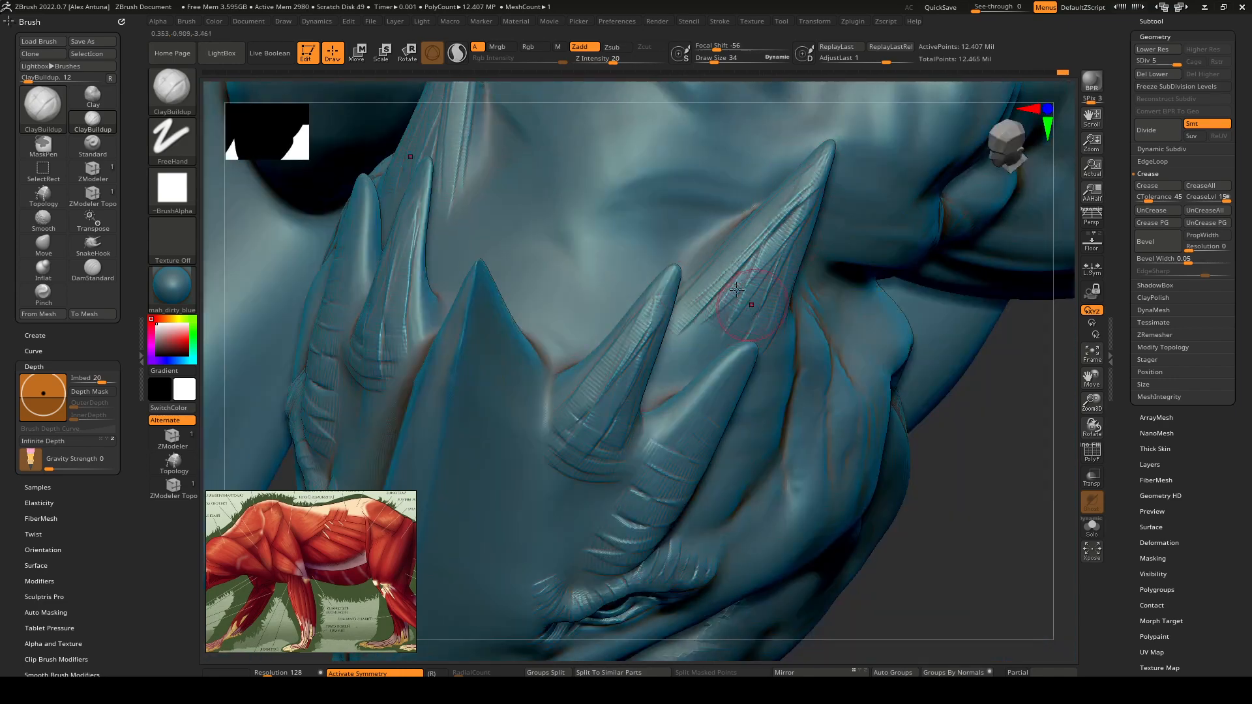
right_click_drag(746, 299, 678, 286)
mouse_move(776, 271)
left_mouse_down()
mouse_move(763, 328)
mouse_move(796, 313)
mouse_move(790, 359)
left_mouse_up()
mouse_move(809, 278)
left_mouse_down()
mouse_move(815, 332)
mouse_move(799, 345)
left_mouse_up()
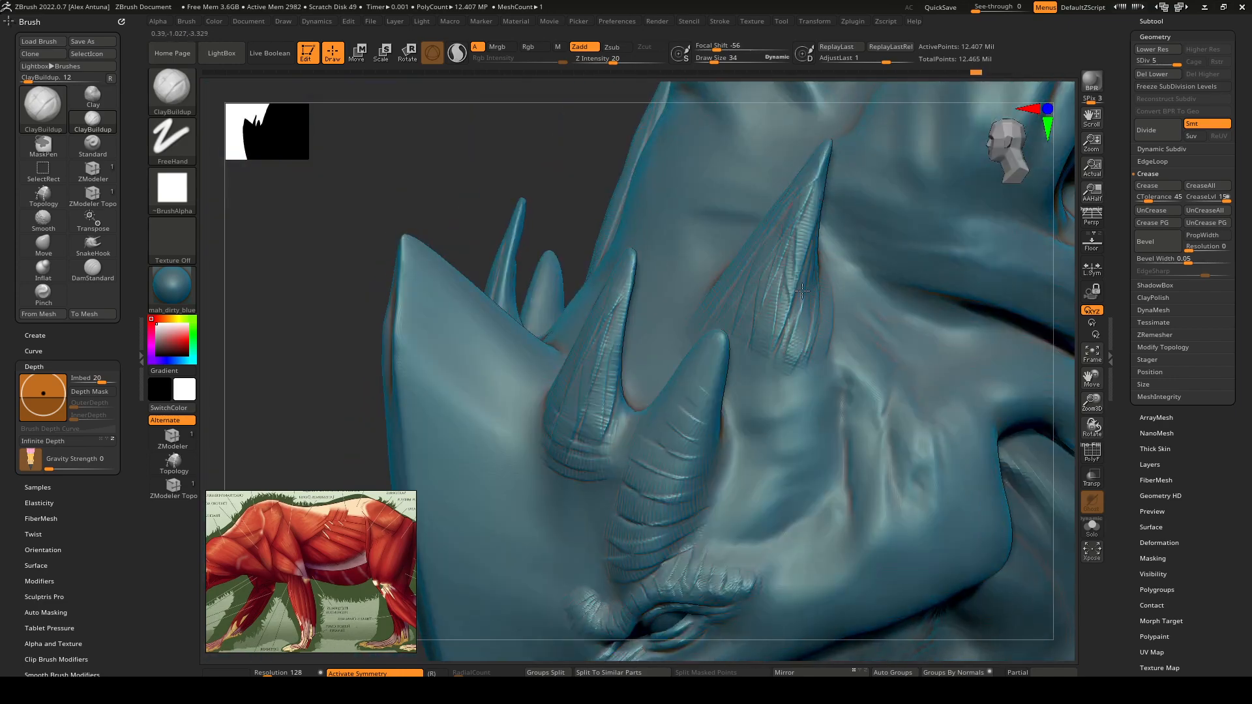
mouse_move(815, 261)
right_mouse_down()
mouse_move(761, 275)
mouse_move(792, 267)
right_mouse_up()
left_click_drag(797, 319, 778, 372)
Step: Stack overlapping ClayBuildup bands across the base of the rear horn and down toward the eye at draw size 34
mouse_move(782, 382)
right_mouse_down()
mouse_move(789, 345)
mouse_move(803, 355)
right_mouse_up()
left_click_drag(815, 316, 741, 358)
left_click_drag(831, 339, 748, 379)
mouse_move(831, 370)
left_mouse_down()
mouse_move(755, 396)
mouse_move(750, 415)
left_mouse_up()
mouse_move(823, 411)
left_mouse_down()
mouse_move(753, 429)
mouse_move(744, 453)
left_mouse_up()
mouse_move(793, 450)
left_mouse_down()
mouse_move(729, 471)
mouse_move(723, 499)
left_mouse_up()
Step: Drop the body to subdivision level 4 and smooth the clay strokes on the horns and around the eye
mouse_move(730, 457)
right_mouse_down("ctrl")
mouse_move(733, 309)
mouse_move(749, 300)
mouse_move(741, 221)
mouse_move(864, 344)
right_mouse_up("ctrl")
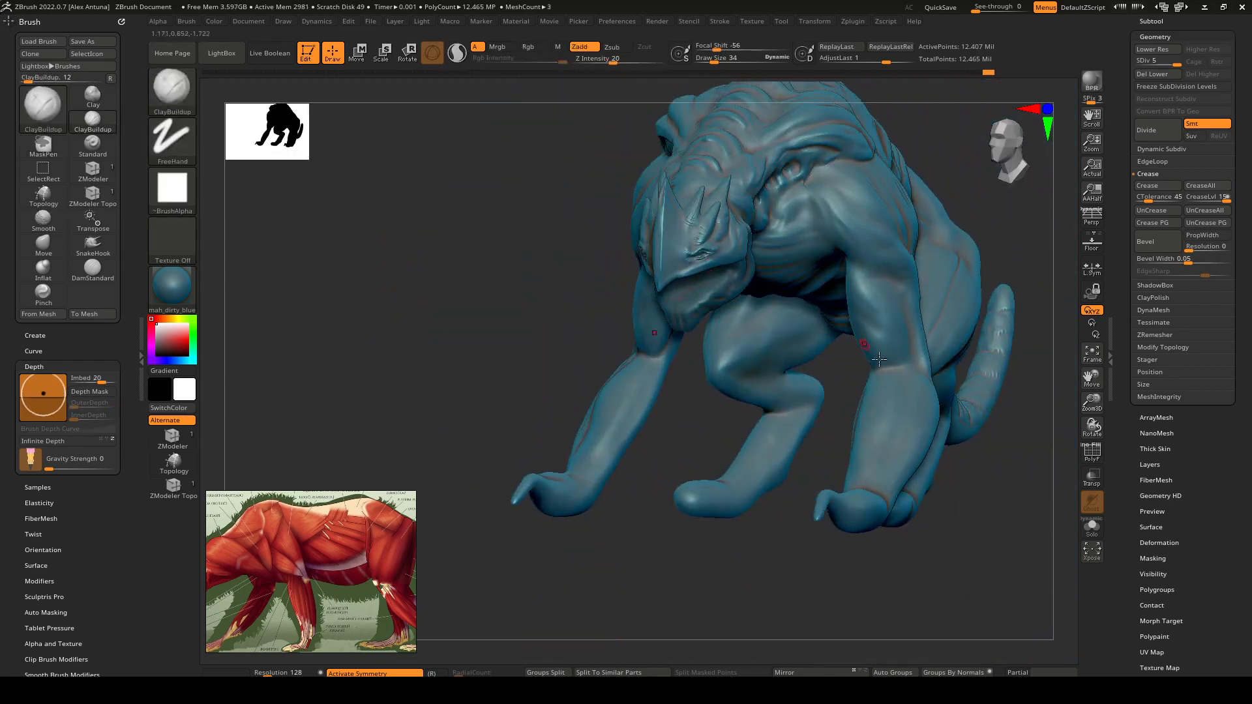
mouse_move(874, 296)
right_mouse_down()
mouse_move(823, 302)
mouse_move(812, 290)
mouse_move(833, 304)
mouse_move(864, 290)
right_mouse_up()
right_click_drag(601, 238, 893, 391, "ctrl")
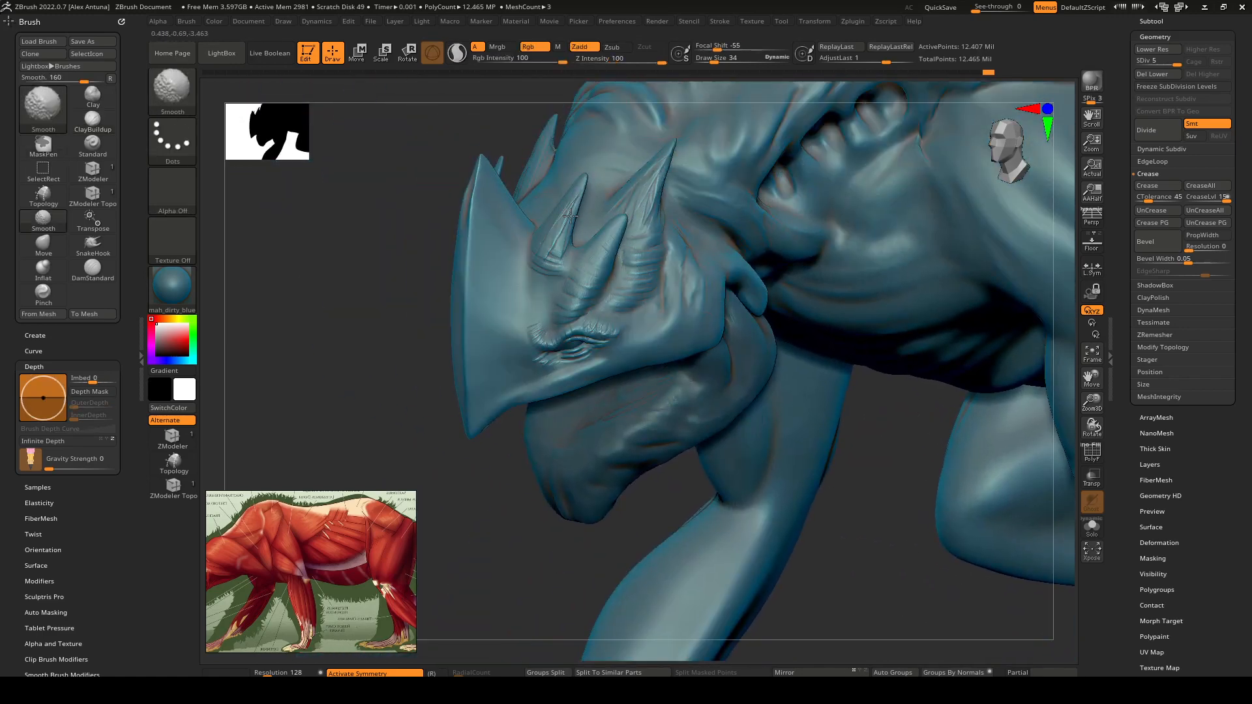
left_click_drag(553, 241, 562, 251, "shift")
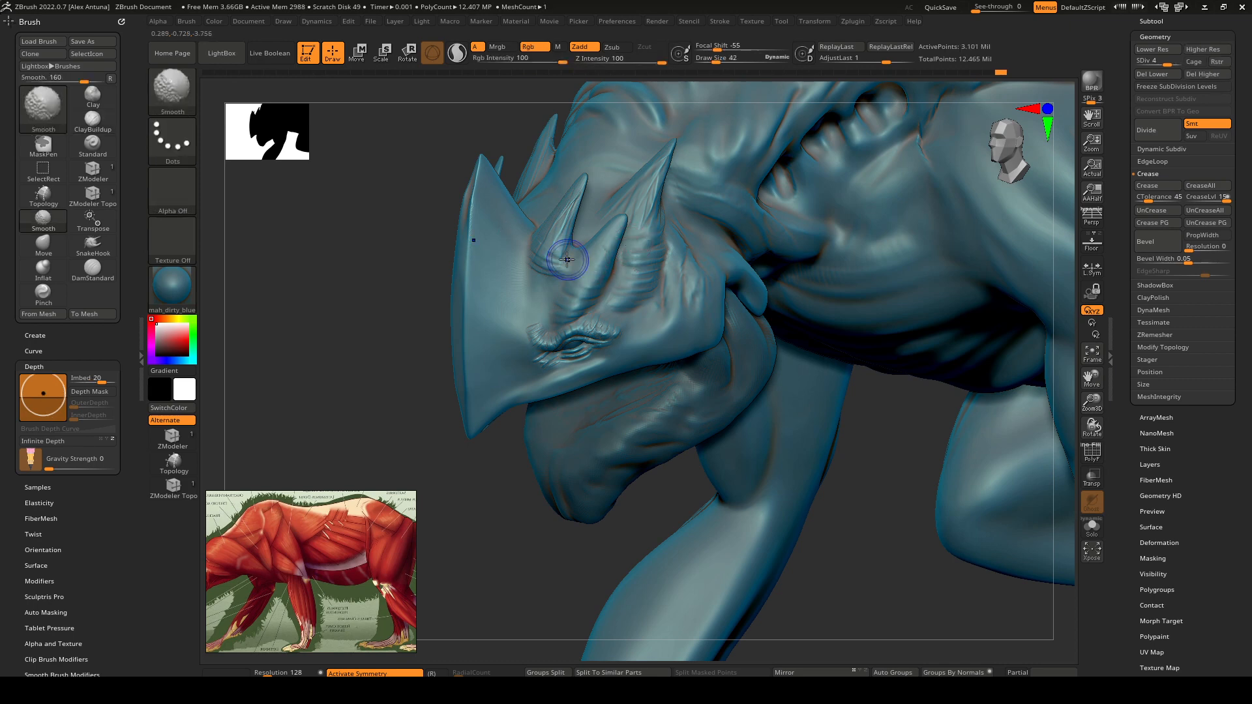
key("shift+d")
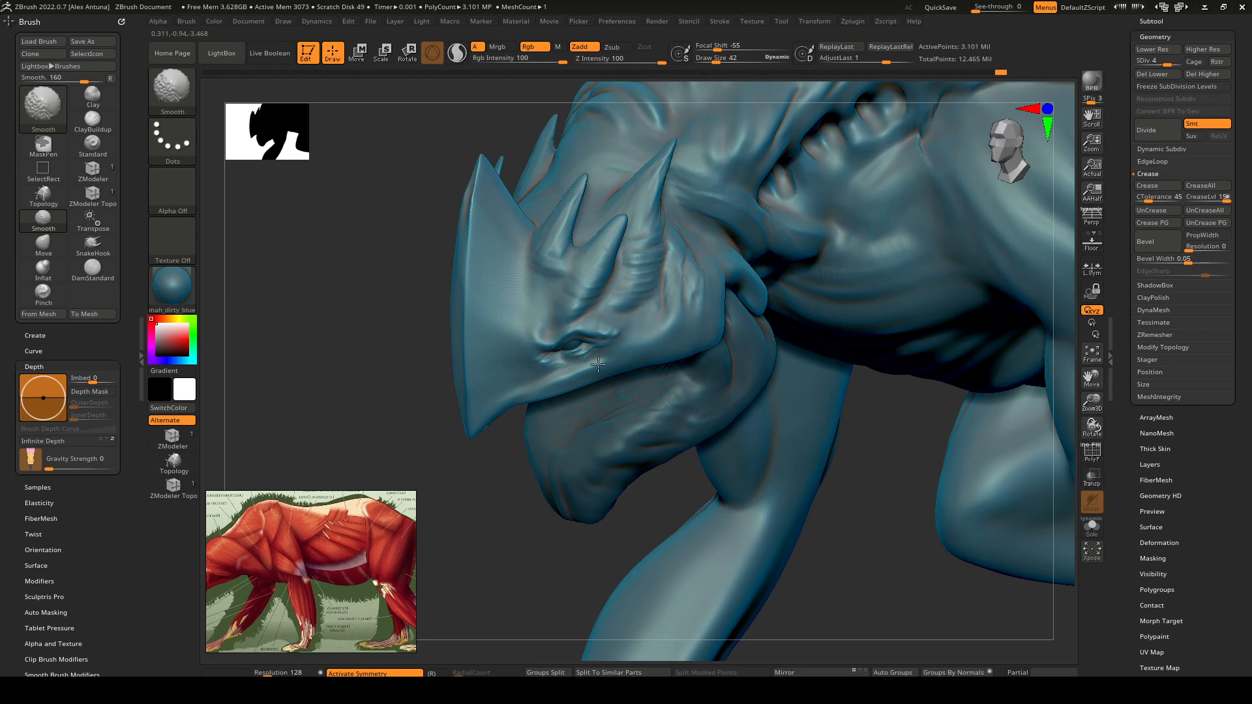
Step: Turn on perspective and frame the whole creature in a three-quarter front view
right_click_drag(598, 365, 732, 316)
key("p")
right_click_drag(947, 317, 954, 282)
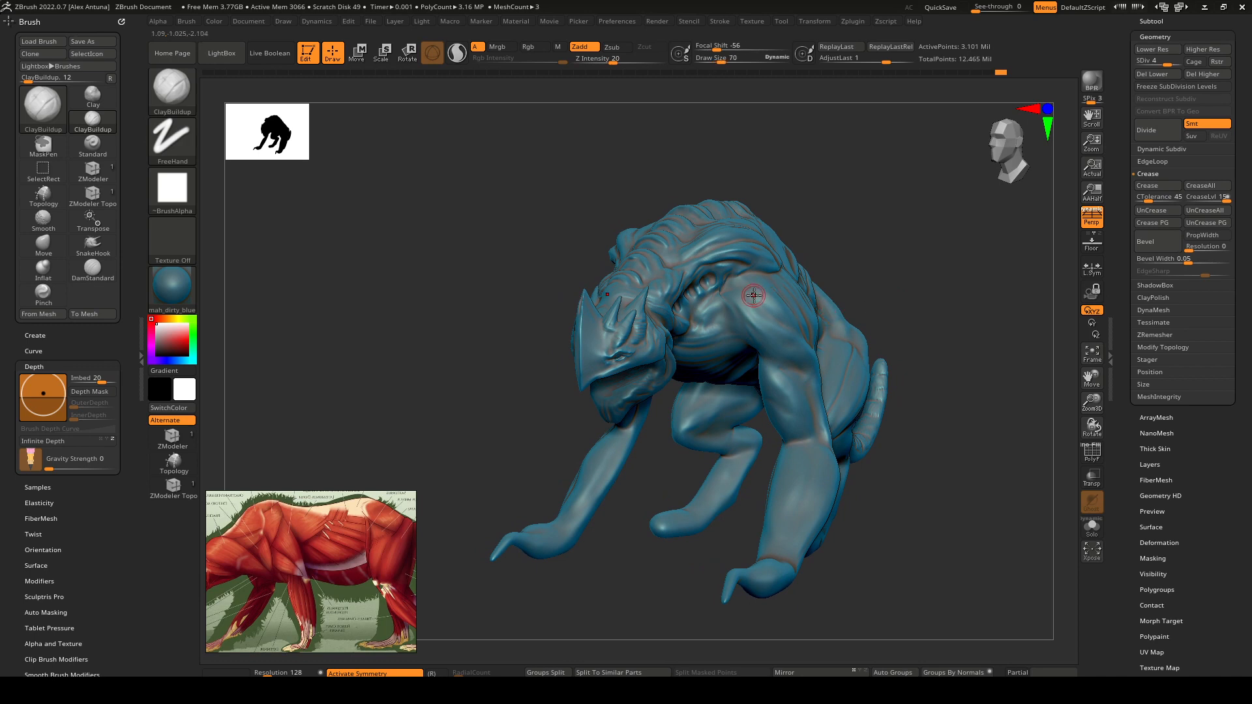
Step: Try pulling a spike out of the upper back with the SnakeHook brush, and undo it
key("b")
key("s")
key("h")
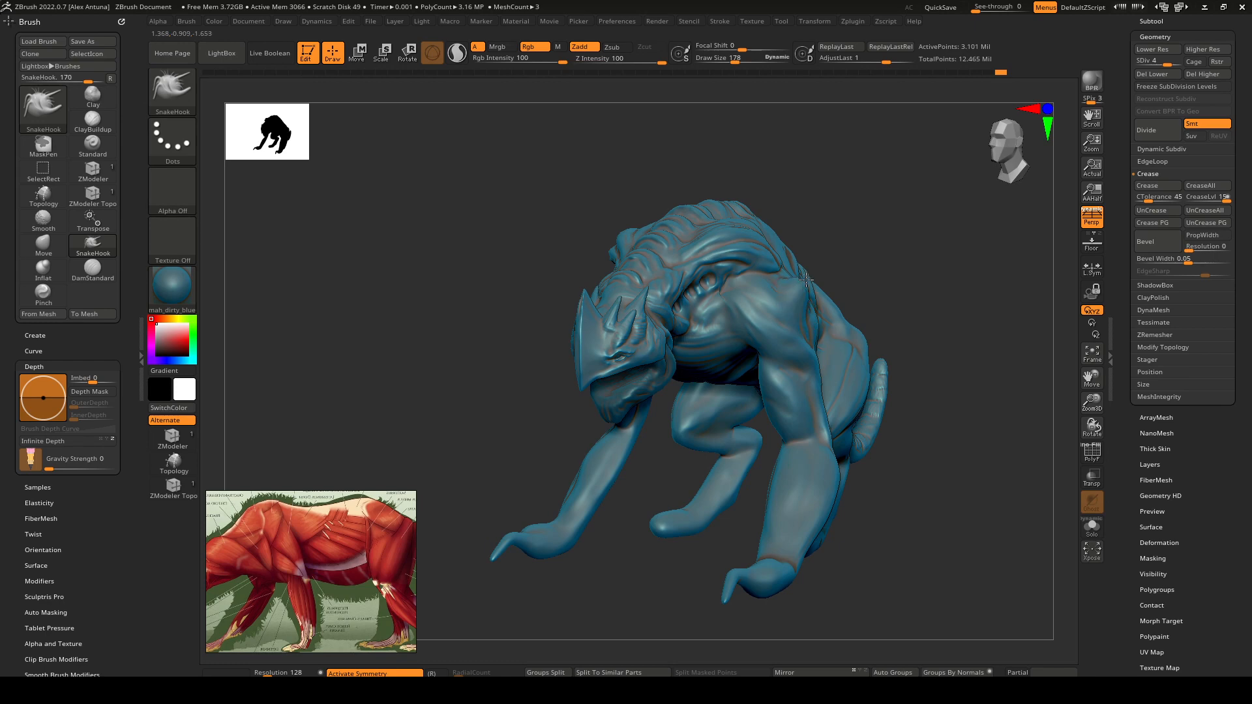
mouse_move(808, 243)
left_mouse_down()
mouse_move(795, 212)
mouse_move(720, 220)
left_mouse_up()
key("ctrl+z")
Step: Try SnakeHook pulls on the shoulder and upper back from the side at draw size 242
right_click_drag(805, 273, 788, 280)
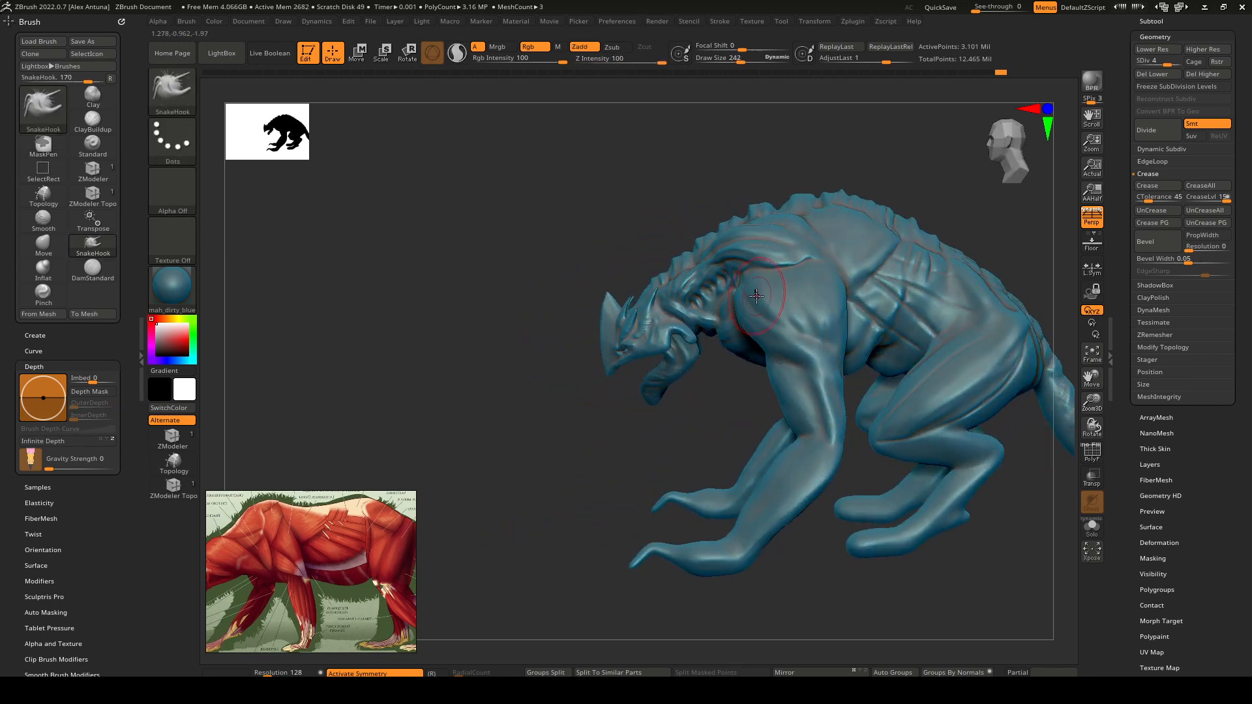
left_click_drag(737, 253, 743, 222)
mouse_move(750, 189)
left_mouse_down()
mouse_move(831, 234)
mouse_move(847, 218)
mouse_move(809, 248)
left_mouse_up()
right_click_drag(807, 253, 789, 314)
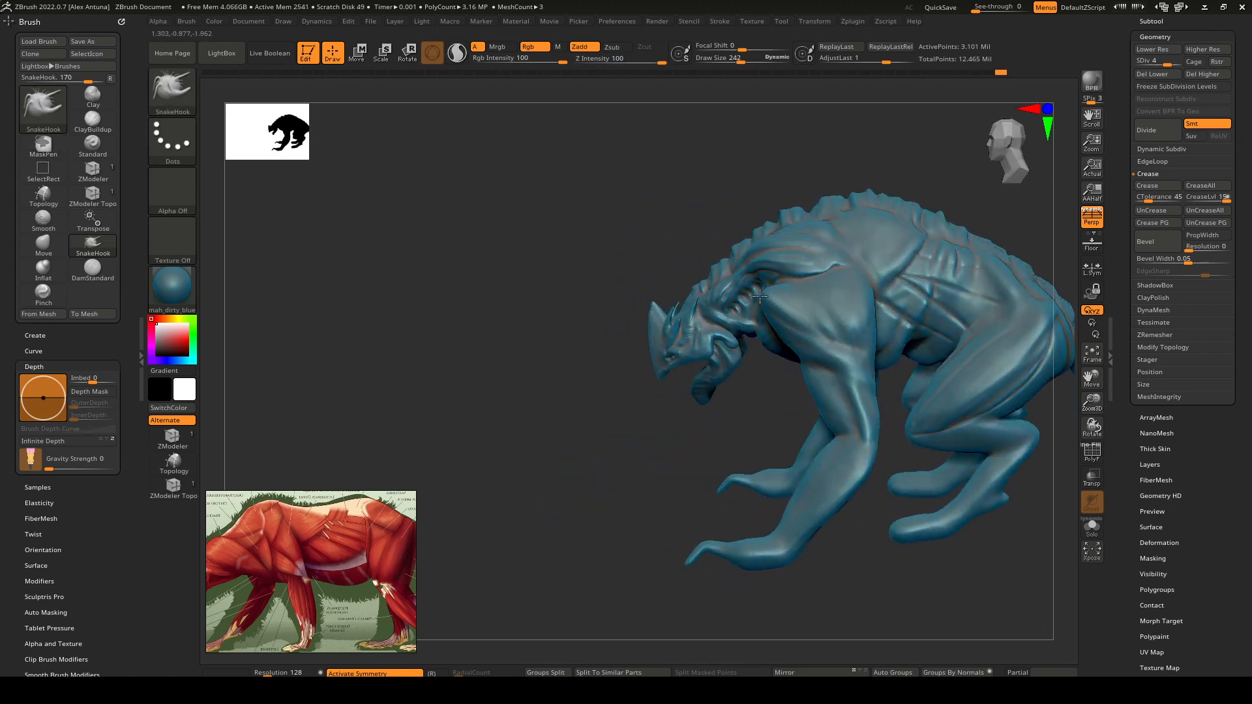
Step: Try long shoulder-blade spikes and a tall crest over the neck with SnakeHook at draw size 222, and undo them
mouse_move(765, 236)
right_mouse_down()
mouse_move(846, 235)
mouse_move(806, 259)
mouse_move(828, 337)
mouse_move(777, 218)
mouse_move(902, 289)
mouse_move(890, 309)
mouse_move(706, 282)
right_mouse_up()
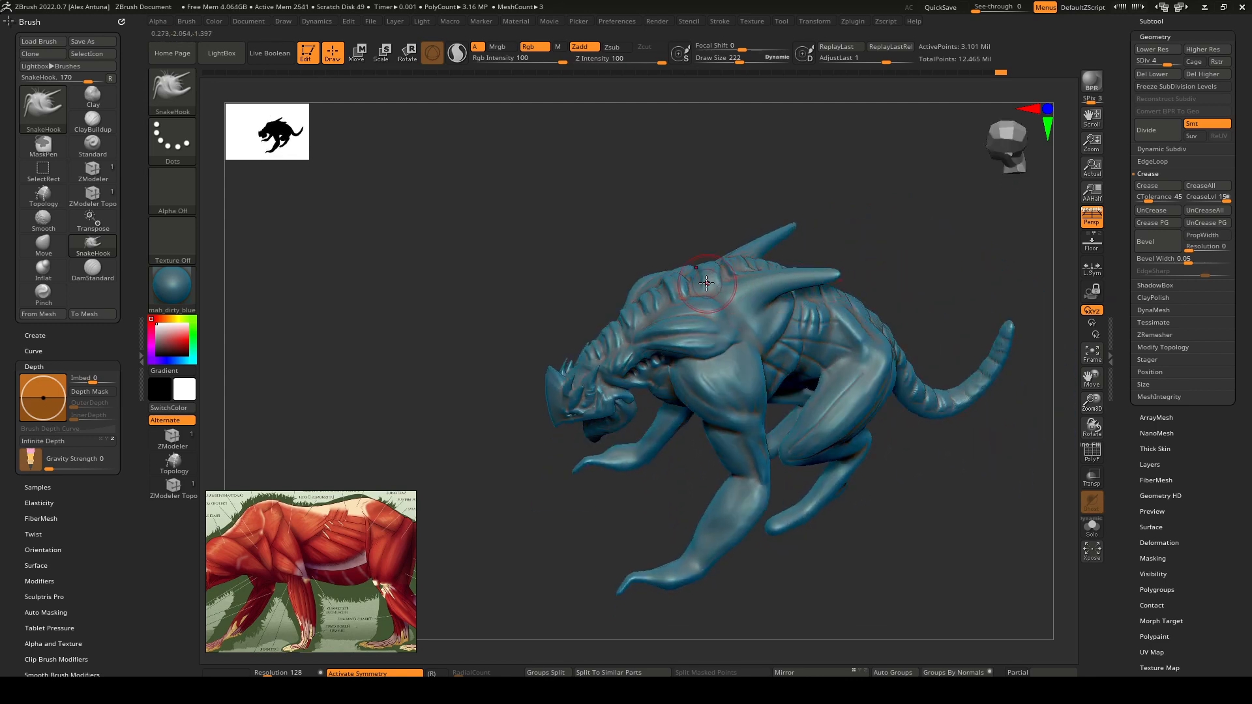
mouse_move(788, 231)
right_mouse_down()
mouse_move(833, 254)
mouse_move(813, 260)
right_mouse_up()
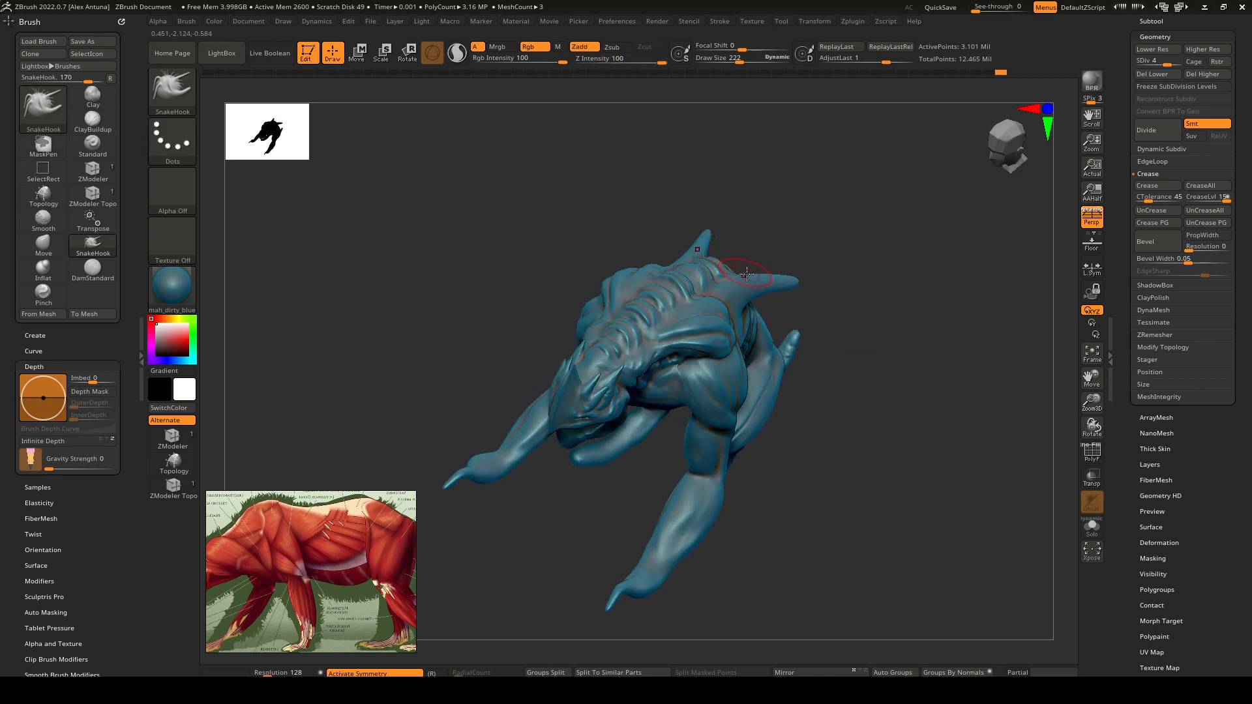
right_click_drag(745, 278, 677, 324)
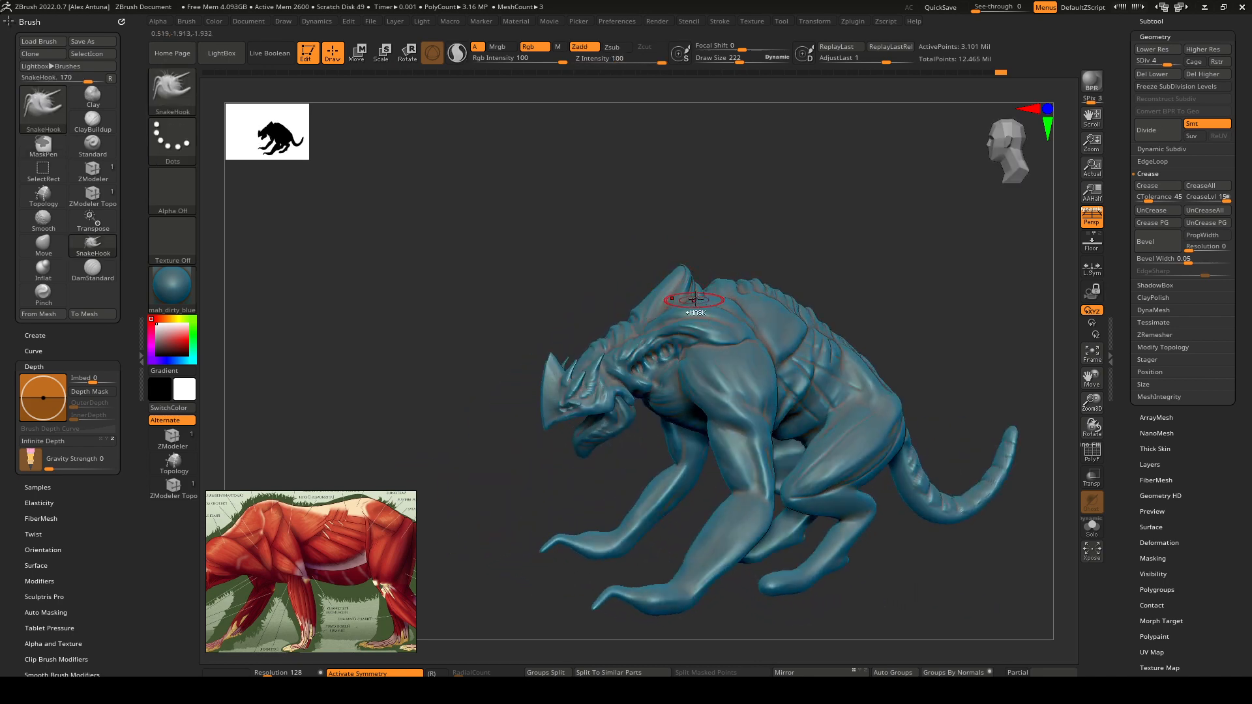
key("ctrl+z")
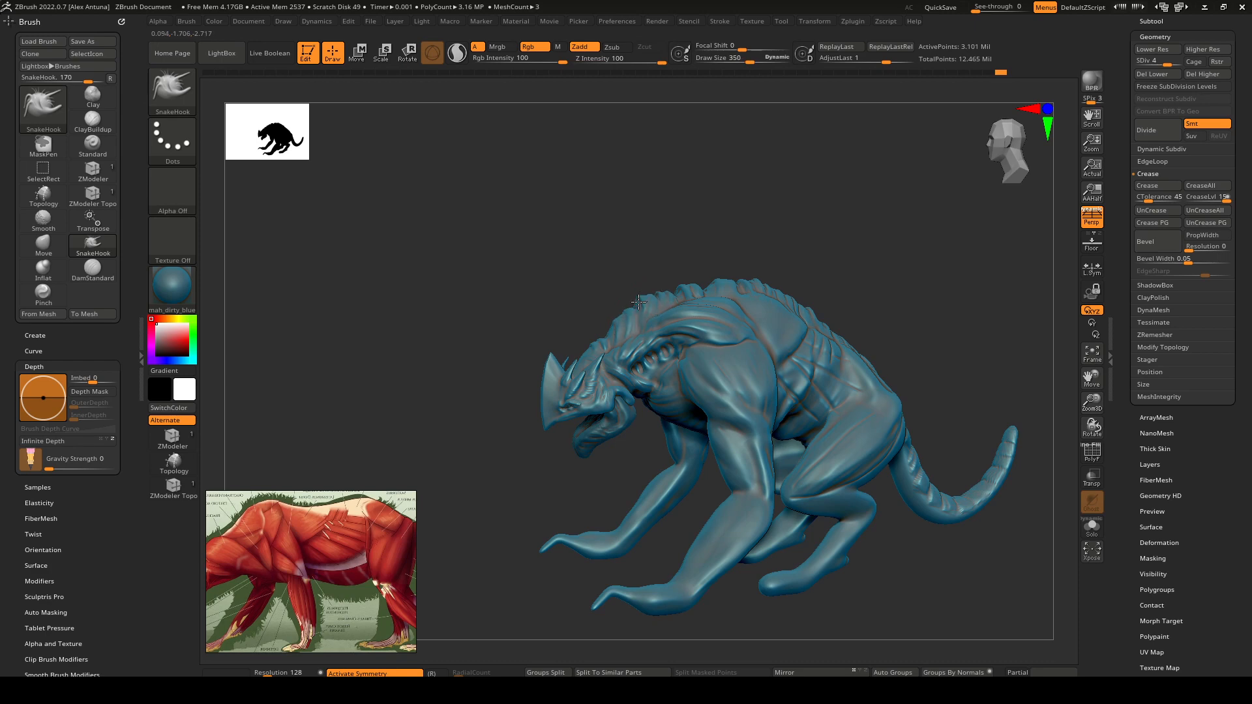
Step: Try pulling a long curved horn out of the shoulder with SnakeHook at draw size 350, and undo the last pull
right_click_drag(643, 295, 672, 315)
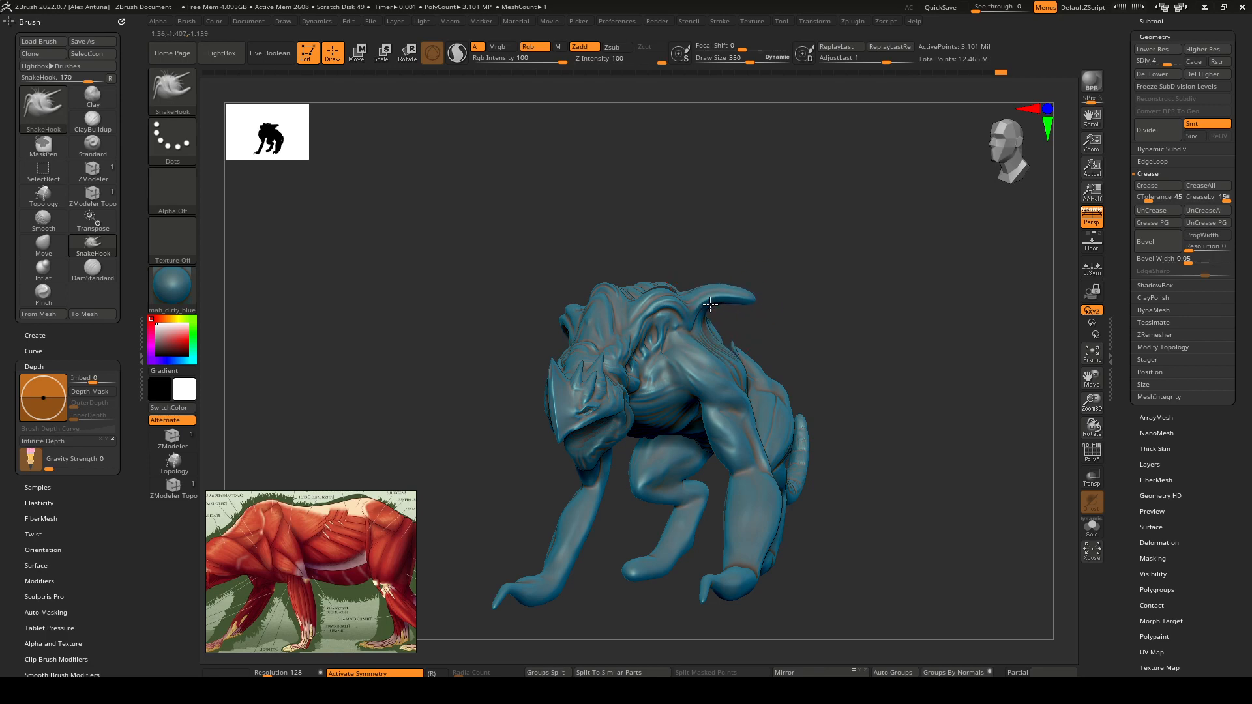
mouse_move(711, 305)
right_mouse_down()
mouse_move(777, 305)
mouse_move(753, 337)
mouse_move(724, 316)
mouse_move(732, 280)
mouse_move(750, 342)
mouse_move(812, 288)
right_mouse_up()
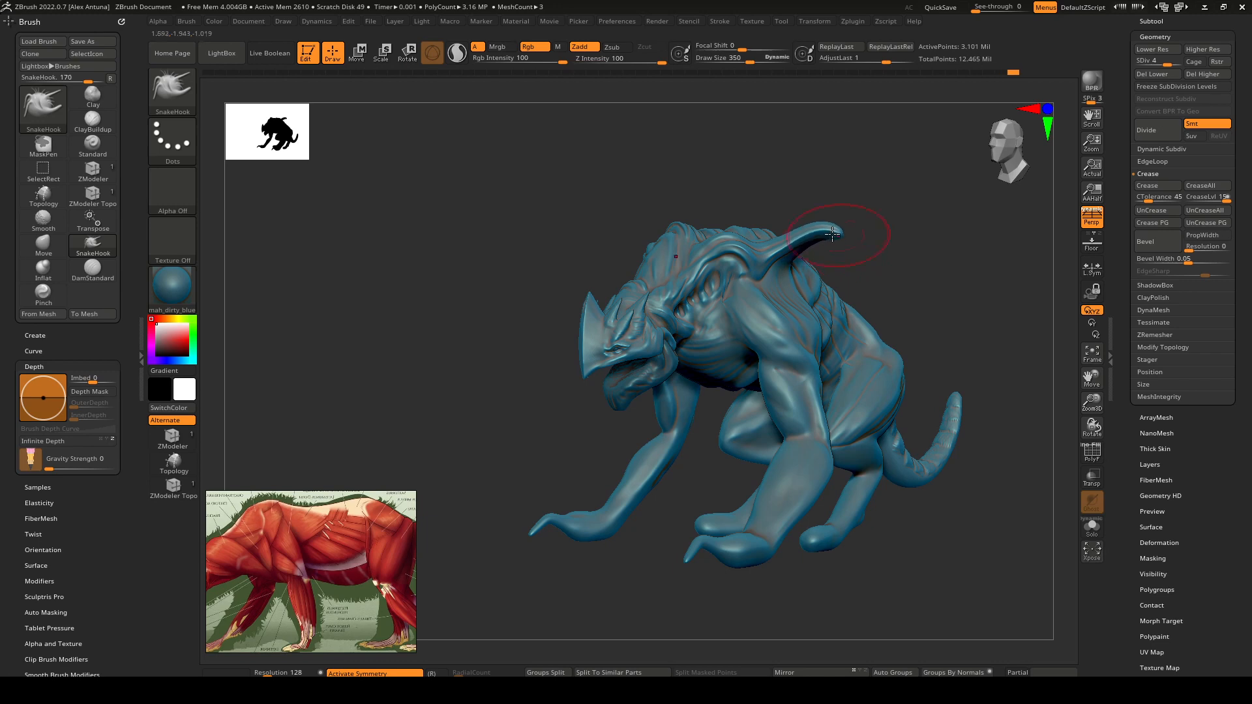
mouse_move(839, 223)
right_mouse_down()
mouse_move(750, 210)
mouse_move(858, 232)
mouse_move(801, 244)
right_mouse_up()
key("ctrl+z")
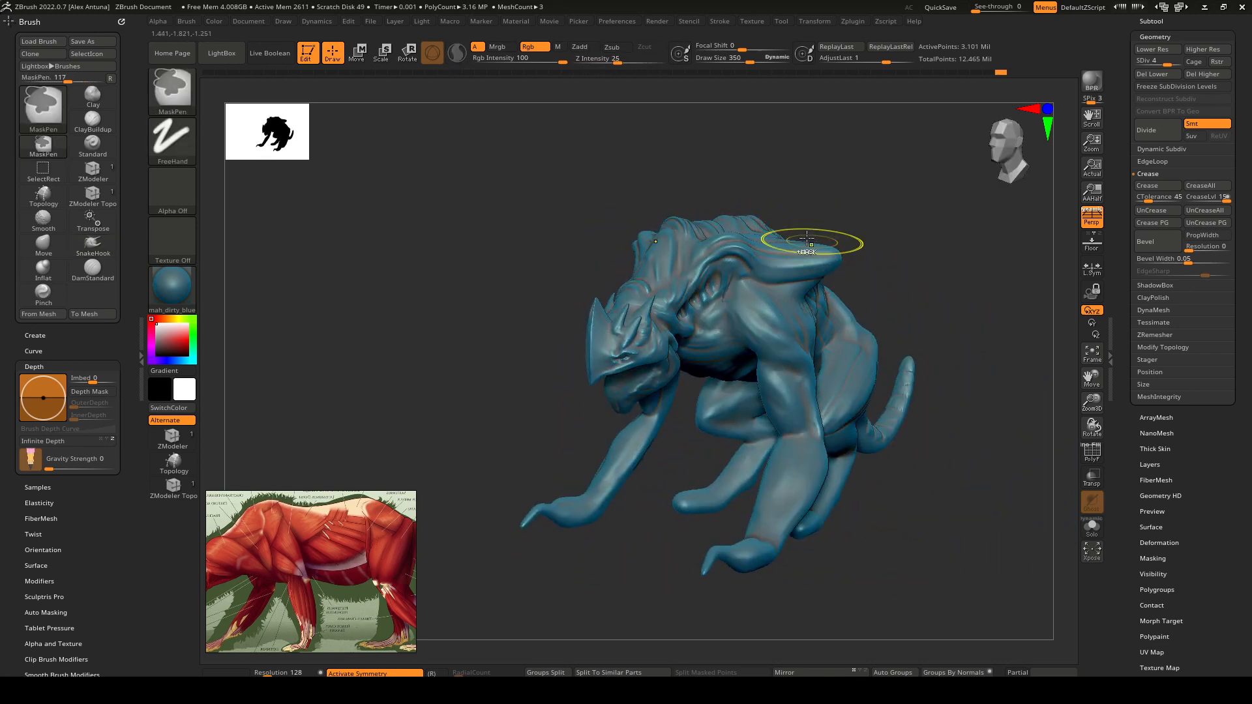
Step: Try a small SnakeHook pull on the back of the neck at draw size 350 and render the figure with BPR
right_click_drag(812, 235, 699, 243)
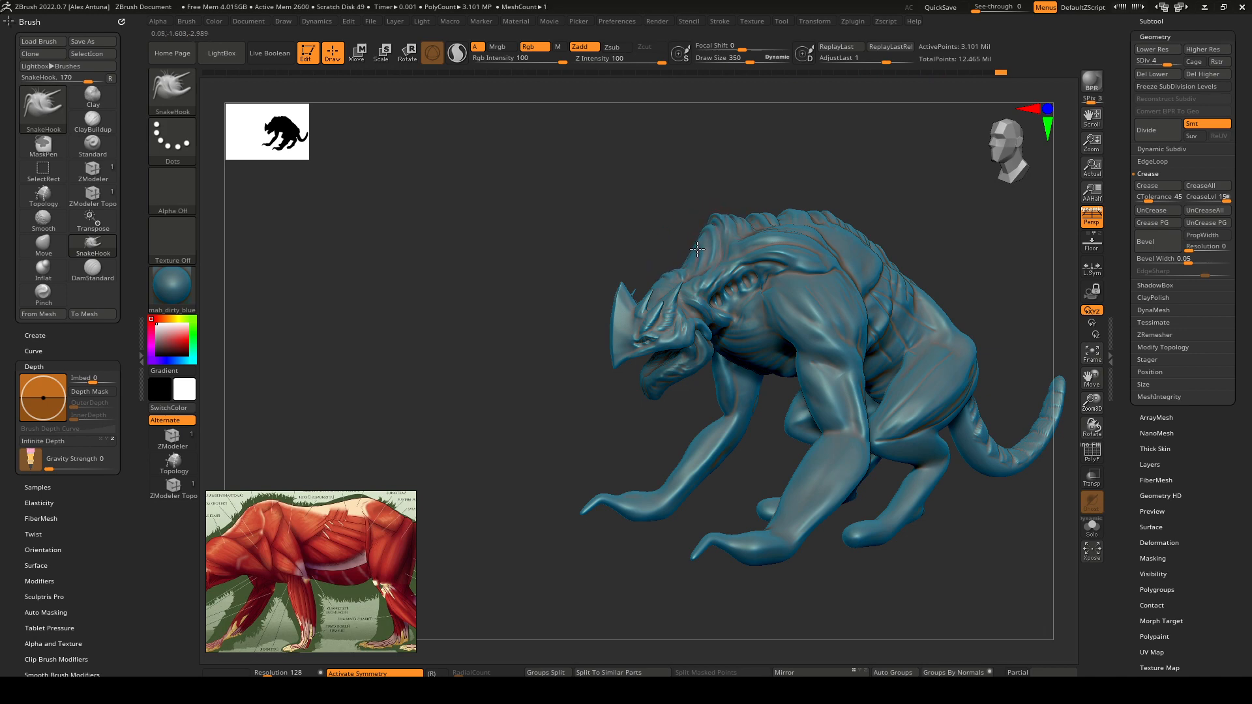
right_click_drag(704, 250, 701, 243)
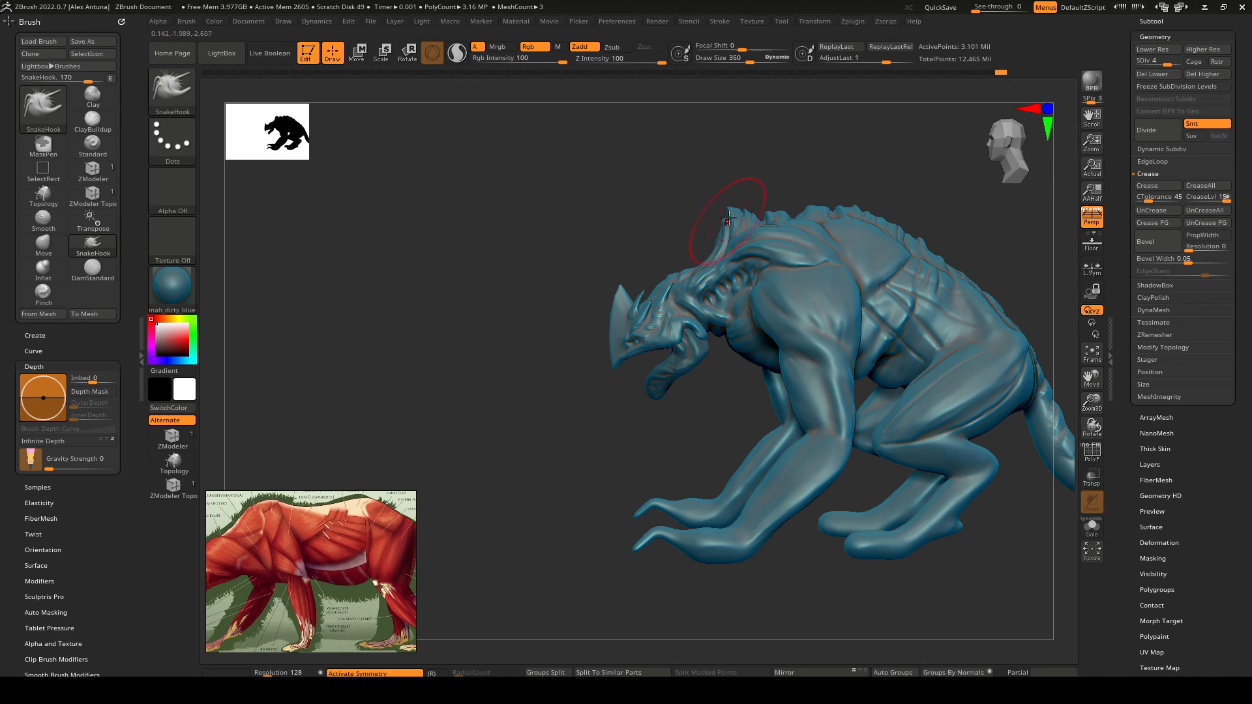
right_click_drag(733, 205, 704, 243)
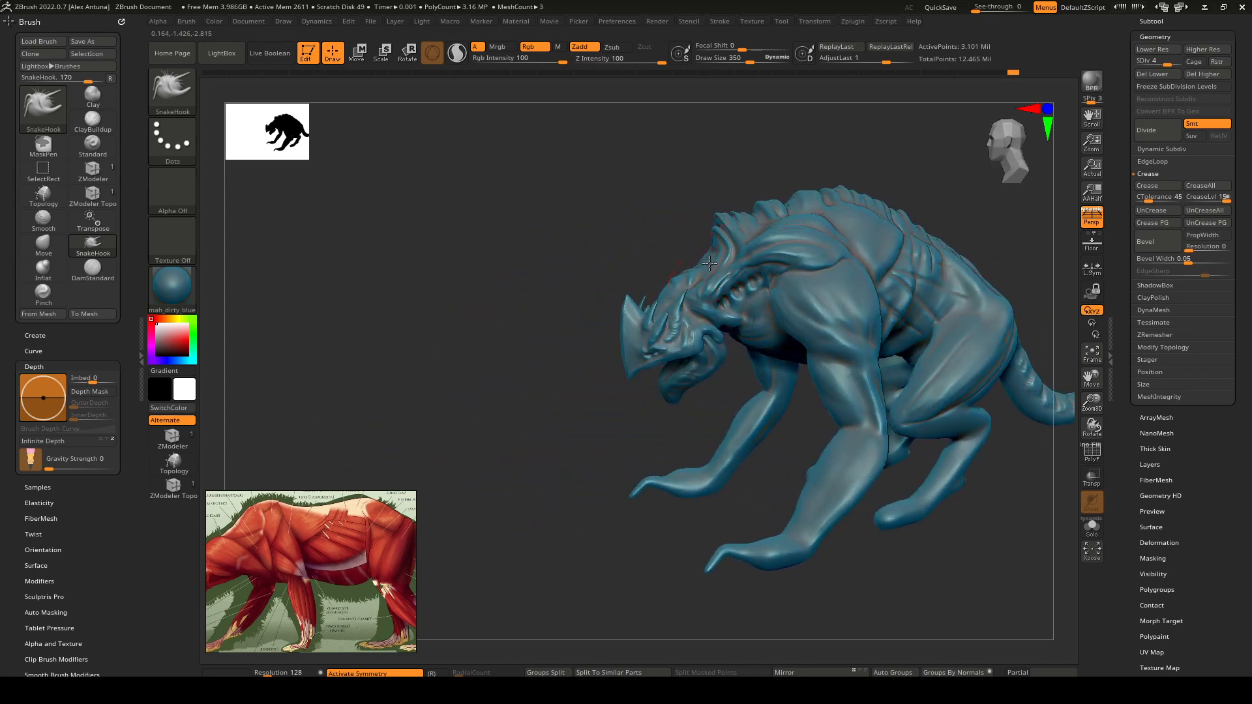
left_click_drag(712, 259, 695, 250)
mouse_move(709, 249)
right_mouse_down()
mouse_move(816, 263)
mouse_move(792, 251)
mouse_move(809, 268)
mouse_move(843, 204)
mouse_move(882, 190)
right_mouse_up()
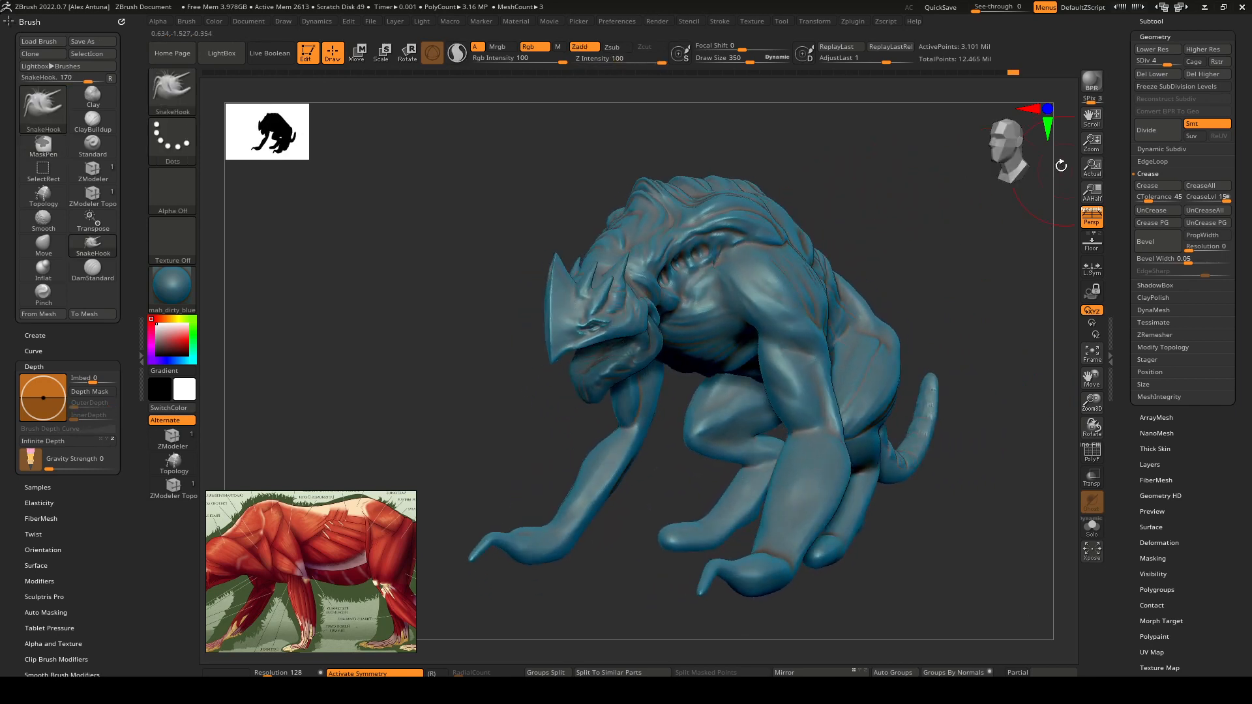
left_click(1091, 82)
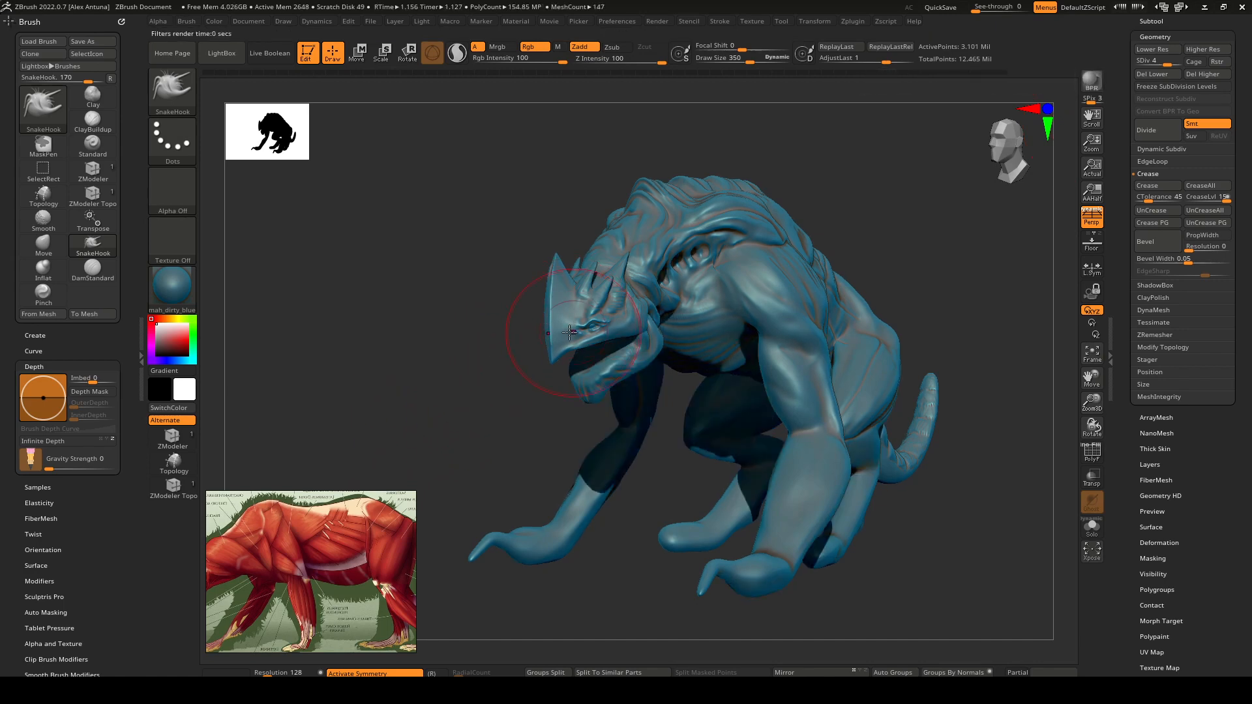
Step: Reduce the draw size to 10 and raise the sculpt to subdivision level 5 for detailing the snout
mouse_move(559, 337)
left_mouse_down()
mouse_move(548, 383)
mouse_move(523, 365)
left_mouse_up()
key("space")
key("bracketleft")
key("bracketleft")
key("bracketleft")
key("bracketleft")
key("bracketleft")
key("bracketleft")
key("bracketleft")
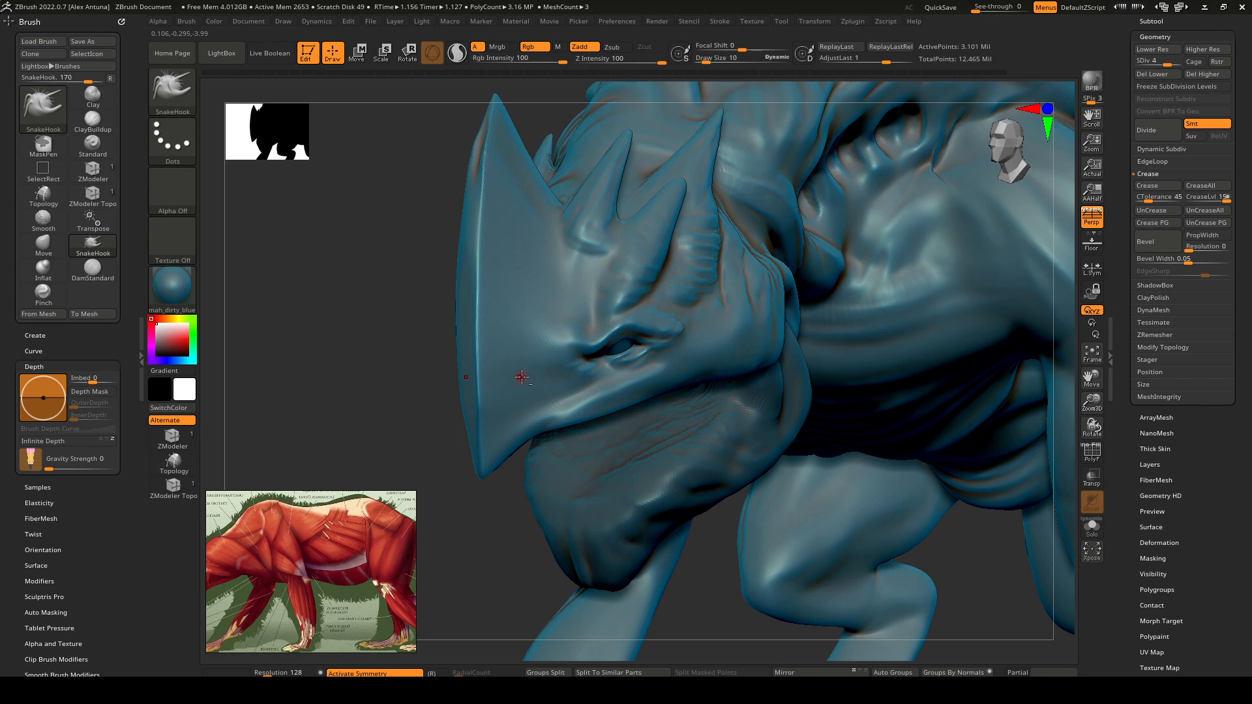
right_click_drag(530, 374, 511, 380)
key("d")
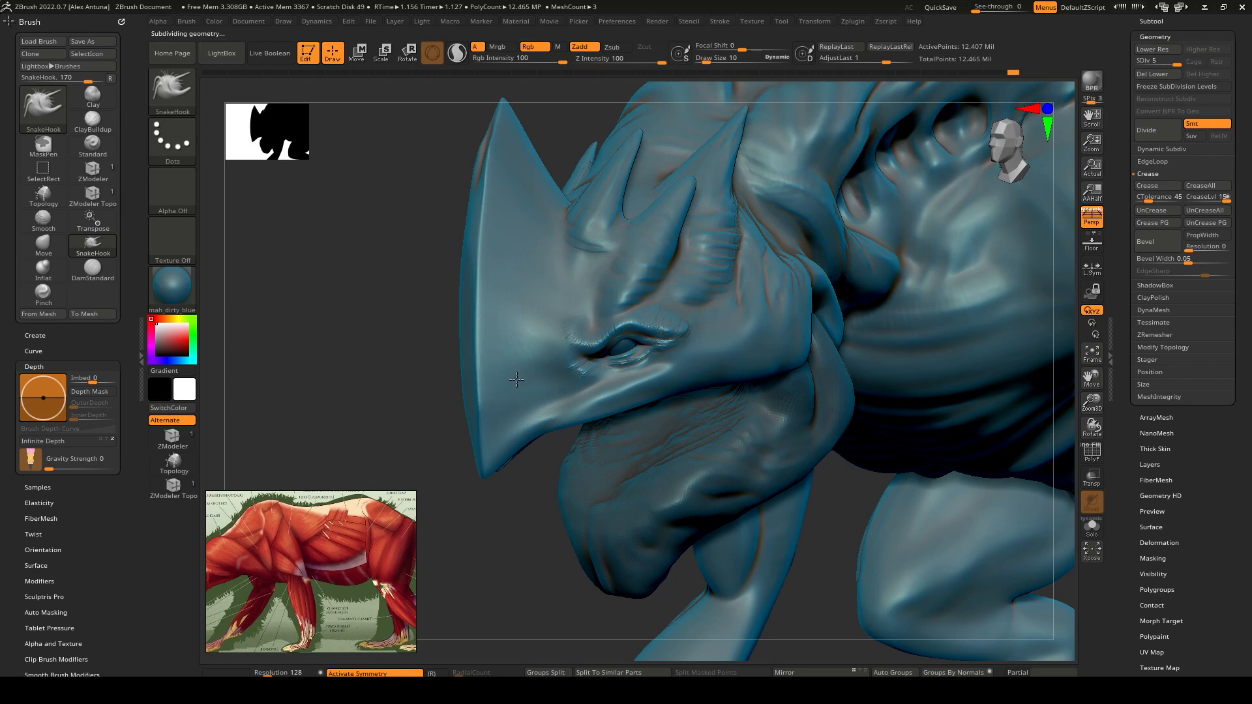
Step: Carve three short stacked slits into the snout plate in front of the eye with ClayBuildup, using draw sizes 10 and 18
key("b")
key("c")
key("b")
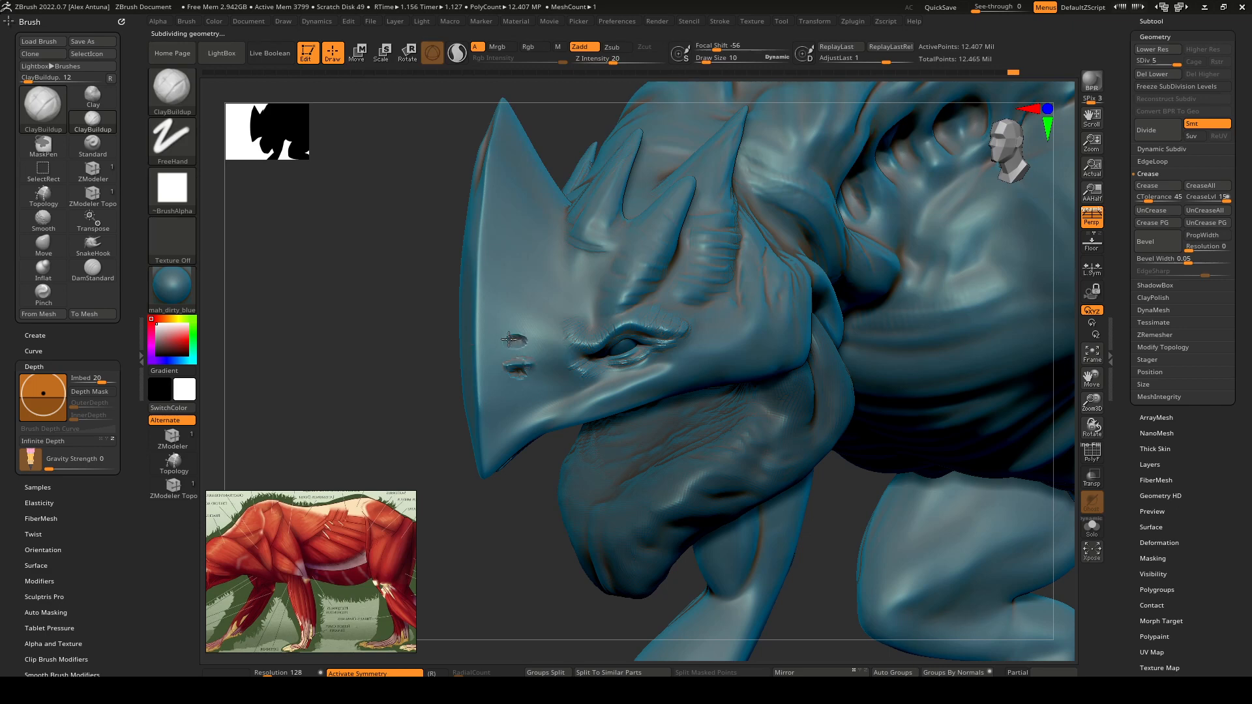
left_click_drag(513, 341, 527, 339)
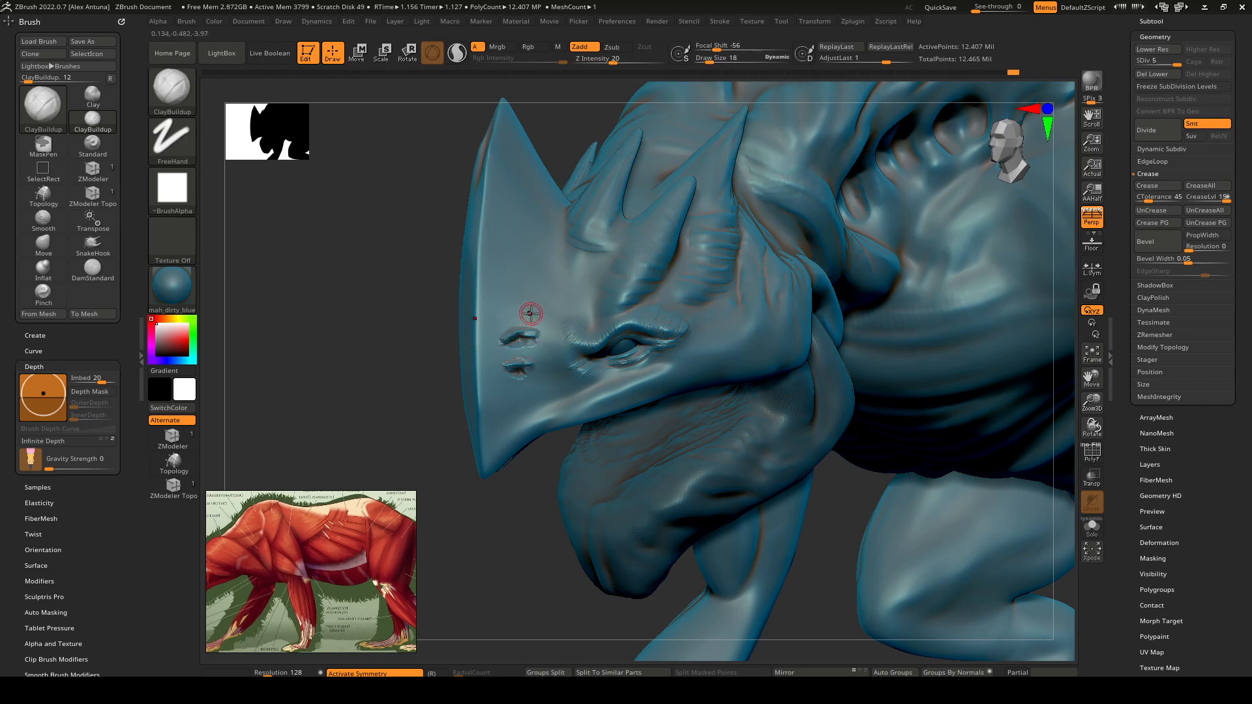
key("shift")
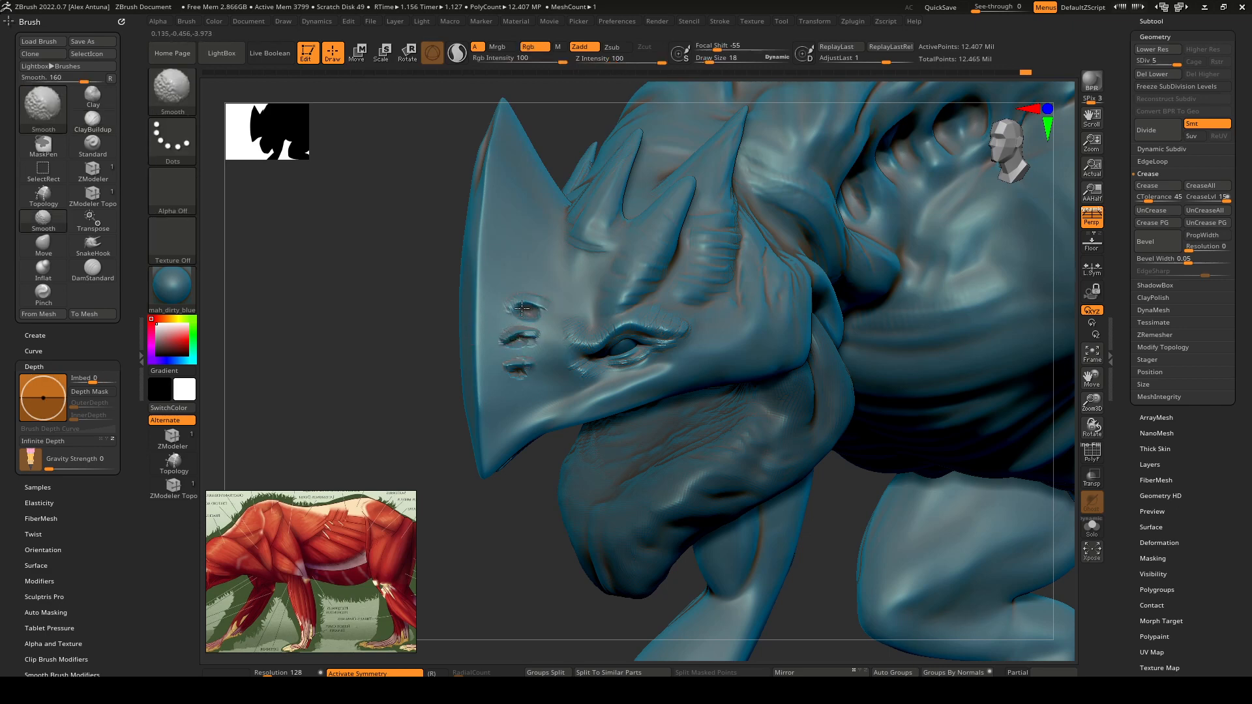
Step: Extend the lower two snout slits toward the front edge and smooth all three into the surrounding surface
left_click_drag(533, 362, 504, 375)
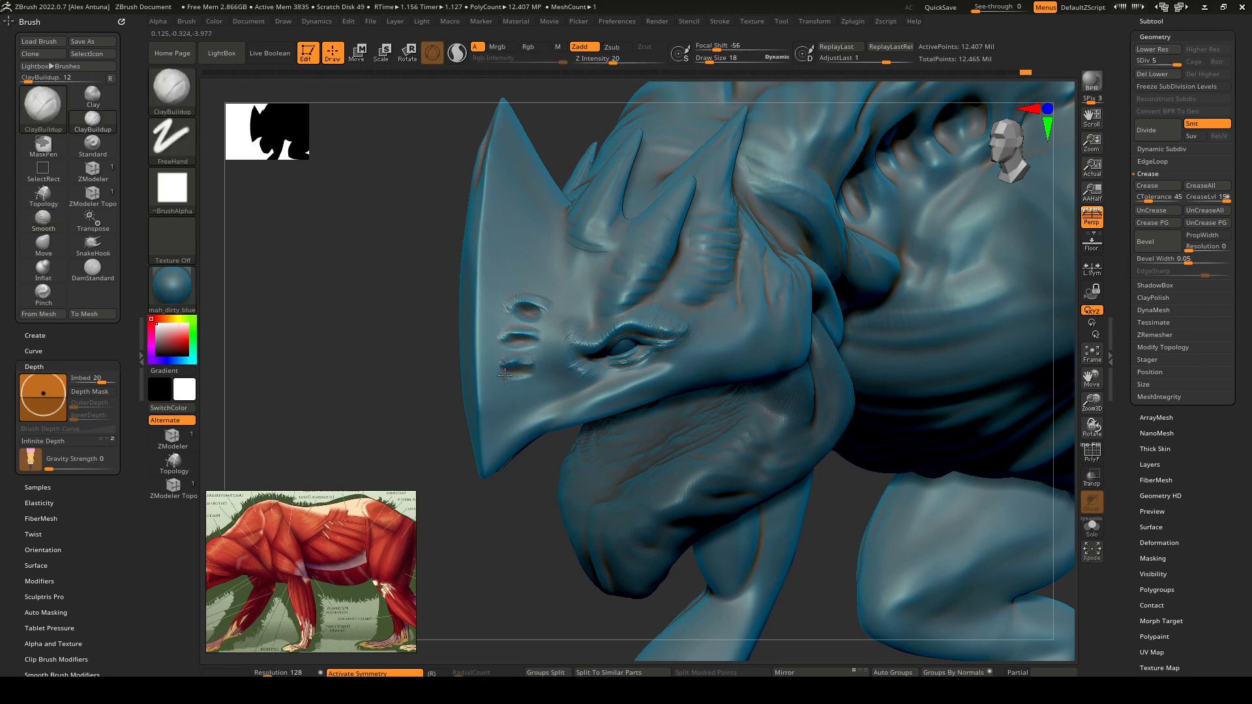
left_click_drag(531, 334, 501, 339)
key("shift")
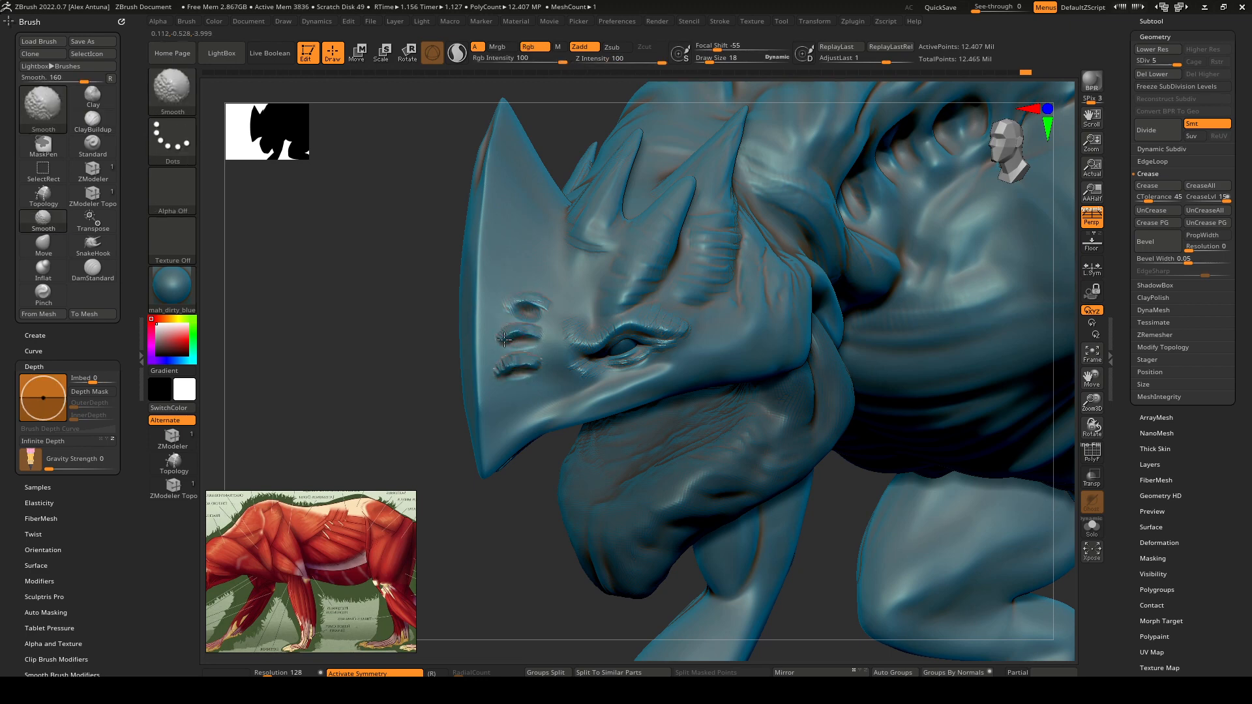
mouse_move(499, 352)
right_mouse_down("ctrl")
mouse_move(500, 293)
mouse_move(616, 307)
mouse_move(623, 326)
mouse_move(520, 338)
right_mouse_up("ctrl")
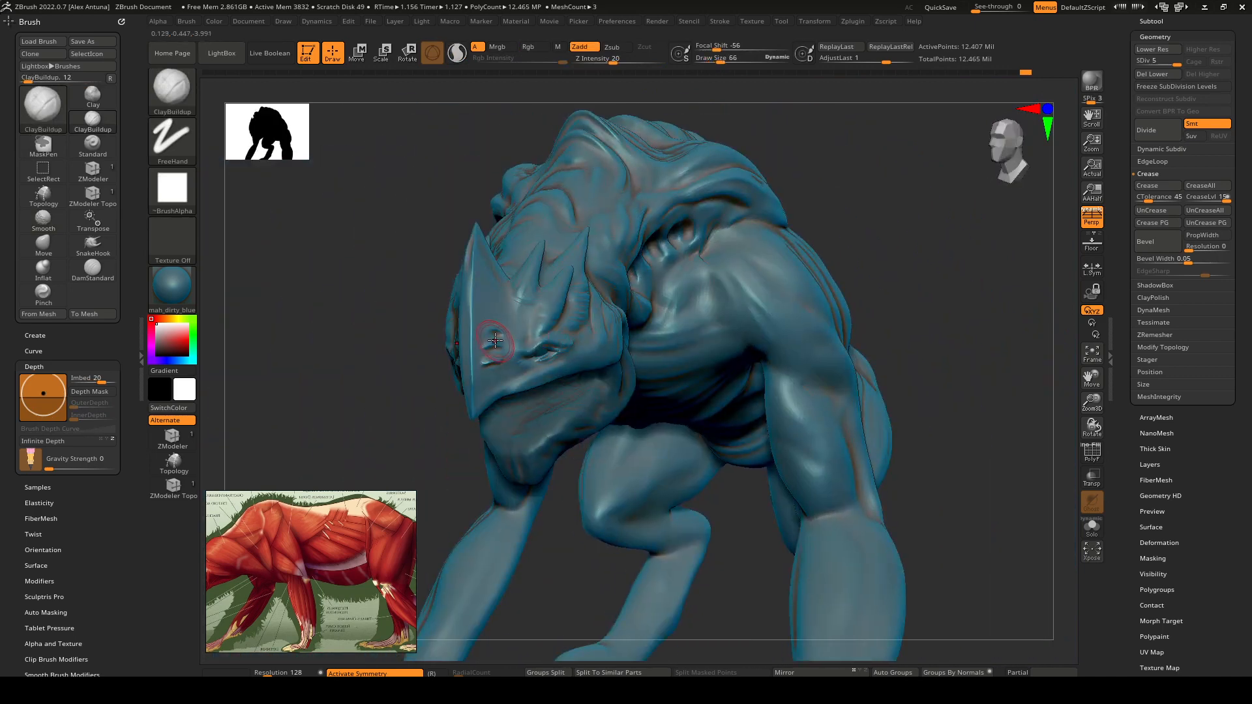
key("shift")
mouse_move(522, 393)
right_mouse_down()
mouse_move(502, 391)
mouse_move(521, 399)
mouse_move(619, 352)
mouse_move(602, 366)
mouse_move(642, 398)
mouse_move(575, 375)
right_mouse_up()
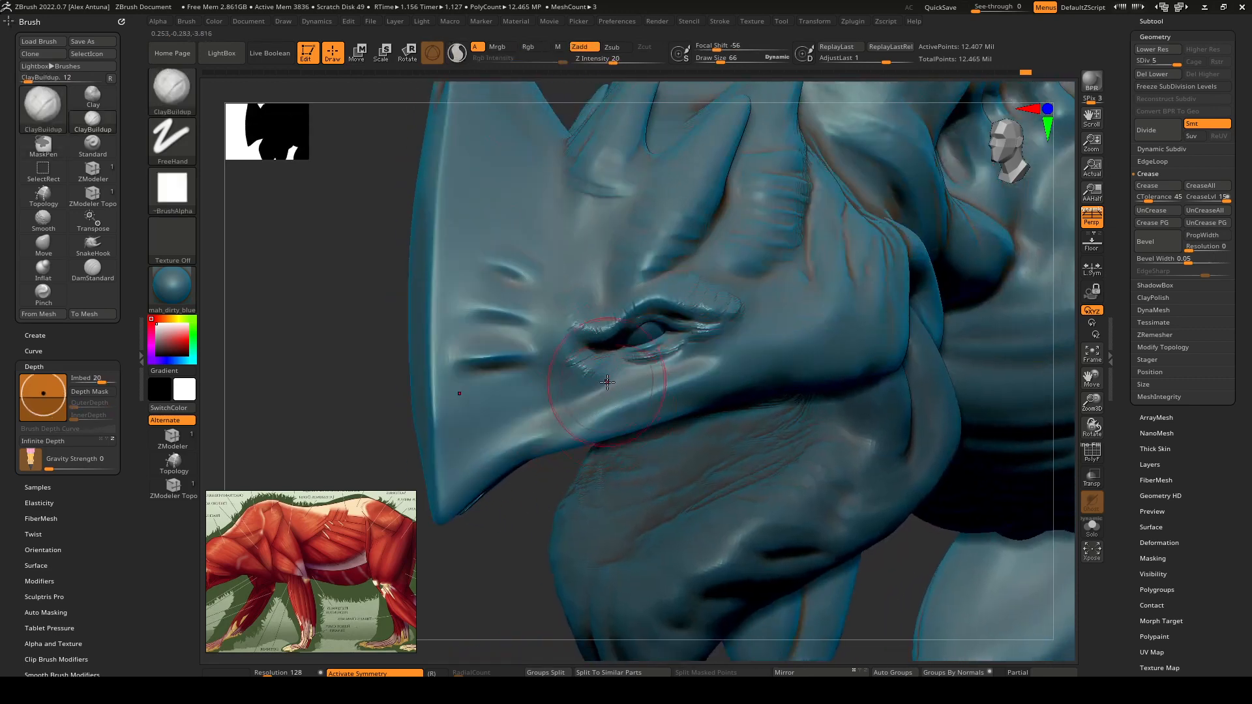
Step: Cut sharp, deep creases into the three snout slits with the DamStandard brush at draw size 22
key("b")
key("d")
key("s")
key("bracketleft")
key("bracketleft")
key("bracketleft")
left_click_drag(481, 374, 524, 366)
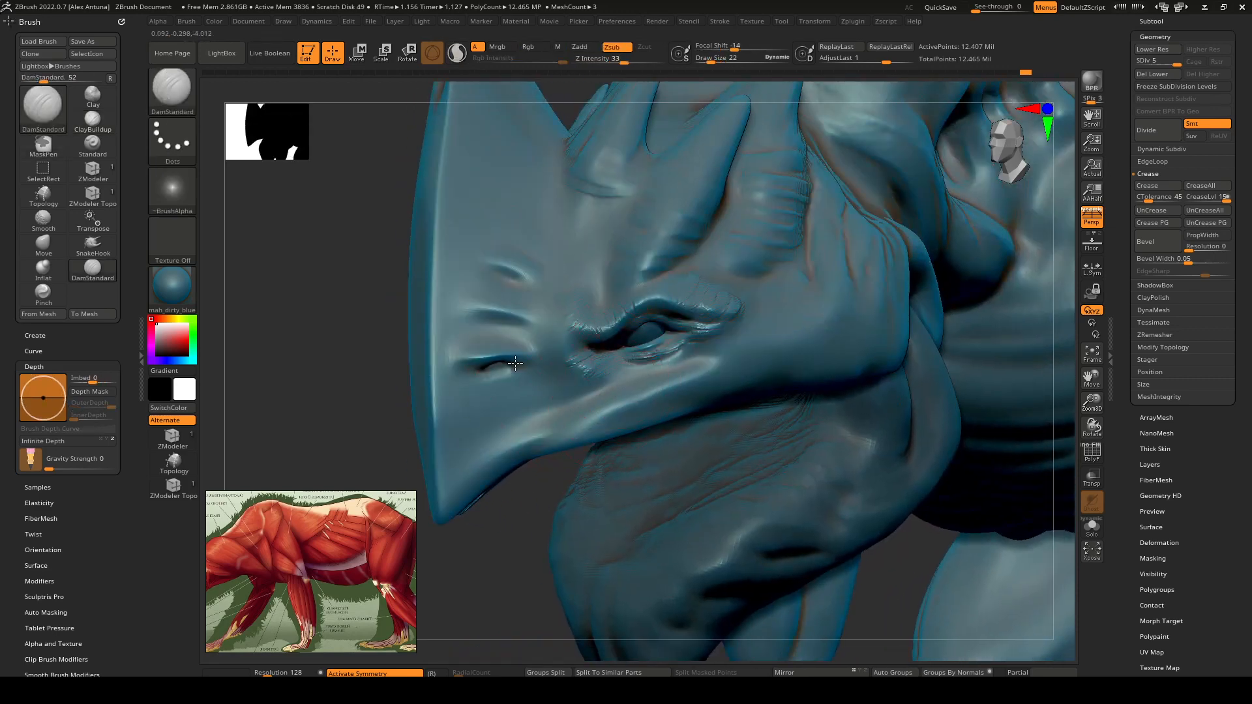
left_click_drag(478, 320, 514, 321)
left_click_drag(481, 268, 515, 269)
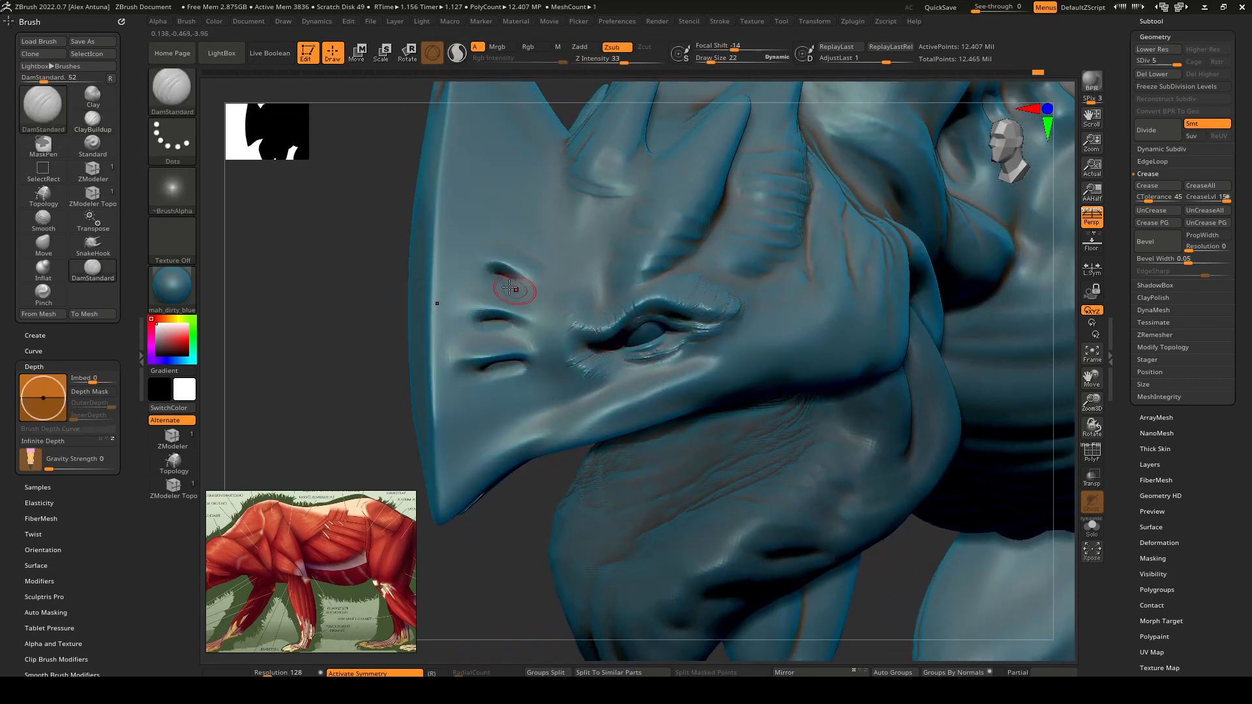
Step: Crease the inner corner of the eye with DamStandard and smooth the lower eyelid
mouse_move(596, 350)
left_mouse_down()
mouse_move(550, 302)
mouse_move(617, 297)
mouse_move(574, 304)
mouse_move(559, 346)
left_mouse_up()
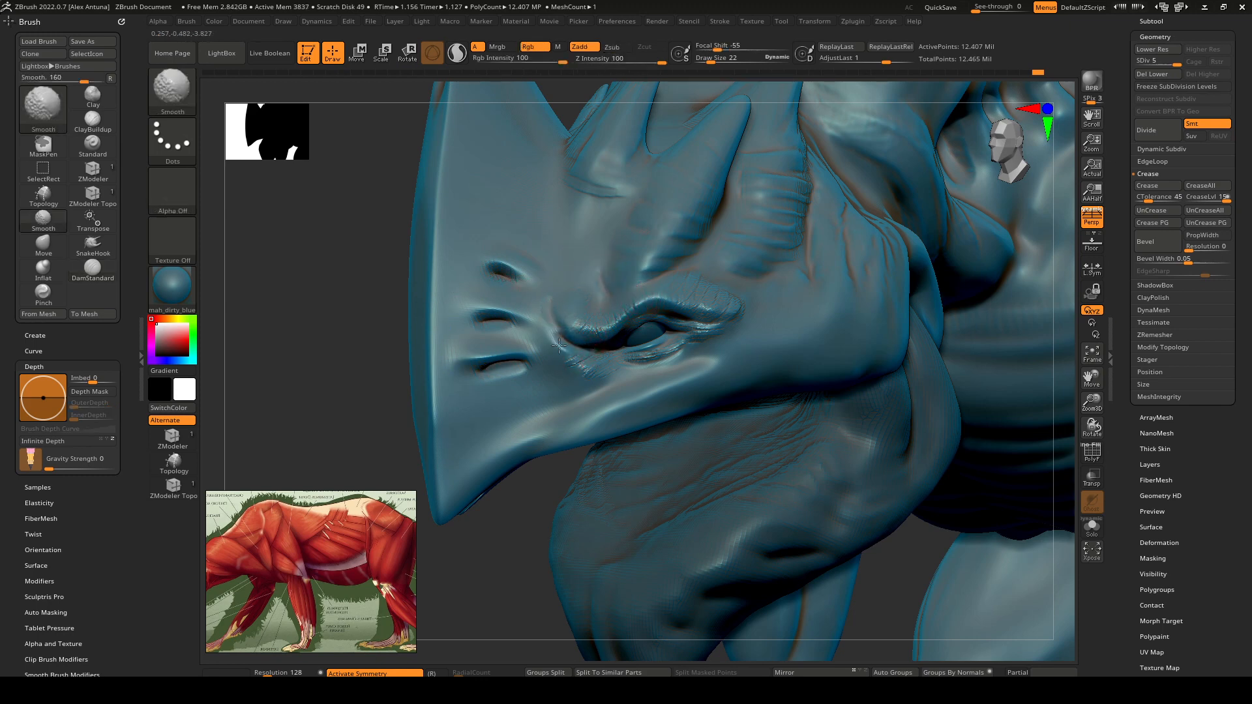
left_click_drag(638, 355, 684, 338, "shift")
right_click_drag(746, 397, 704, 280, "ctrl")
right_click_drag(704, 280, 900, 259, "shift")
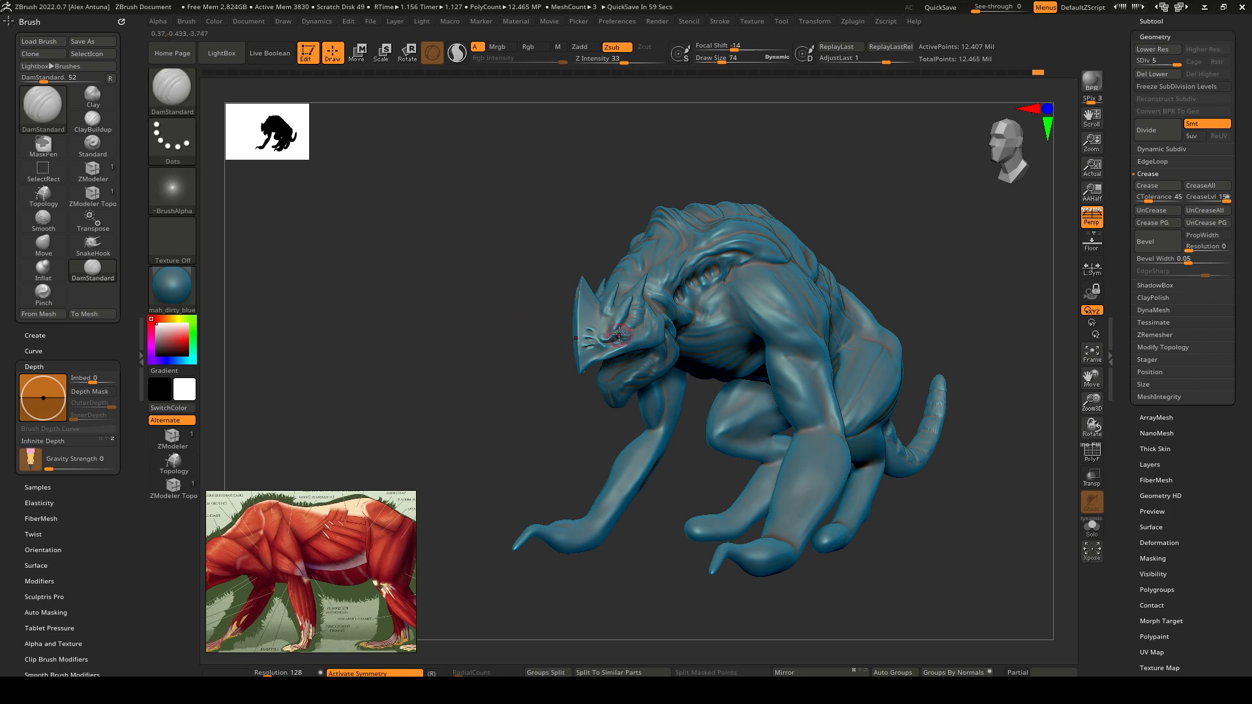
Step: Soften the slits on the snout plate with the Smooth brush at draw size 90
key("shift")
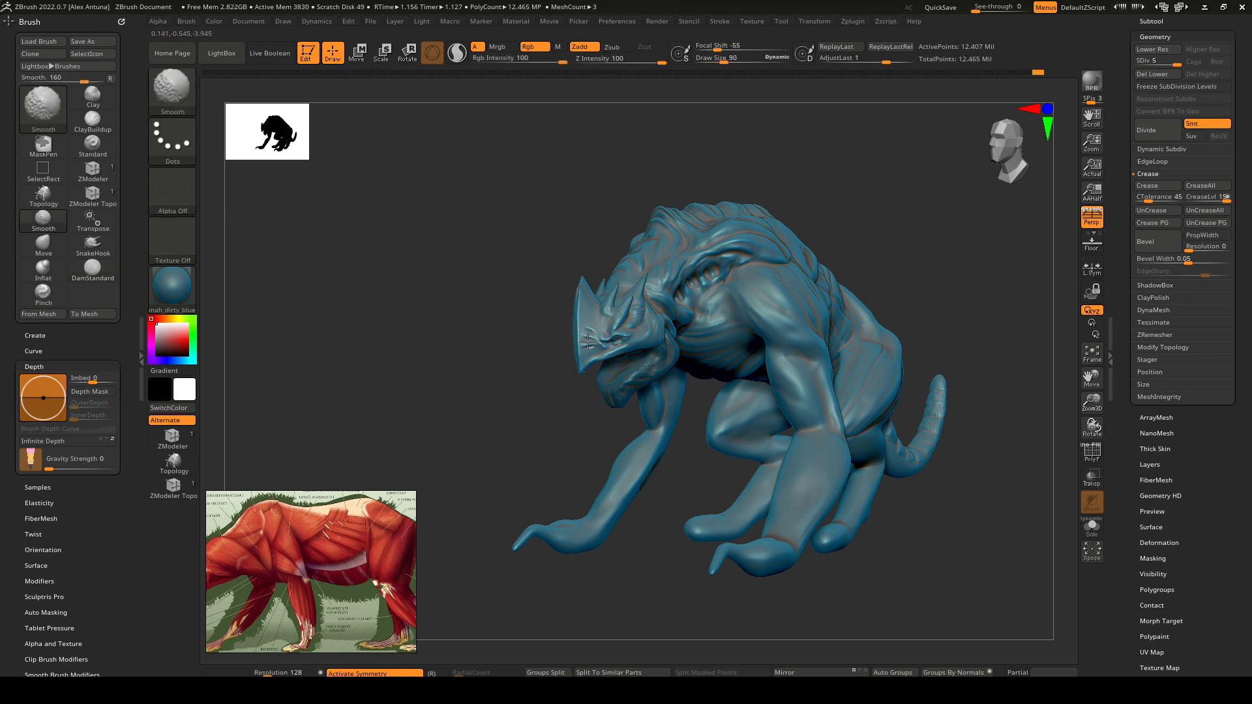
left_click_drag(588, 342, 581, 332, "shift")
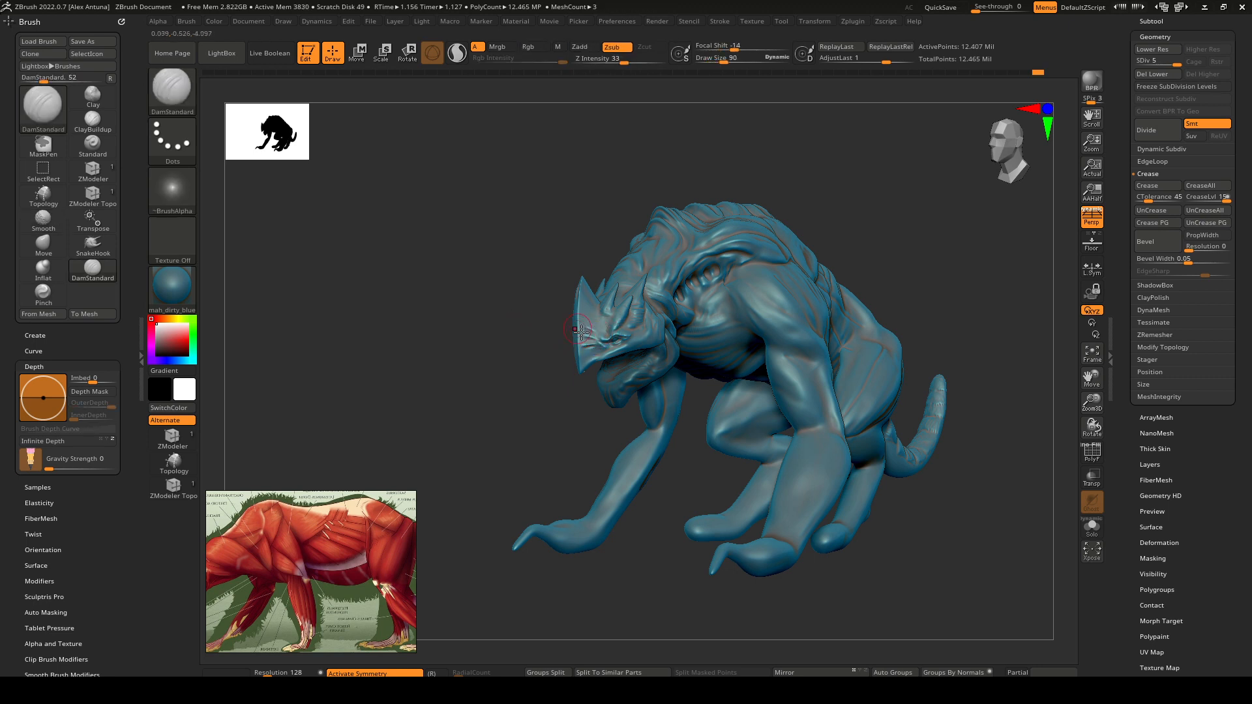
mouse_move(638, 289)
right_mouse_down()
mouse_move(704, 297)
mouse_move(646, 292)
mouse_move(638, 313)
right_mouse_up()
right_click(638, 313)
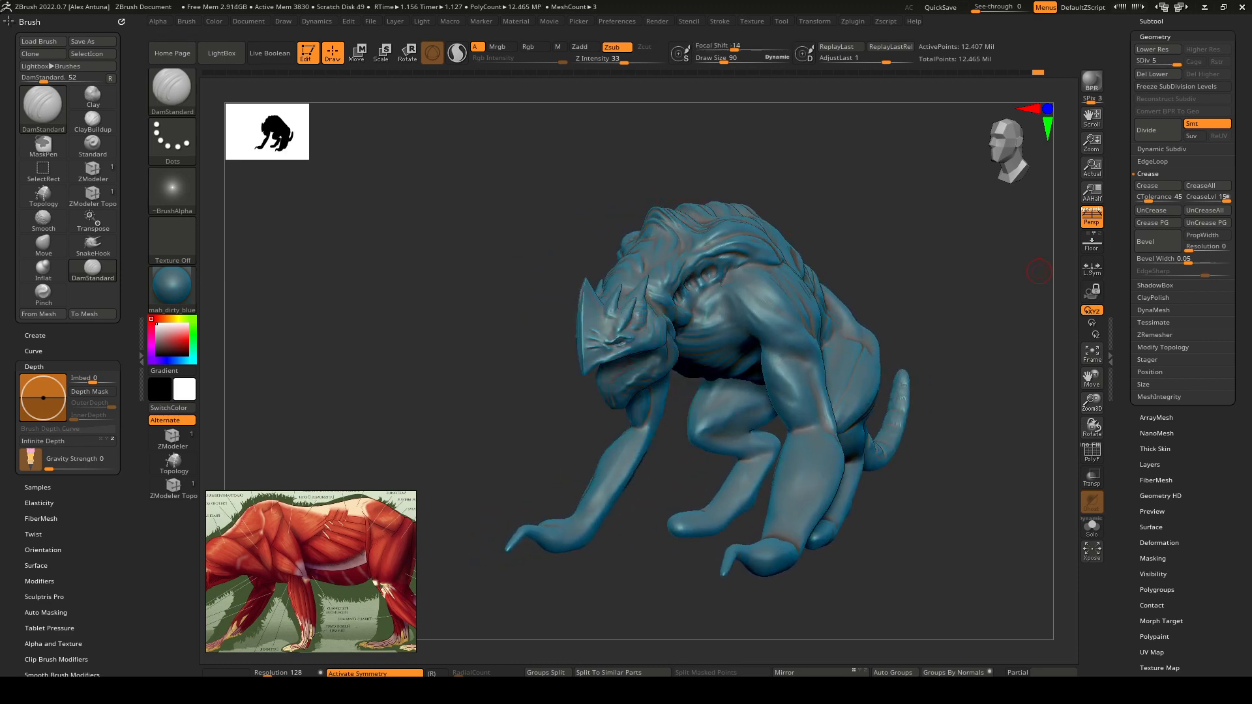